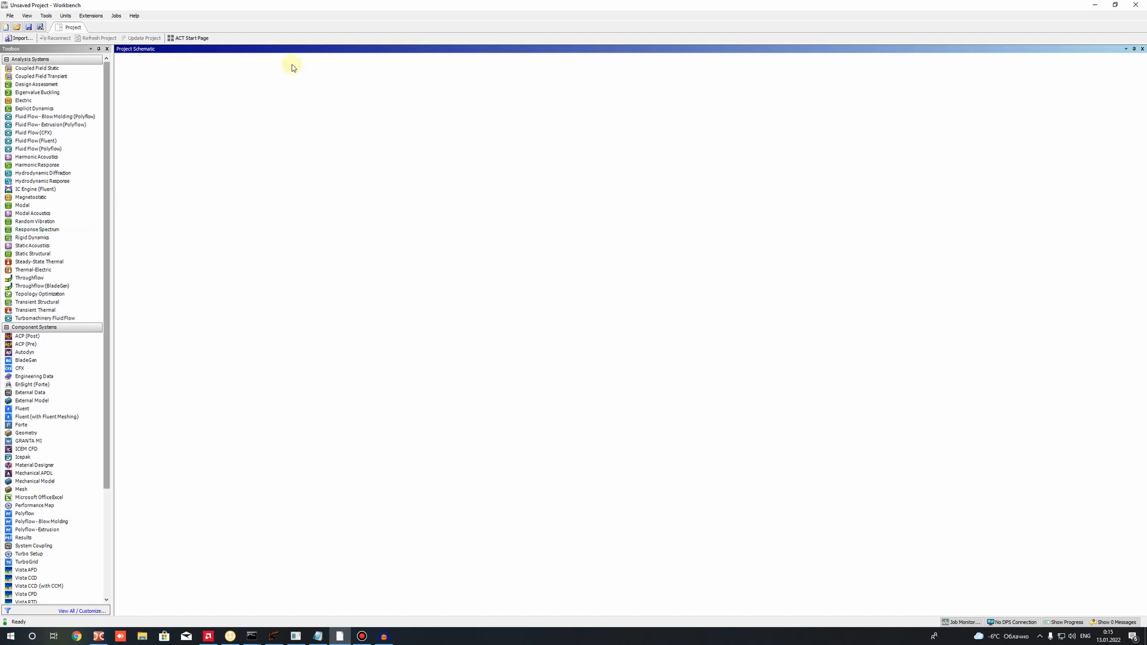
drag(514, 6, 545, 151)
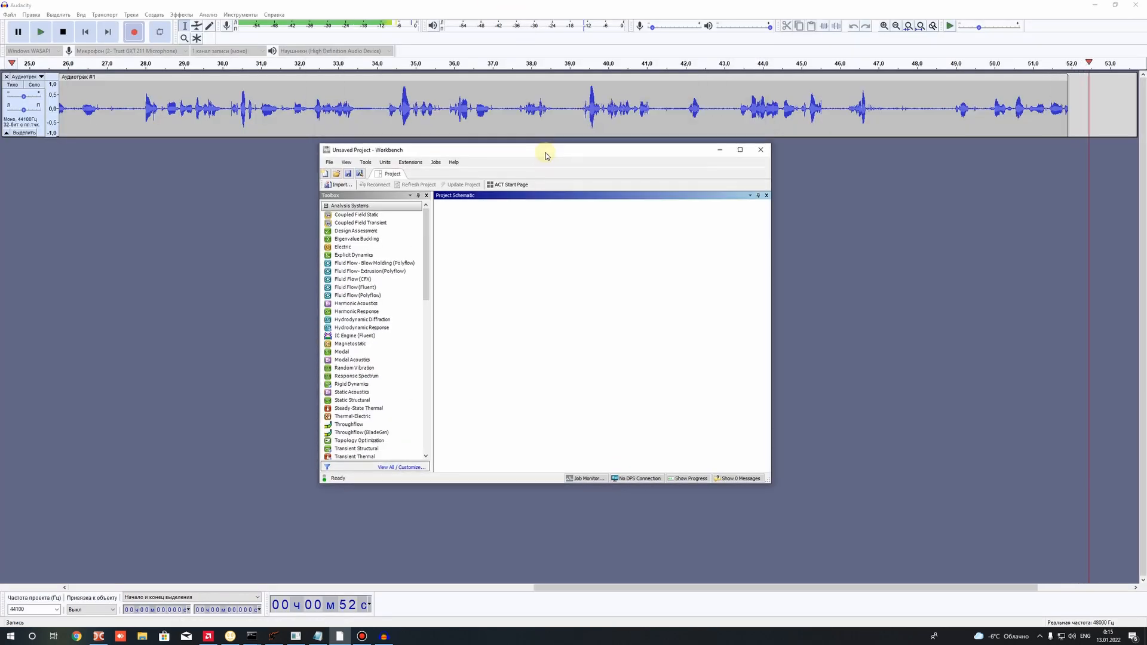
double_click(545, 151)
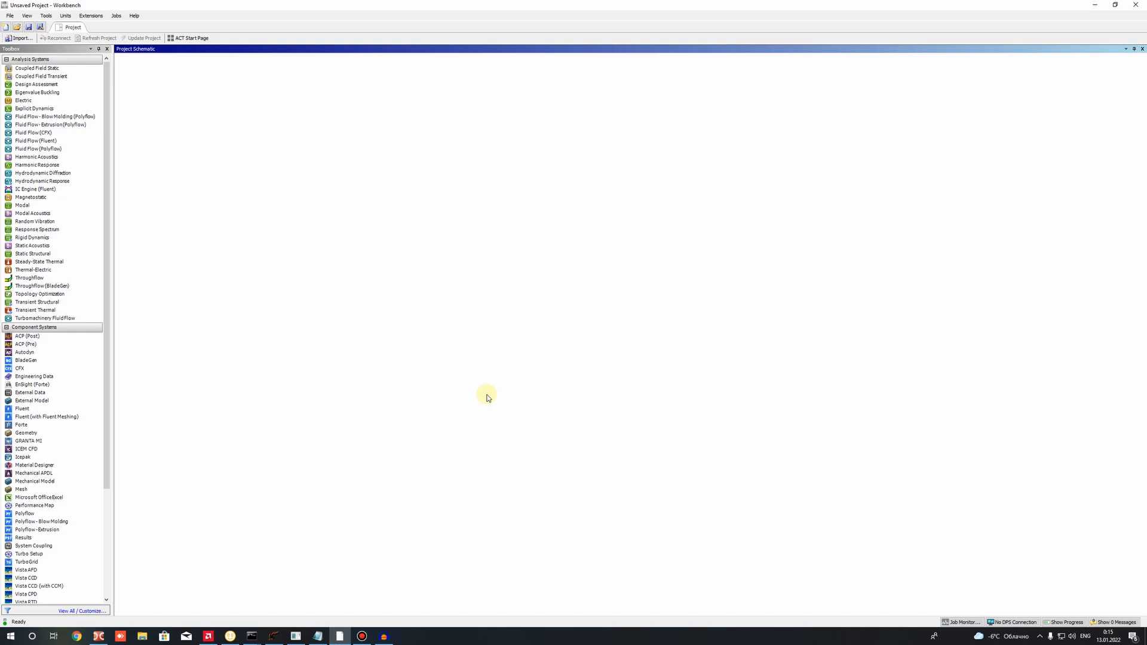
Add cfd_domain.step from the desktop to the empty Workbench project schematic as a Geometry system.
click(1144, 636)
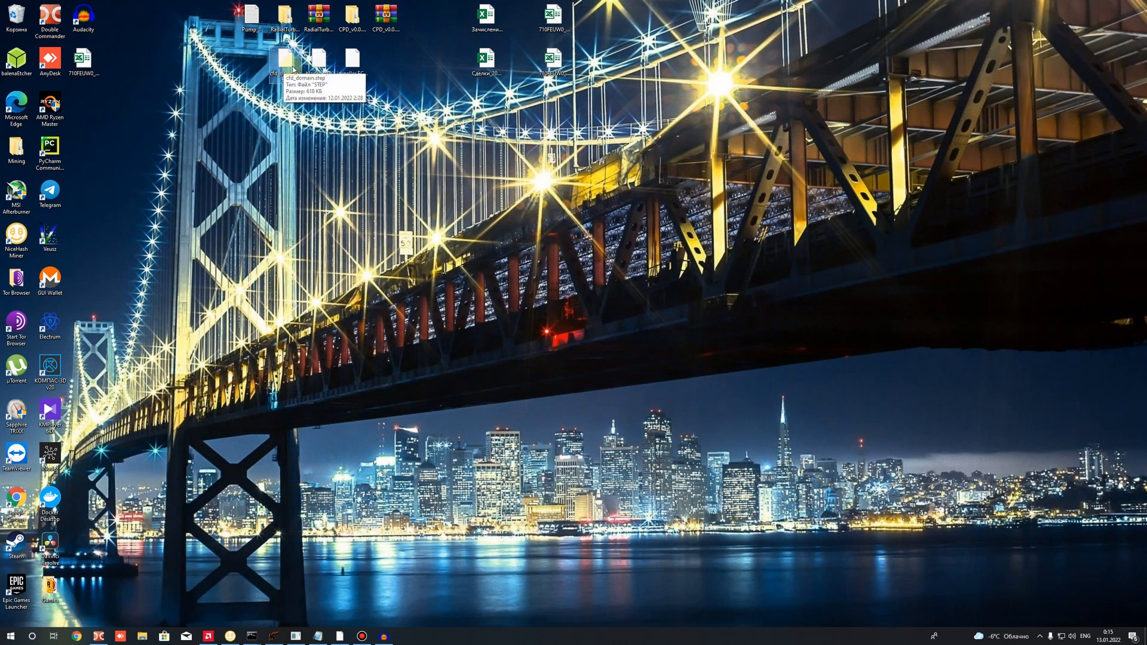
drag(293, 70, 258, 66)
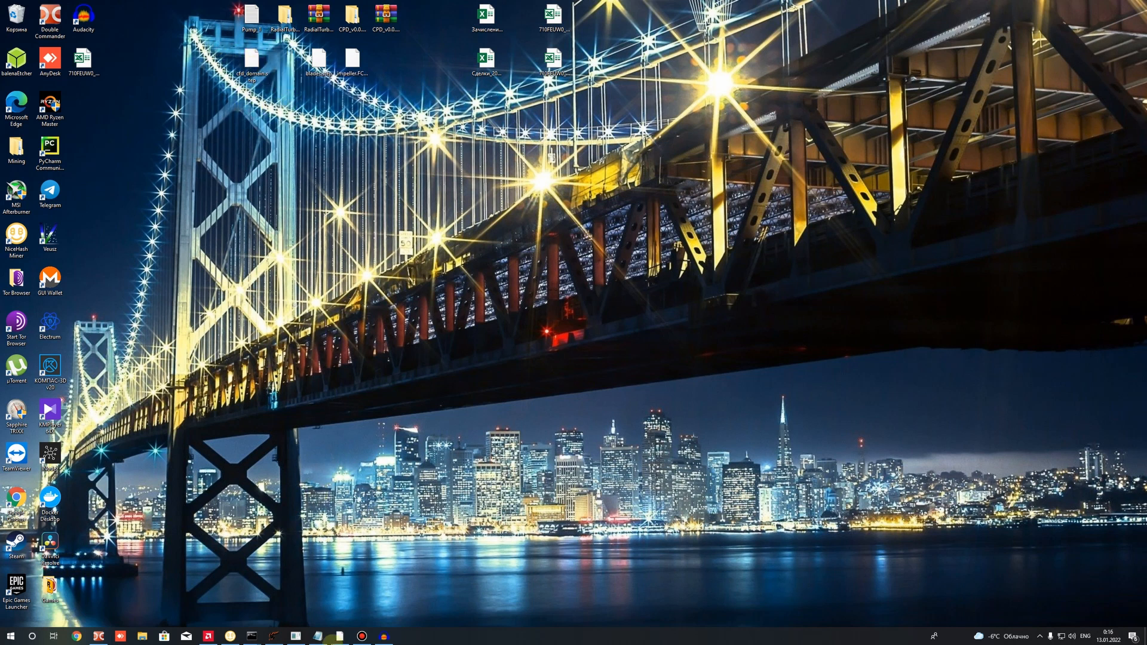
click(339, 637)
drag(413, 13, 435, 114)
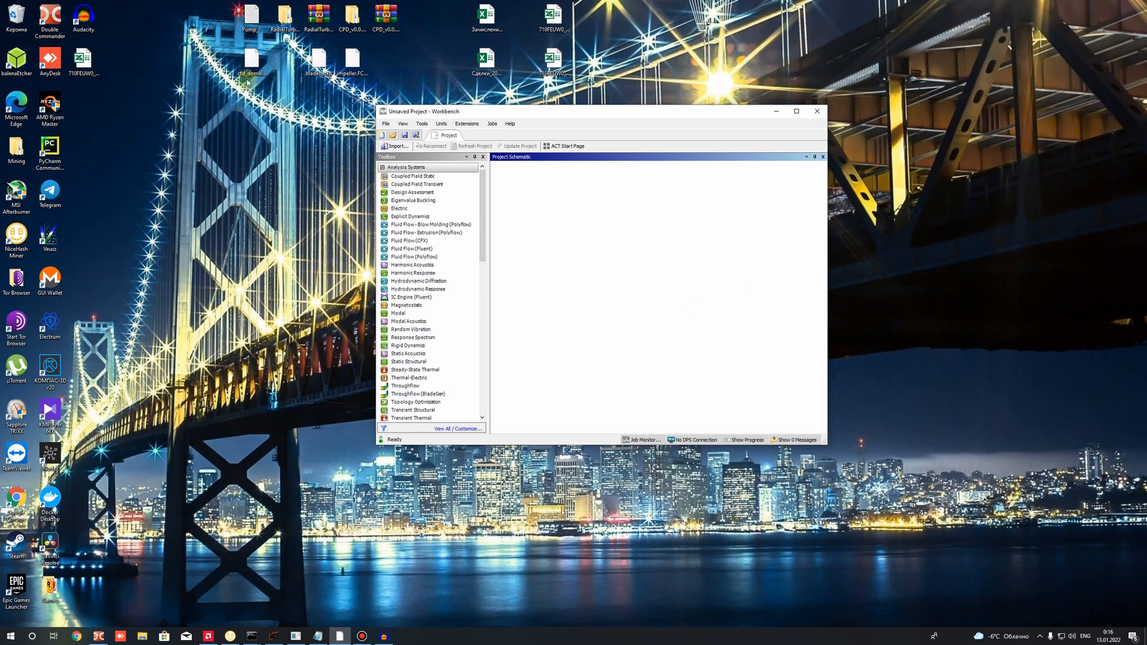
drag(249, 64, 648, 279)
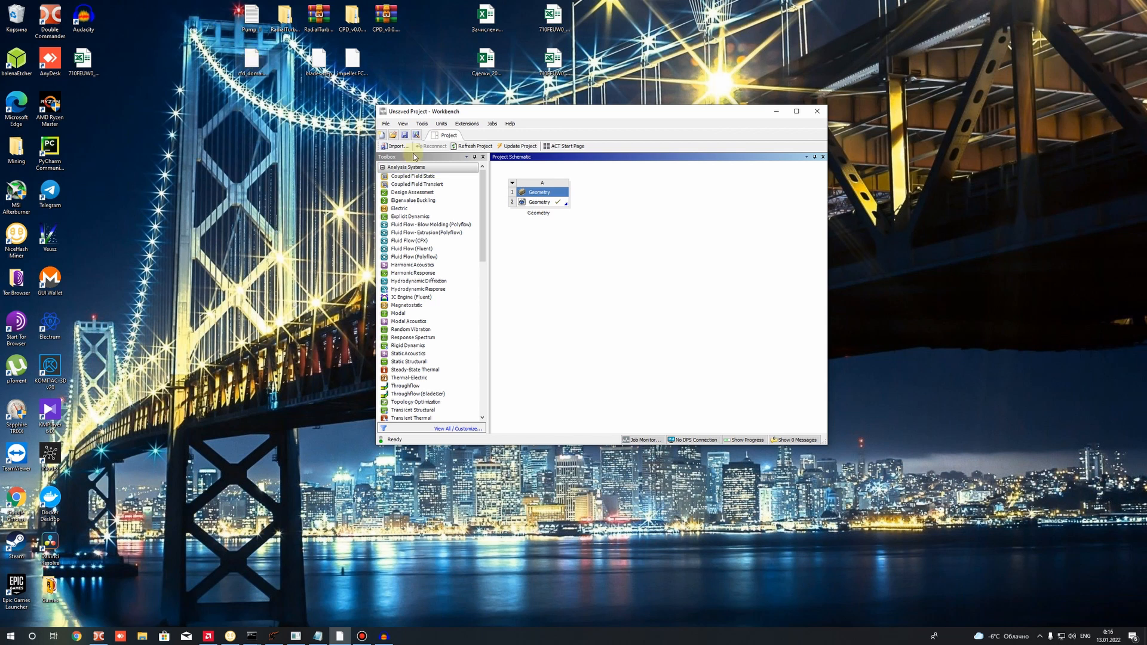
click(540, 202)
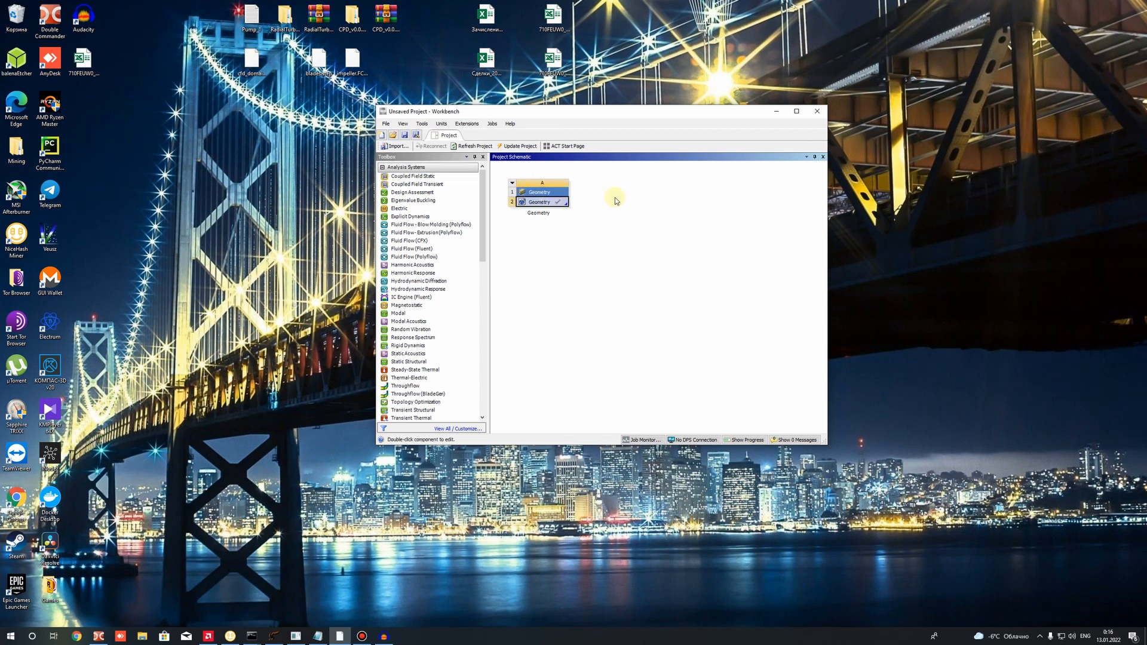
click(796, 112)
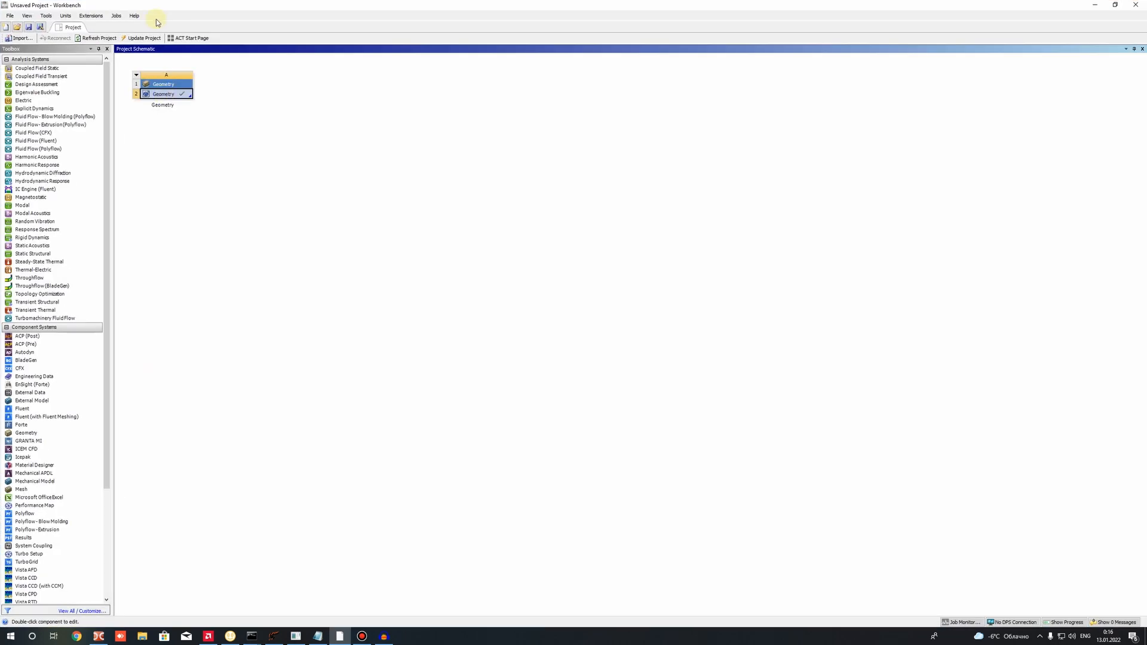
Open the Geometry cell in DesignModeler and generate the Import1 feature from cfd_domain.step.
right_click(178, 97)
click(153, 163)
right_click(169, 96)
right_click(174, 95)
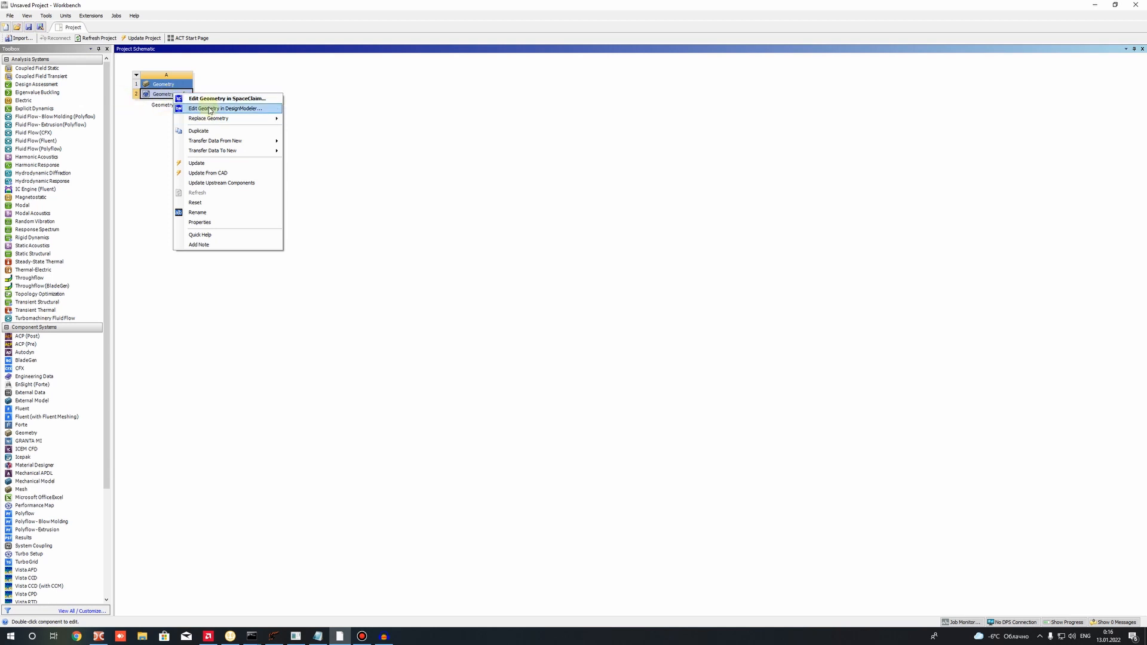
click(227, 109)
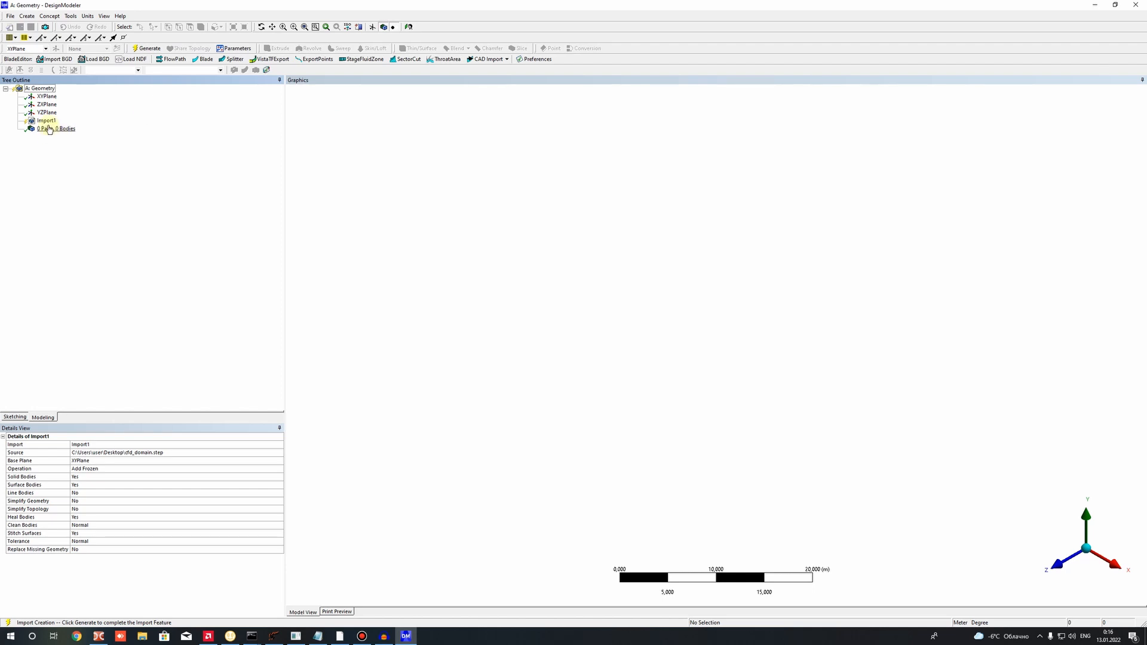
click(45, 121)
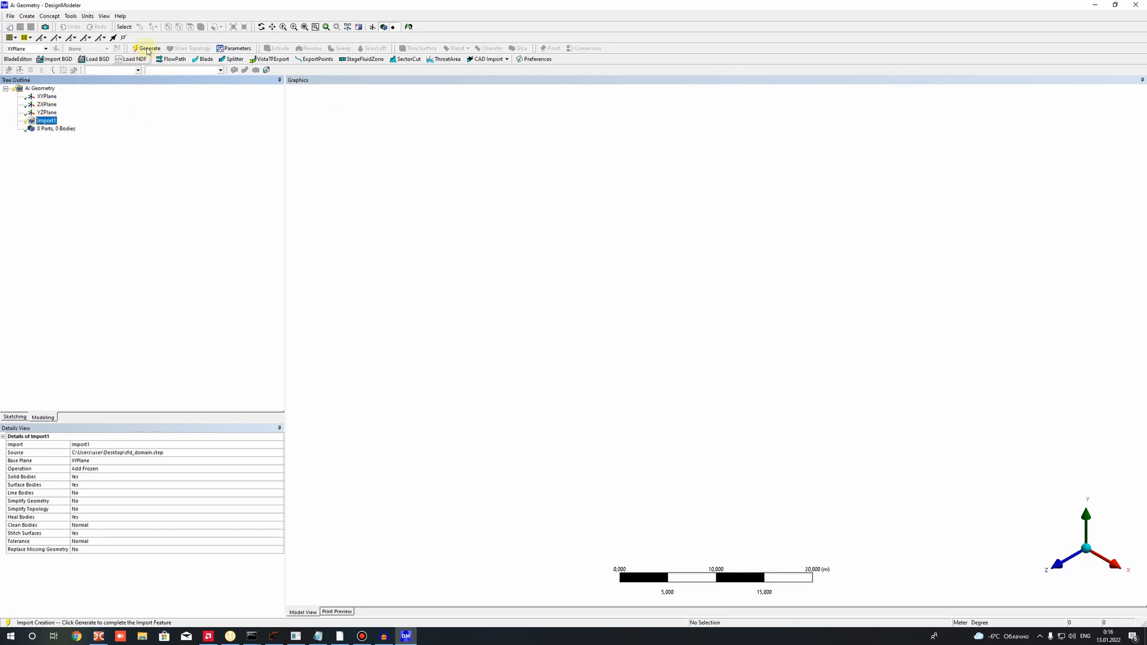
click(147, 49)
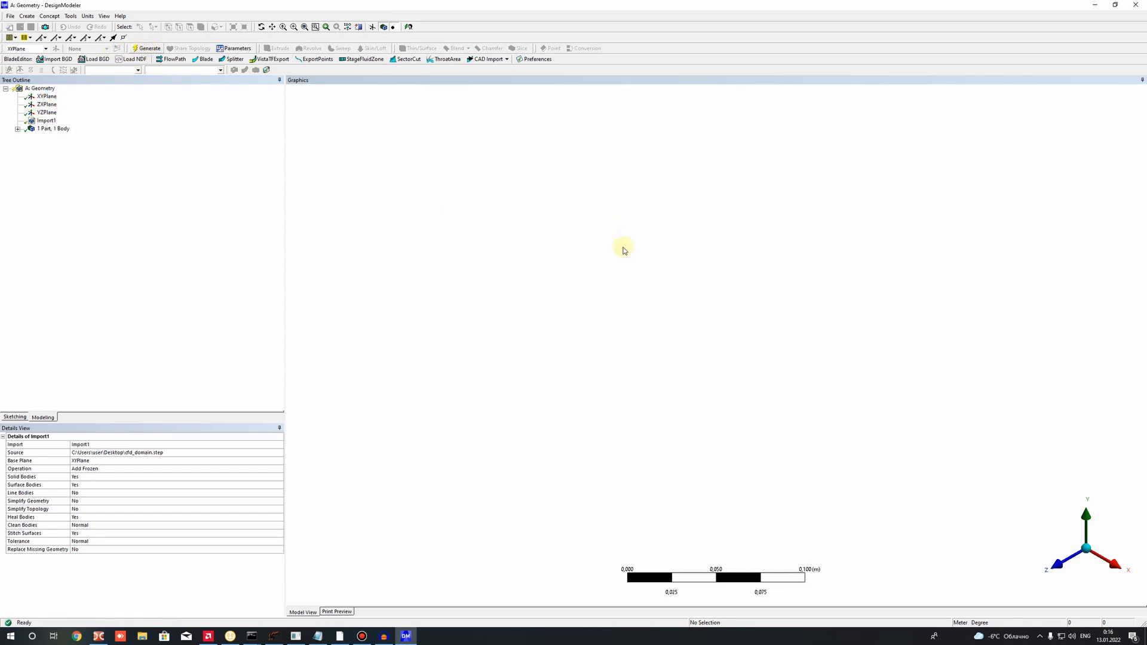
Examine the imported blade passage from several angles, checking its curved blade face and flat end face.
right_drag(773, 237, 807, 279)
scroll(661, 266, down, 6)
scroll(681, 279, down, 8)
middle_drag(832, 169, 561, 266)
right_drag(558, 273, 798, 502)
middle_drag(628, 324, 657, 337)
click(38, 122)
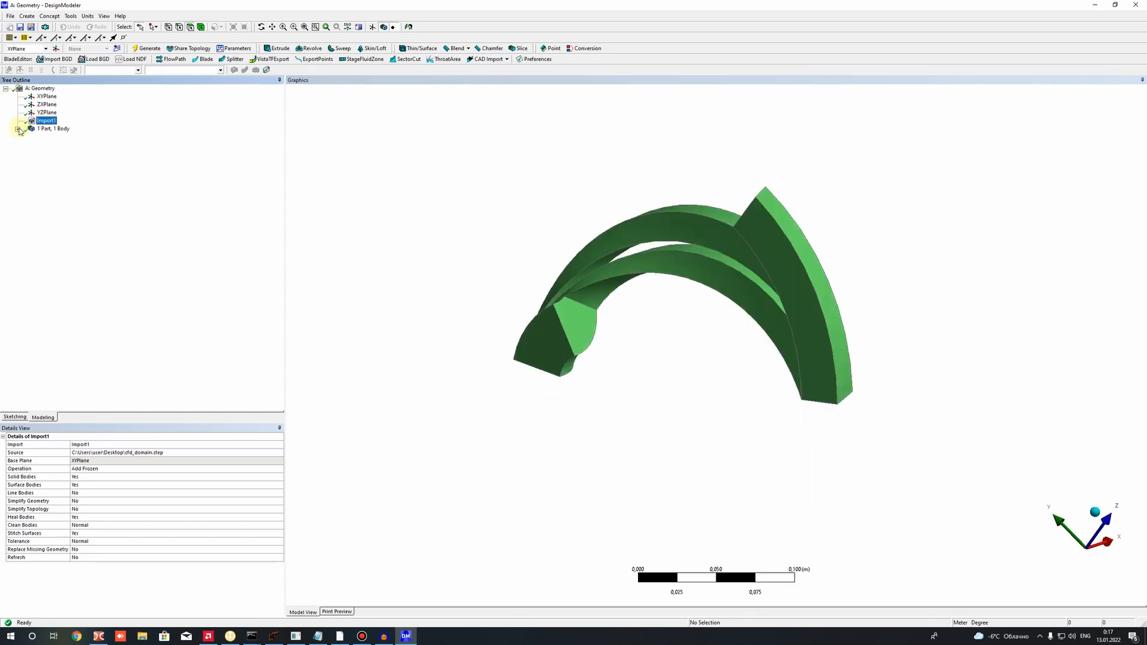
click(545, 340)
middle_drag(541, 290, 765, 212)
click(747, 231)
click(622, 190)
middle_drag(626, 214, 747, 234)
click(770, 235)
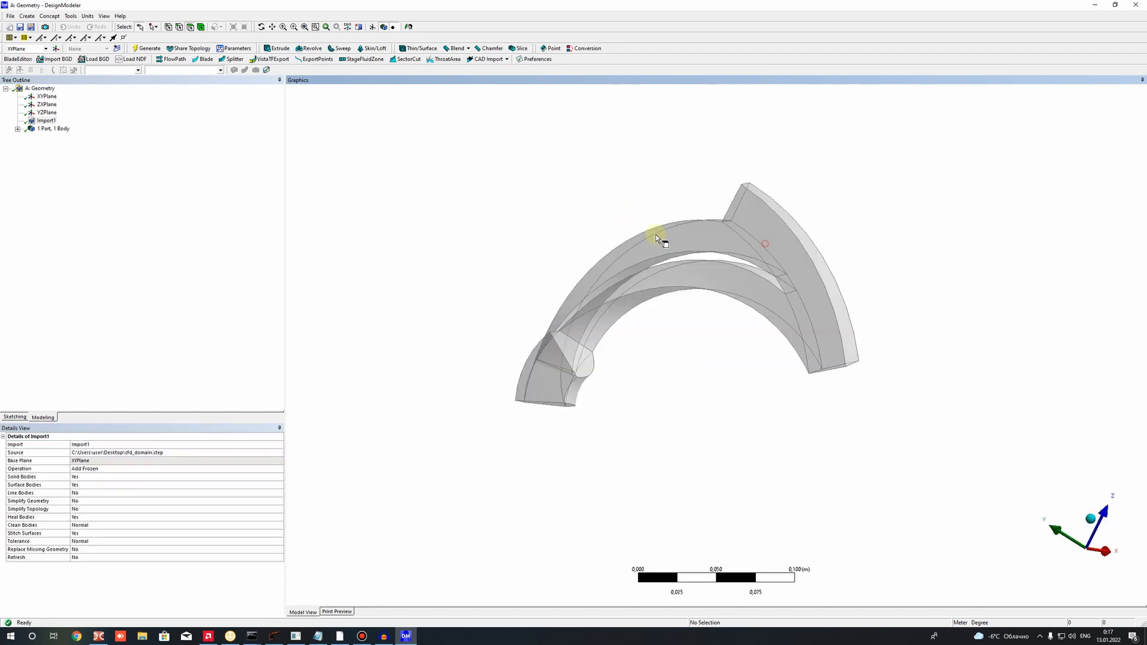
click(655, 234)
click(731, 274)
click(693, 332)
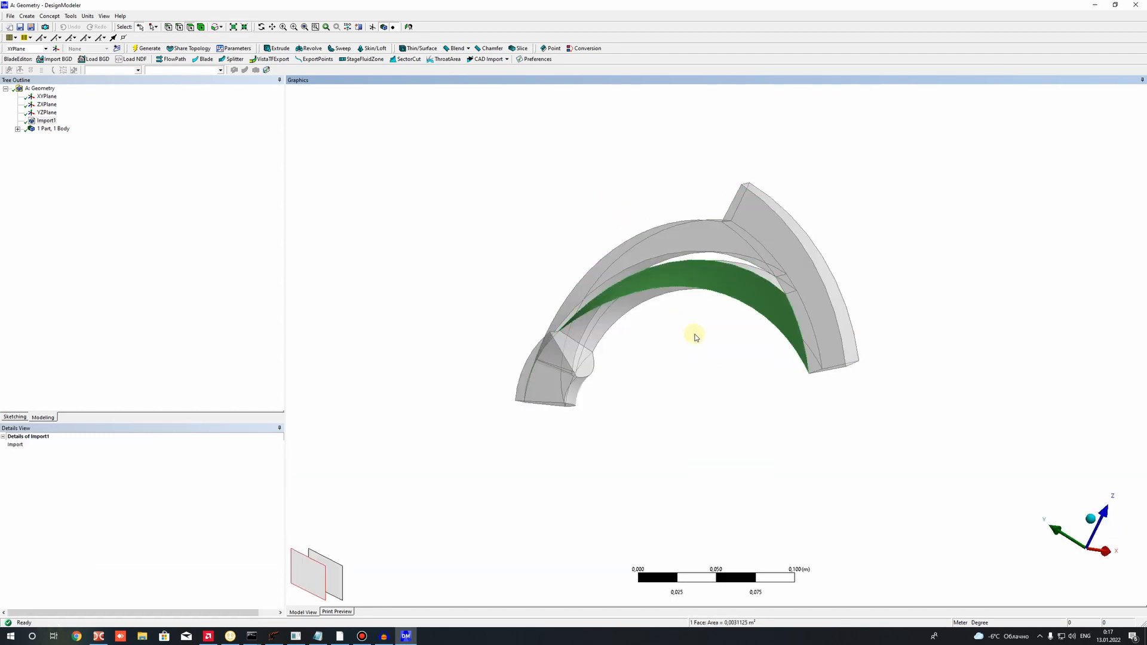
middle_drag(635, 395, 543, 274)
click(543, 275)
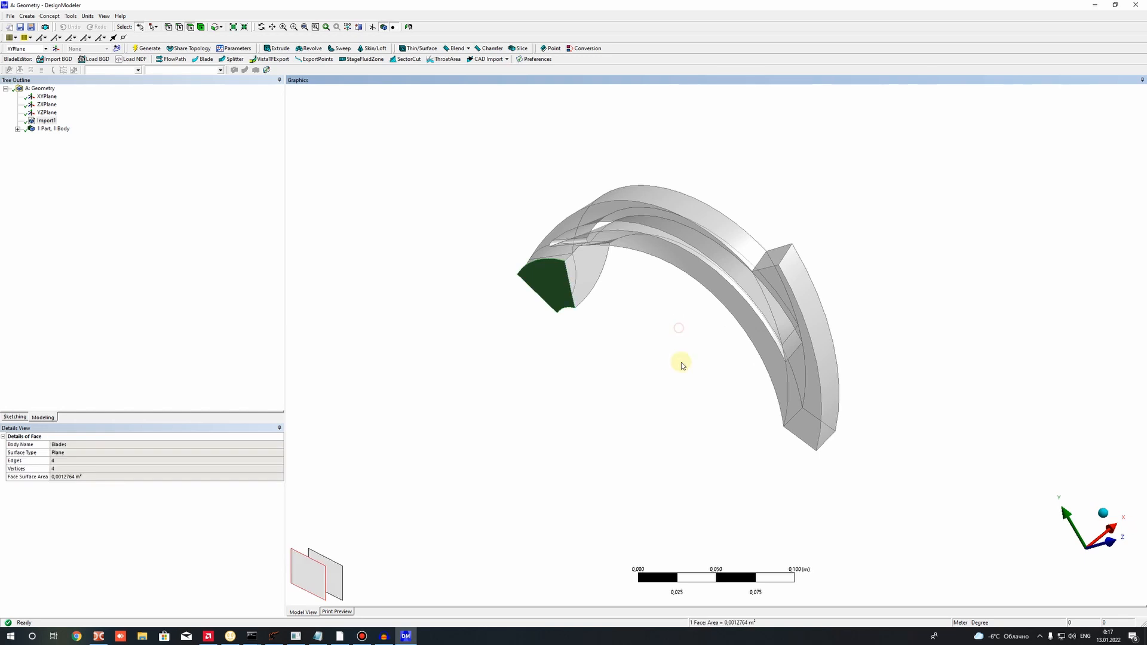
click(680, 359)
middle_drag(705, 303, 782, 267)
click(782, 267)
click(666, 277)
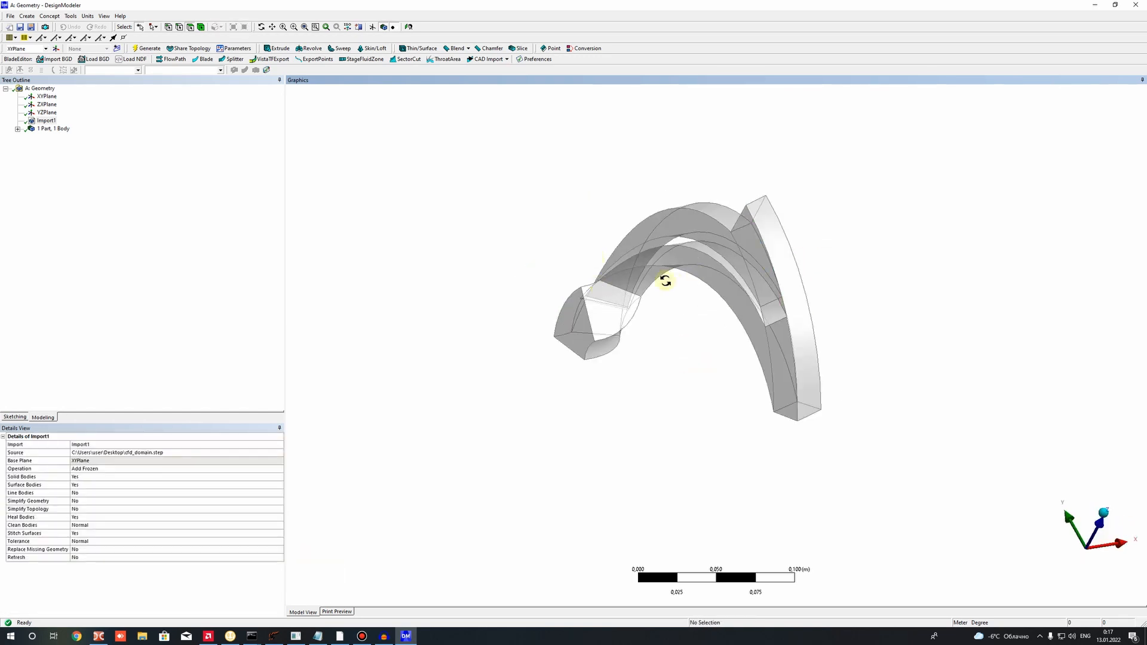
Create a named selection from the flat end face at the narrow, inner end of the blade passage.
middle_drag(666, 277, 550, 308)
click(550, 308)
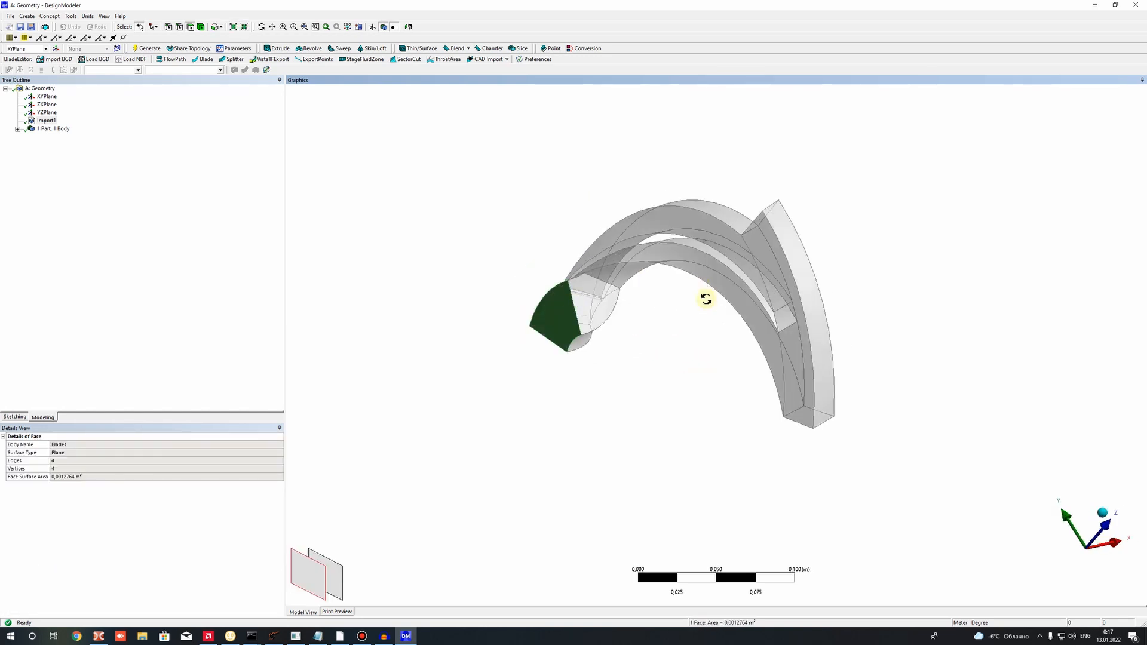
middle_drag(702, 300, 601, 199)
right_click(602, 204)
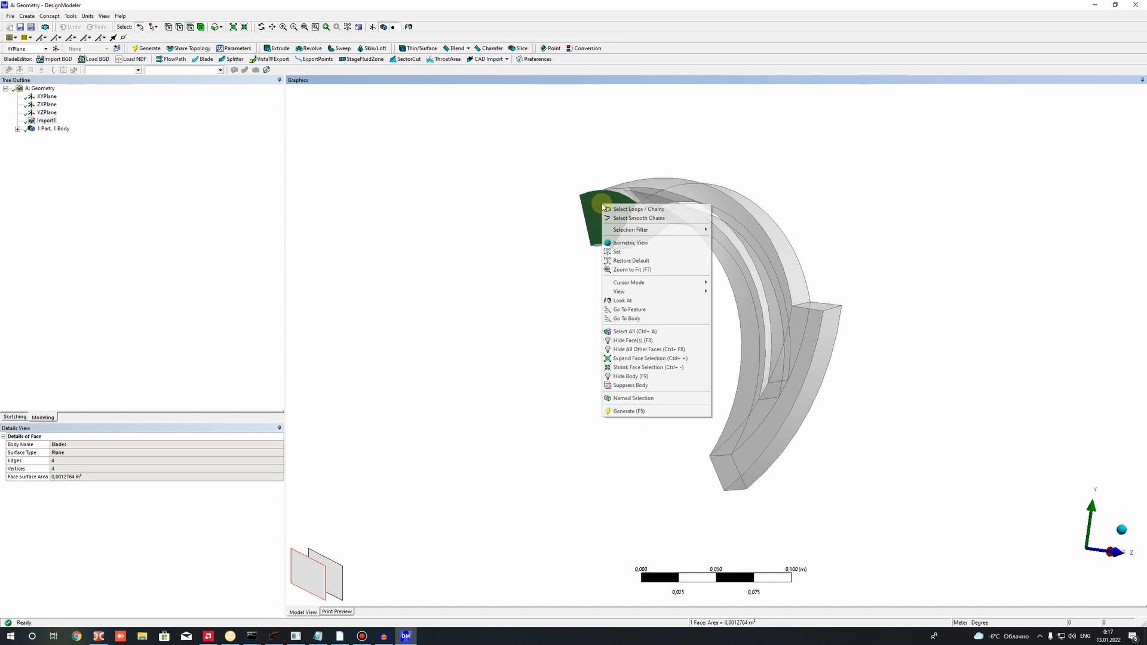
click(626, 400)
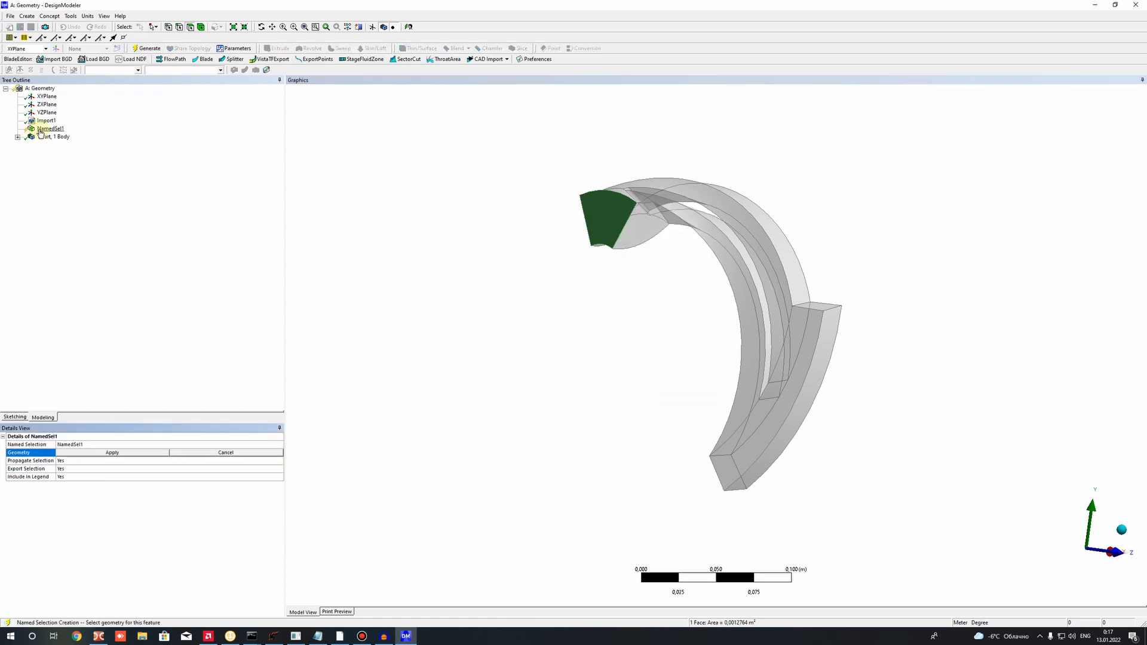
click(40, 130)
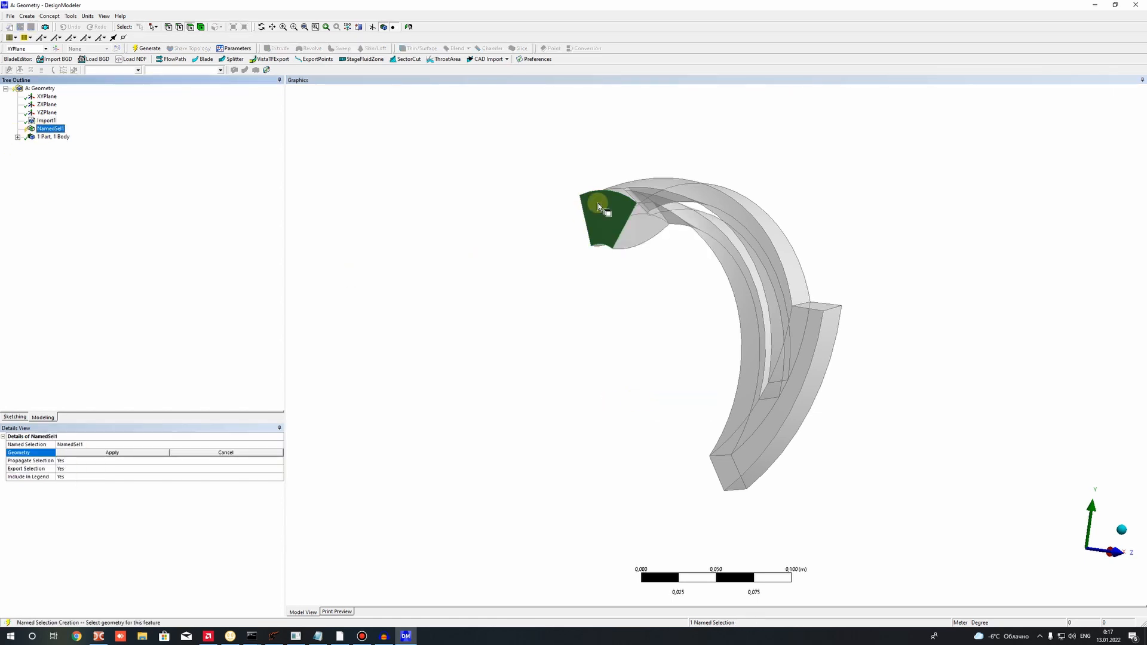
click(89, 453)
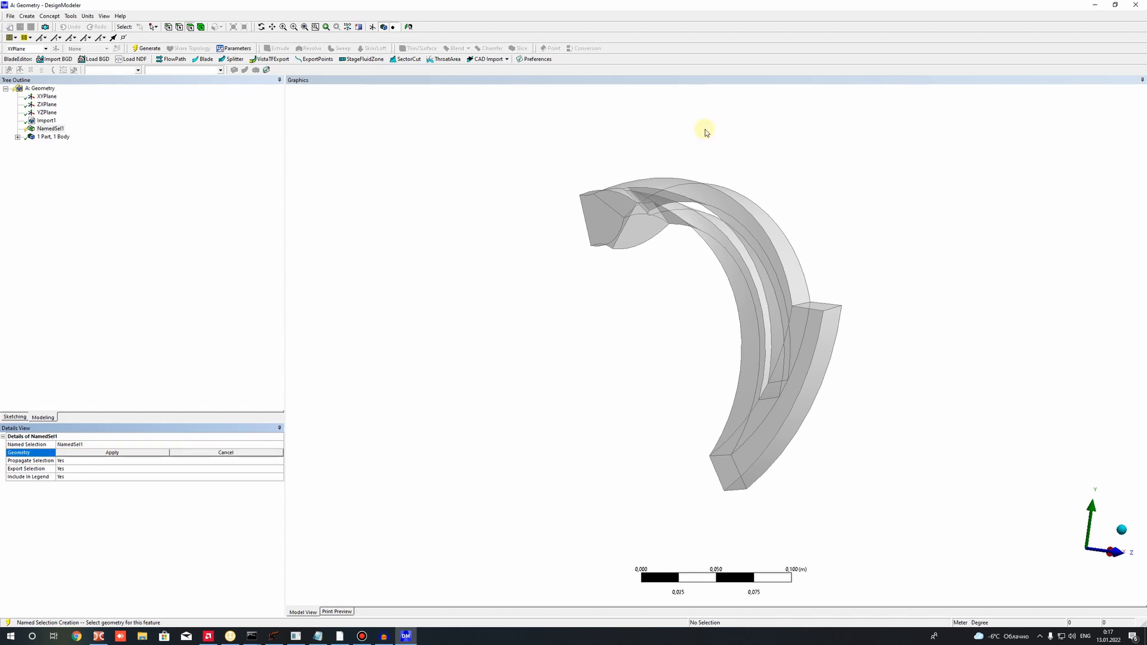
click(623, 216)
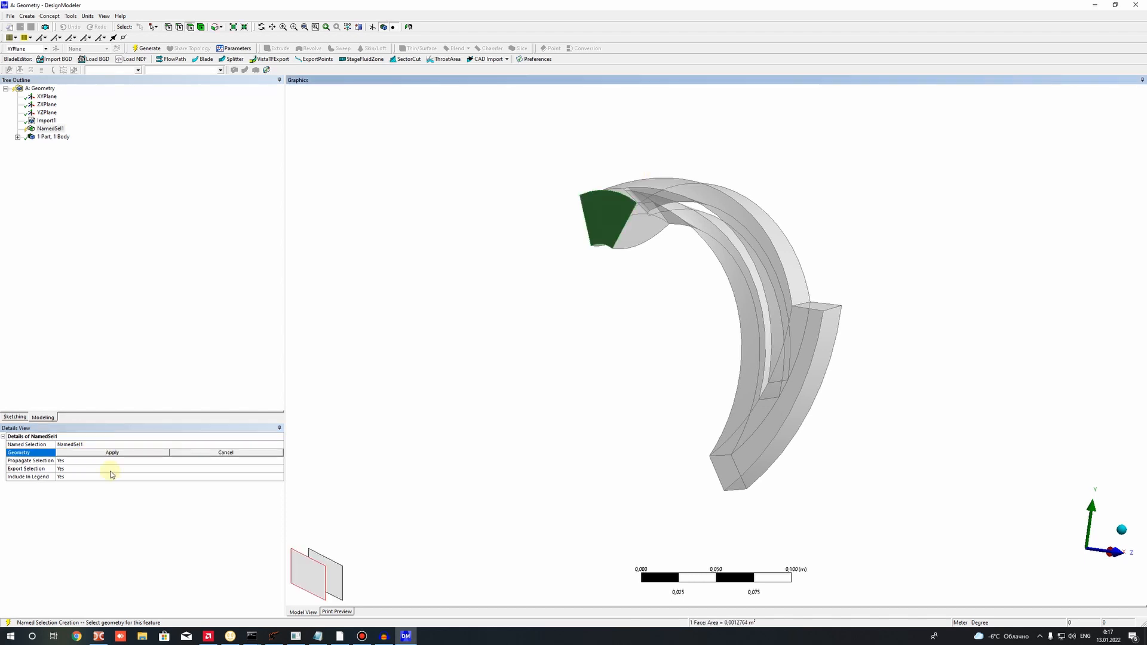
click(84, 452)
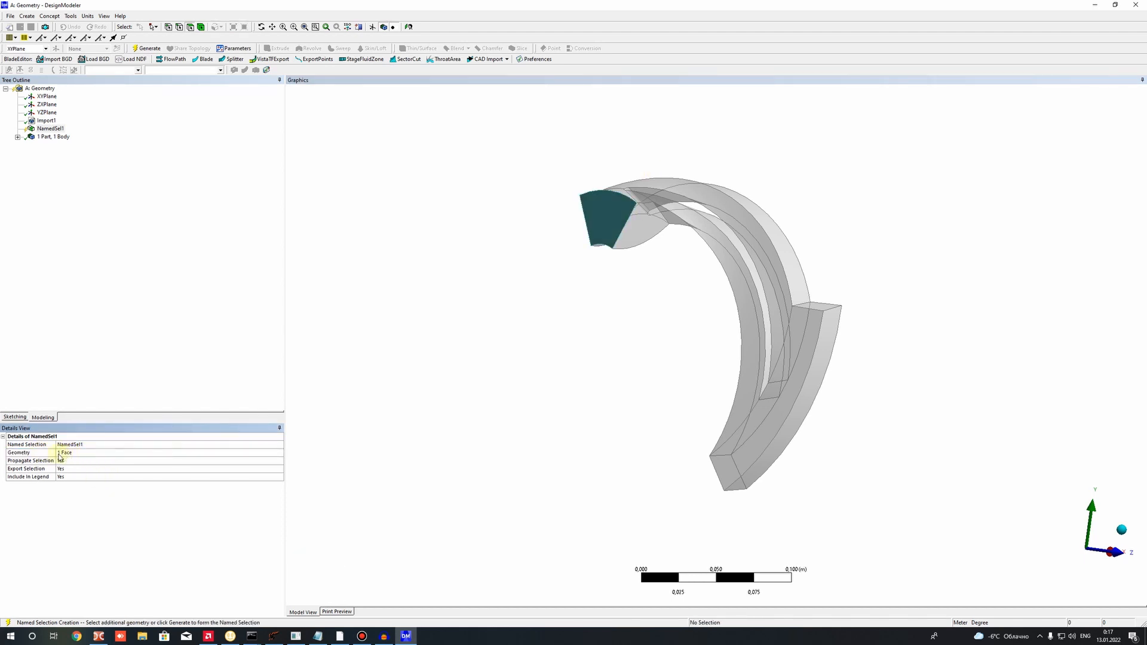
Rename the new named selection to Inlet and generate it.
click(82, 446)
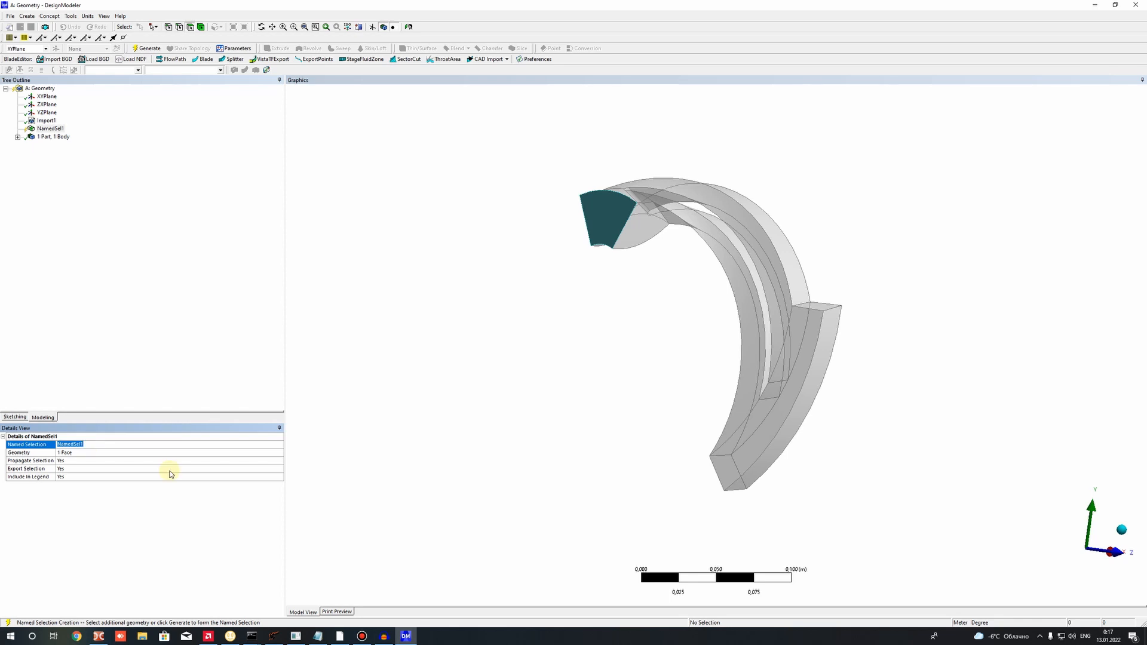
key(BackSpace)
text(Inlet)
key(Return)
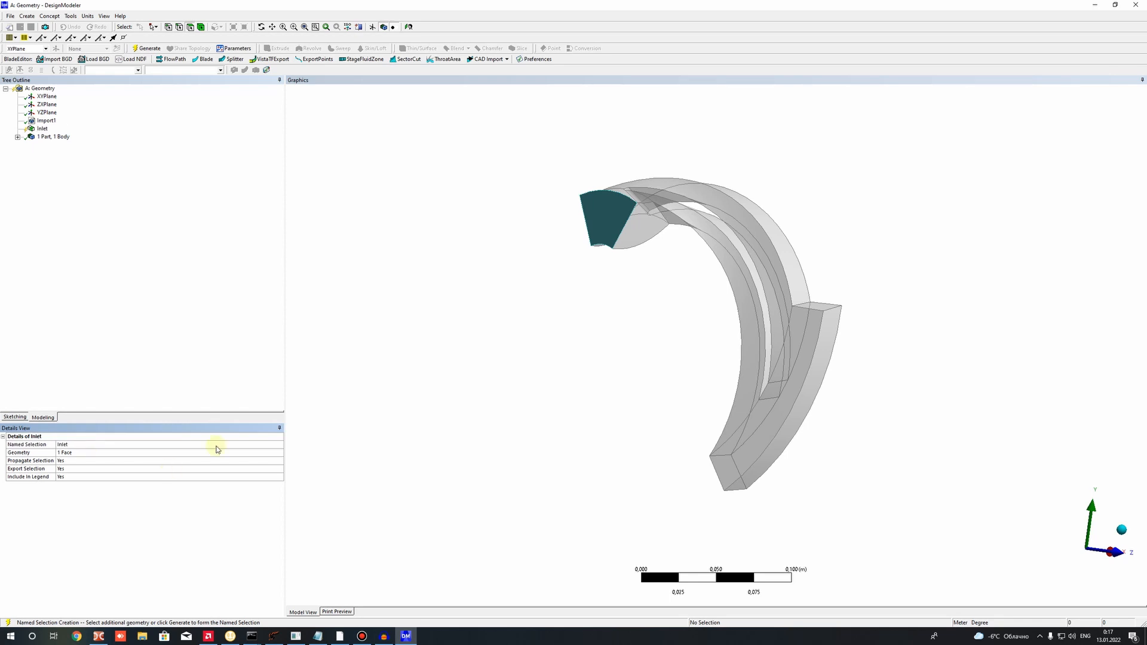
click(502, 344)
click(143, 48)
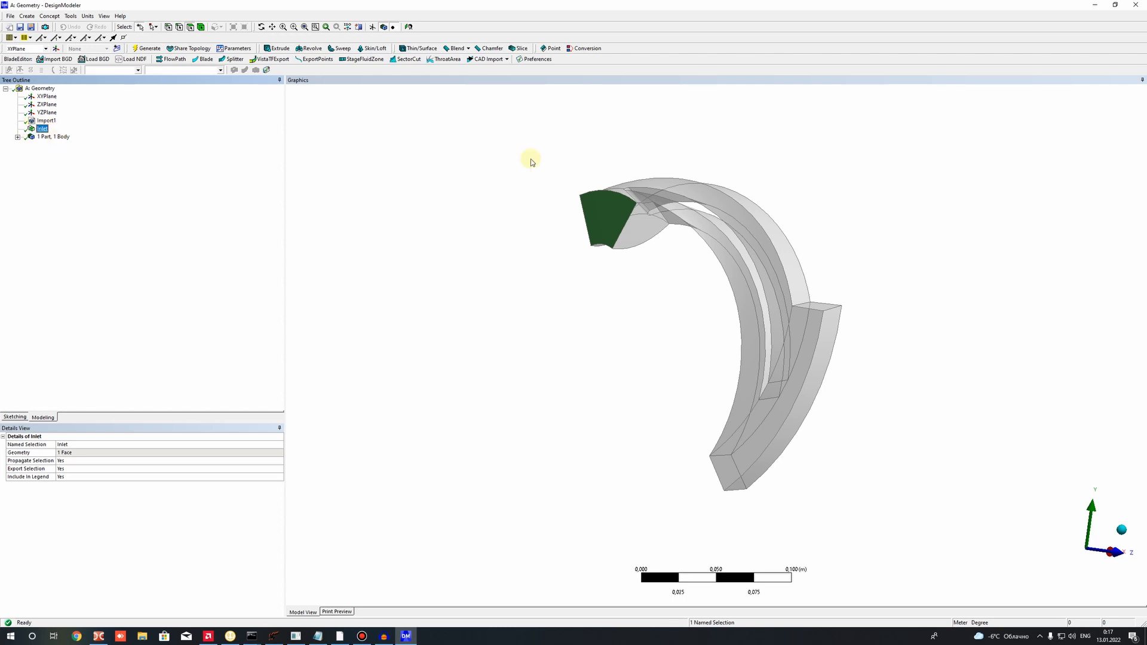
Create a named selection from the long curved outer face at the wide end of the blade passage.
middle_drag(598, 362, 359, 251)
click(124, 190)
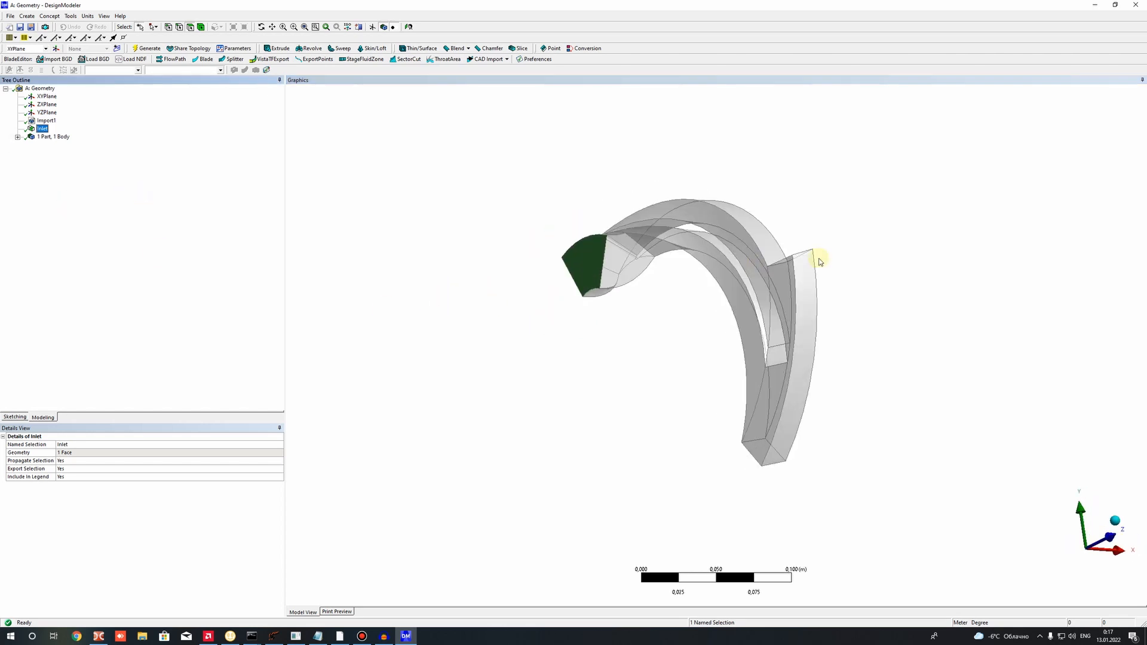
click(546, 332)
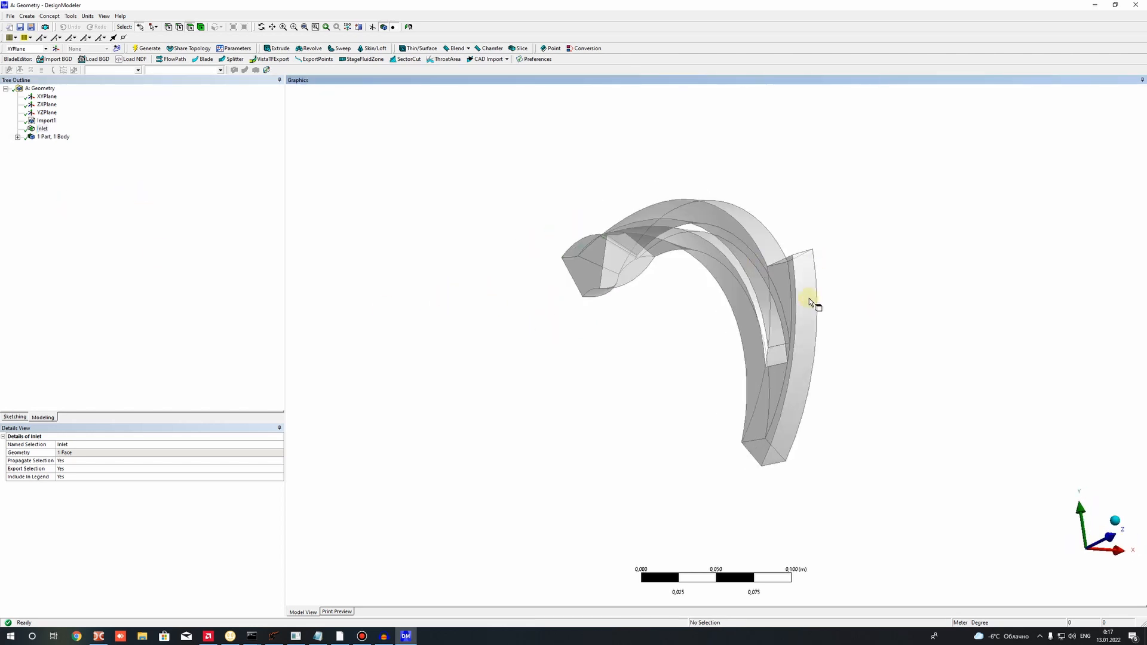
middle_drag(693, 299, 783, 245)
click(783, 245)
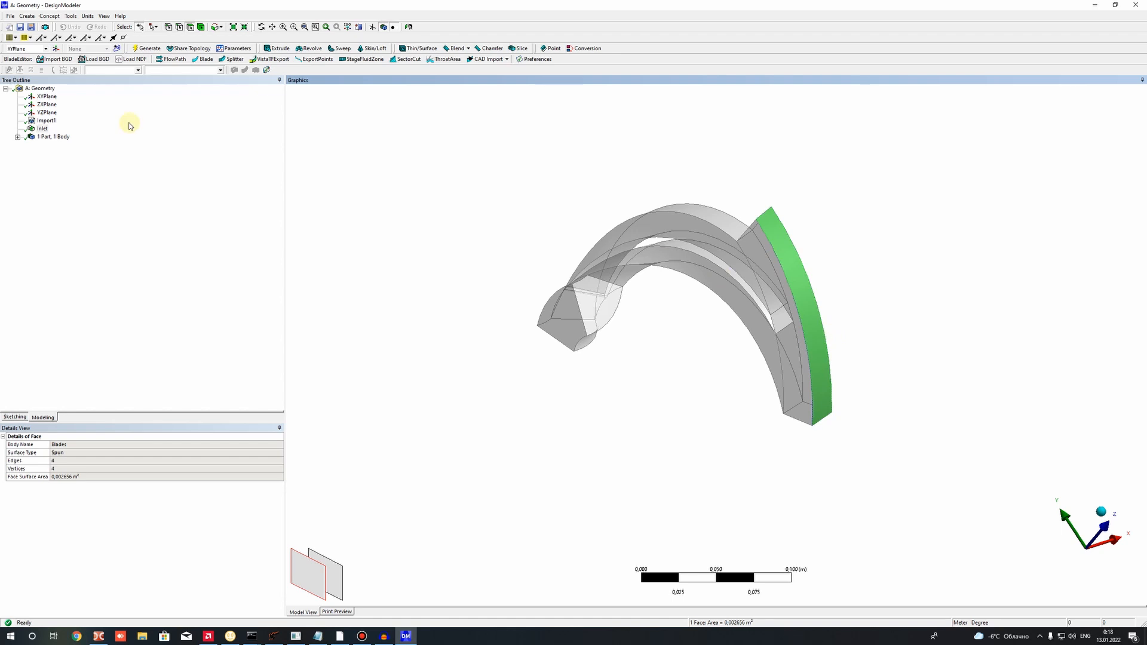
right_click(793, 257)
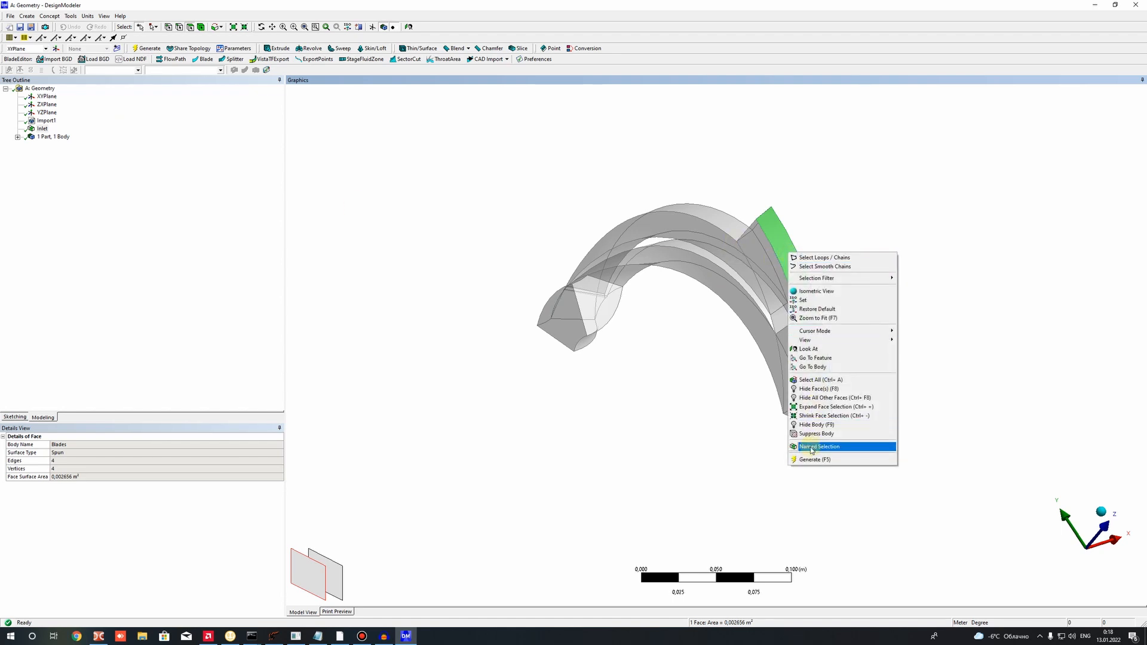
click(812, 450)
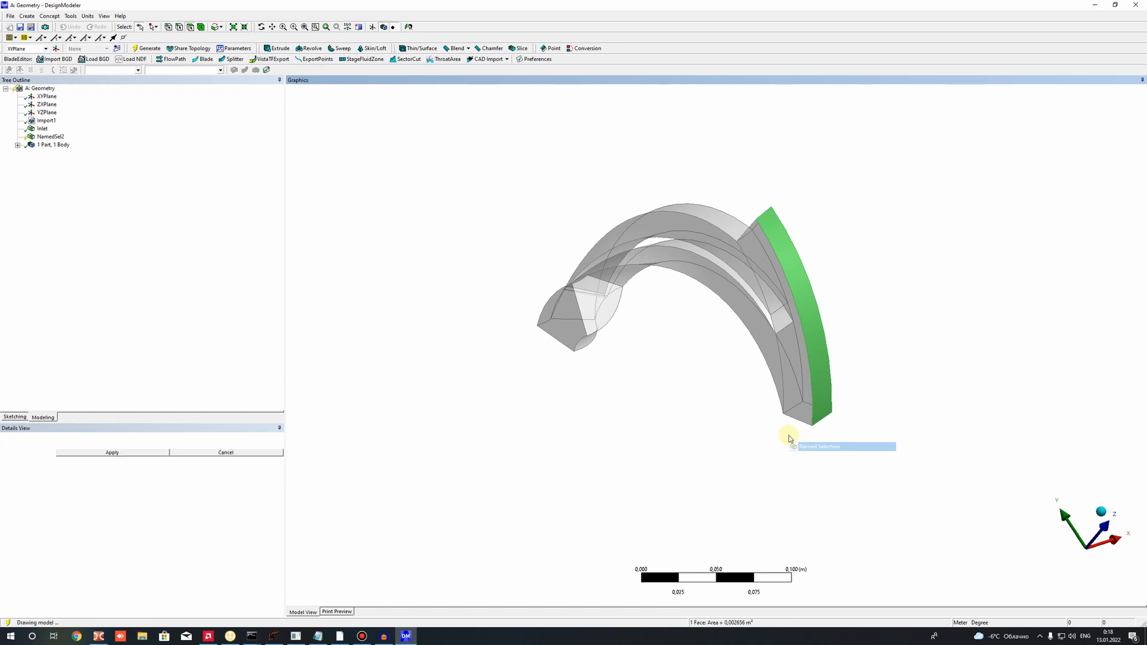
click(105, 454)
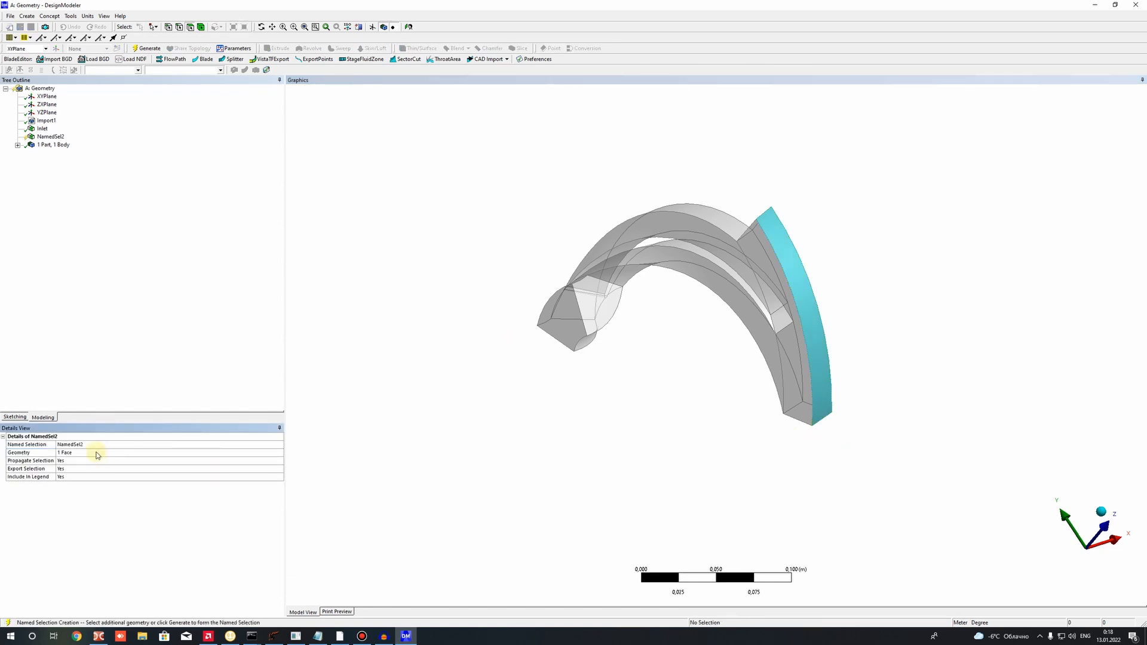
Rename the outer face's named selection to Outlet and generate it.
click(84, 445)
key(Return)
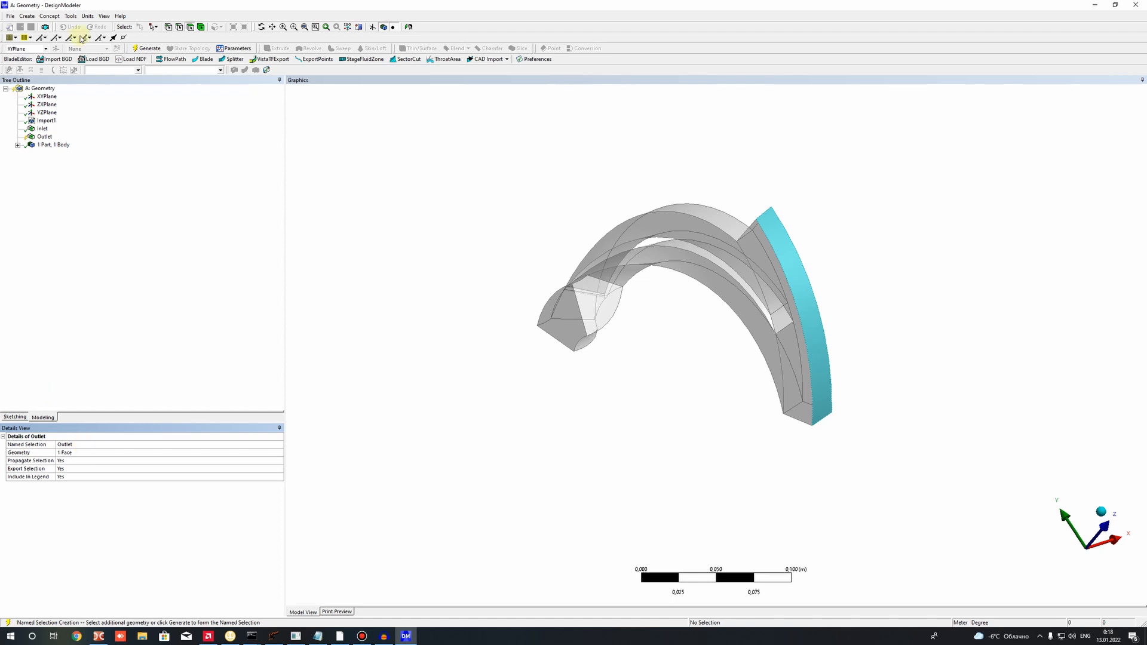
click(144, 47)
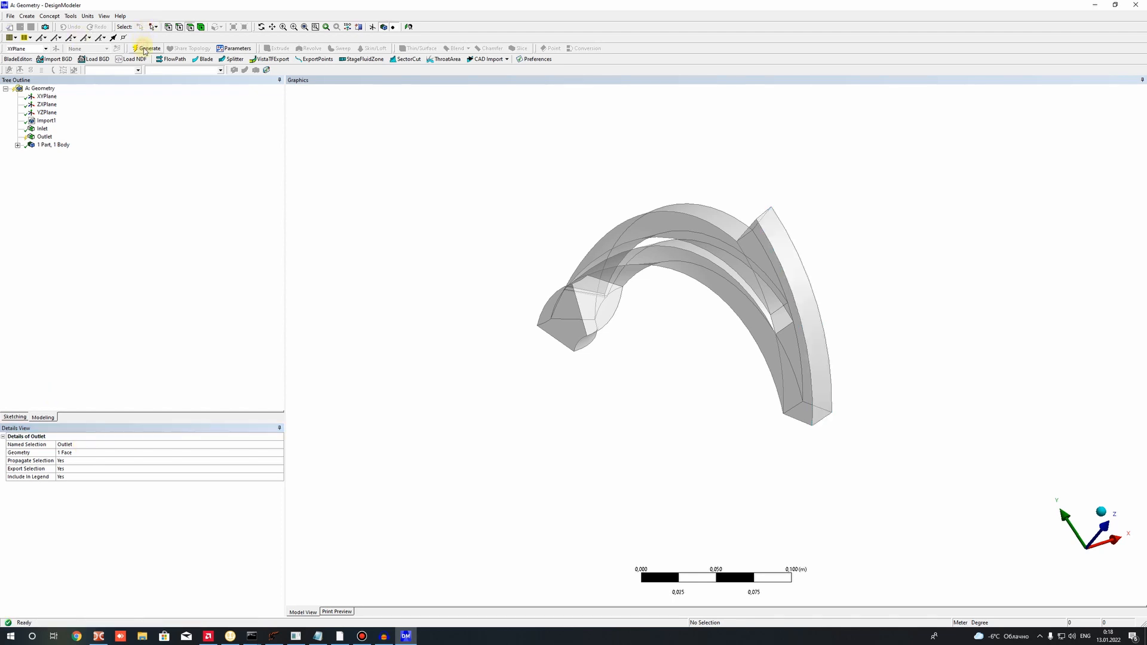
Select the four shroud-side faces: the flat outlet face, the two curved strips beside the splitter slot, and the face near the inlet.
click(42, 129)
click(46, 137)
middle_drag(716, 238, 737, 250)
click(795, 269)
ctrl+click(737, 251)
middle_drag(673, 315, 662, 337)
ctrl+click(741, 303)
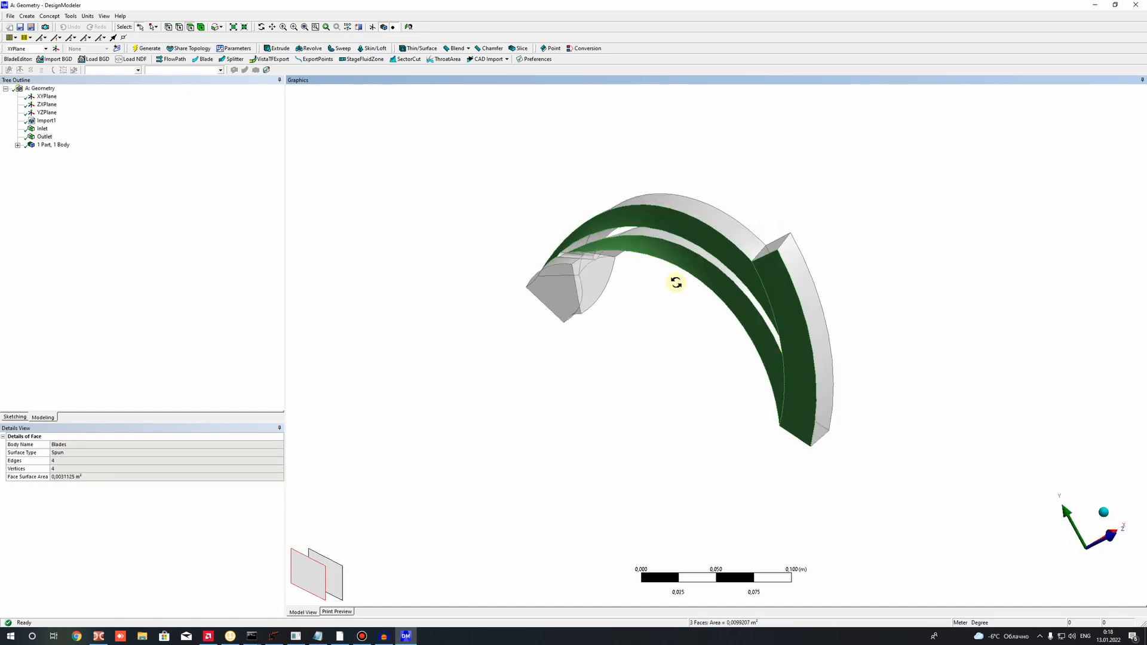
middle_drag(675, 283, 616, 274)
ctrl+click(564, 267)
middle_drag(690, 278, 789, 384)
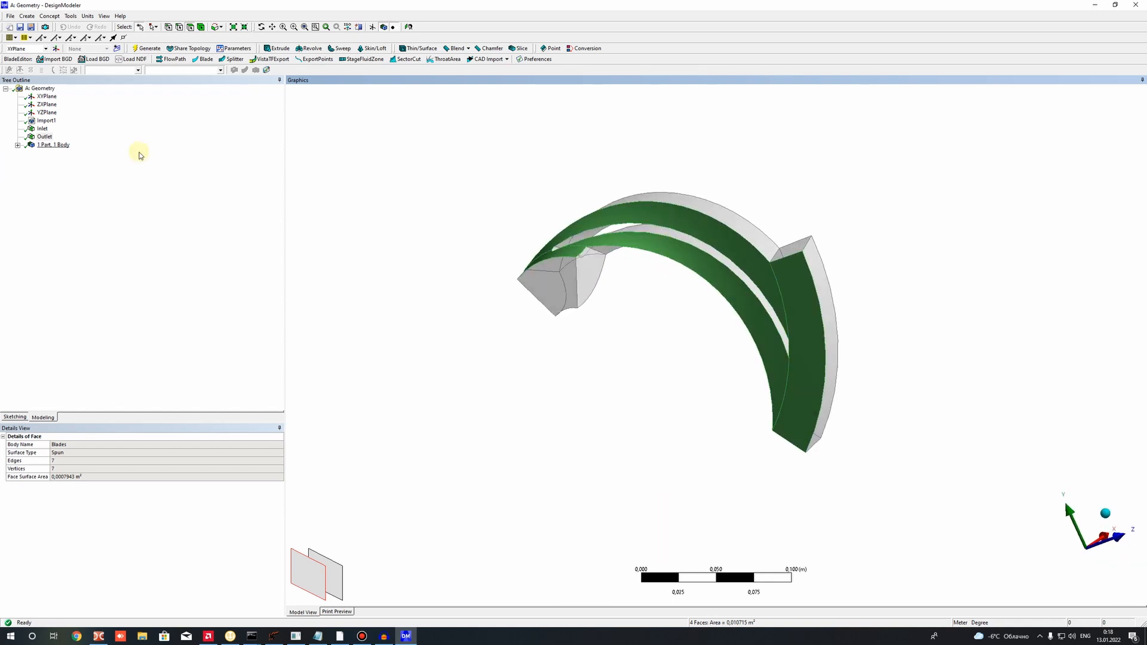
Create a named selection from the four selected faces and name it Shroud.
right_click(697, 258)
click(726, 436)
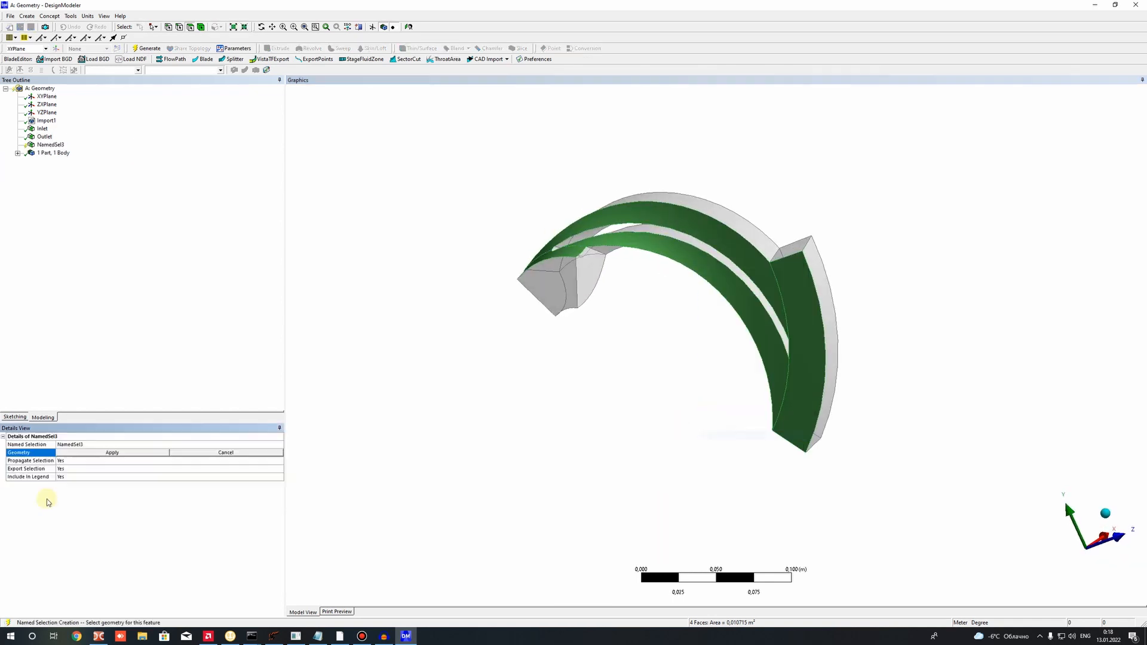
click(113, 455)
click(64, 455)
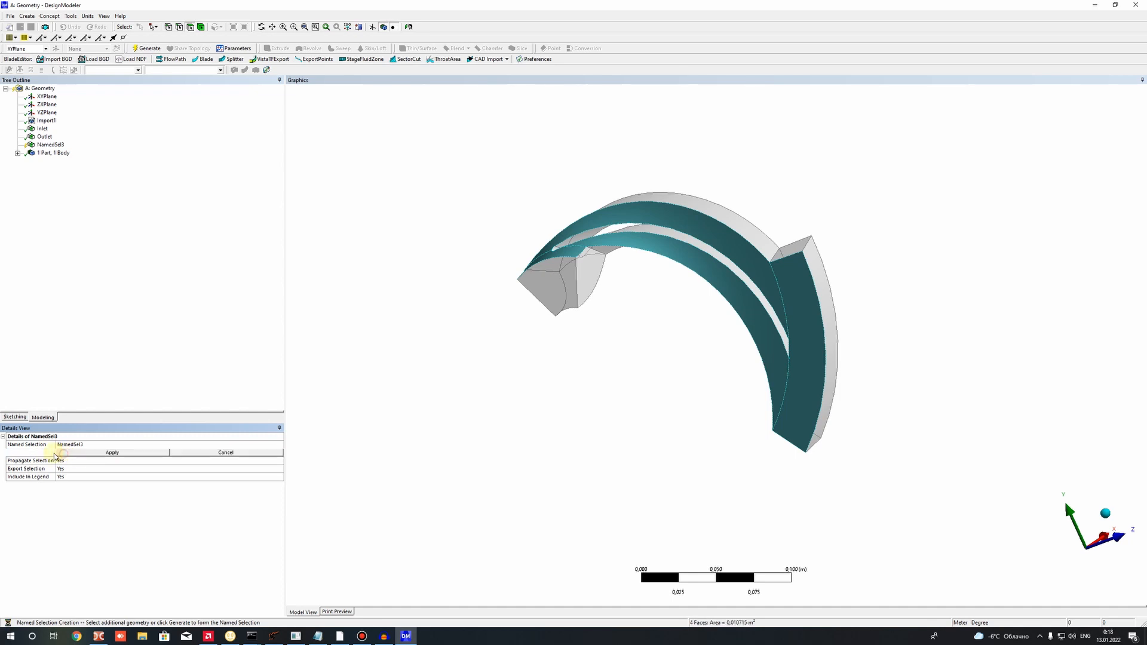
click(105, 454)
click(73, 444)
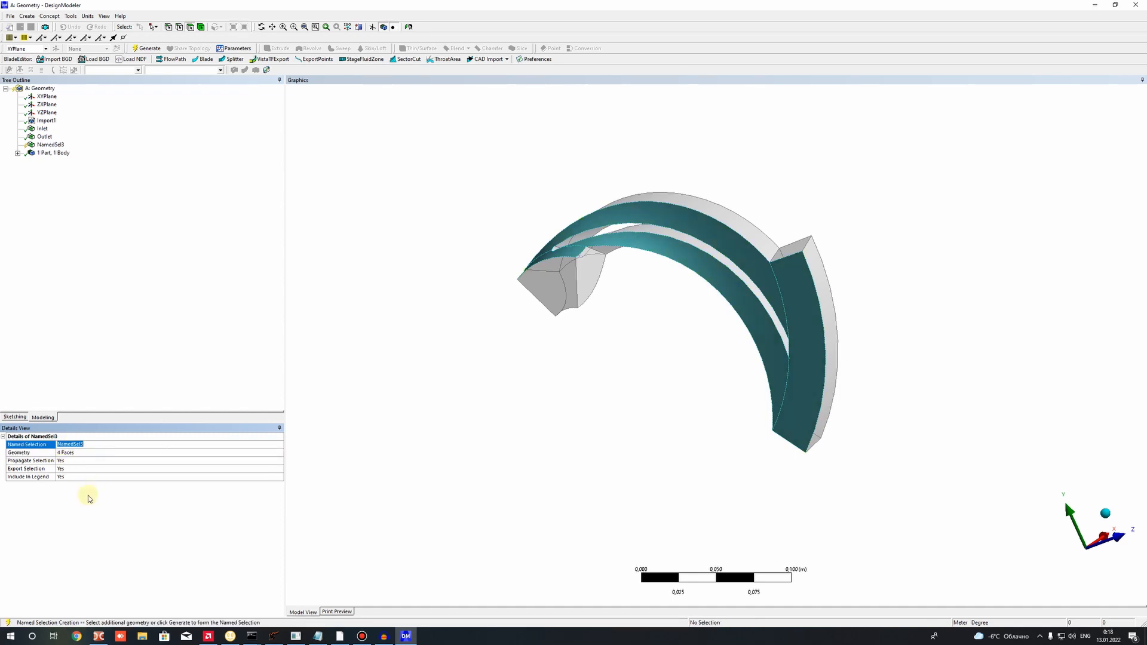
text(Shr)
key(Return)
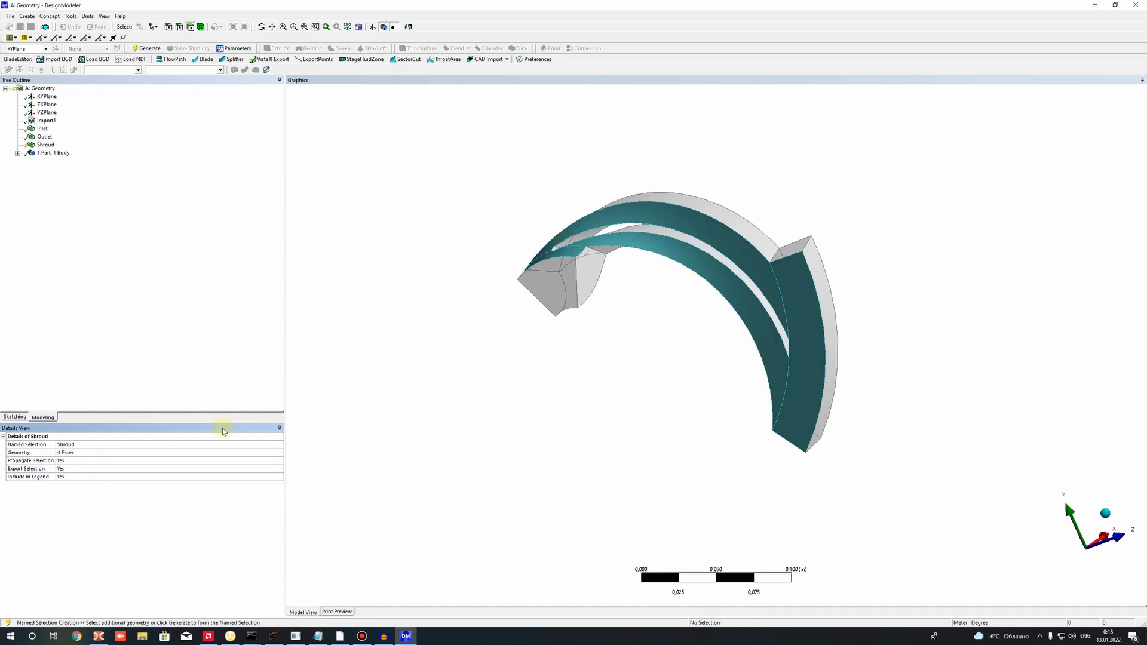
middle_drag(615, 303, 513, 230)
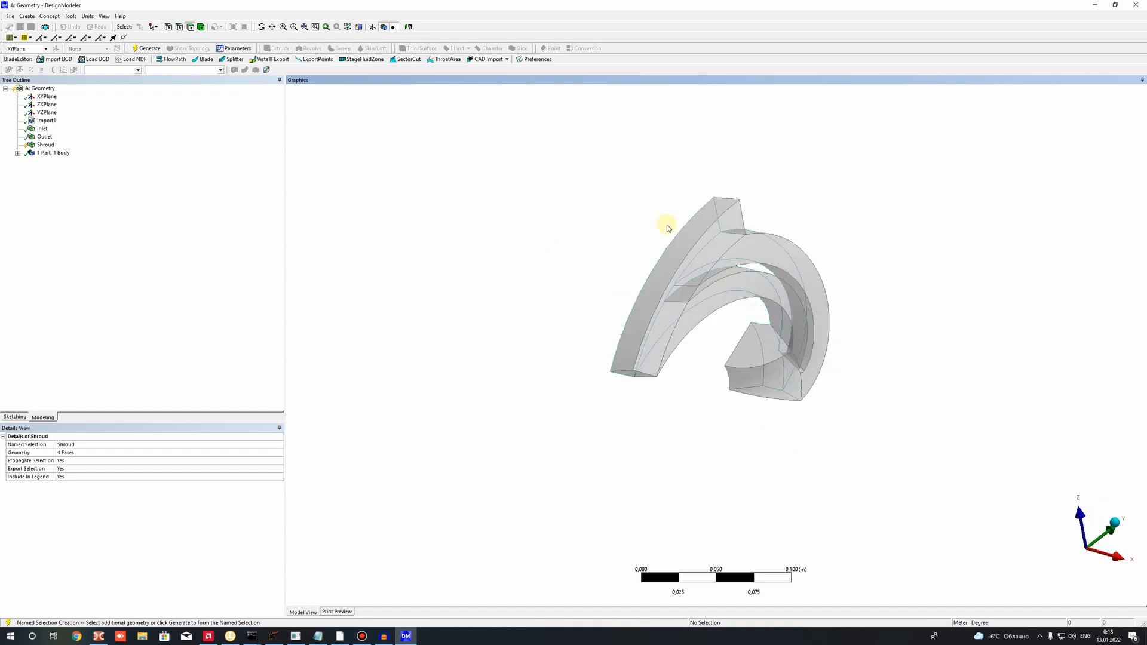
middle_drag(666, 225, 701, 276)
click(687, 222)
ctrl+click(708, 232)
ctrl+click(711, 263)
right_drag(860, 450, 741, 348)
ctrl+click(692, 321)
mouse_move(672, 303)
middle_down()
mouse_move(811, 322)
mouse_move(926, 302)
mouse_move(669, 312)
middle_up()
scroll(811, 322, down, 2)
scroll(673, 319, down, 3)
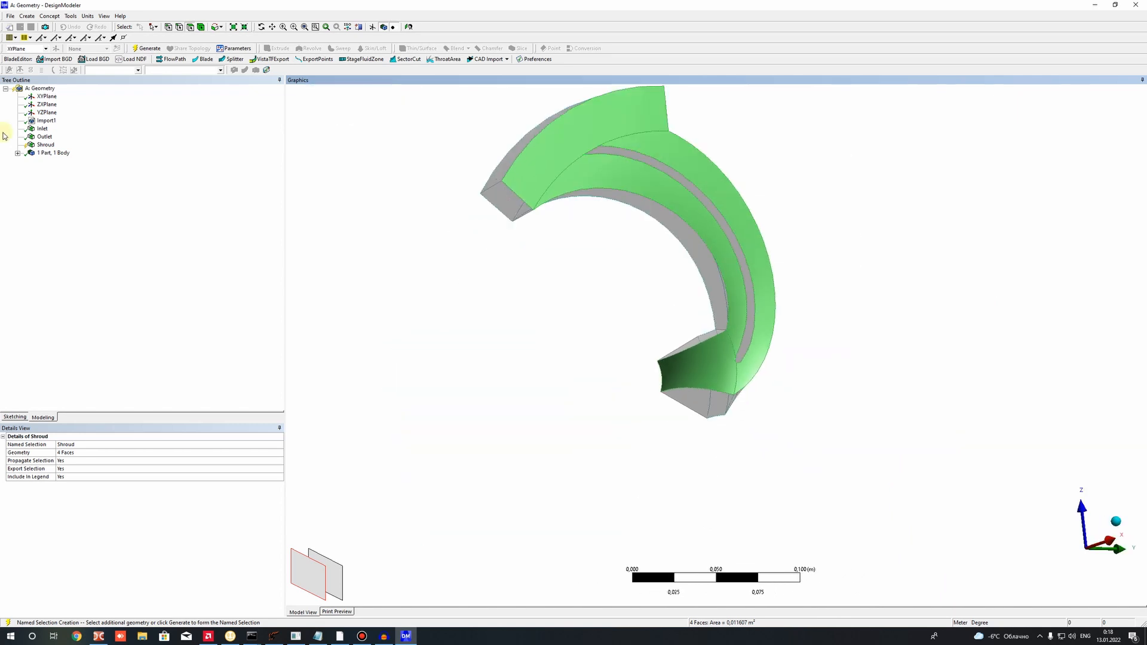
right_click(546, 171)
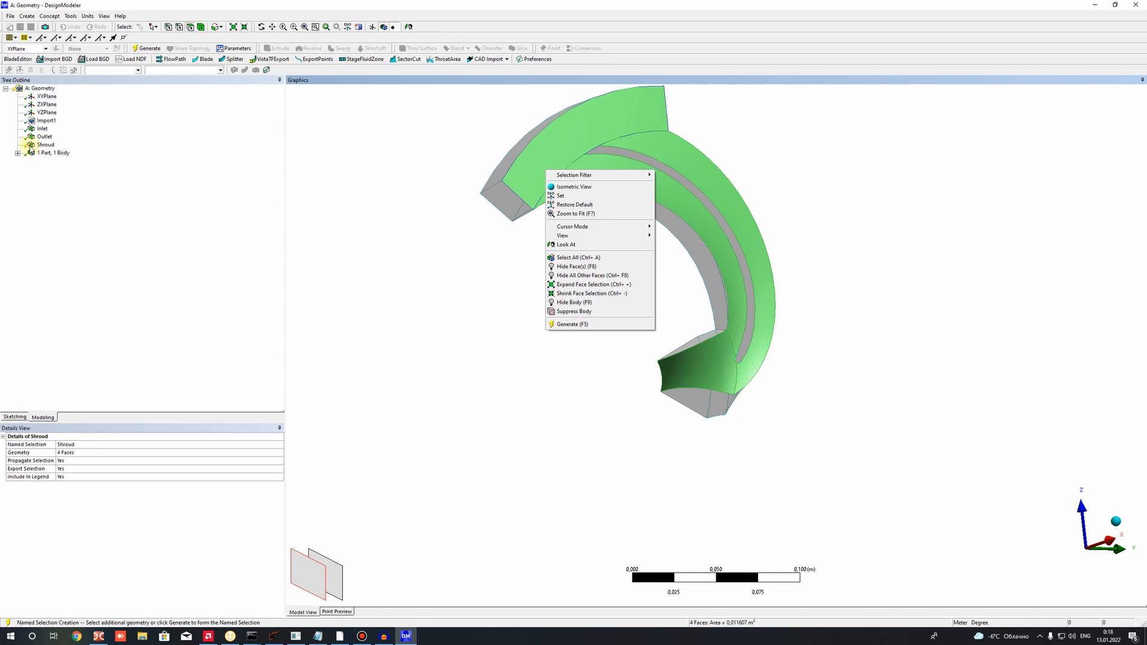
Generate the Shroud named selection.
click(37, 145)
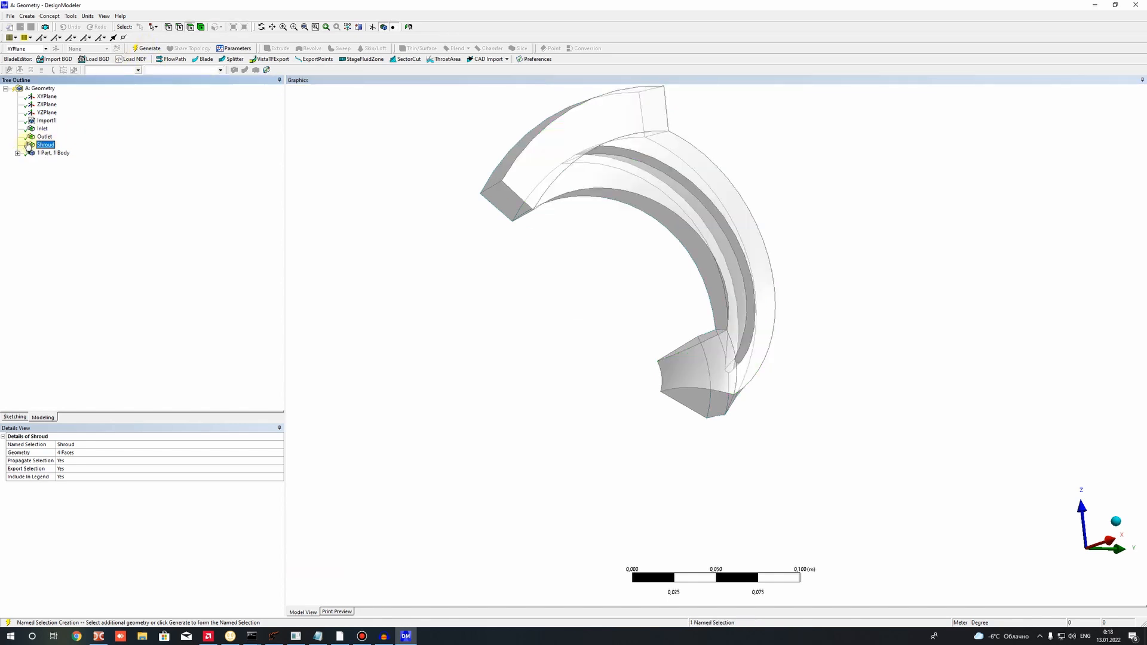
click(147, 48)
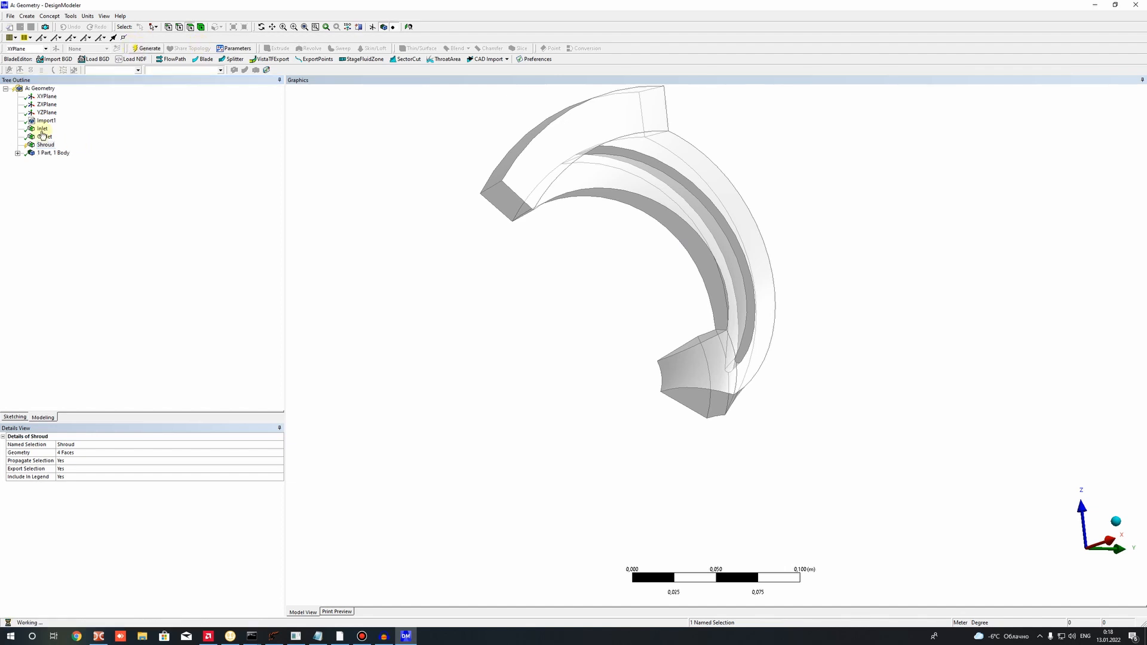
Select the four hub-side faces opposite the shroud, from the flat outlet face through both curved strips to the face near the inlet.
middle_drag(658, 260, 549, 194)
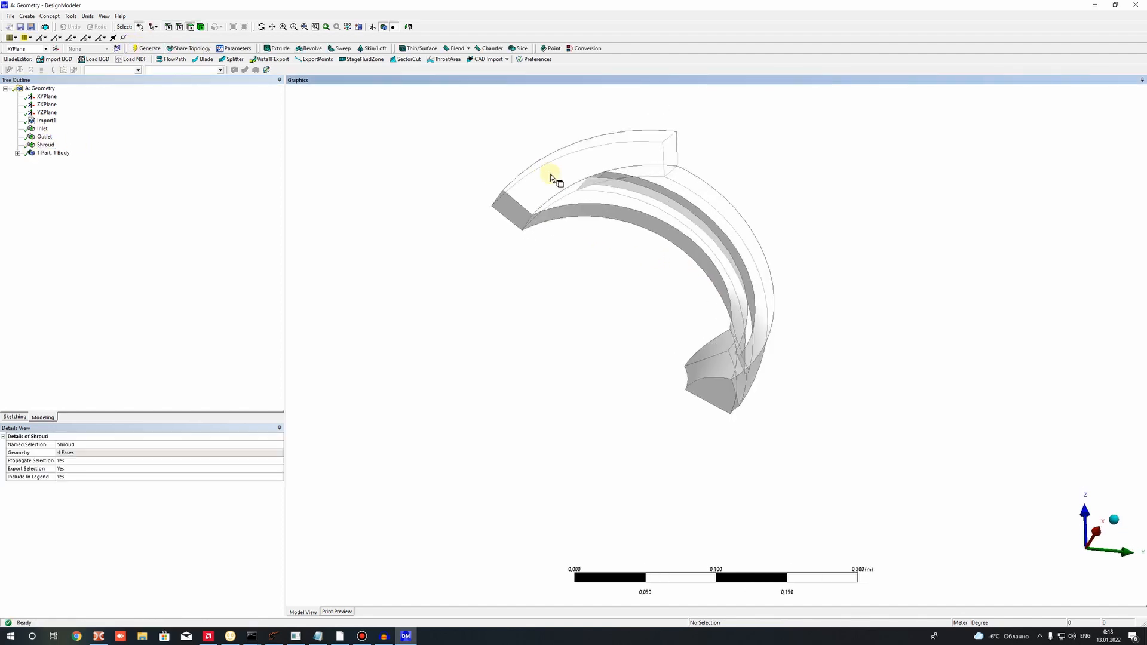
click(551, 175)
ctrl+click(620, 195)
click(550, 181)
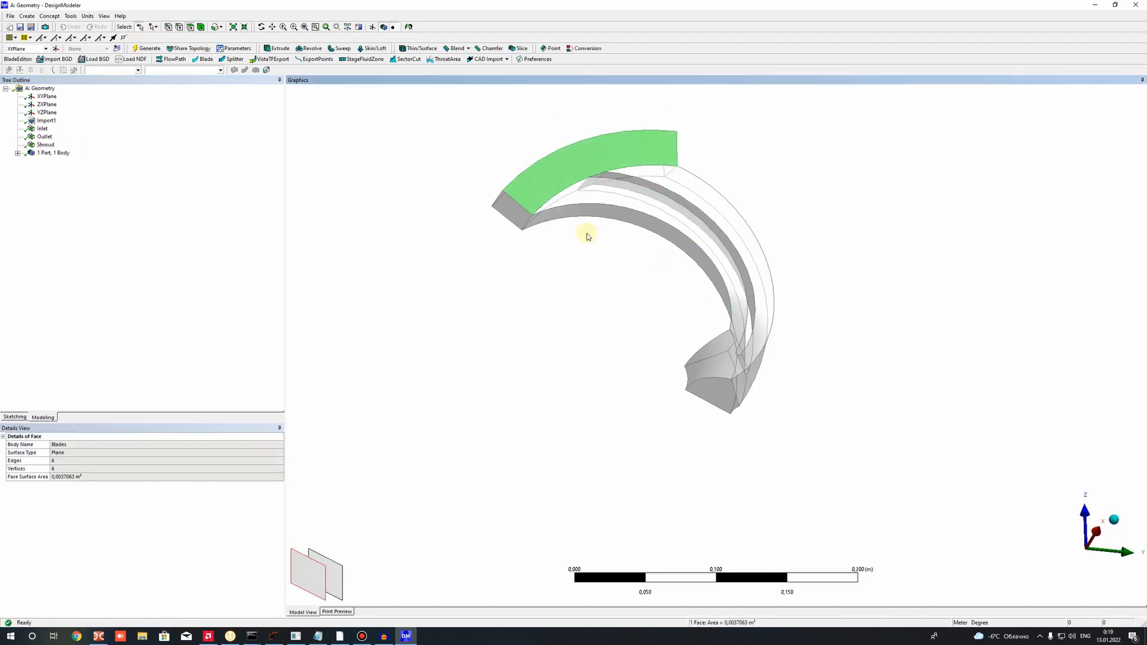
click(551, 168)
ctrl+click(620, 194)
ctrl+click(707, 195)
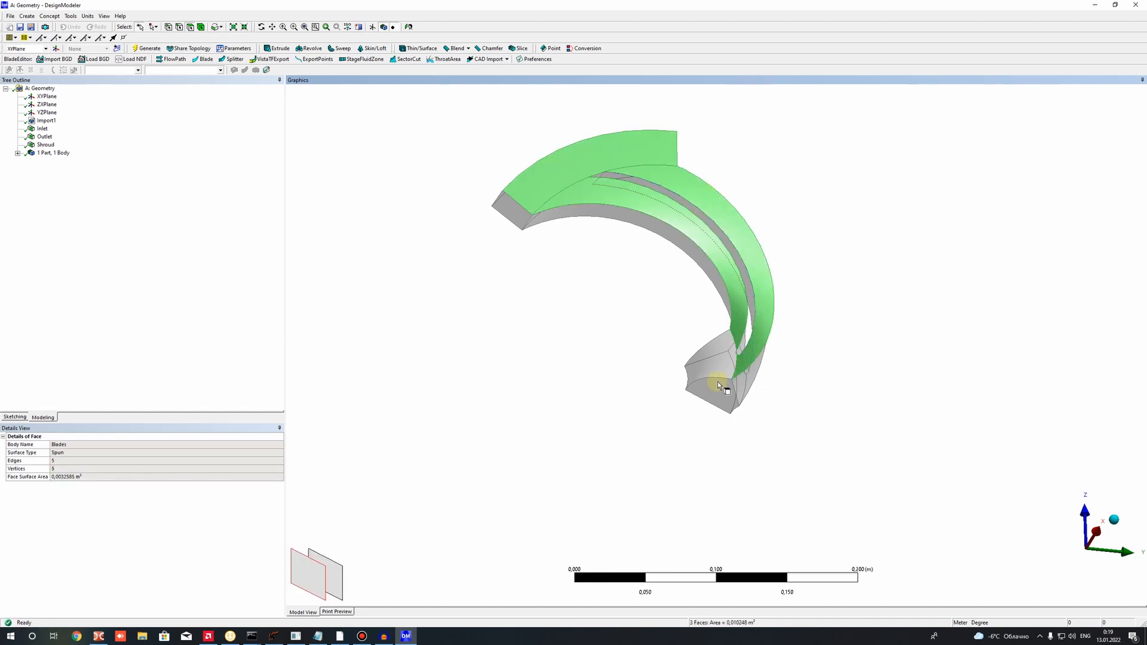
middle_drag(691, 359, 690, 346)
ctrl+click(692, 362)
middle_drag(566, 271, 526, 179)
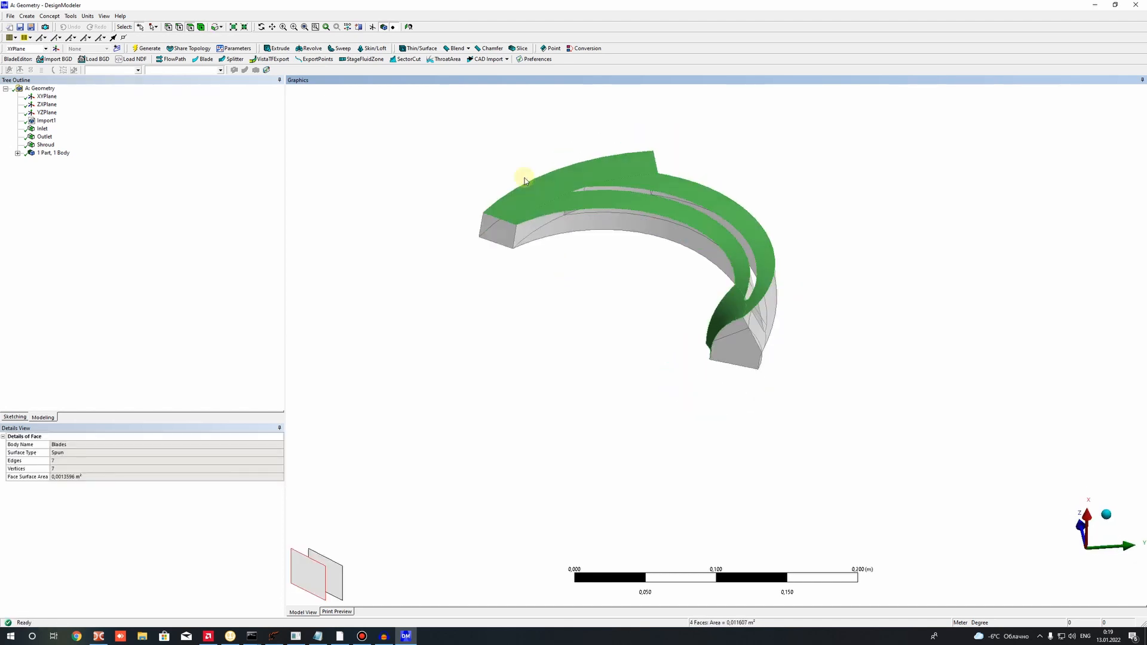
Create a named selection called Hub from the four selected faces and generate it.
right_click(530, 194)
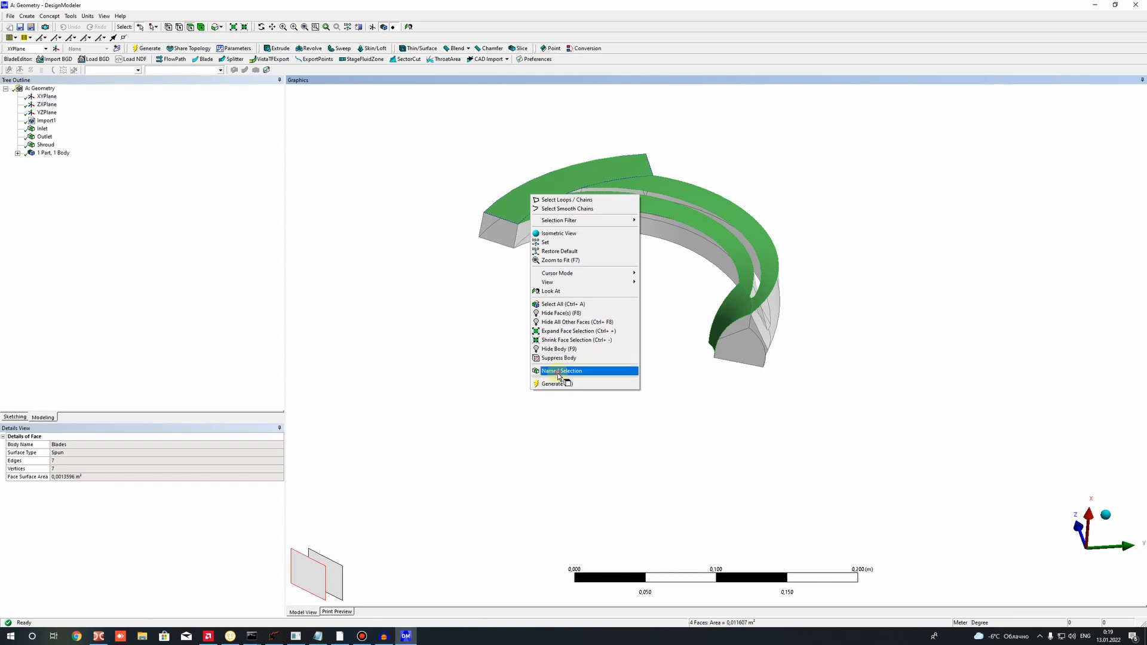
click(556, 371)
click(105, 453)
click(103, 446)
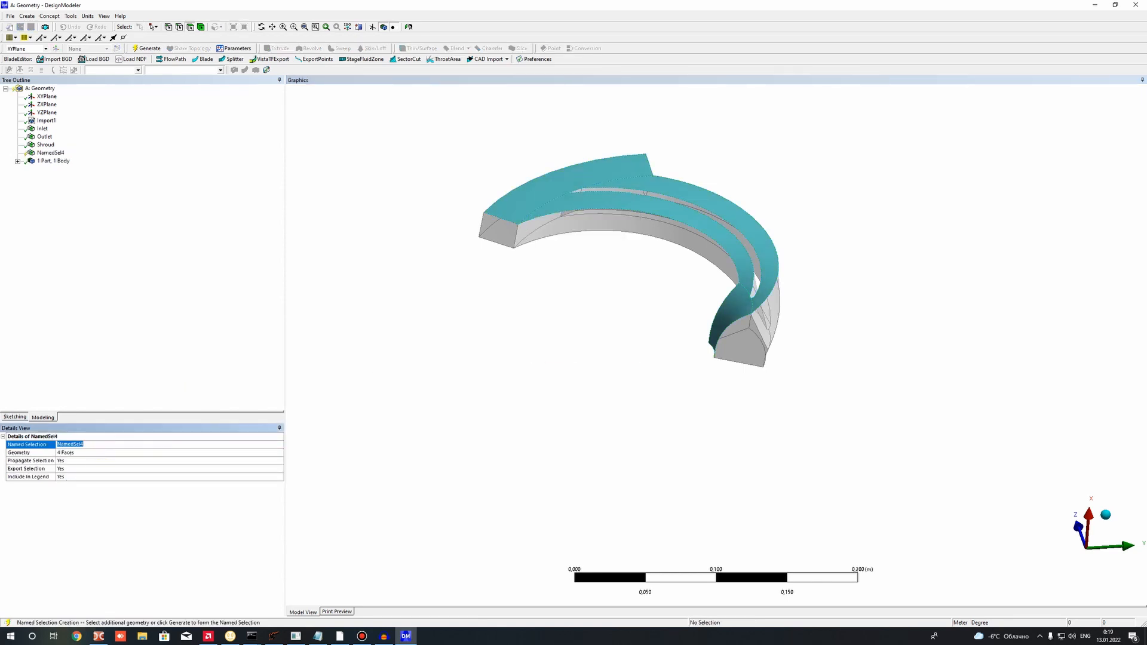
key(Return)
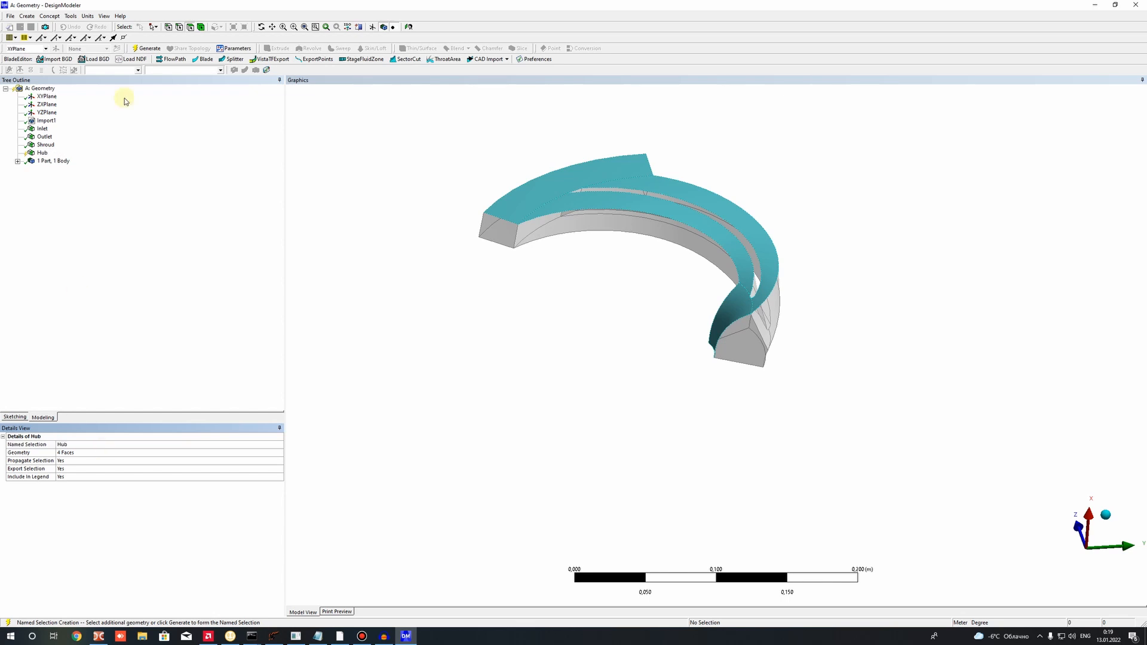
click(147, 48)
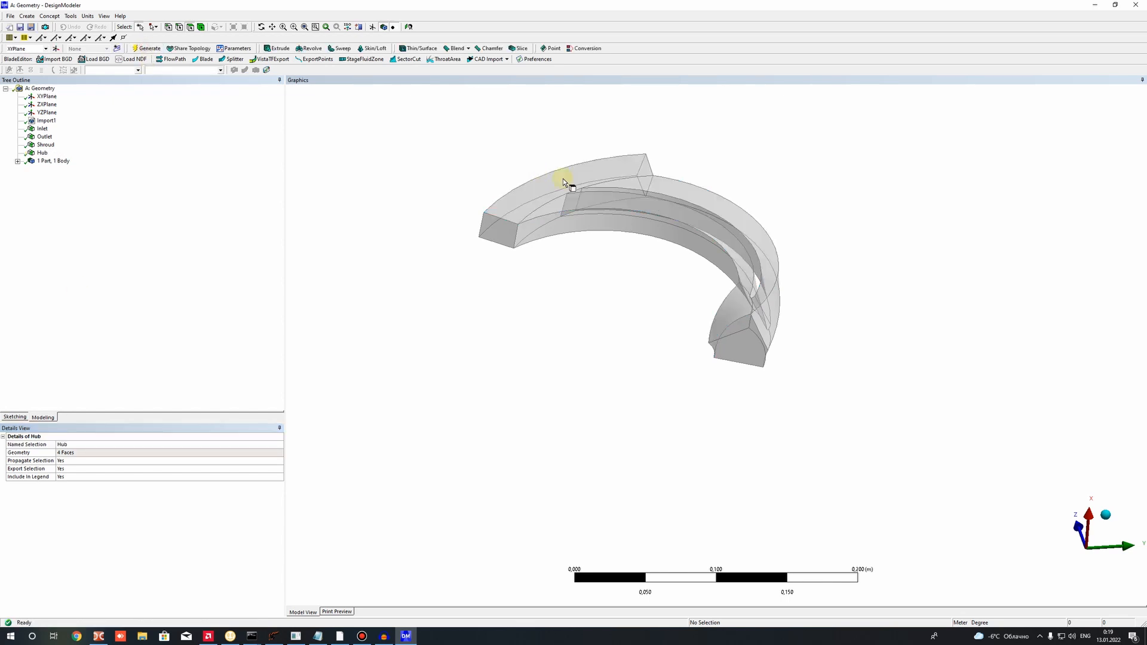
Check which faces the Hub, Shroud, Inlet and Outlet named selections cover on the passage.
click(37, 154)
middle_drag(384, 296, 39, 99)
click(43, 146)
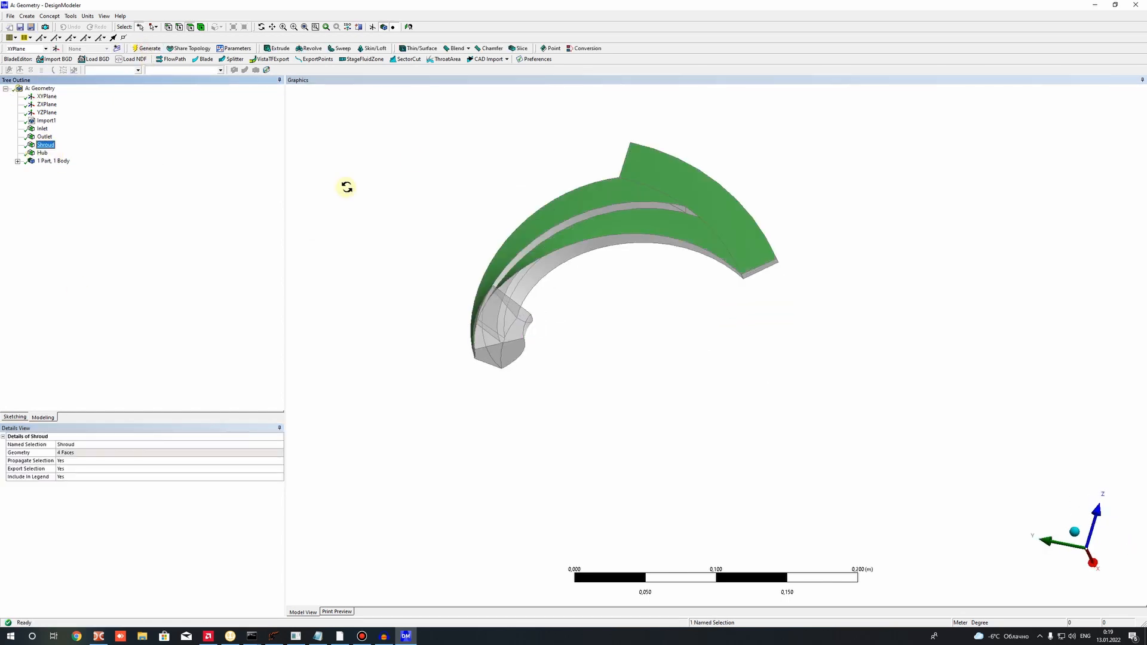
middle_drag(347, 187, 2, 125)
click(42, 129)
click(44, 136)
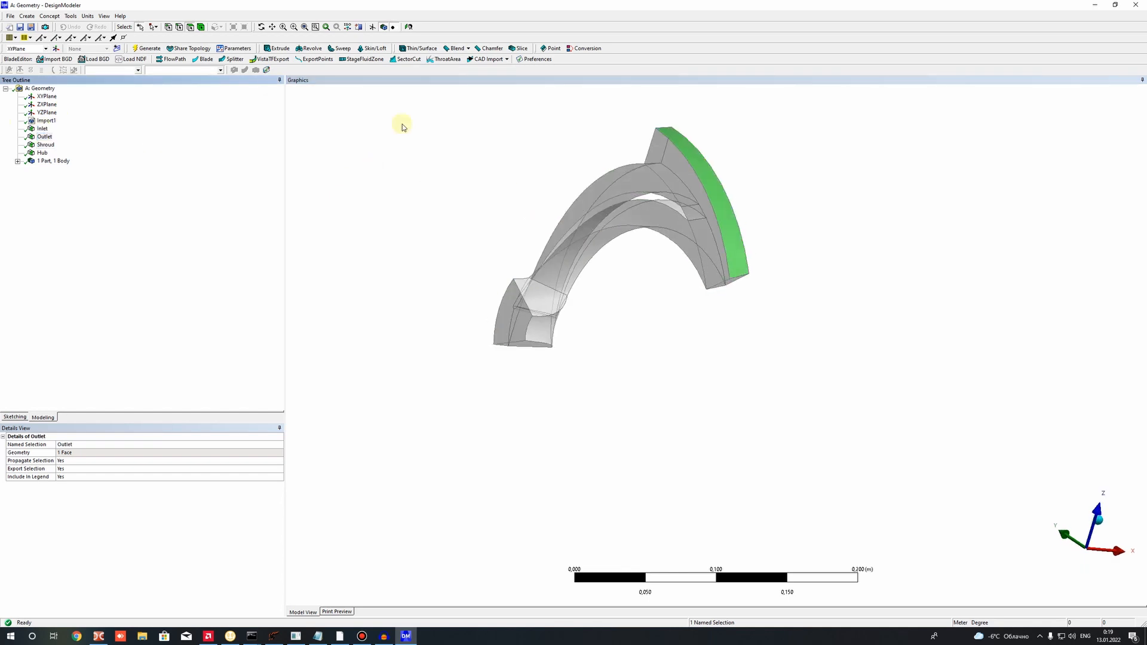
middle_drag(402, 123, 392, 251)
middle_drag(537, 400, 884, 239)
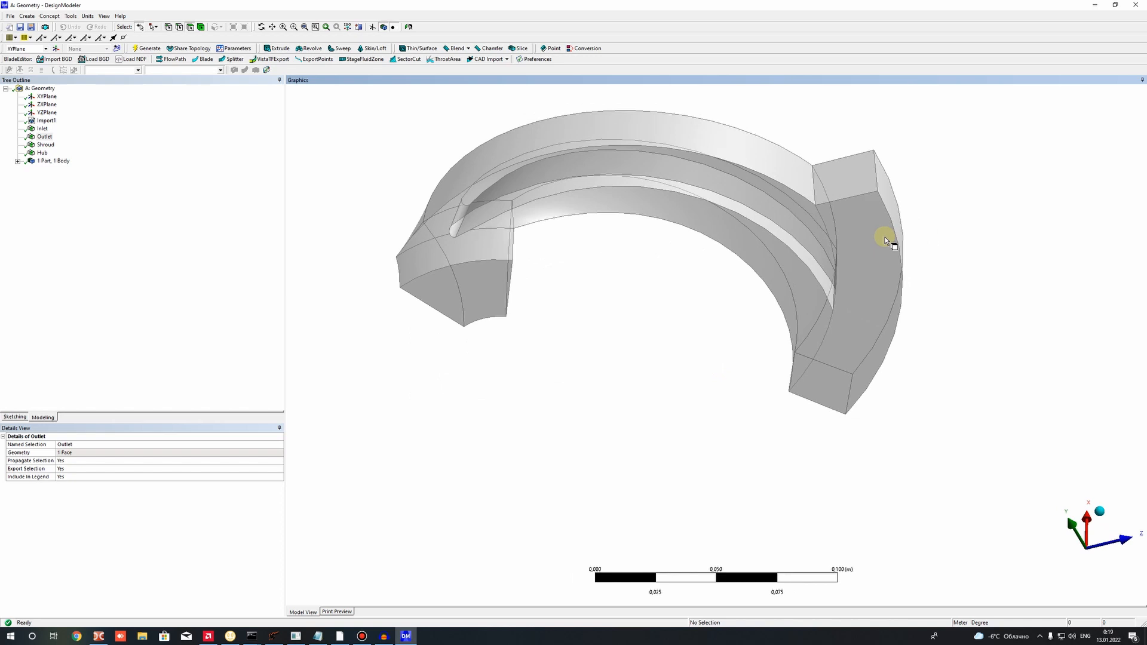
click(830, 181)
ctrl+click(721, 141)
middle_drag(599, 197, 533, 277)
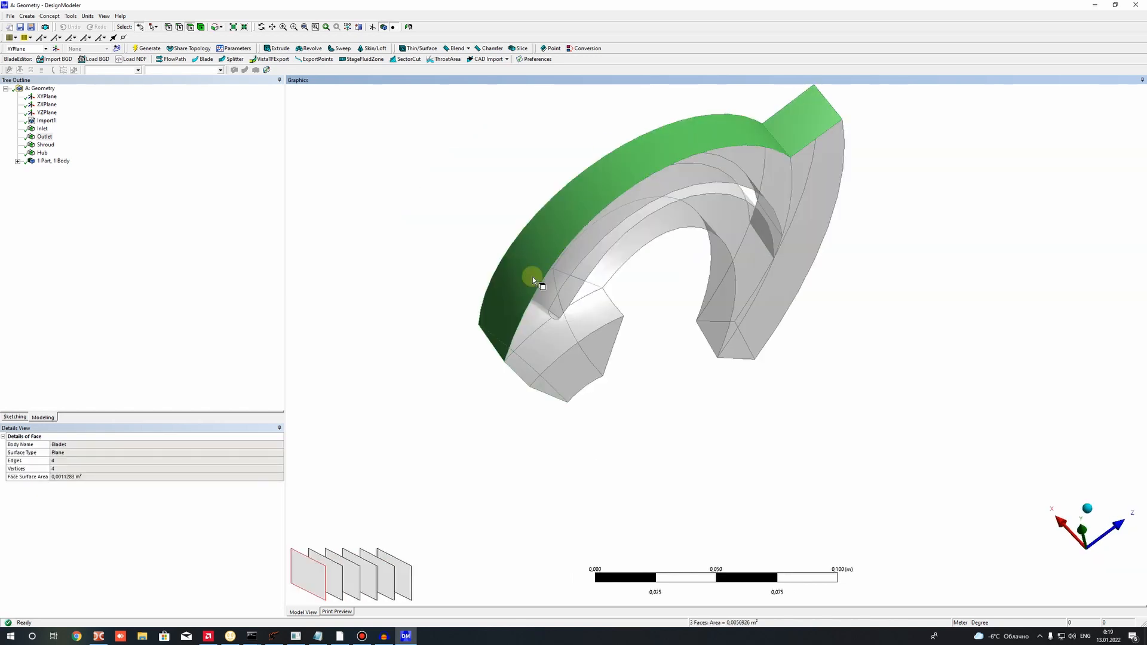
click(382, 221)
Select the three periodic faces along the outer, convex side of the passage, from the inlet end to the outlet end.
middle_drag(623, 233, 653, 192)
click(651, 188)
ctrl+click(644, 124)
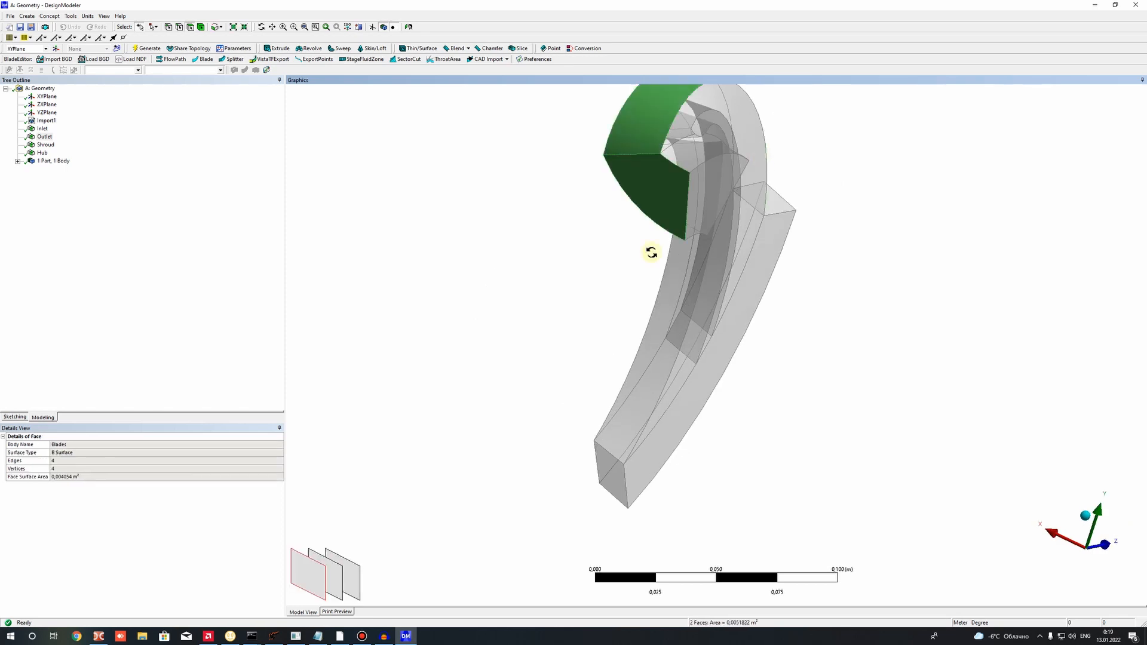
middle_drag(651, 251, 784, 136)
ctrl+click(783, 136)
Create a named selection called Per_1 from the three selected convex-side faces and generate it.
right_click(783, 135)
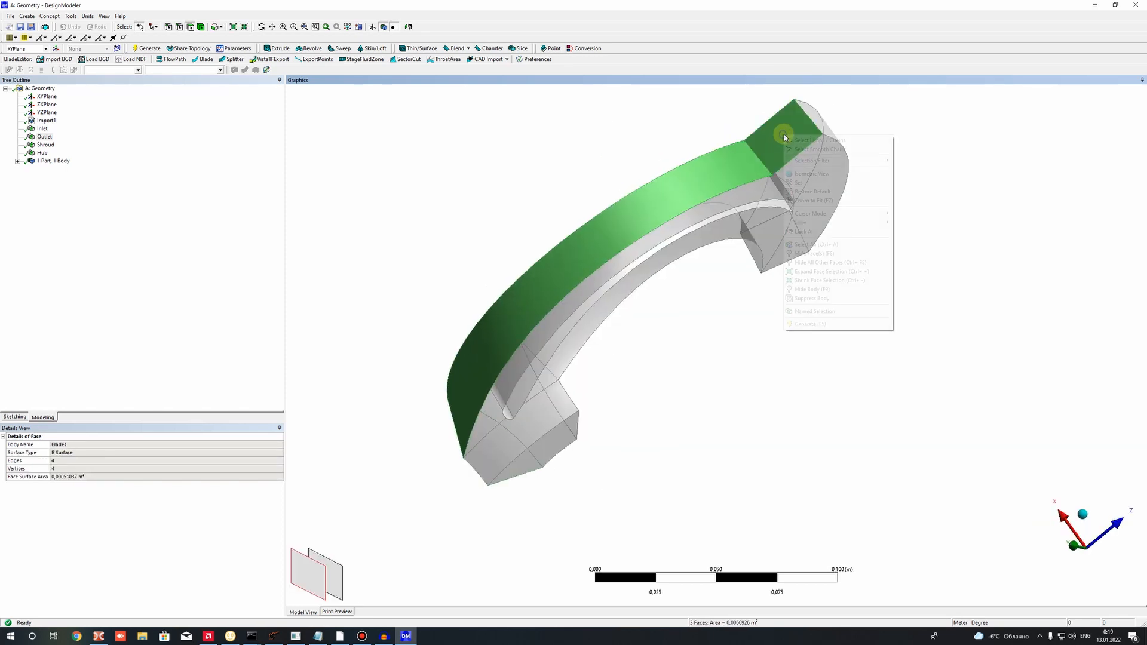
click(814, 312)
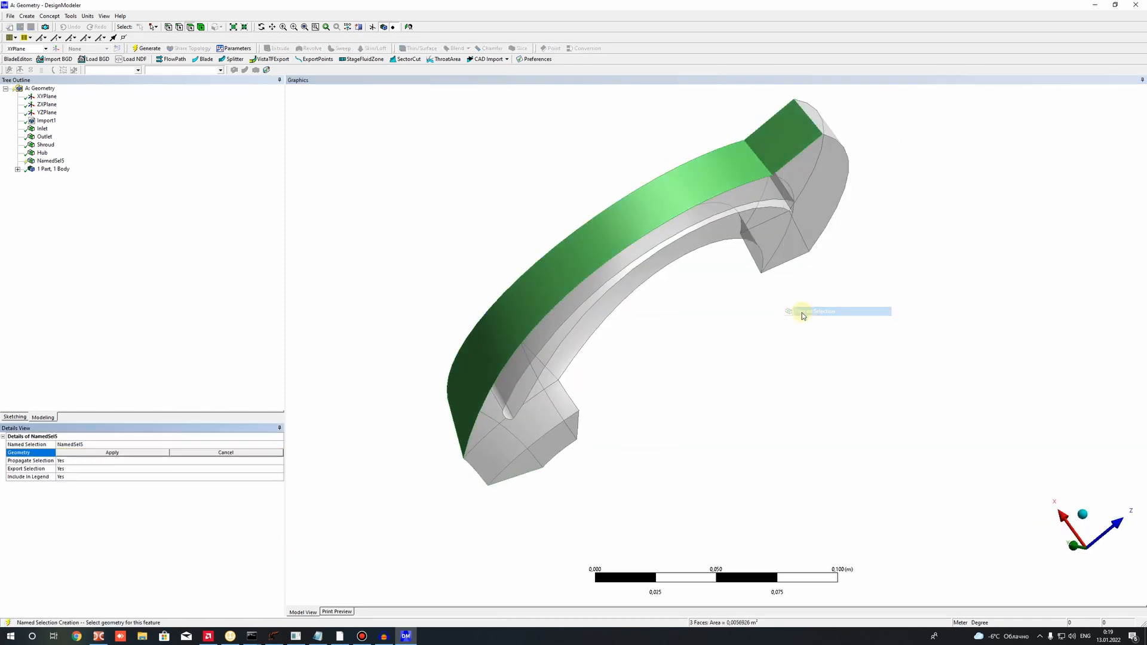
click(95, 454)
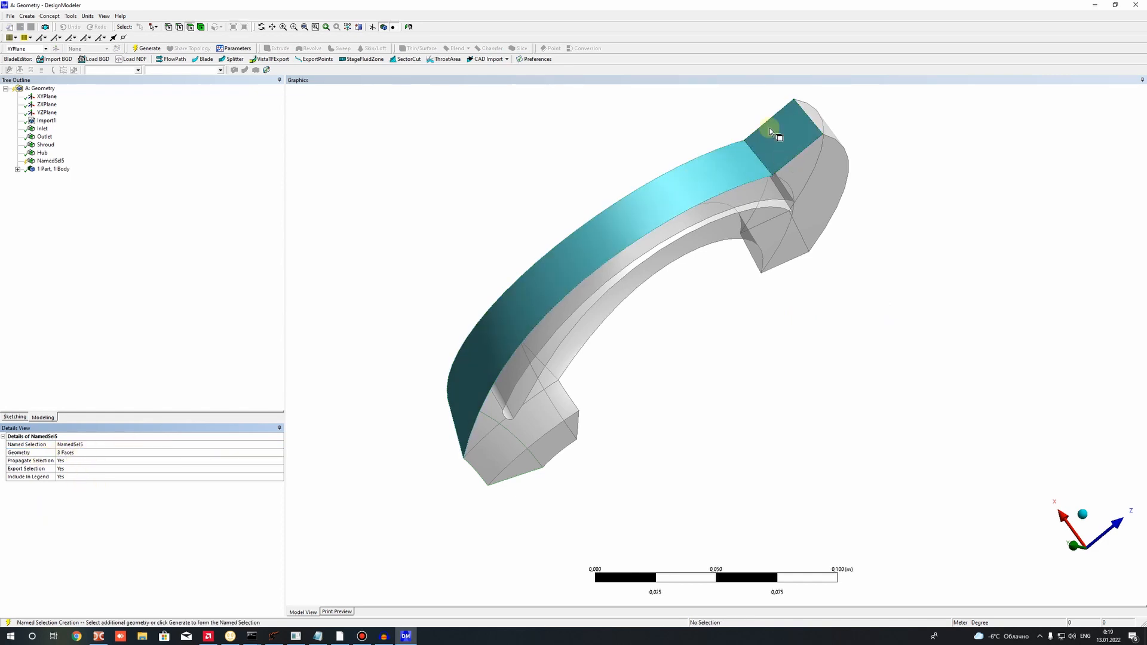
middle_drag(663, 223, 678, 223)
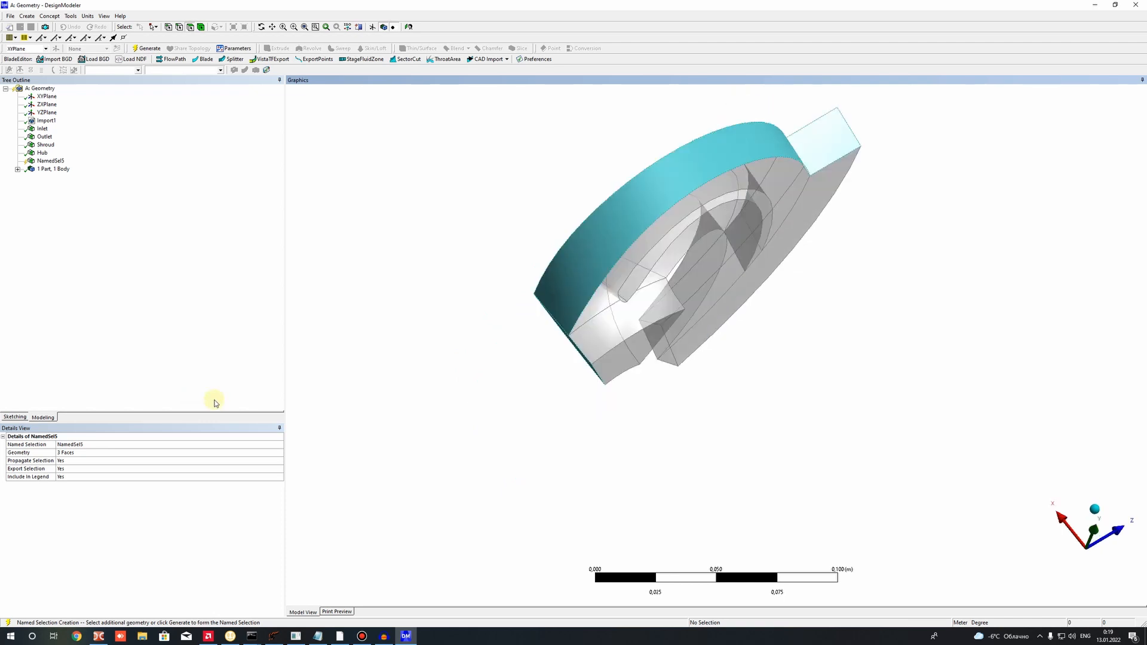
click(90, 444)
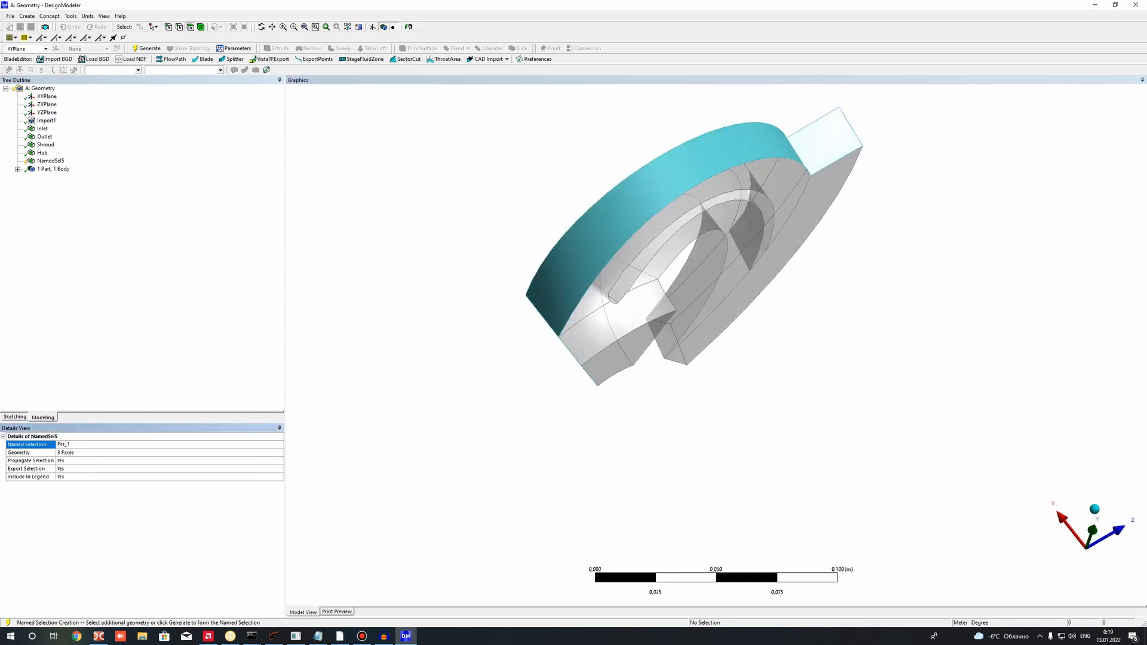
key(Return)
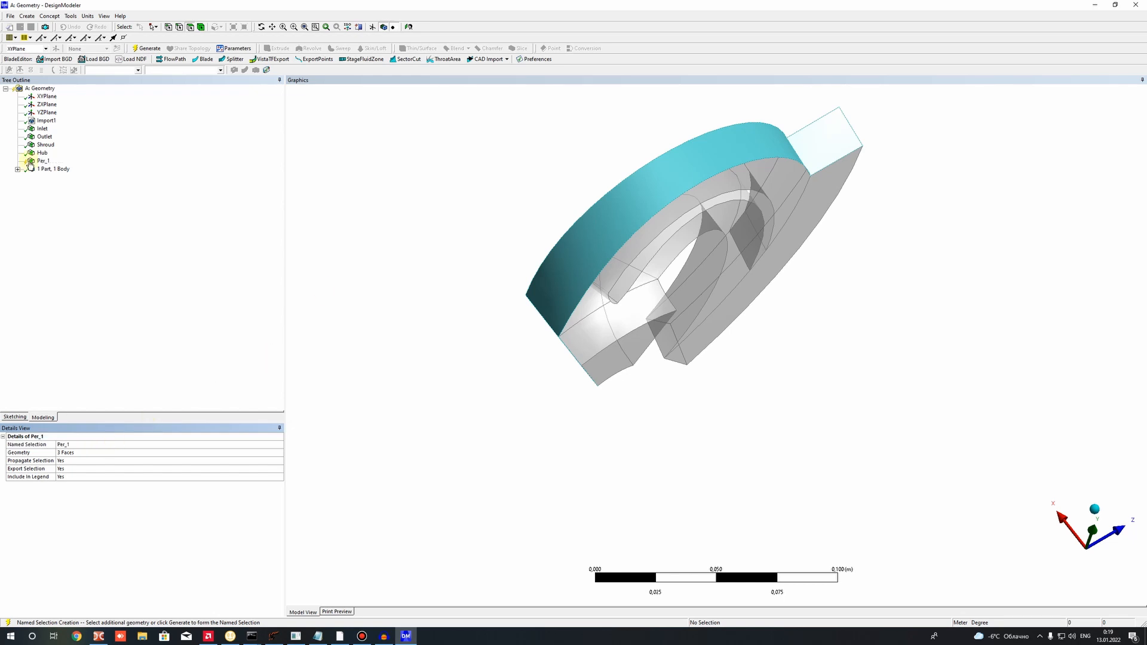
click(137, 50)
Select the three matching periodic faces along the inner, concave side of the passage, from the inlet end to the outlet end.
middle_drag(647, 133, 604, 232)
click(826, 242)
ctrl+click(605, 237)
middle_drag(793, 225, 902, 289)
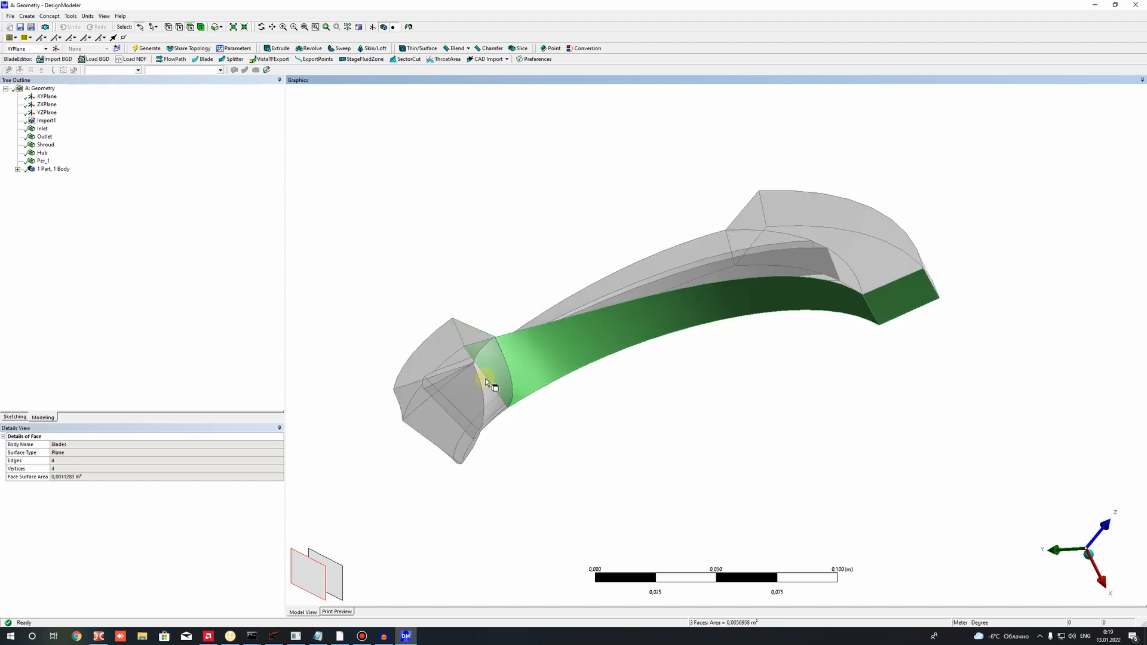
Create a named selection called Per_2 from the three selected concave-side faces and generate it.
right_click(566, 338)
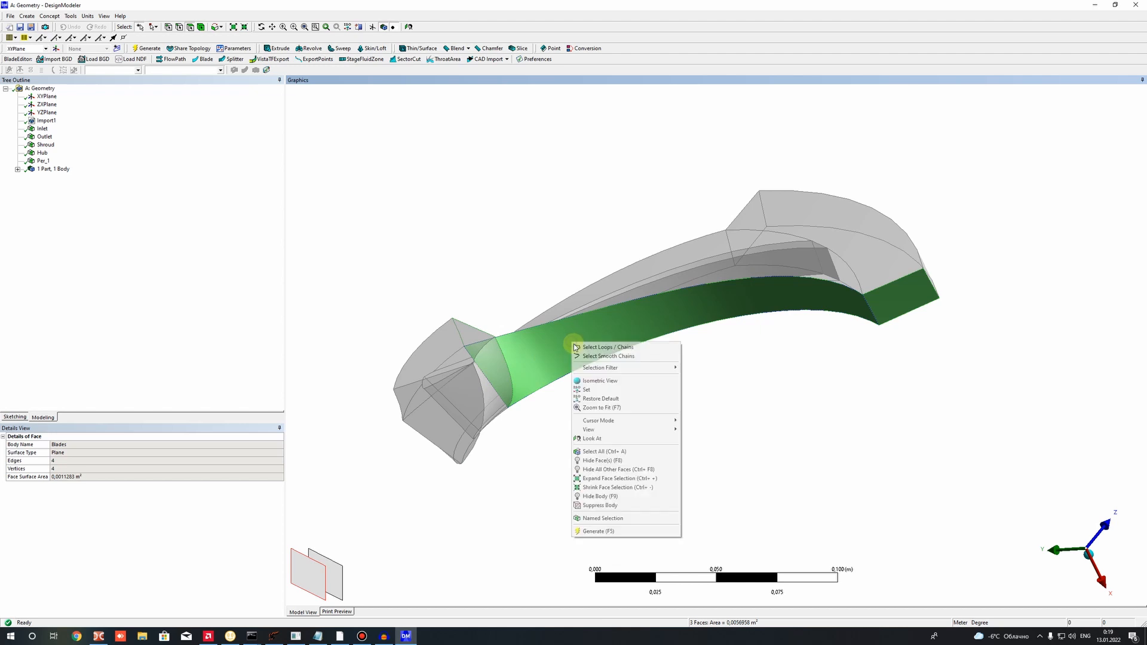
click(594, 519)
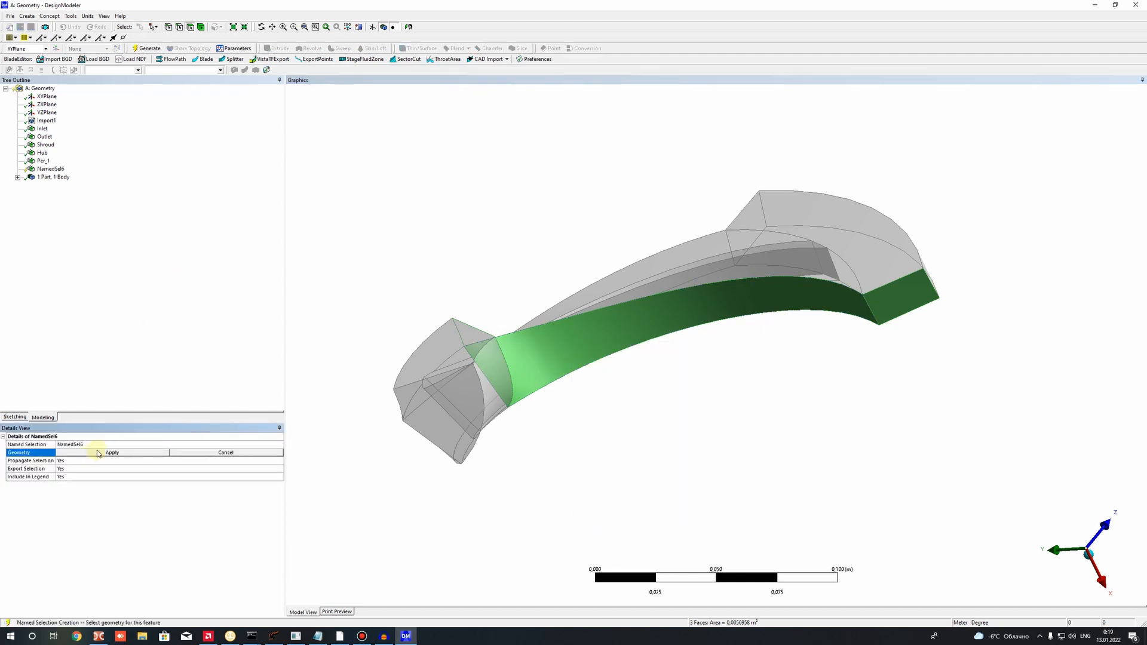
click(98, 454)
click(87, 444)
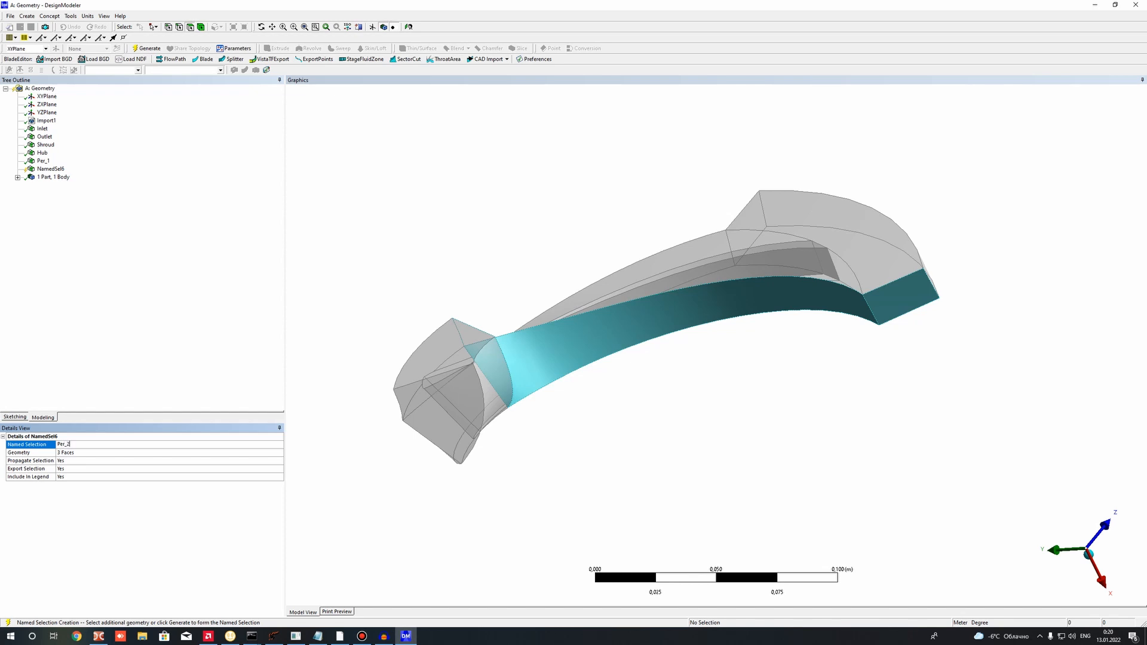
key(Return)
click(149, 49)
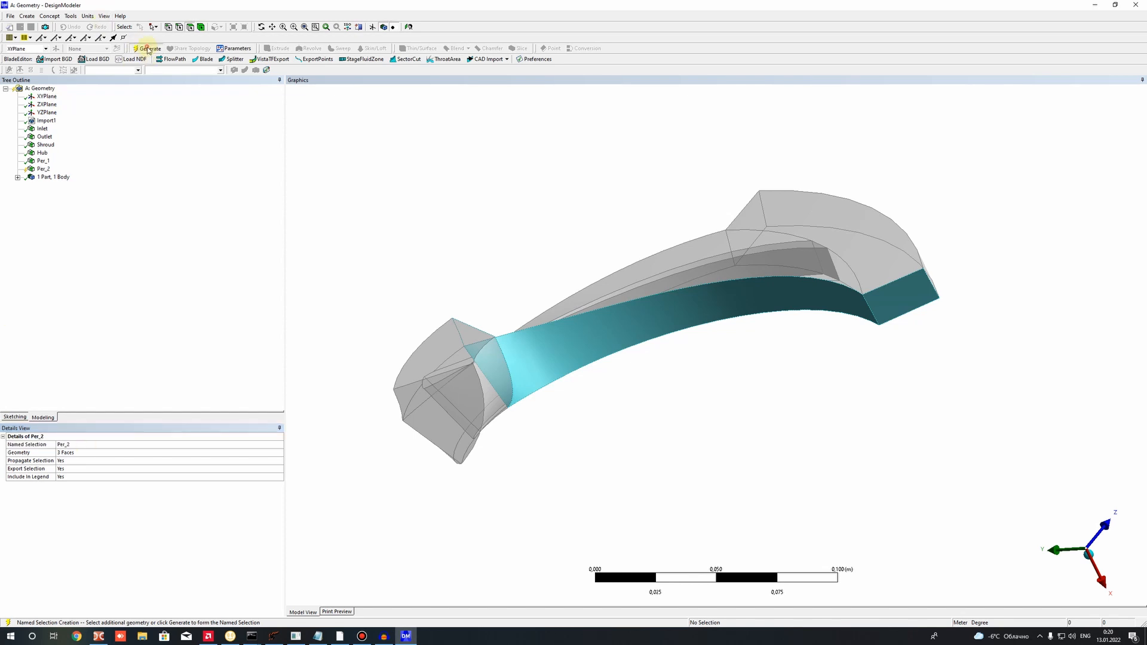
Review the faces assigned to the Hub, Per_1, Per_2, Outlet and Inlet named selections from several view angles.
click(41, 169)
click(42, 153)
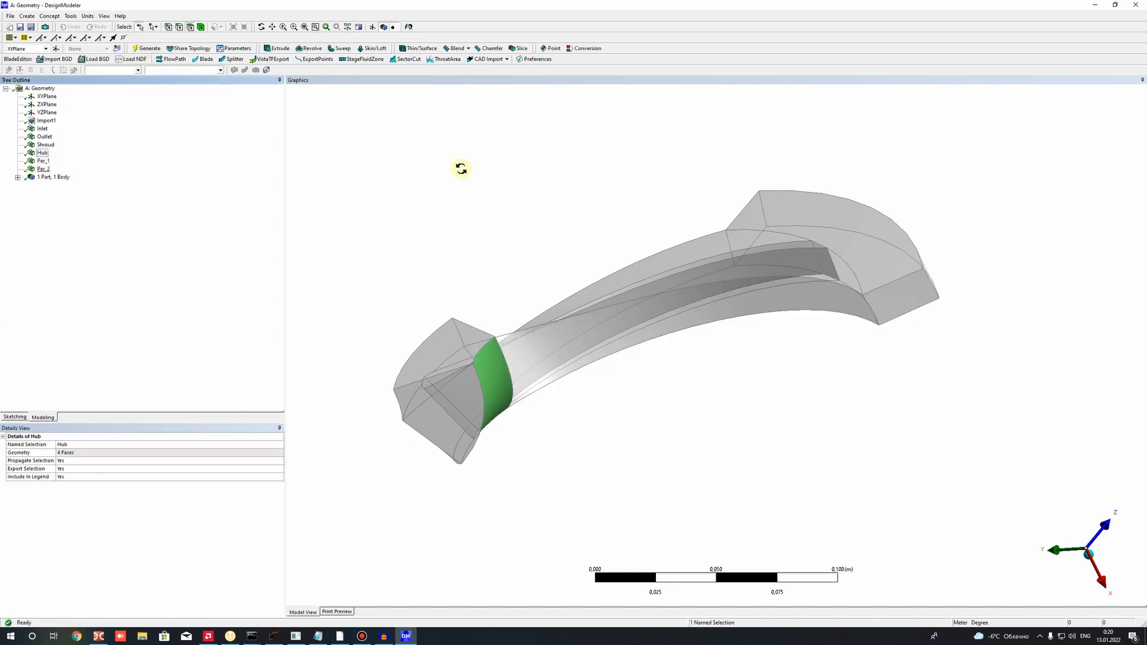
drag(461, 170, 371, 227)
click(45, 168)
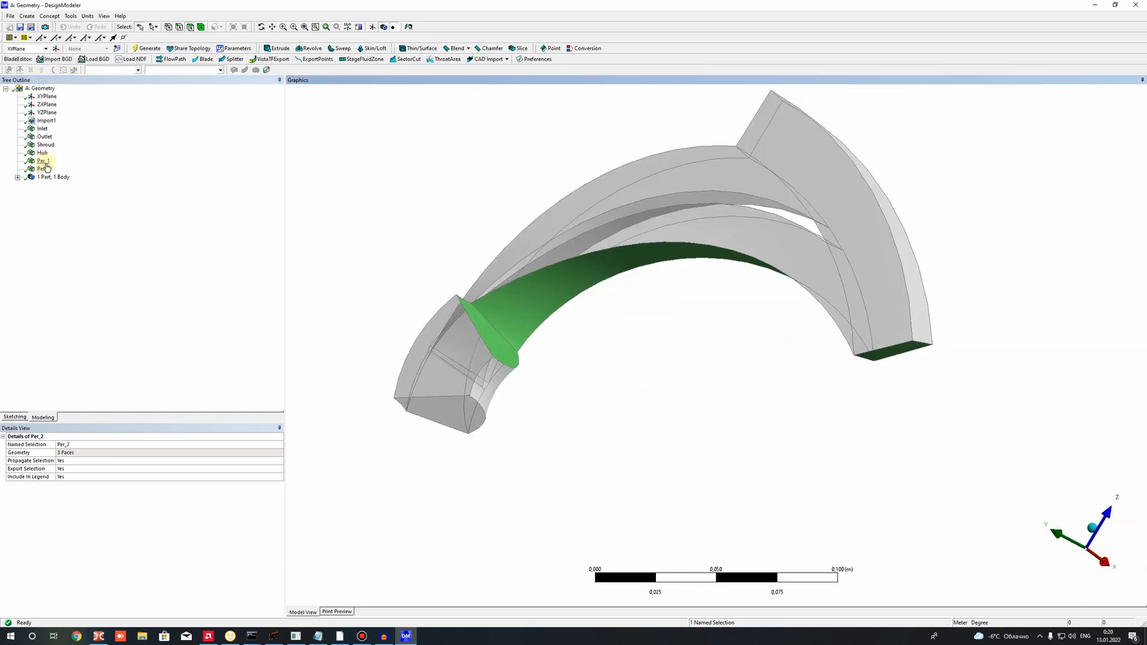
click(44, 161)
drag(696, 348, 298, 242)
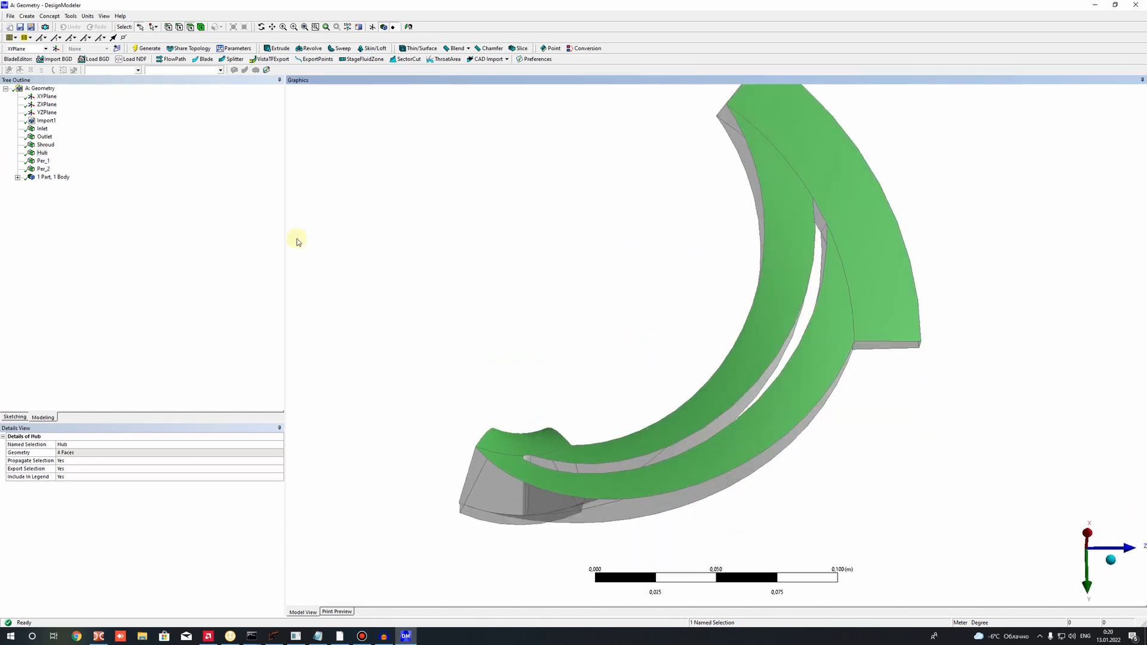
click(44, 137)
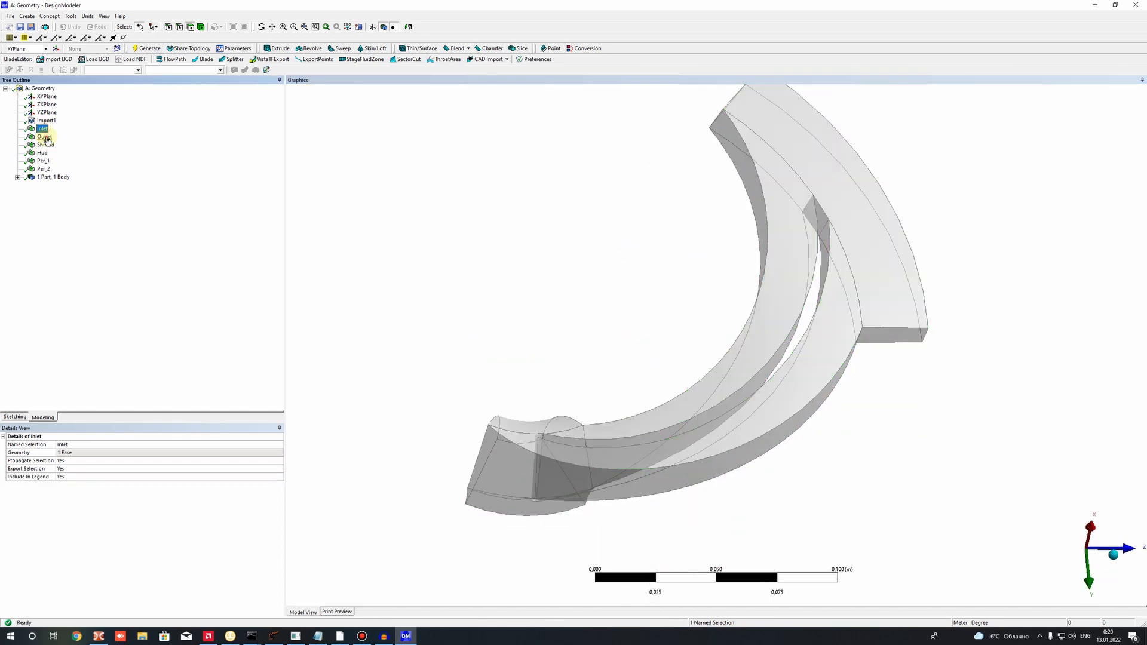
middle_drag(449, 217, 46, 129)
click(42, 128)
middle_drag(458, 215, 436, 196)
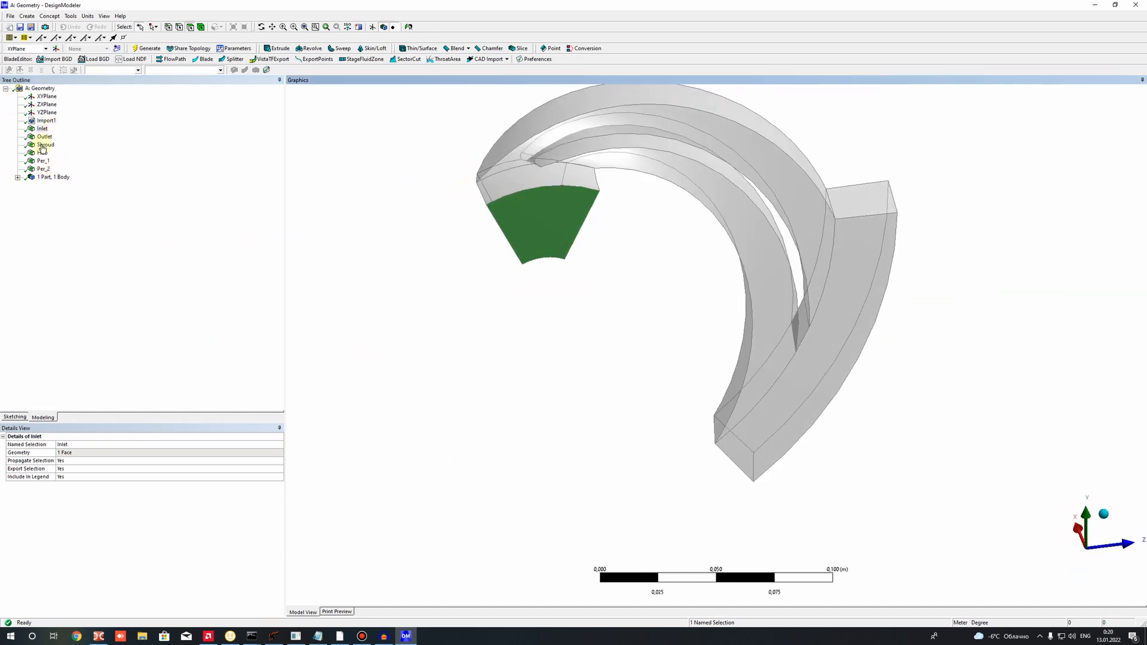
click(489, 181)
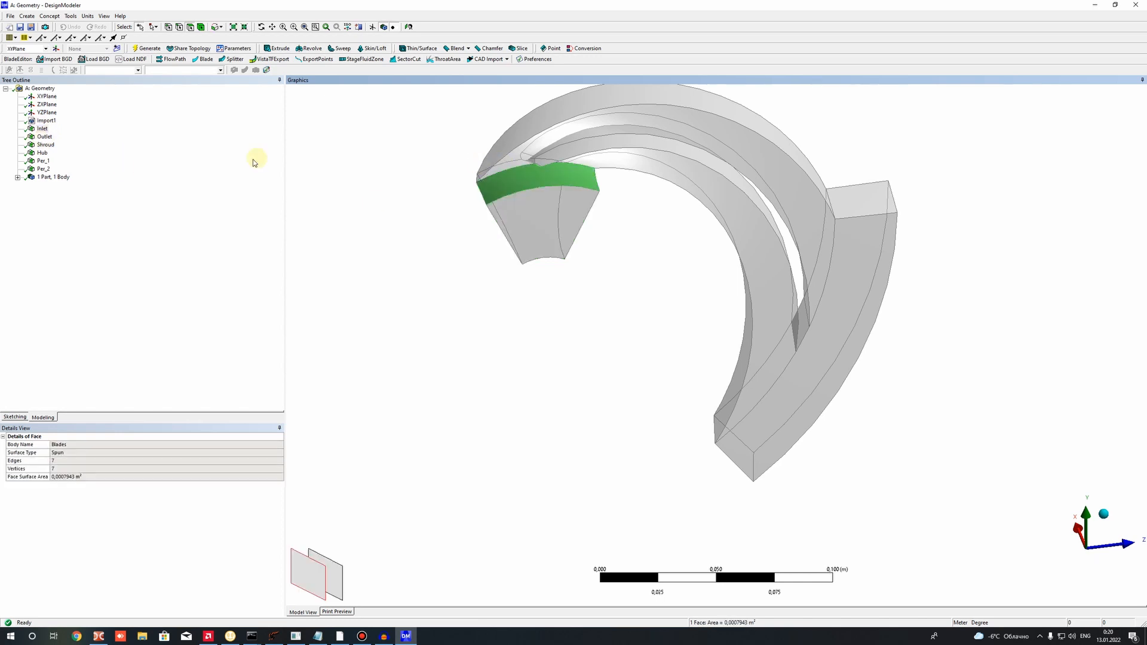
click(628, 231)
middle_drag(628, 230, 574, 138)
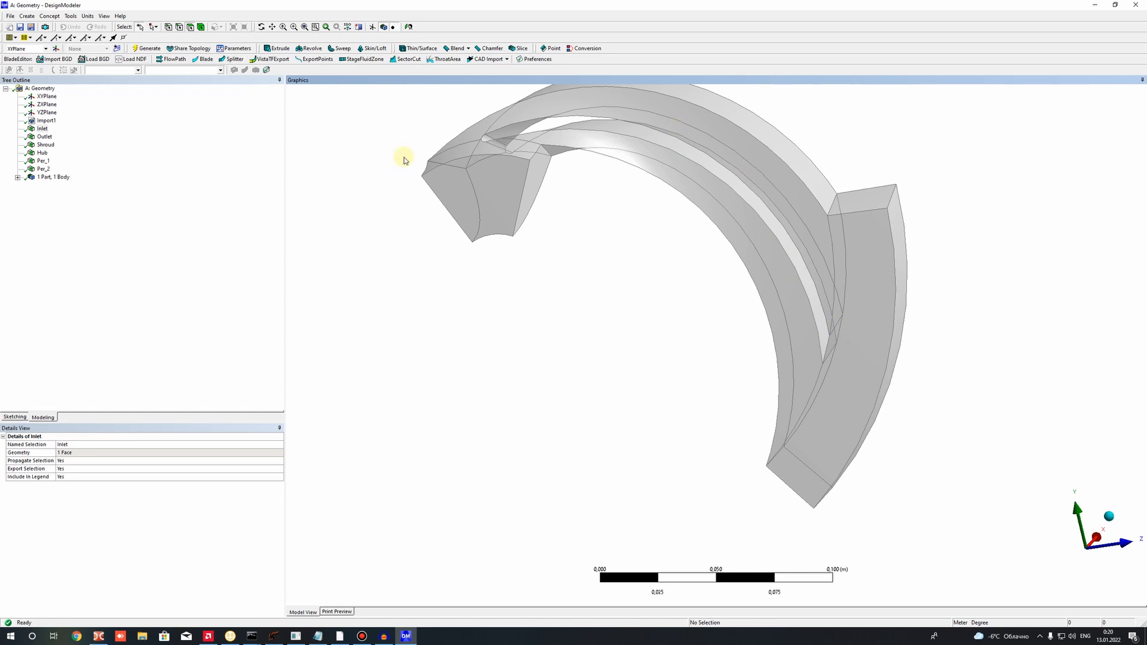
shift+click(40, 170)
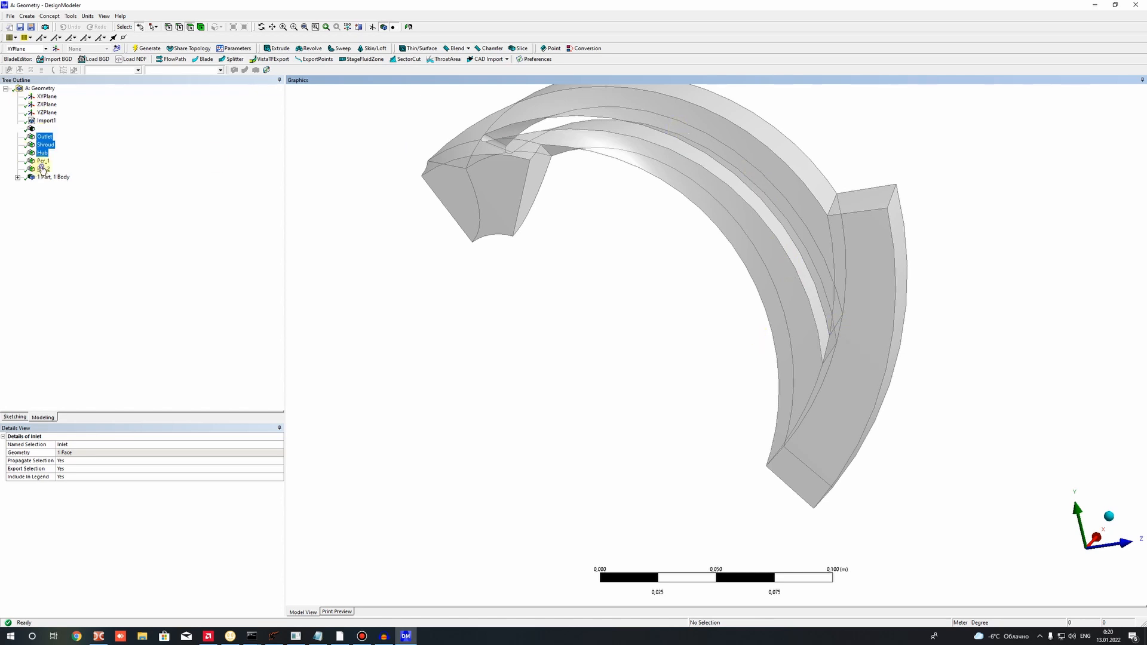
right_click(43, 168)
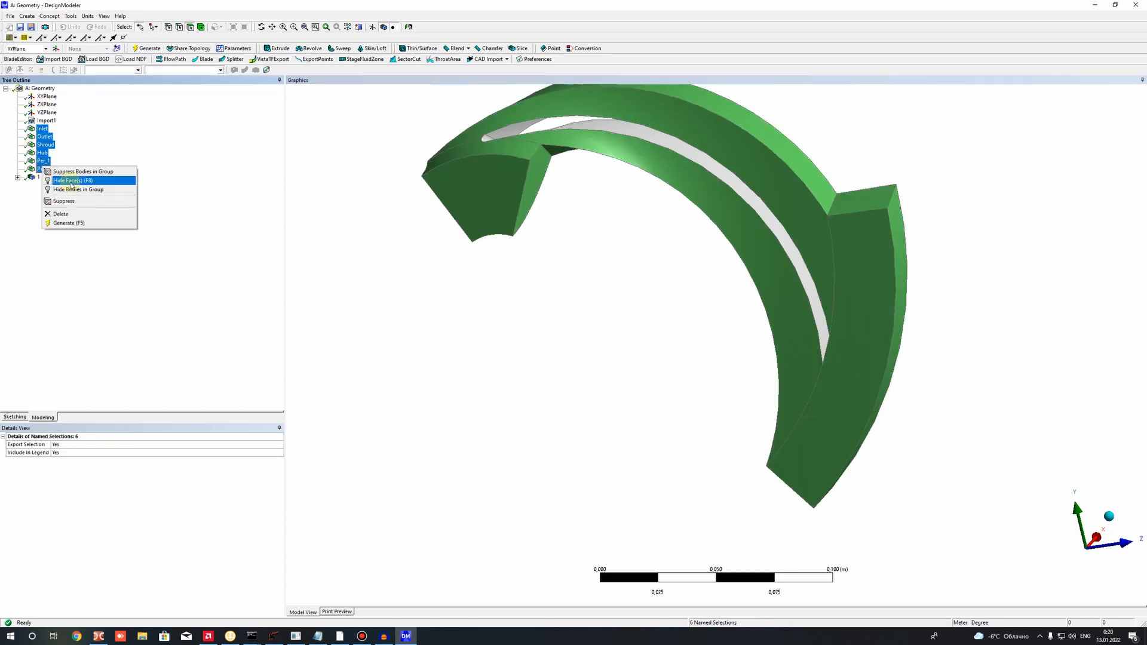
click(42, 128)
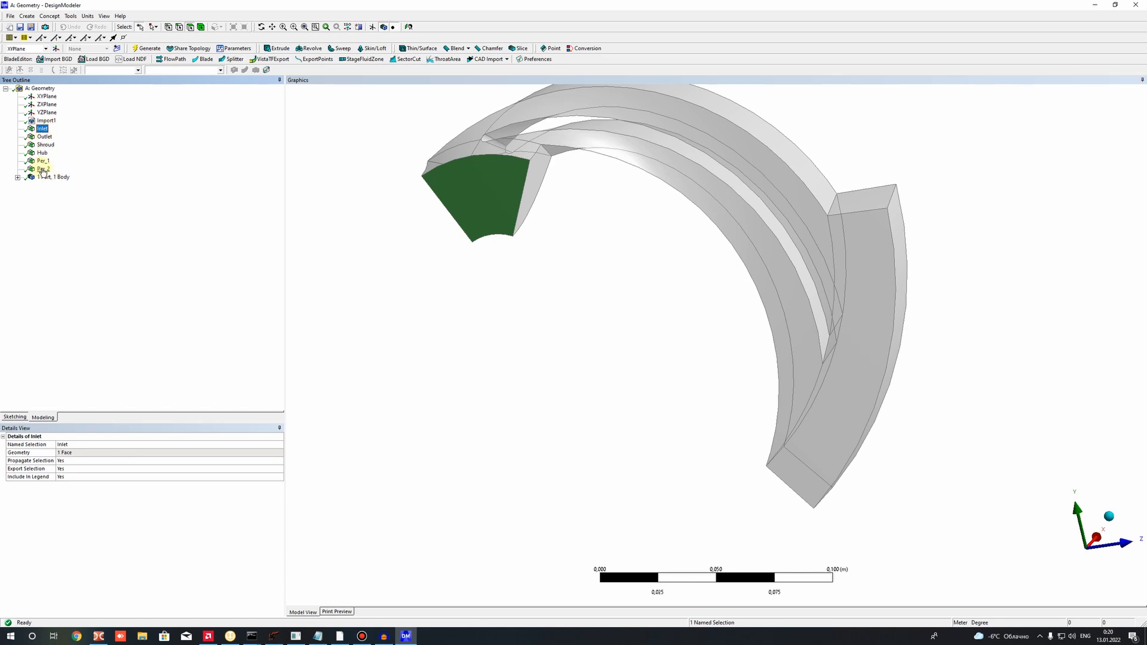
shift+click(42, 169)
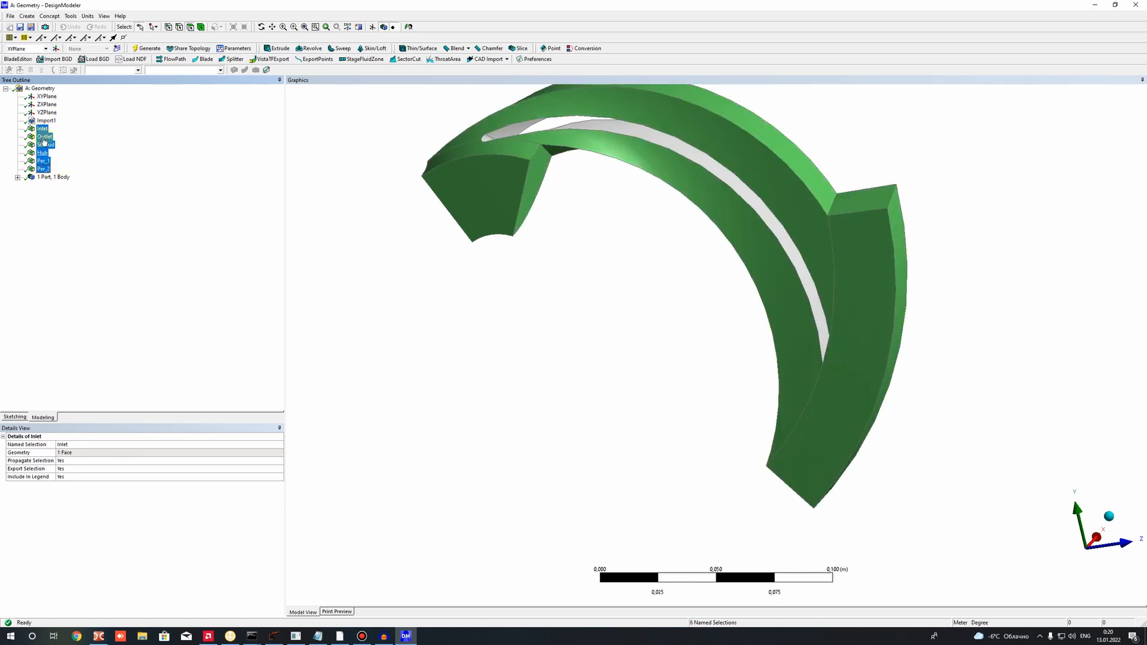
right_click(464, 186)
right_click(28, 150)
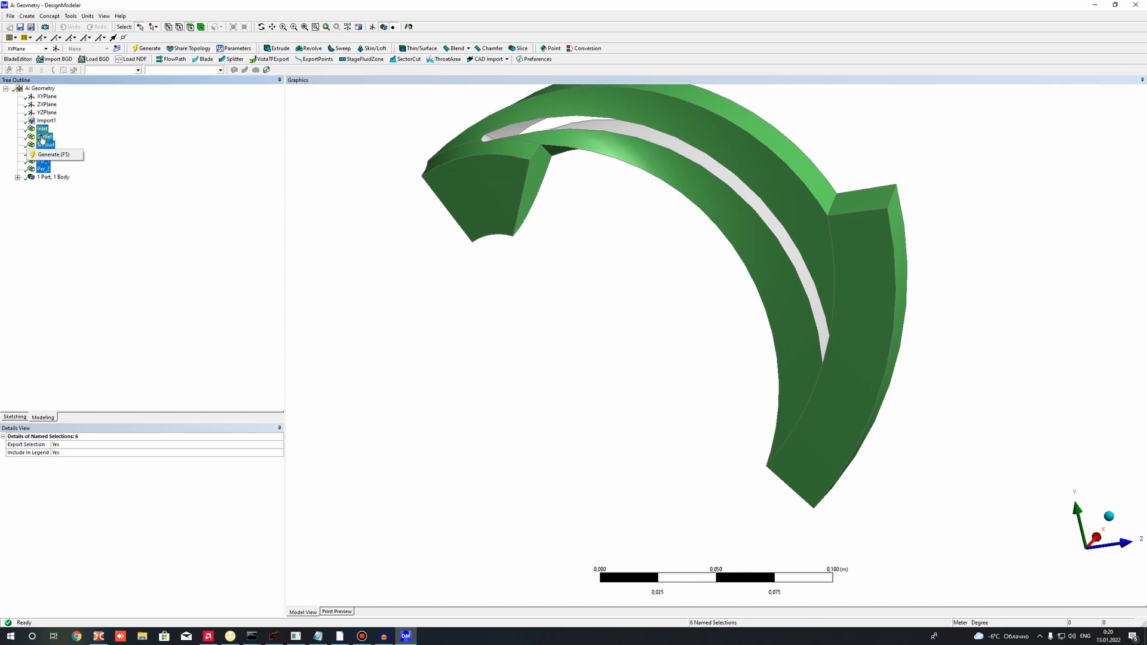
right_click(41, 136)
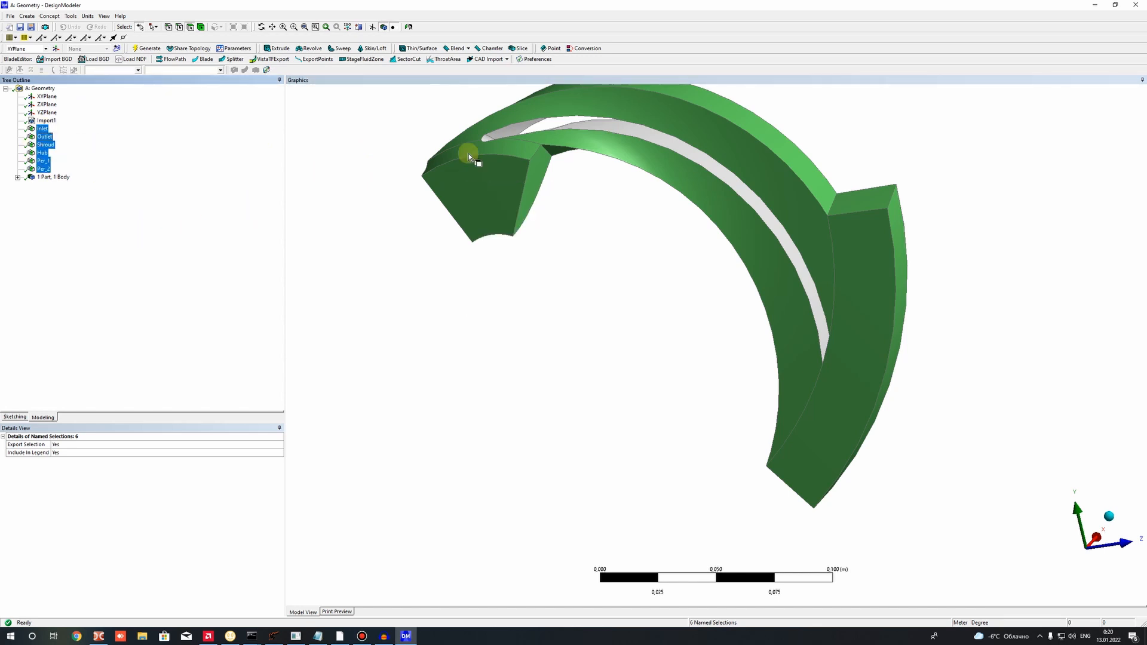
right_click(494, 174)
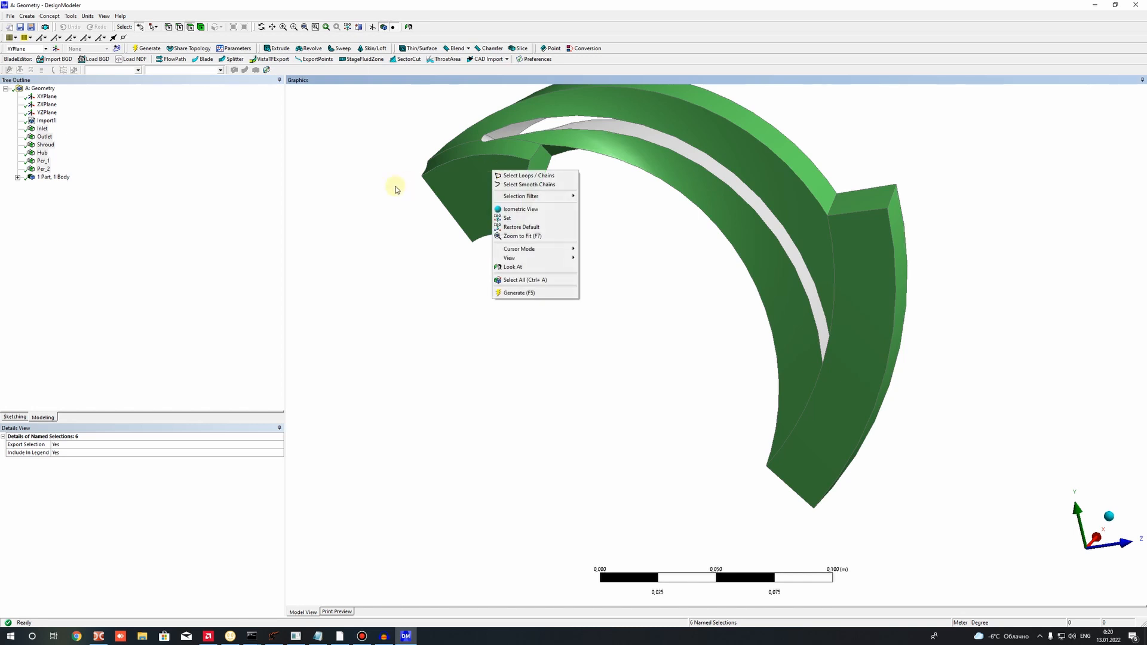
click(397, 187)
Hide the faces of all six named selections, from Inlet to Per_2, leaving only the unassigned faces.
click(43, 129)
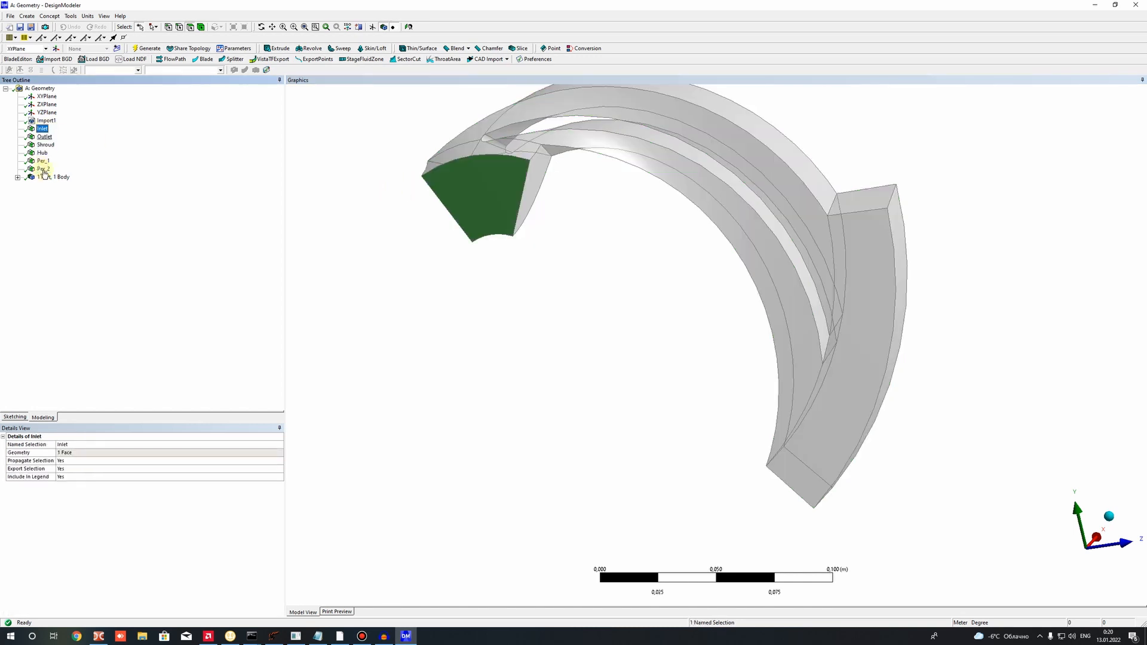
shift+click(43, 169)
right_click(43, 170)
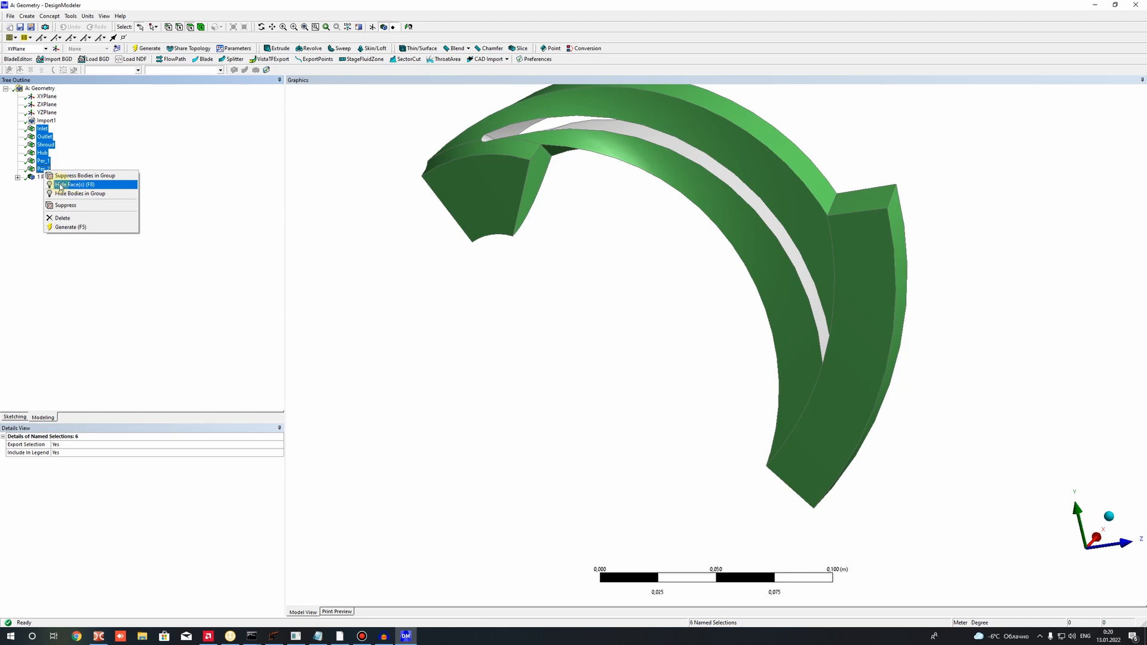
click(59, 186)
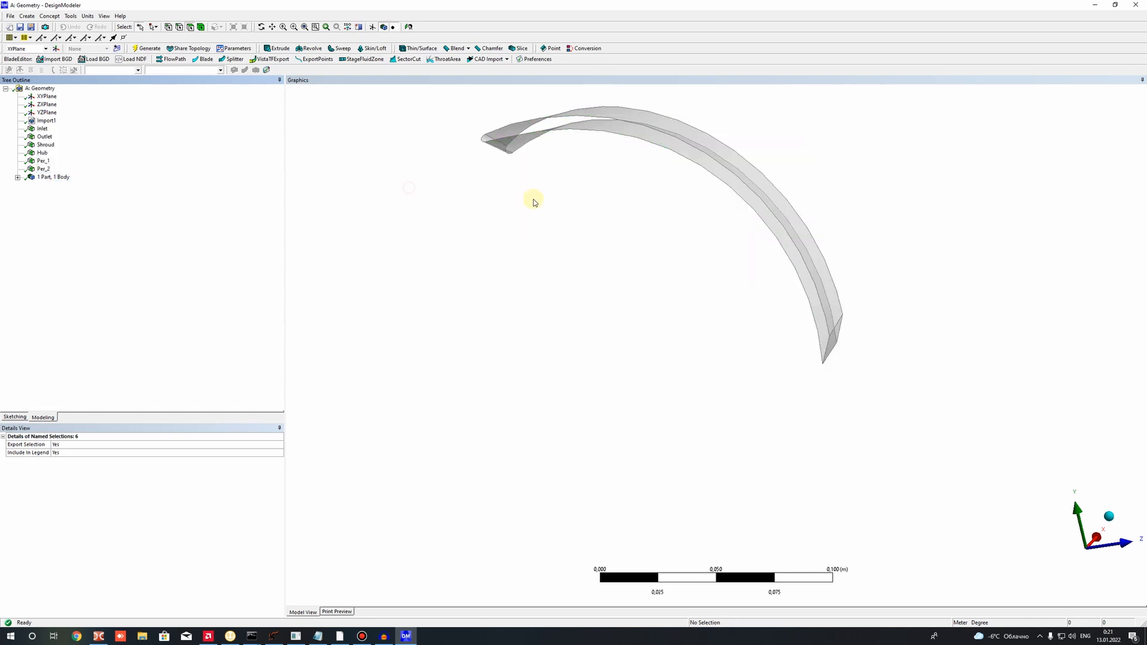
mouse_move(532, 200)
middle_down()
mouse_move(379, 333)
mouse_move(519, 196)
mouse_move(520, 222)
mouse_move(530, 212)
middle_up()
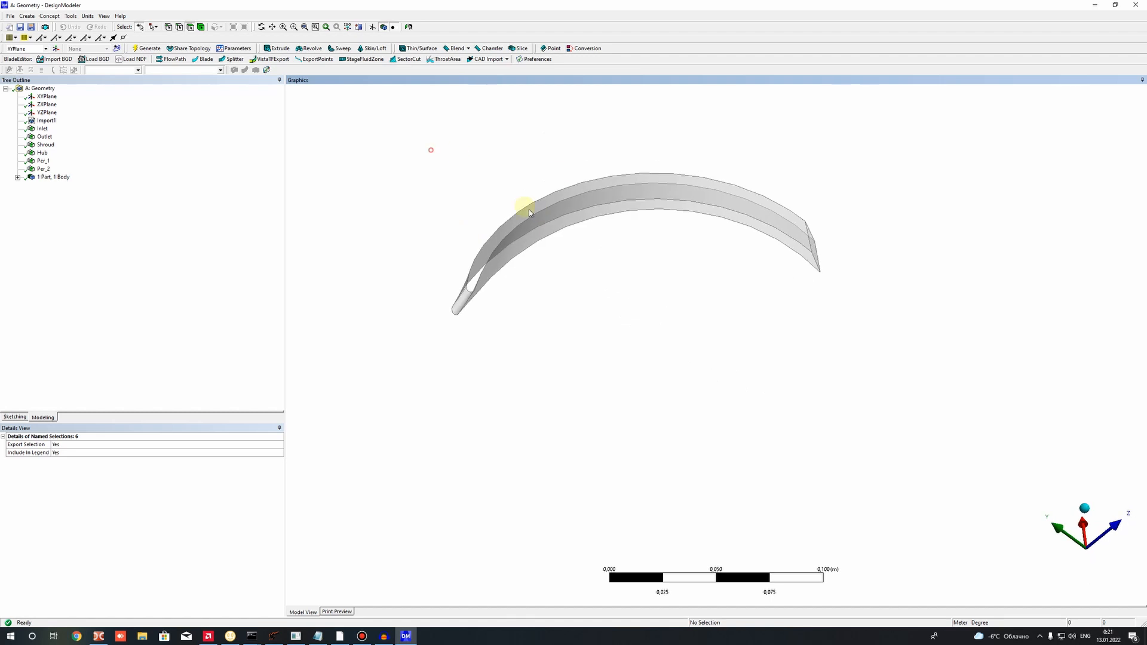
middle_drag(652, 313, 769, 243)
click(743, 238)
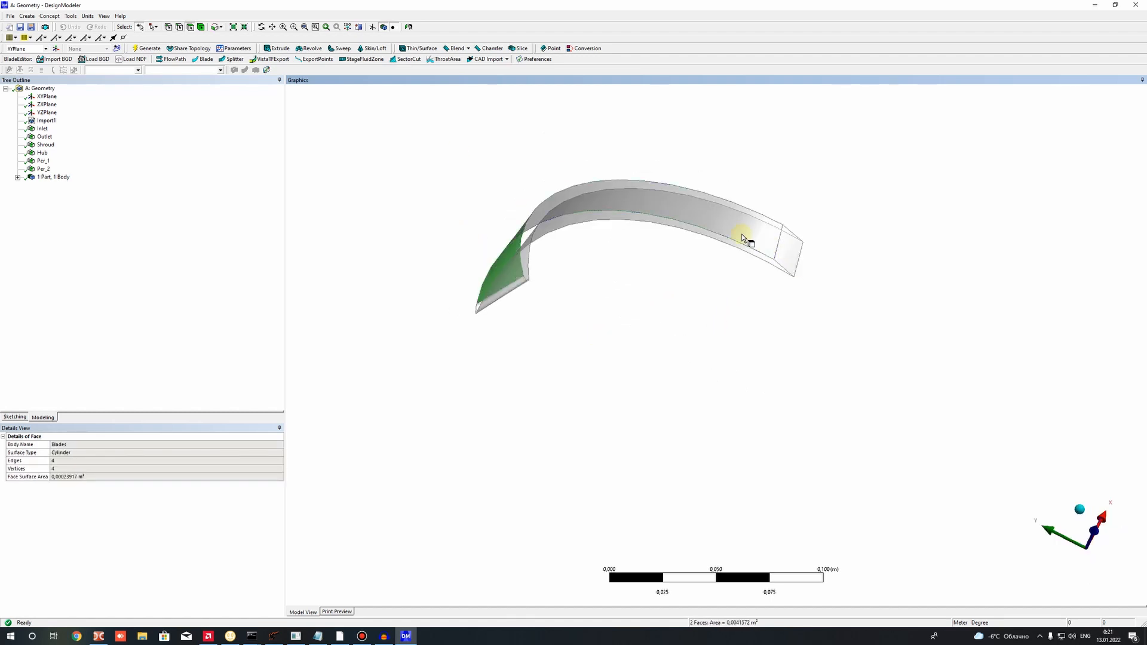
click(585, 308)
Select all four remaining blade faces, including the narrow face at the blade's outlet end.
middle_drag(589, 210, 523, 352)
right_drag(523, 352, 640, 414)
middle_drag(562, 401, 453, 317)
click(471, 392)
ctrl+click(453, 317)
middle_drag(686, 308, 645, 345)
ctrl+click(771, 295)
scroll(747, 292, down, 5)
right_drag(605, 324, 677, 356)
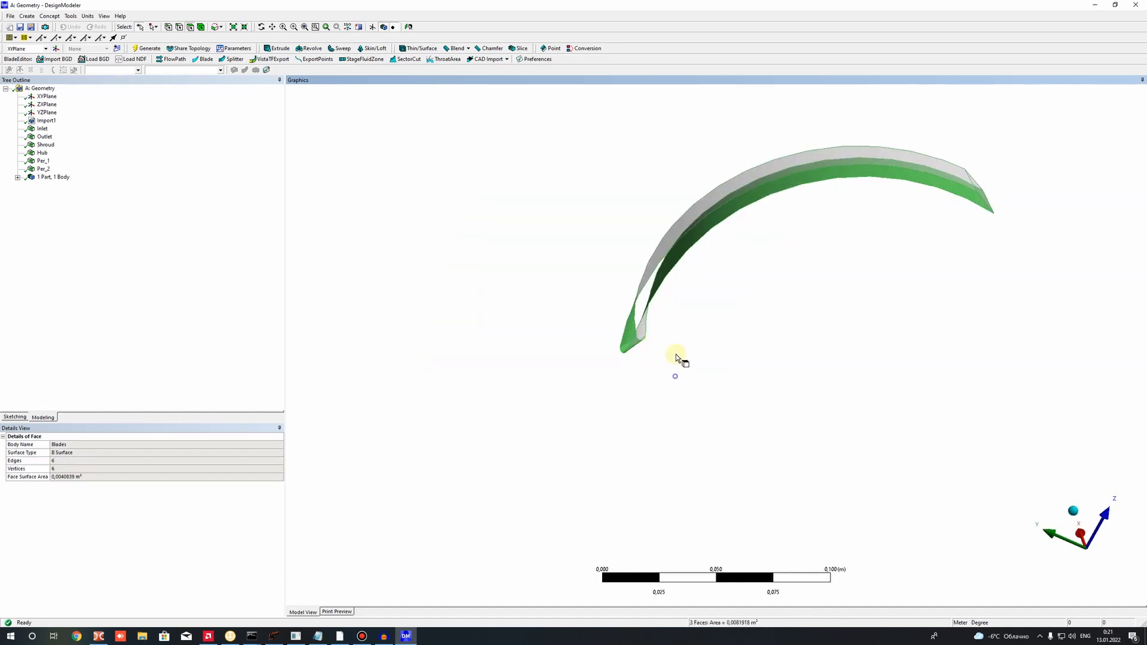
scroll(635, 346, down, 8)
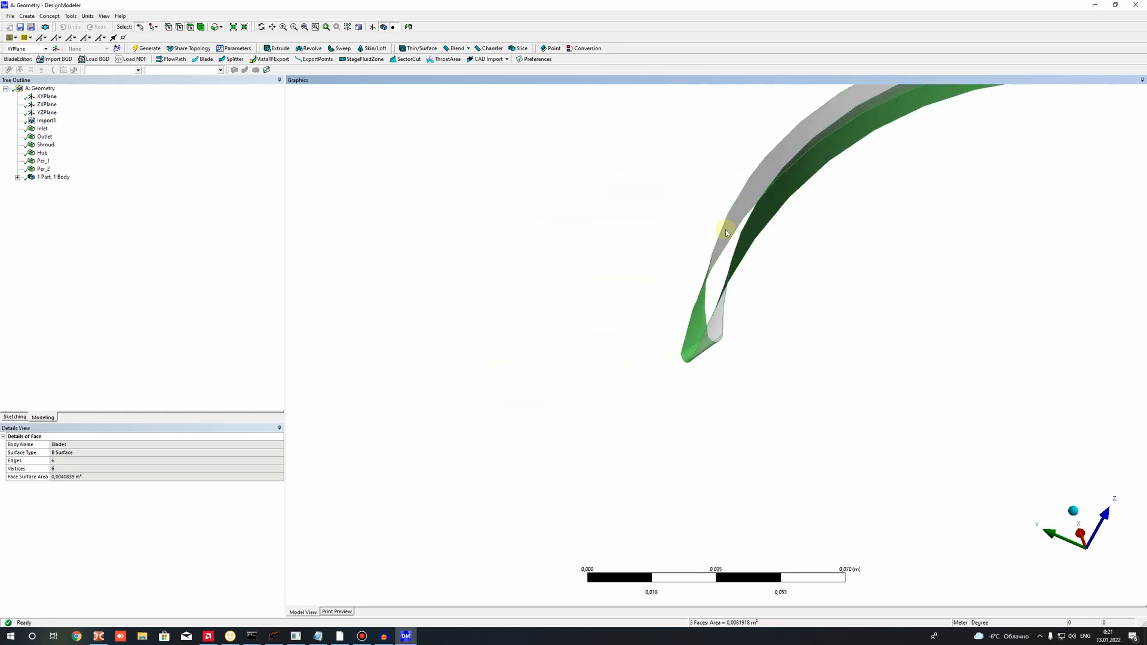
middle_drag(845, 292, 842, 222)
scroll(733, 260, up, 5)
ctrl+click(733, 259)
scroll(681, 310, down, 6)
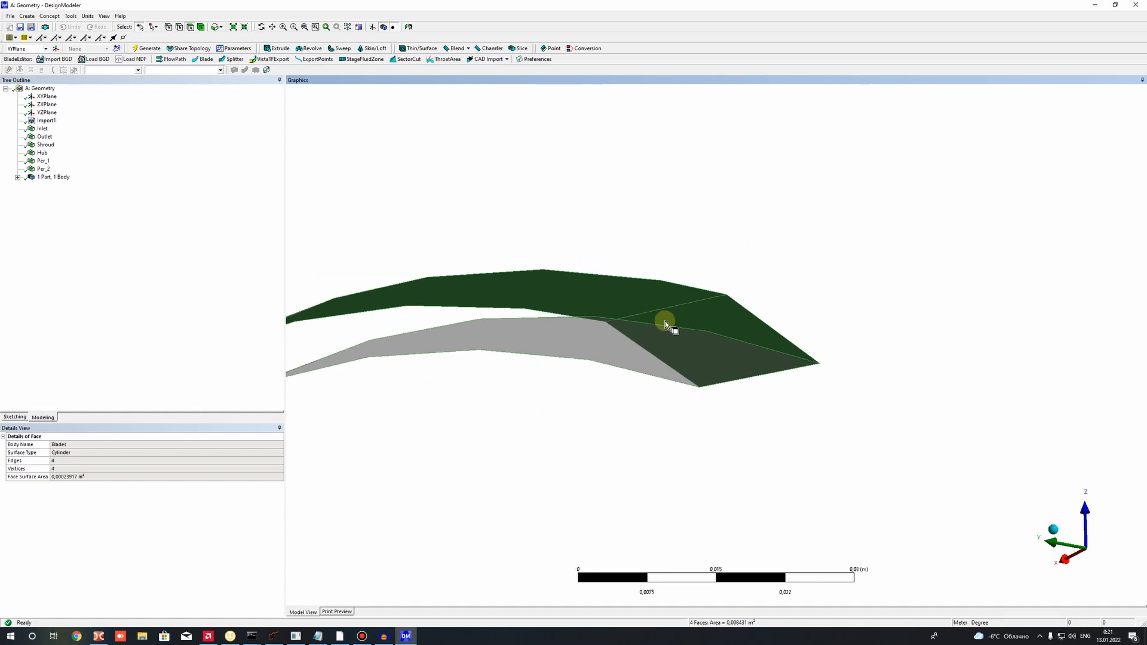
Create a named selection called Blade from the four selected faces and generate it.
right_click(715, 333)
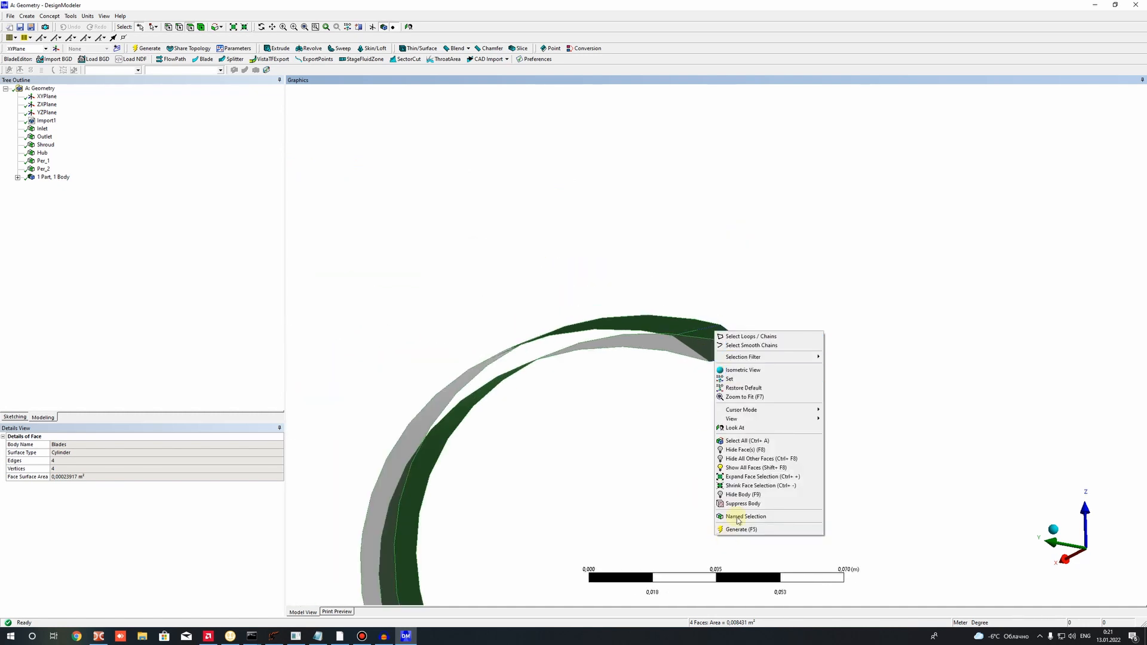
key(Return)
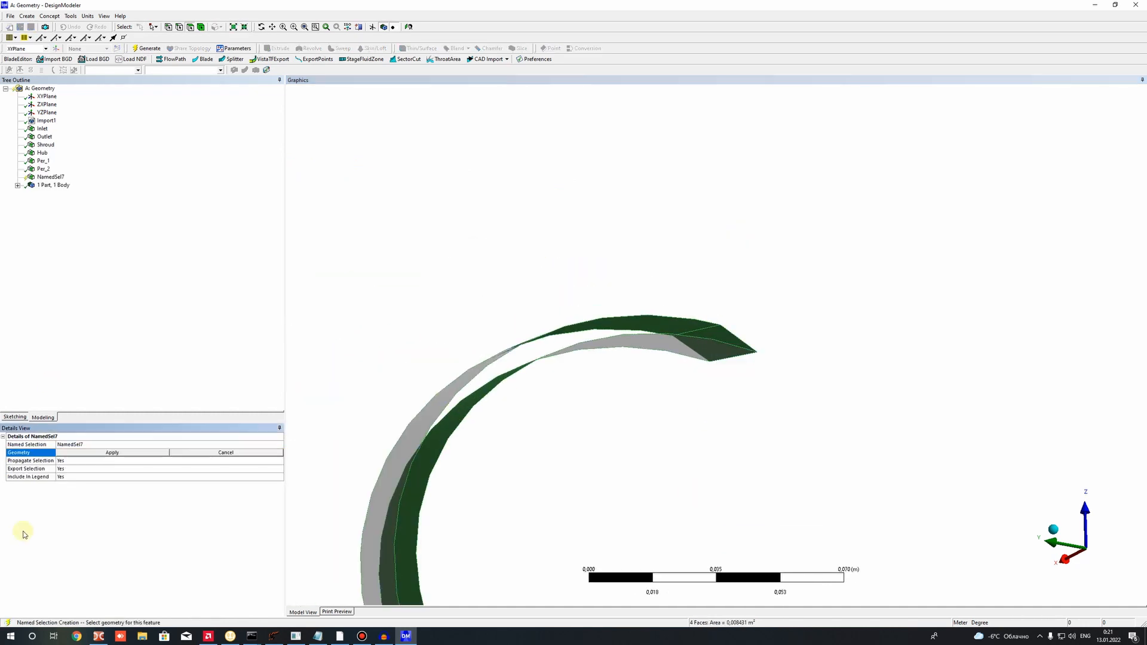
click(111, 453)
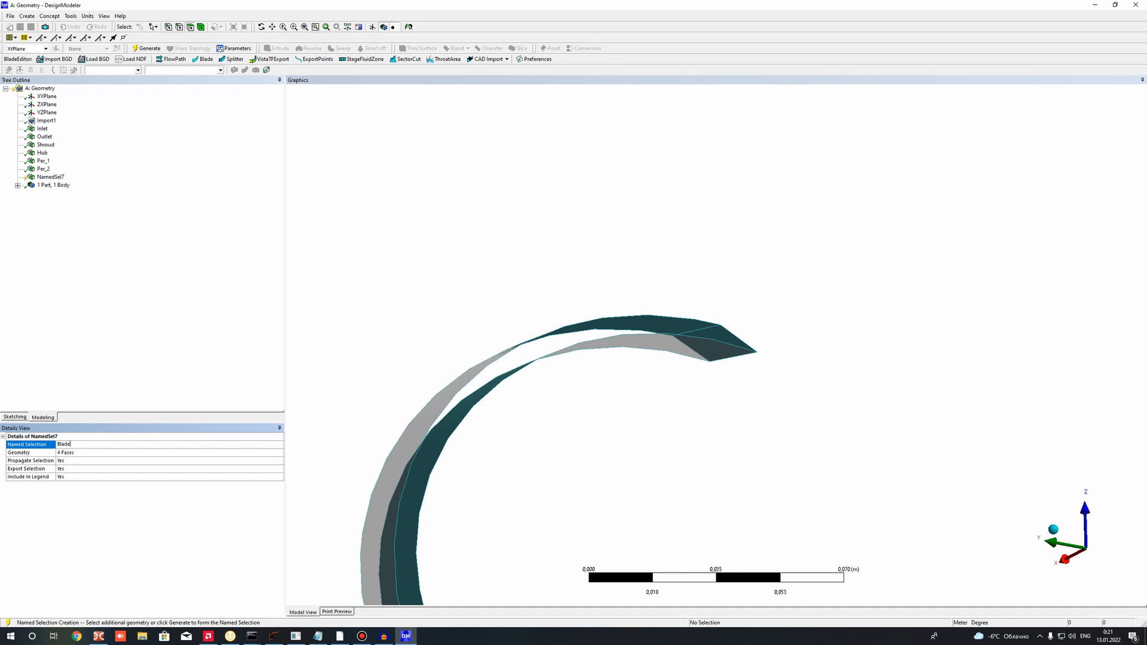
key(Return)
click(146, 48)
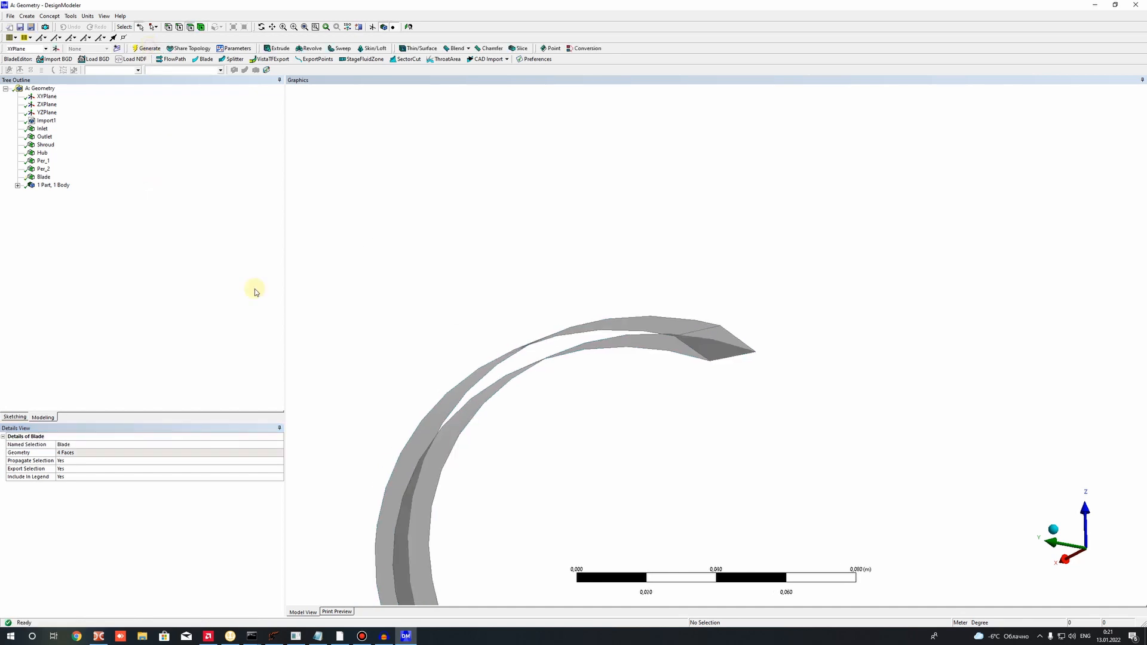
Show the hidden faces again for all seven named selections, from Inlet to Blade.
shift+click(41, 121)
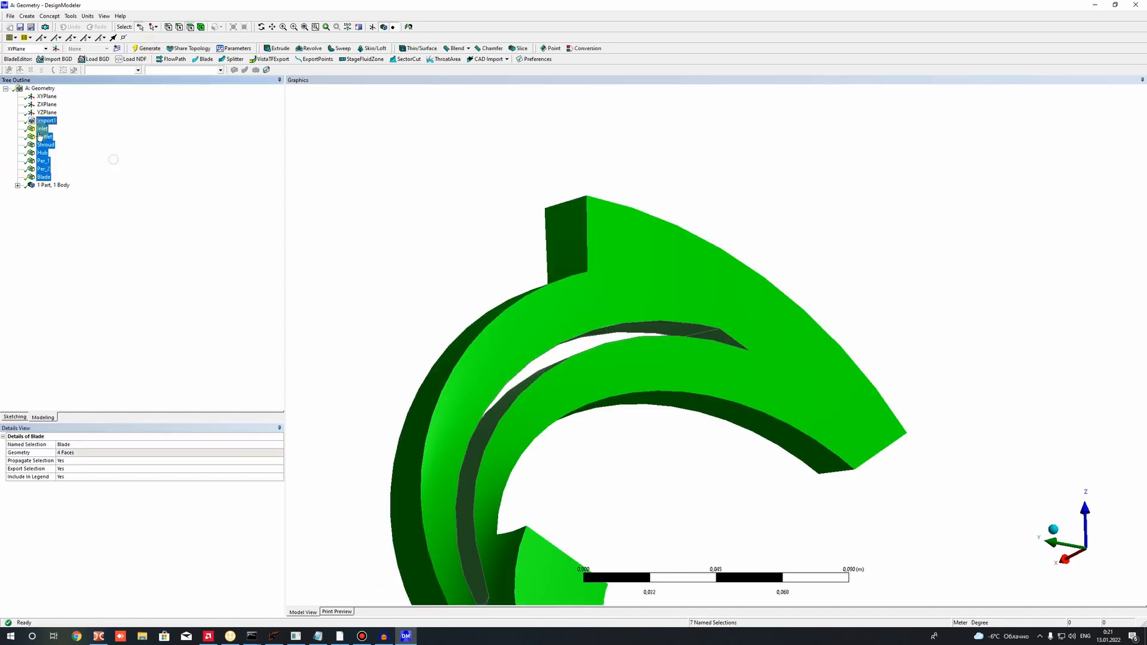
click(46, 130)
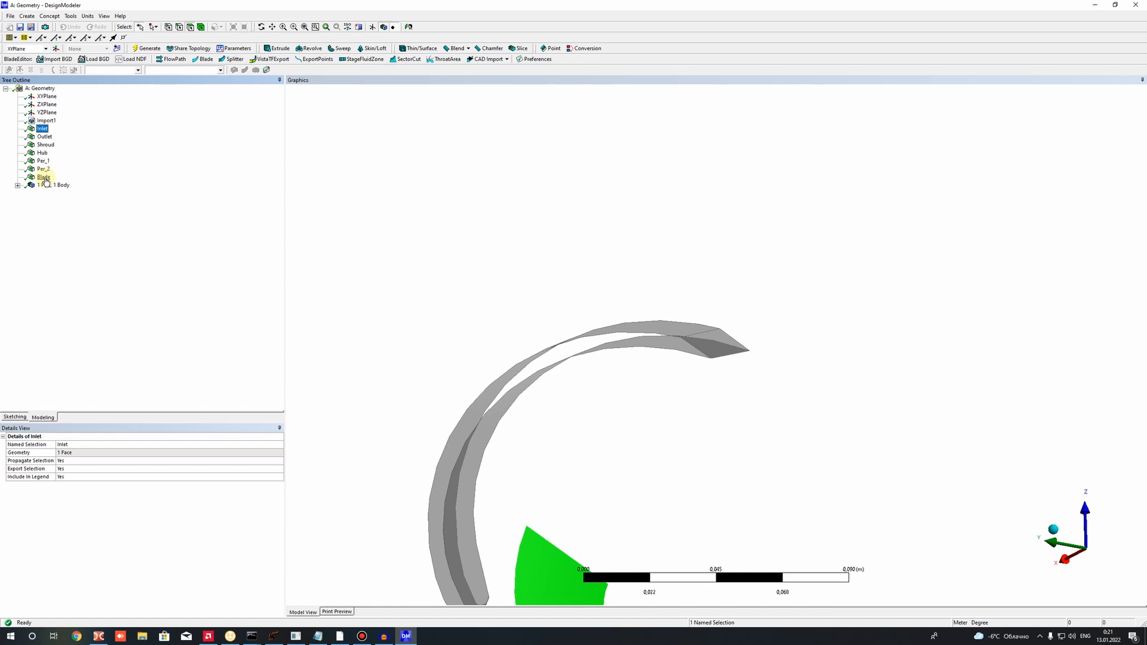
shift+click(43, 178)
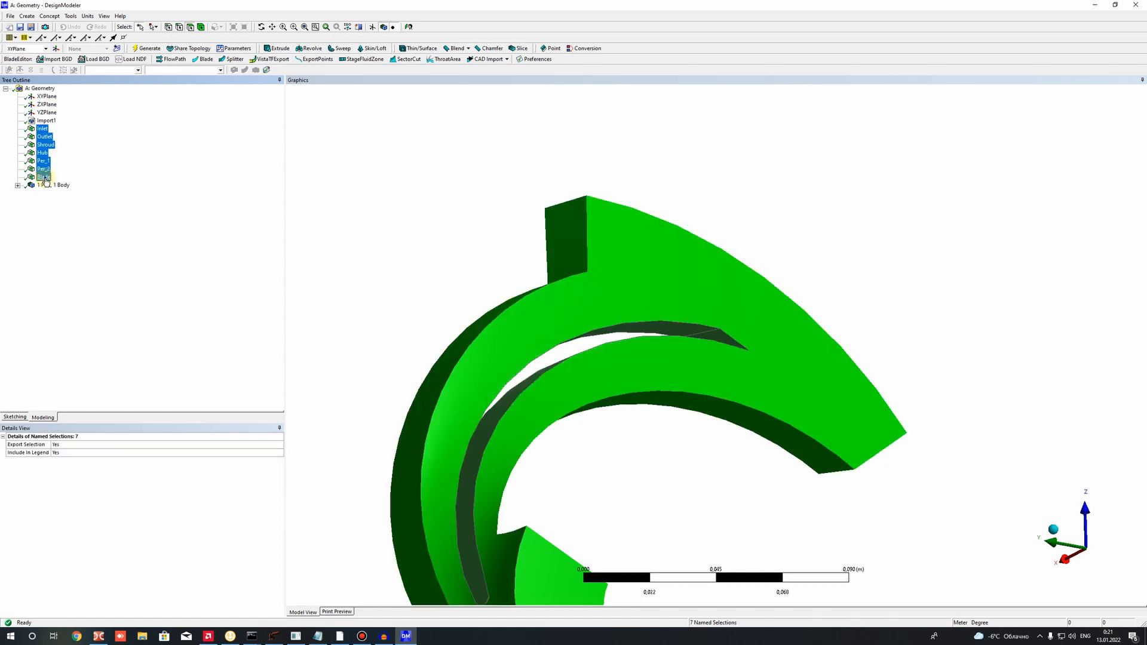
right_click(43, 177)
click(68, 202)
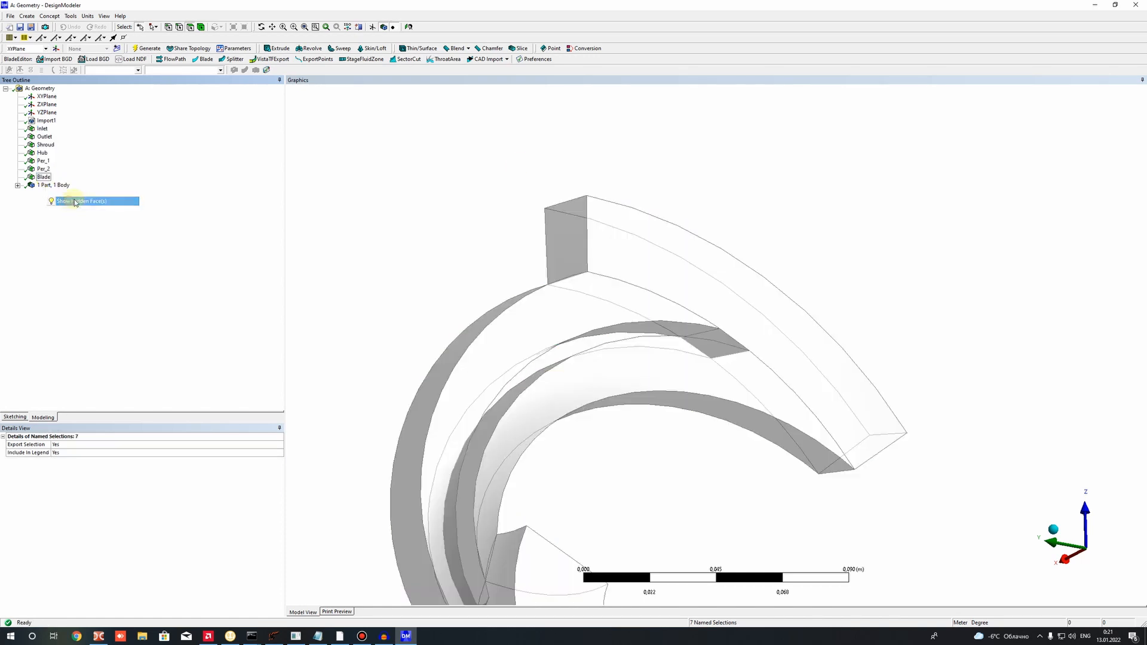
Check the face assignments of the Blade, Shroud, Hub, Per_1, Per_2 and Inlet named selections on the full passage.
middle_drag(487, 217, 310, 125)
click(43, 177)
middle_drag(595, 250, 741, 308)
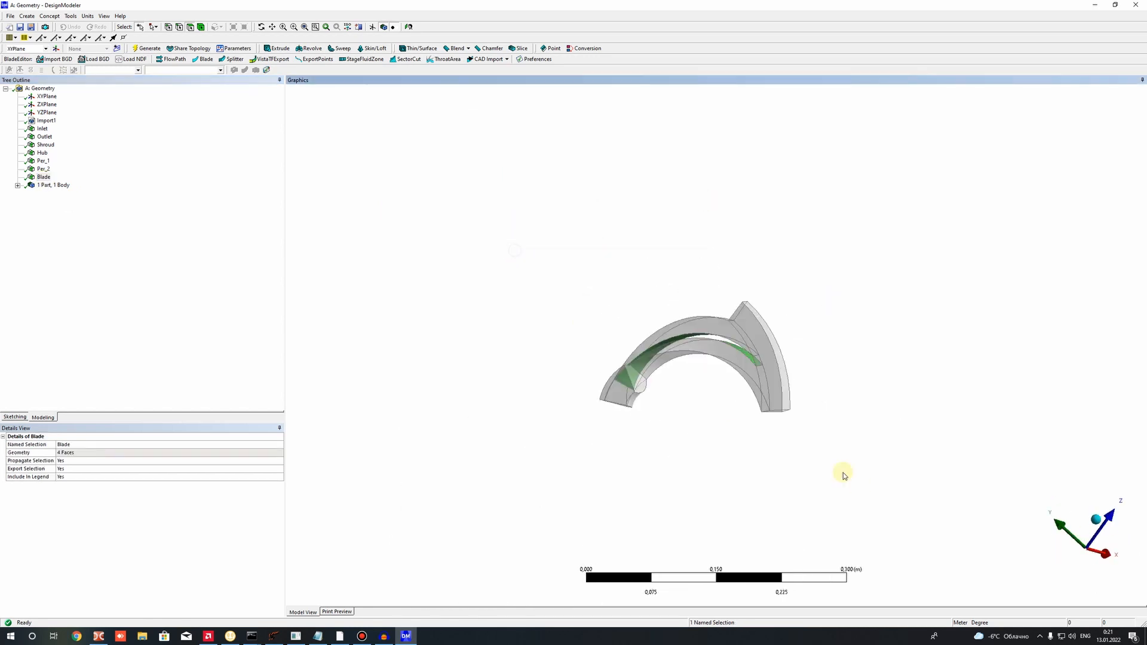
right_drag(843, 472, 527, 258)
click(46, 121)
click(43, 145)
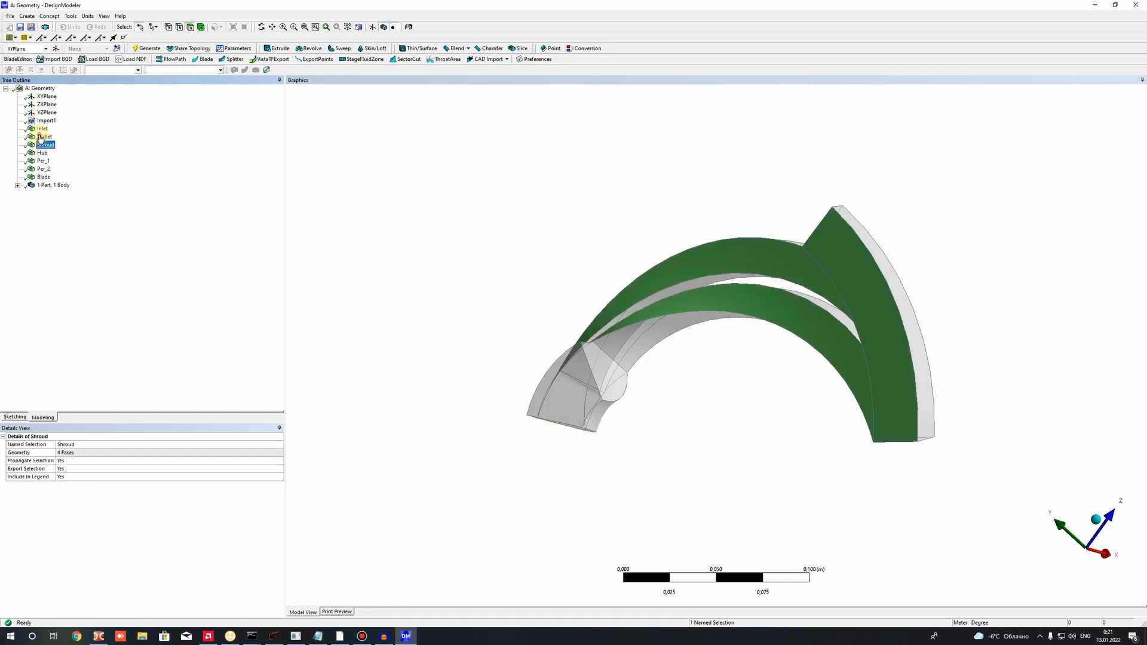
click(42, 153)
click(42, 161)
click(43, 169)
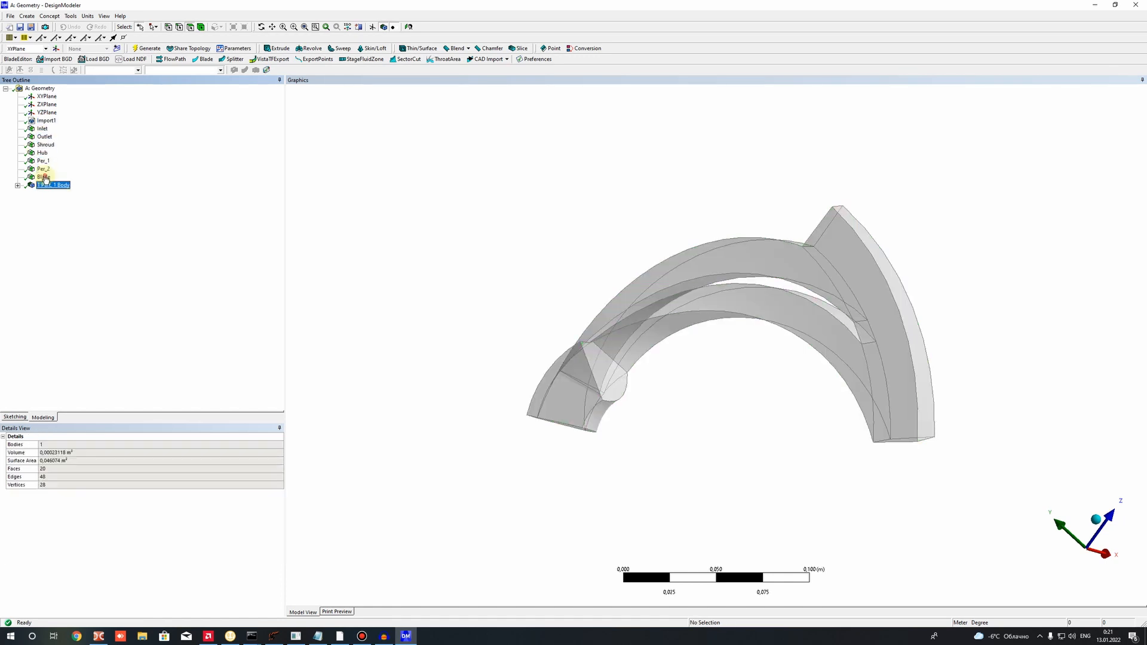
click(44, 177)
click(42, 129)
click(45, 121)
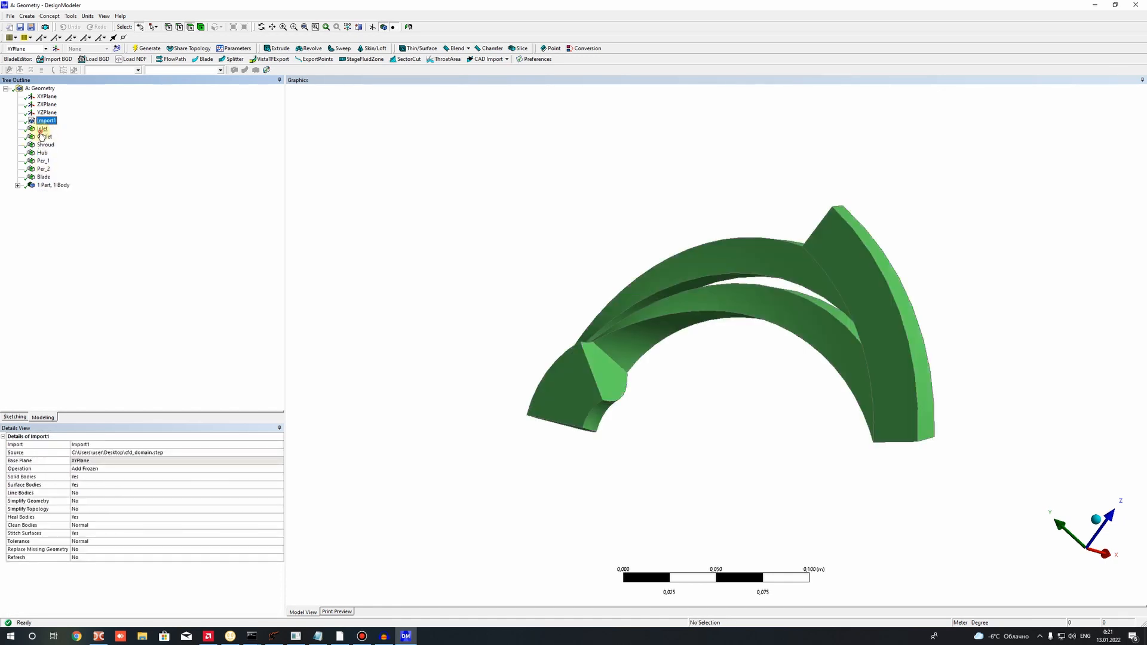
click(42, 129)
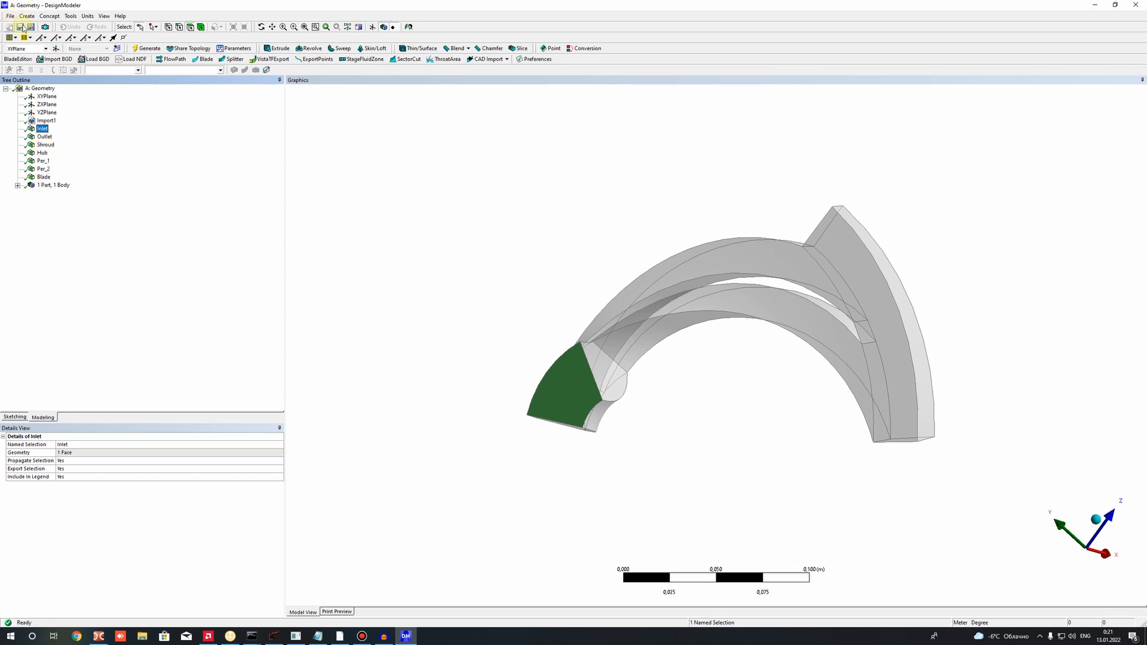
Save the project on the desktop as PumpImpeller in the Project Files (*.wbpj) format.
click(720, 369)
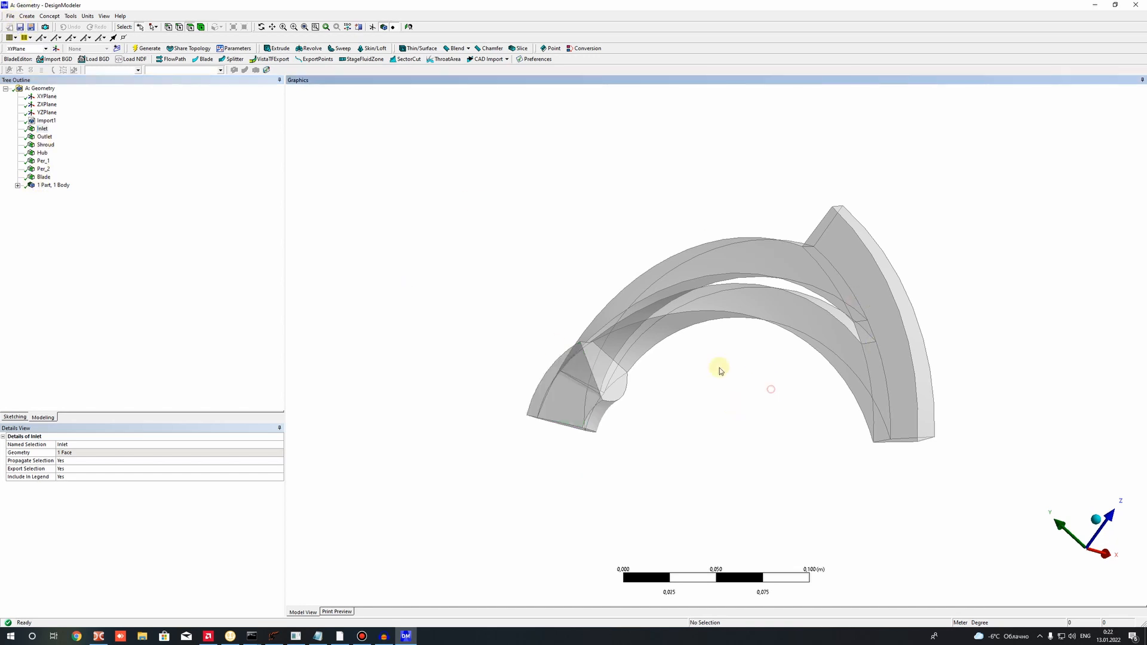
click(10, 17)
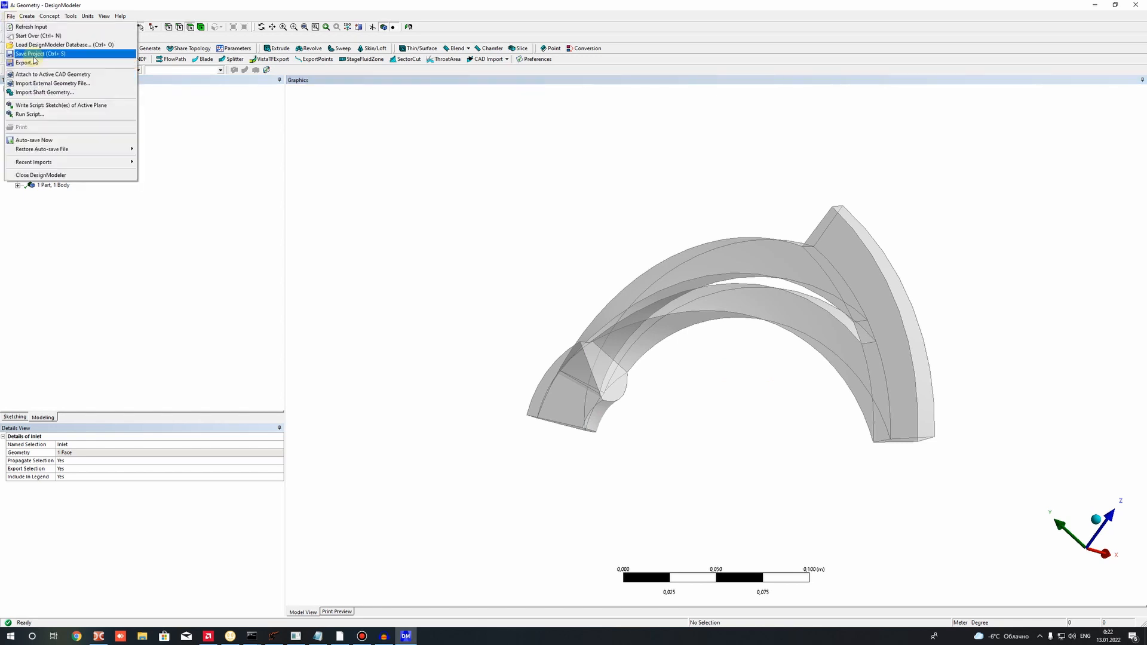
click(33, 55)
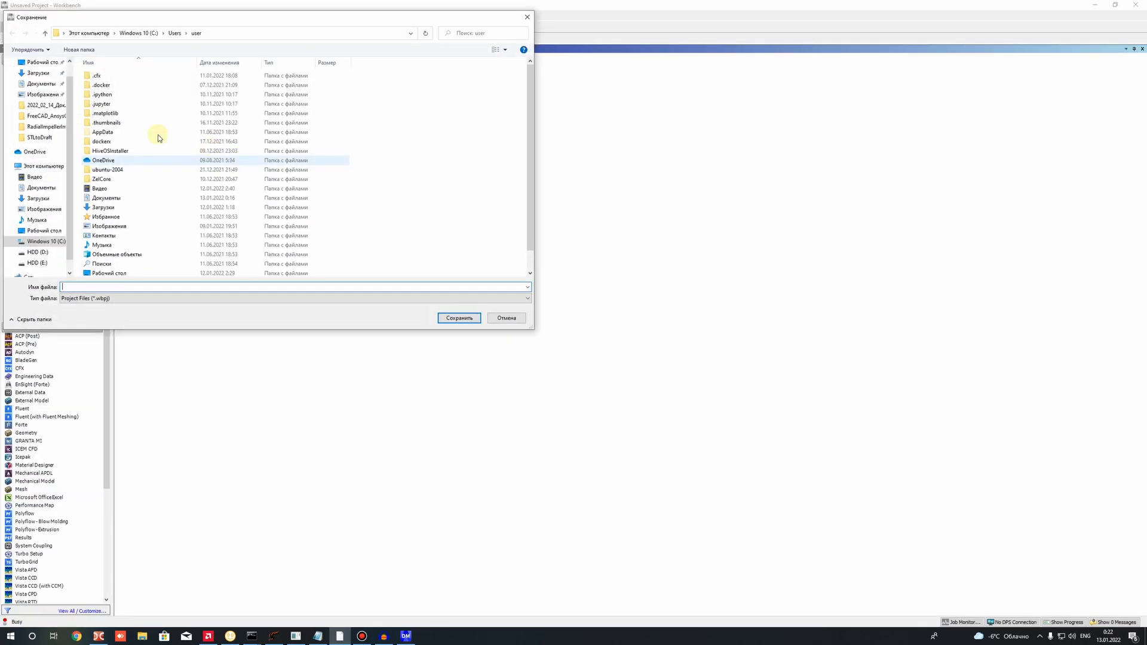
click(42, 62)
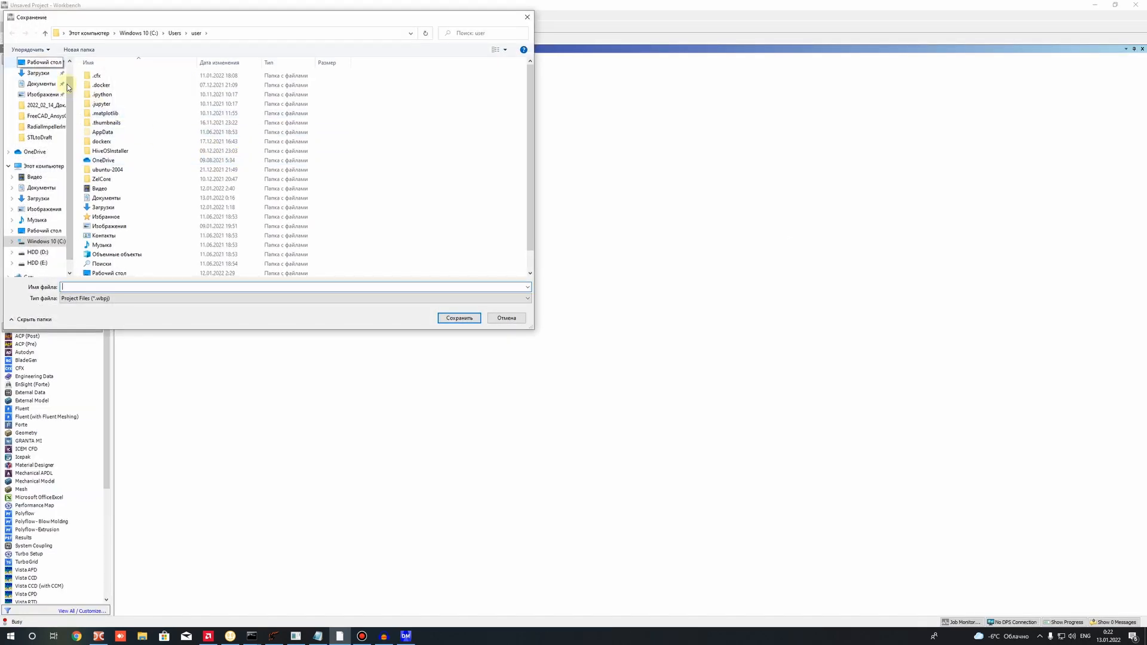
click(173, 287)
text(Pump)
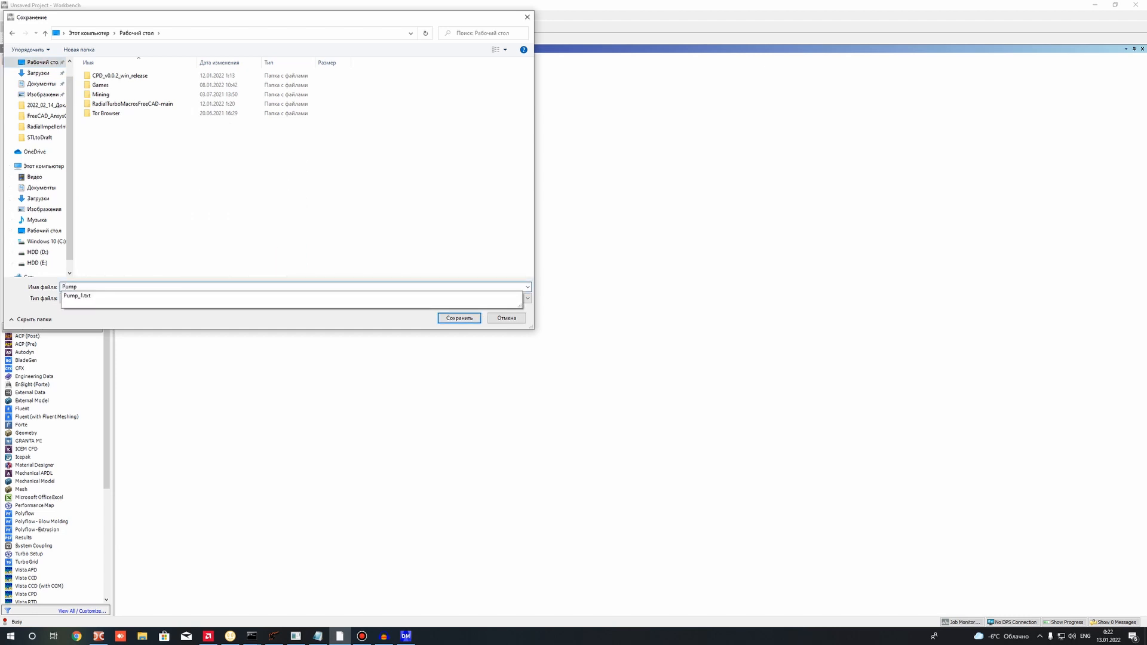
click(173, 287)
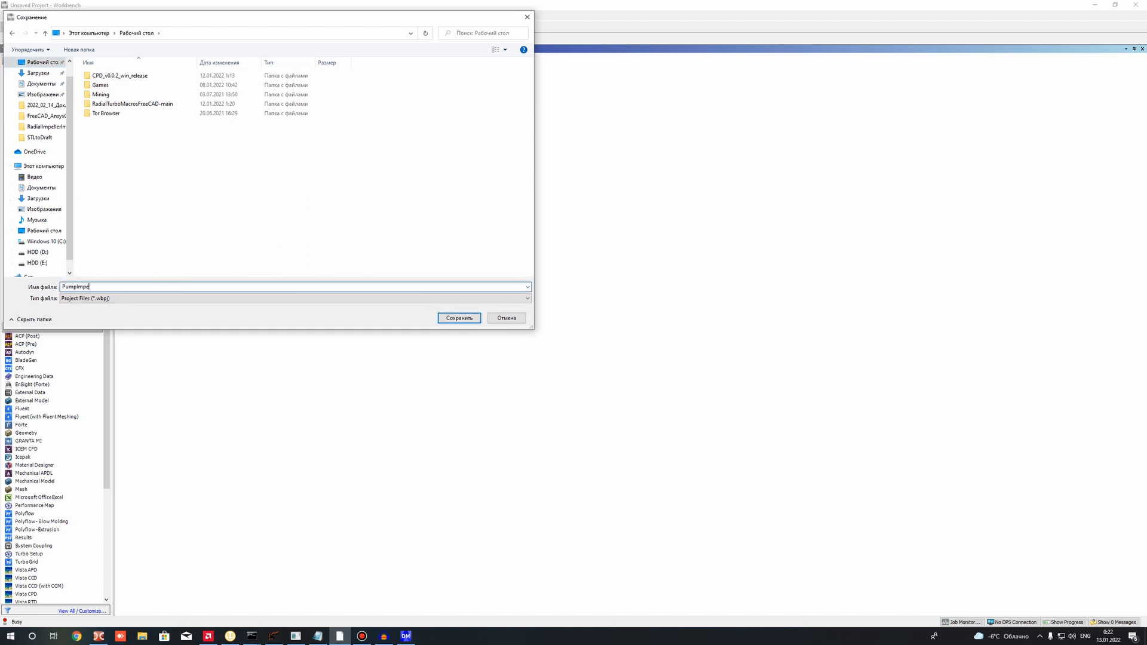
click(460, 317)
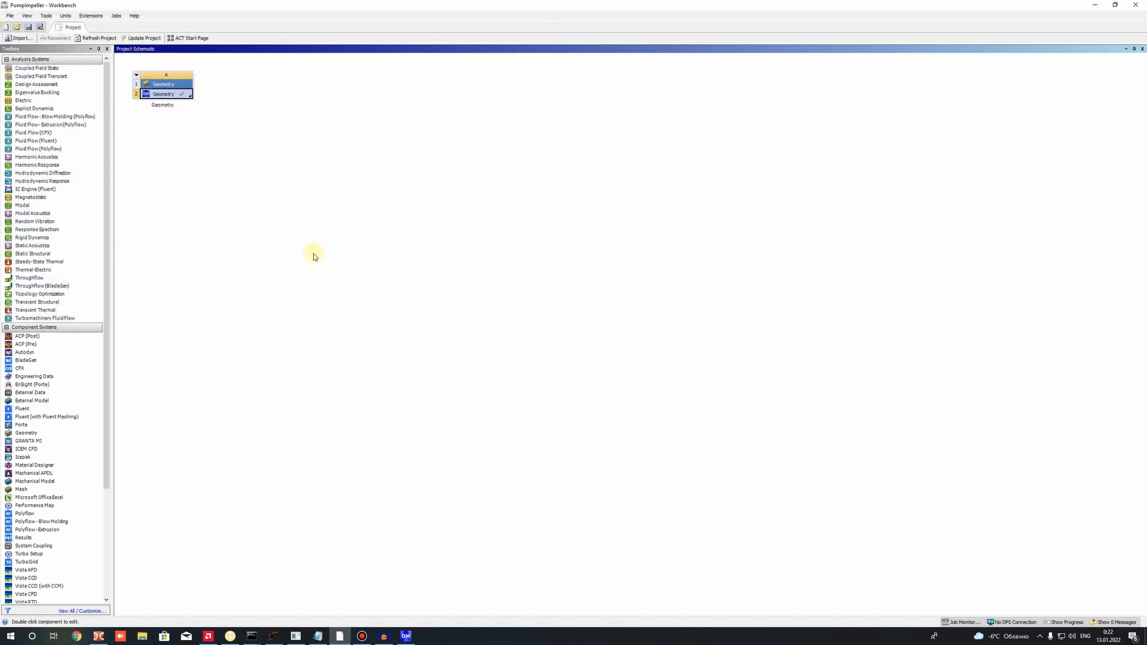
Add a Mesh component system linked to the existing Geometry cell and open its mesh for editing.
scroll(11, 404, down, 5)
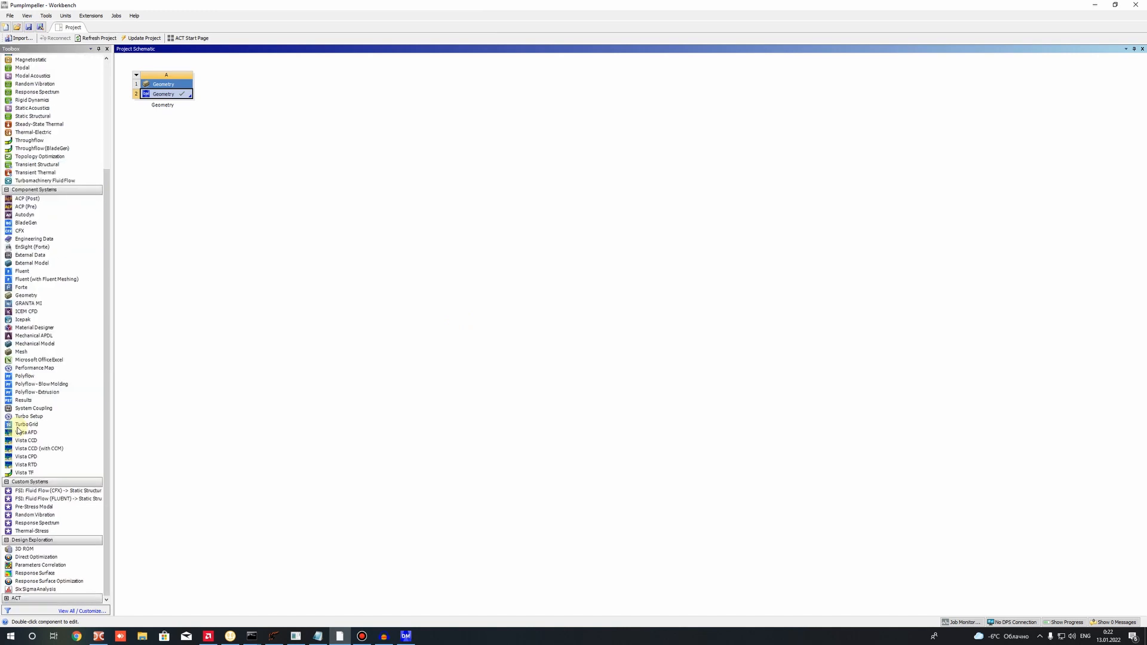
drag(19, 352, 267, 98)
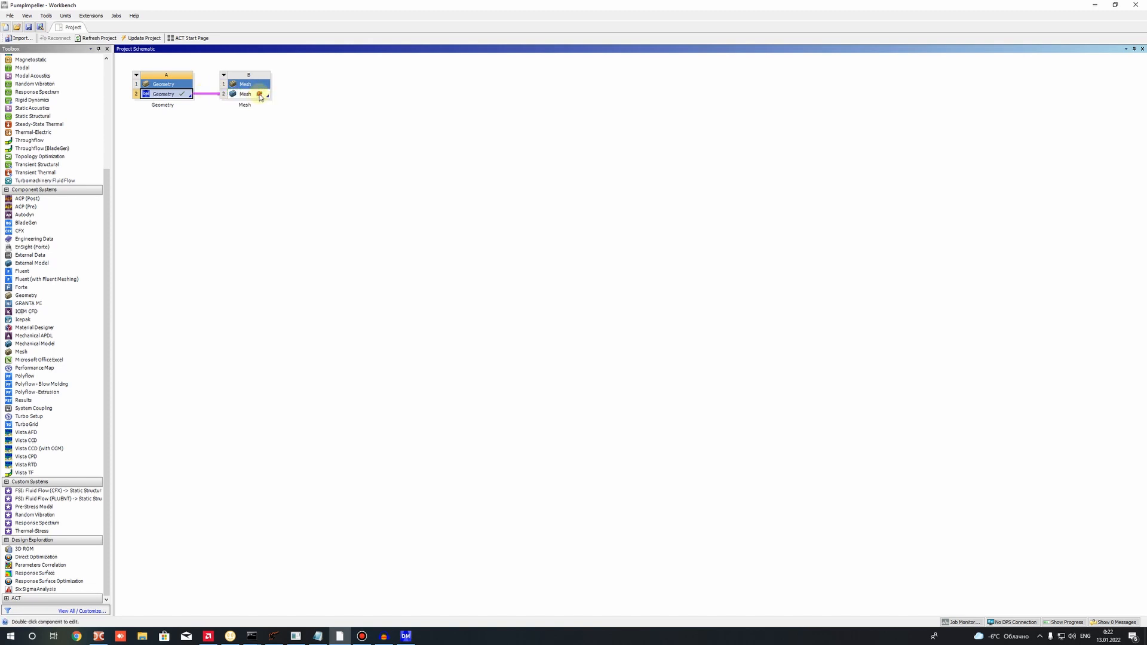
double_click(261, 97)
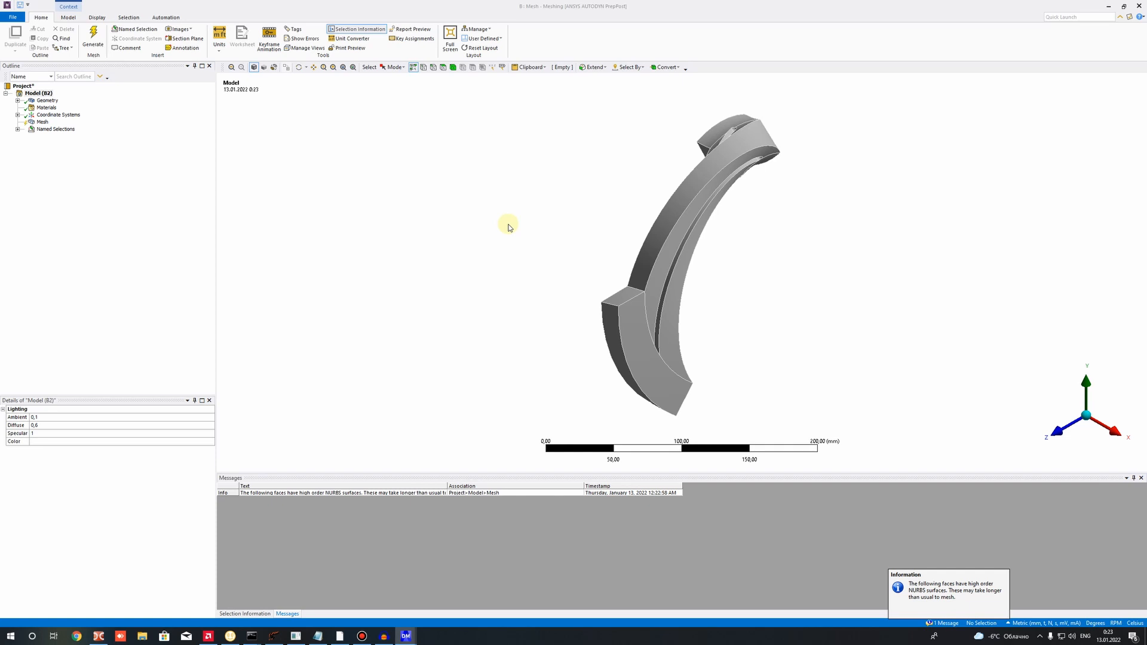
Examine the transferred passage geometry and check the faces of its named selections, including Inlet, Outlet and Blade.
scroll(545, 250, down, 1)
middle_drag(664, 173, 820, 152)
right_drag(499, 147, 872, 405)
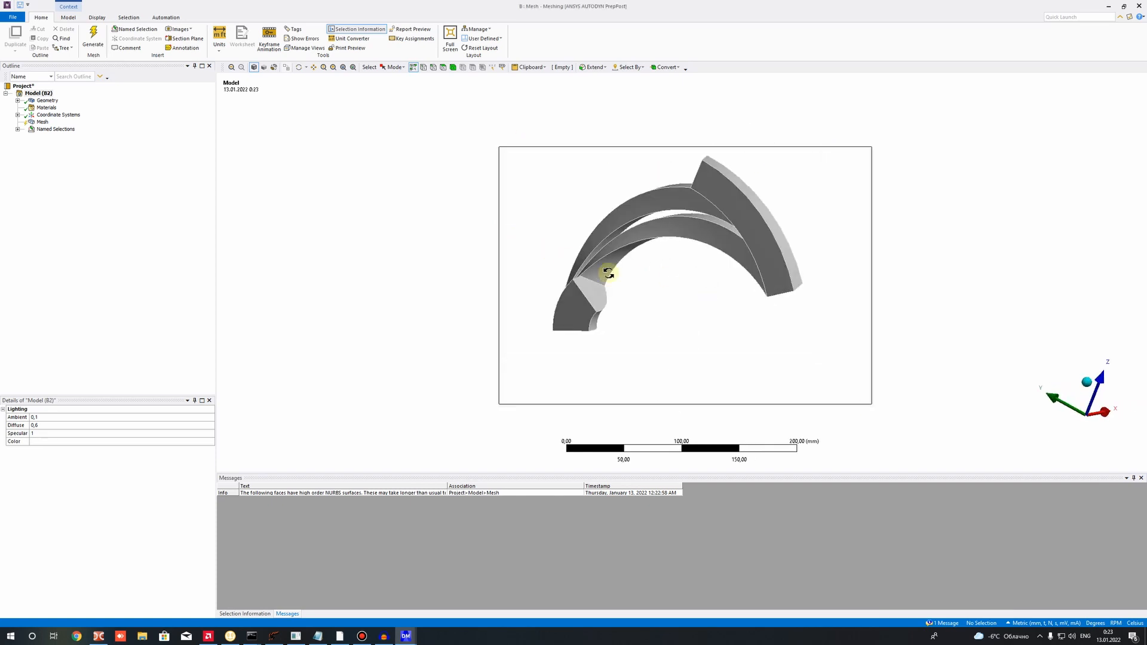
middle_drag(608, 273, 729, 319)
click(706, 162)
click(725, 316)
middle_drag(956, 320, 567, 329)
click(17, 129)
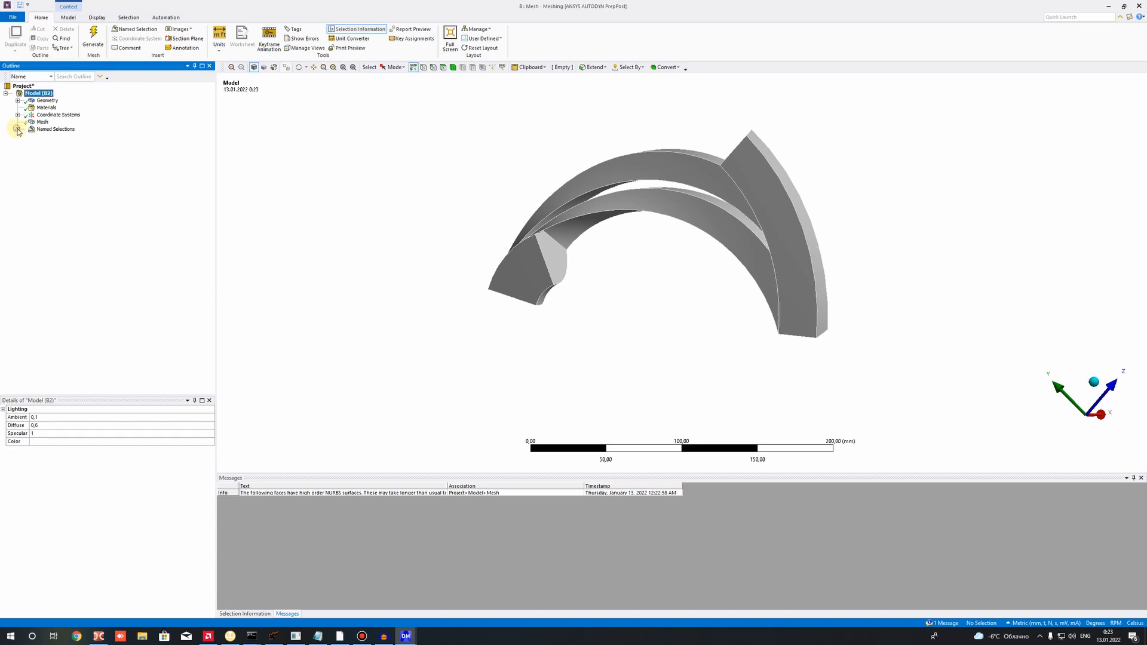
click(53, 137)
click(56, 144)
click(55, 179)
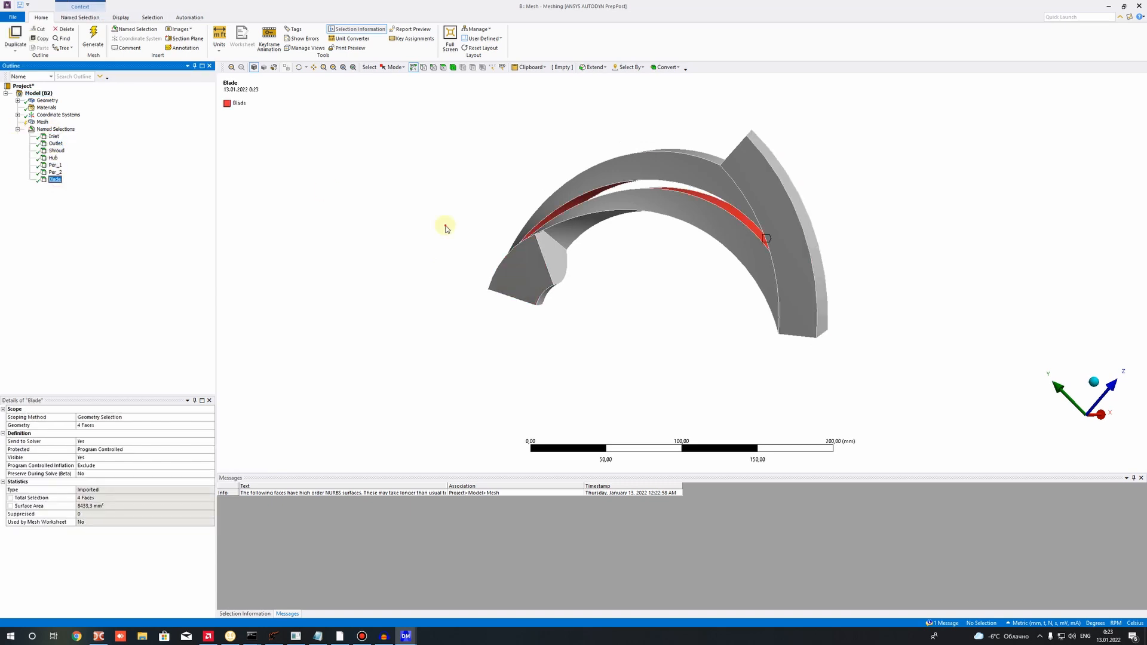
click(446, 227)
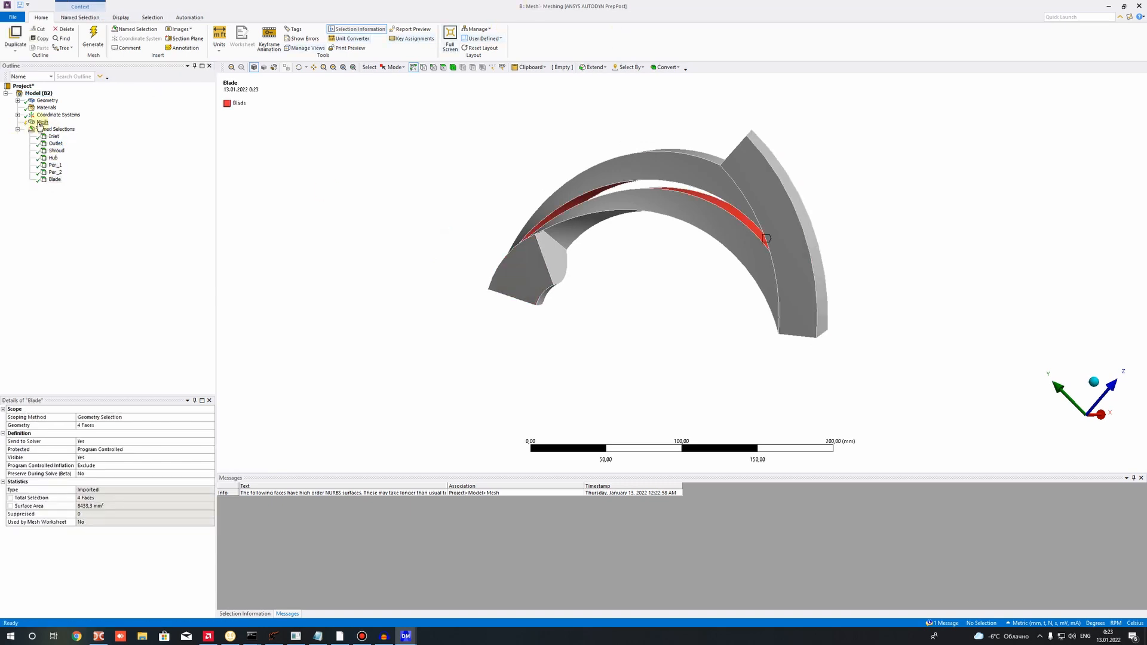
Set the mesh's physics preference to CFD and its solver preference to CFX.
scroll(497, 215, down, 2)
right_drag(474, 120, 860, 389)
scroll(634, 361, down, 3)
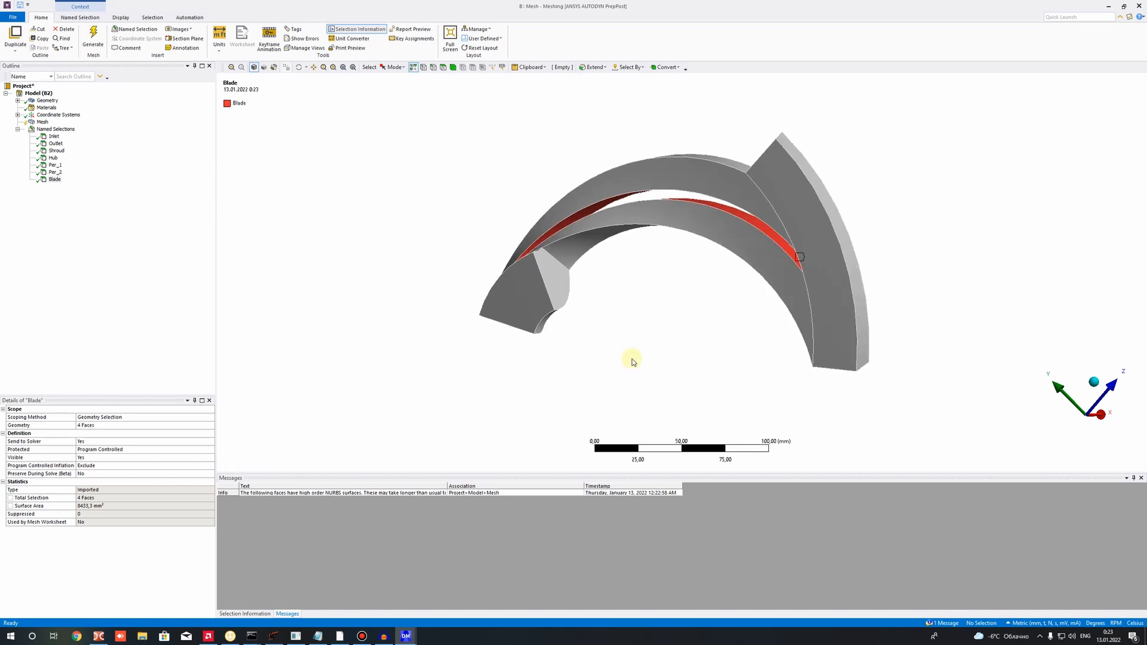
click(42, 122)
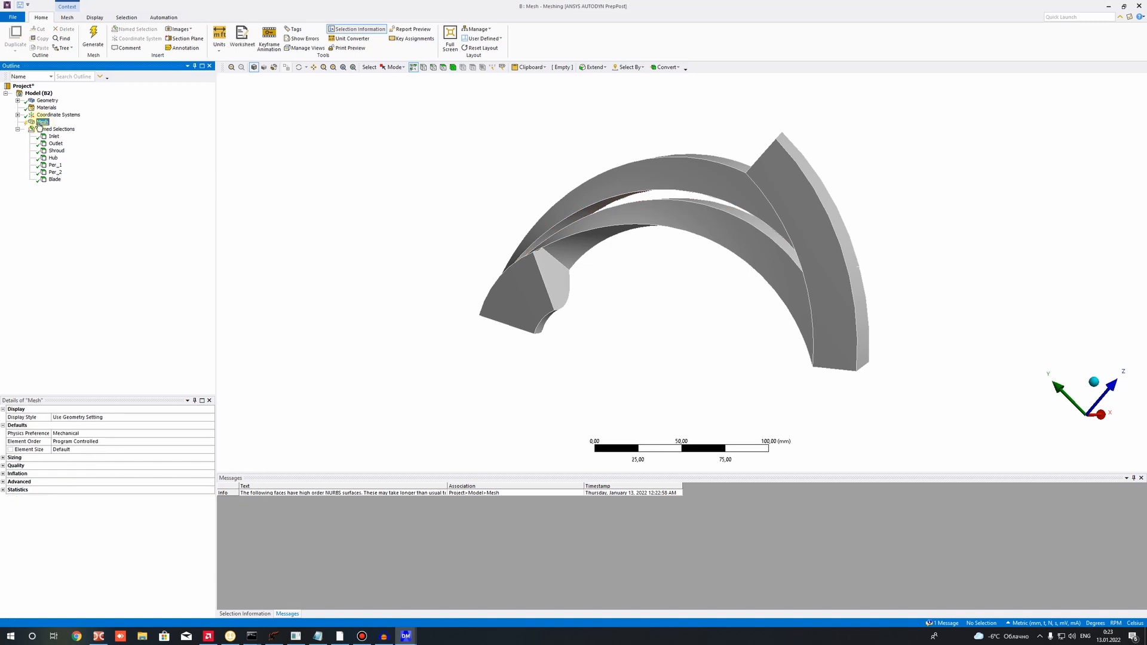
click(206, 435)
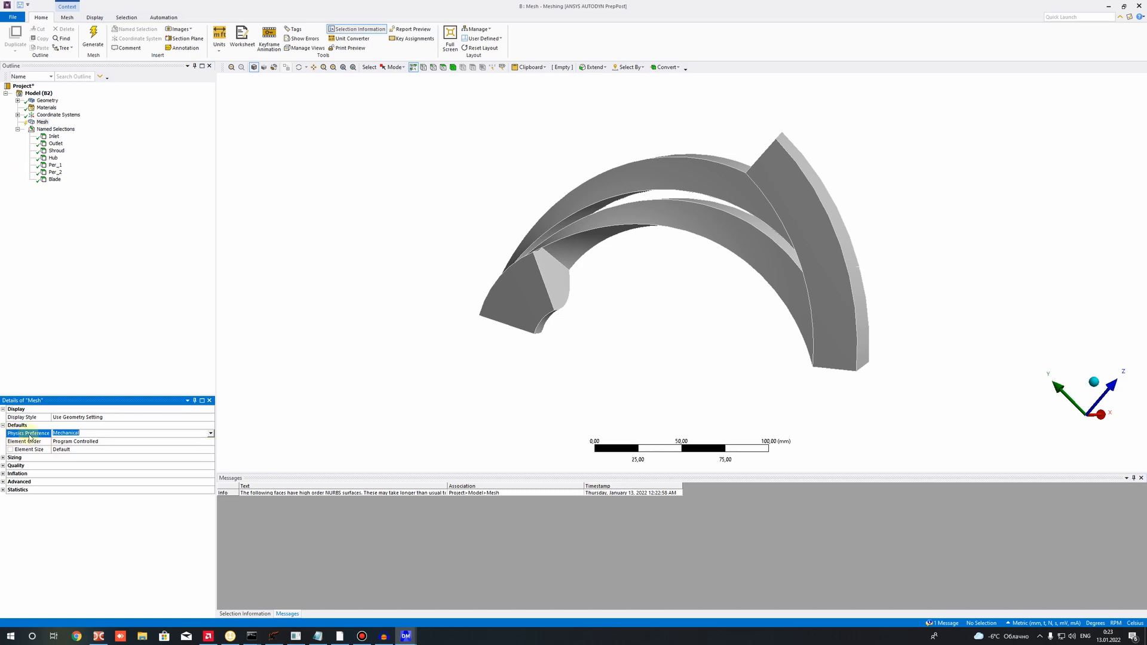
click(210, 434)
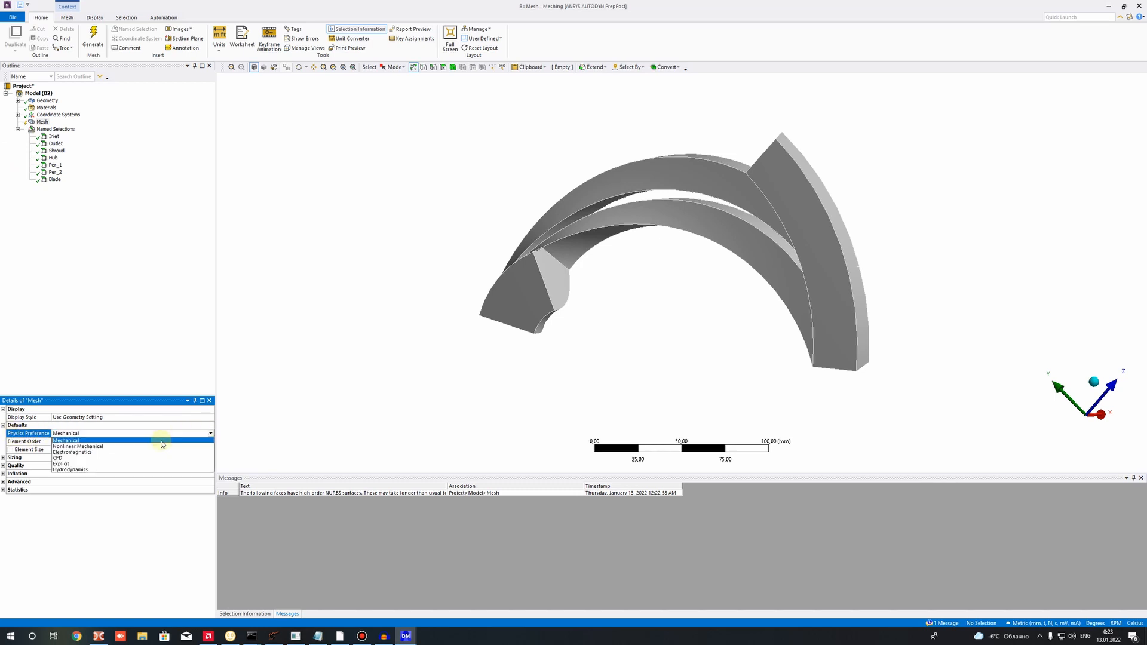
click(60, 458)
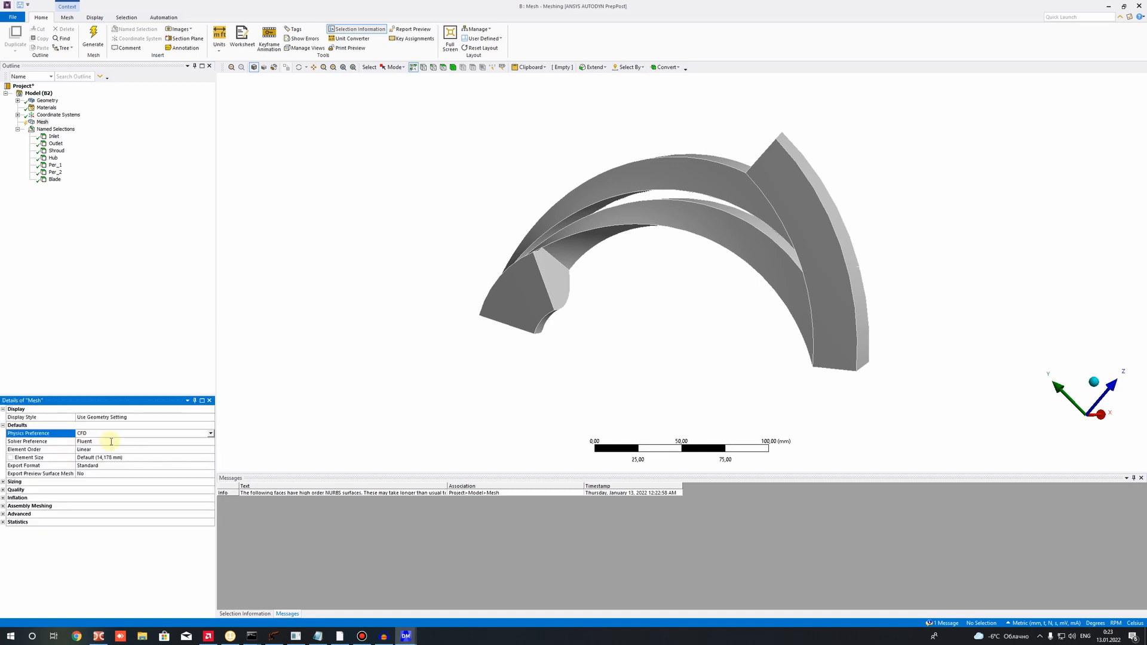
click(111, 441)
click(210, 442)
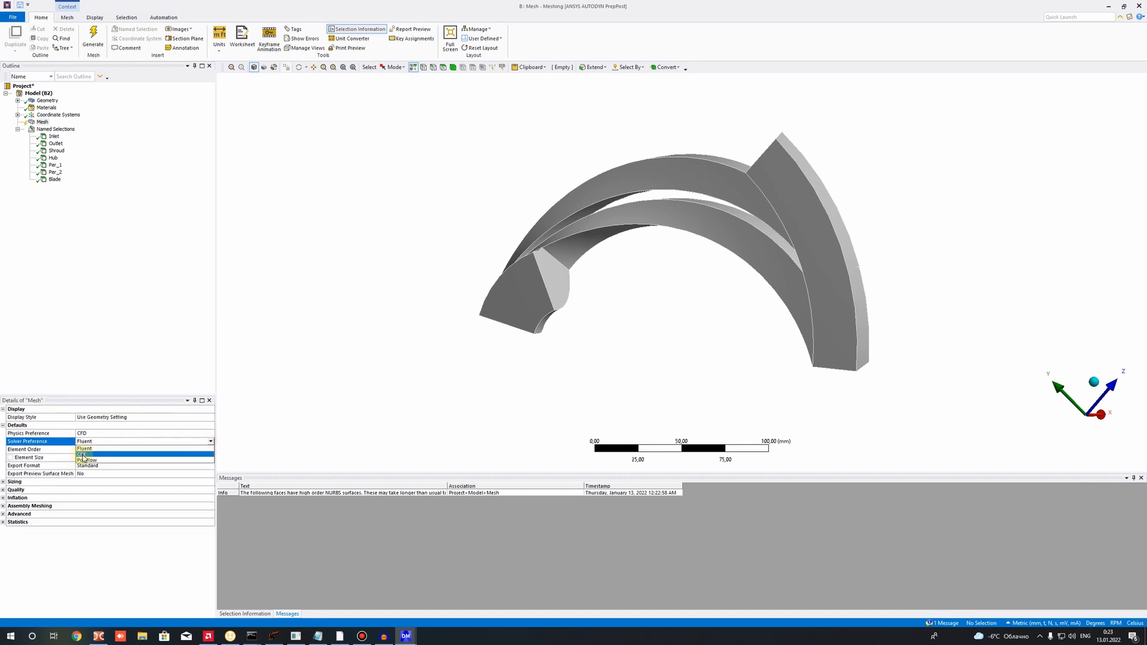
click(84, 455)
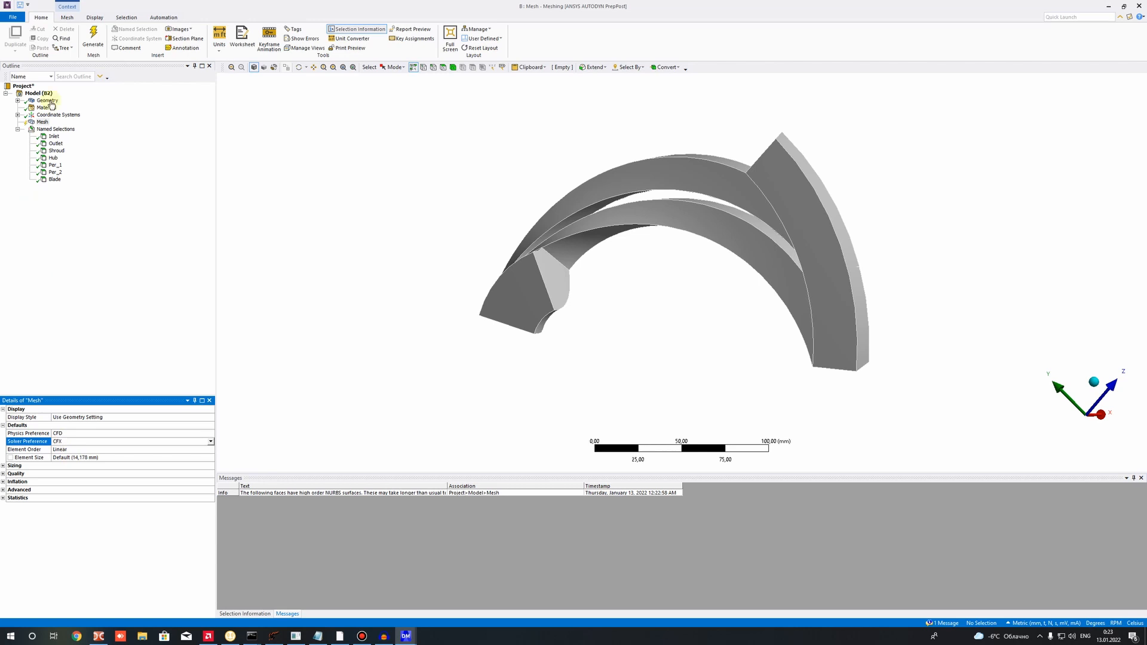
Insert a mesh method scoped to the passage body and set it to Tetrahedrons.
click(51, 124)
right_click(53, 125)
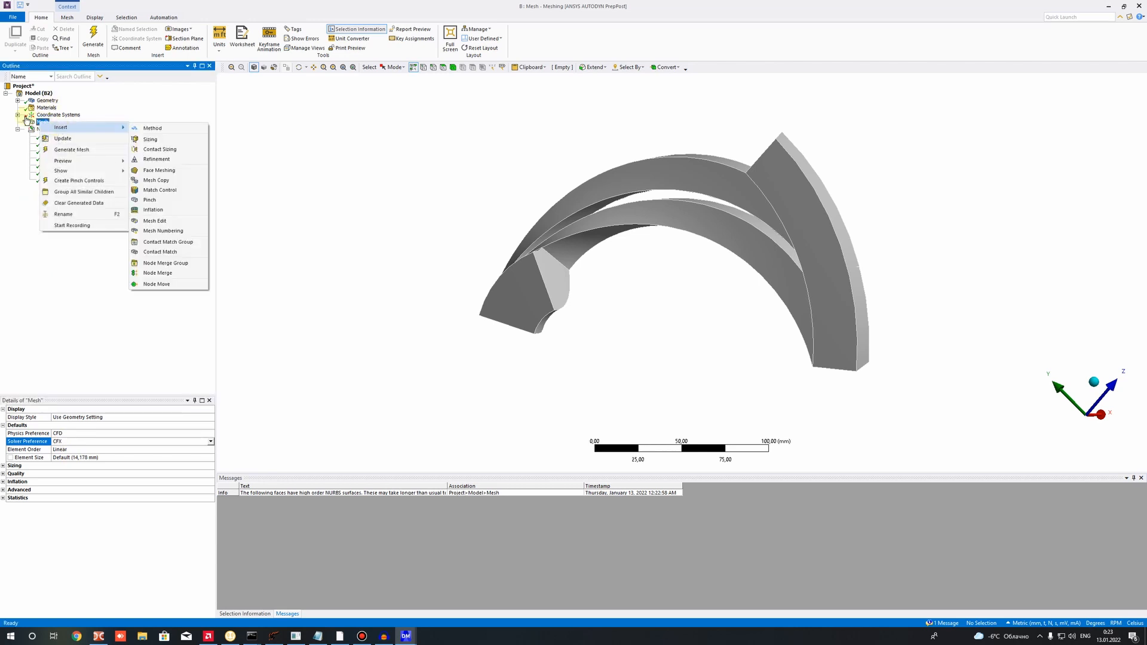
right_click(75, 128)
mouse_move(75, 127)
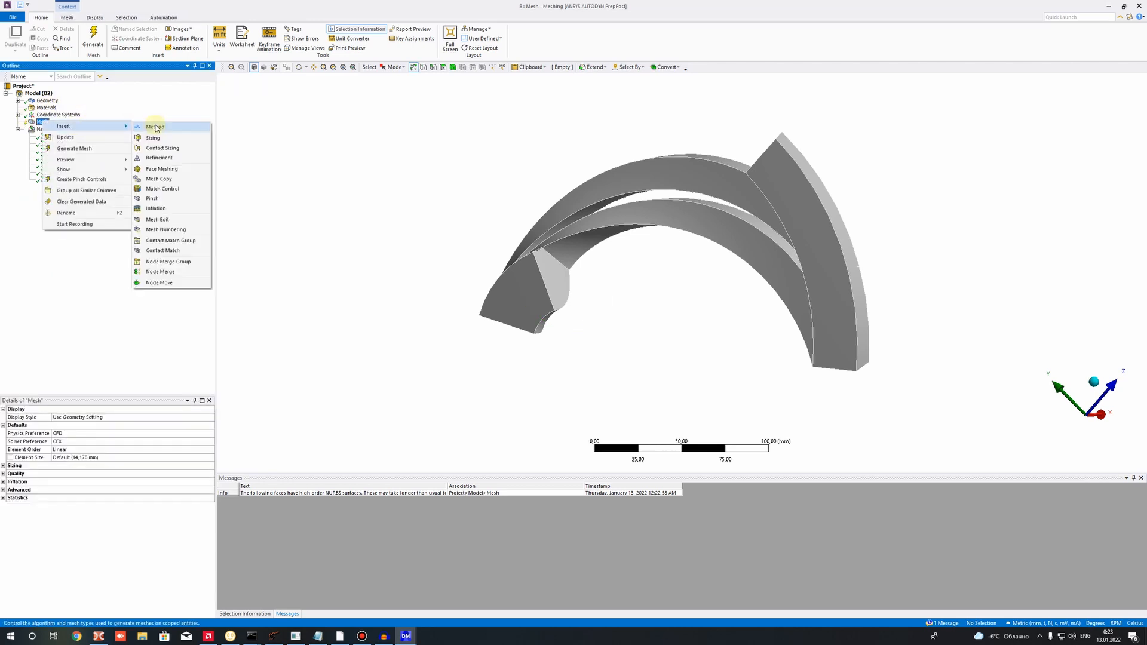
click(154, 125)
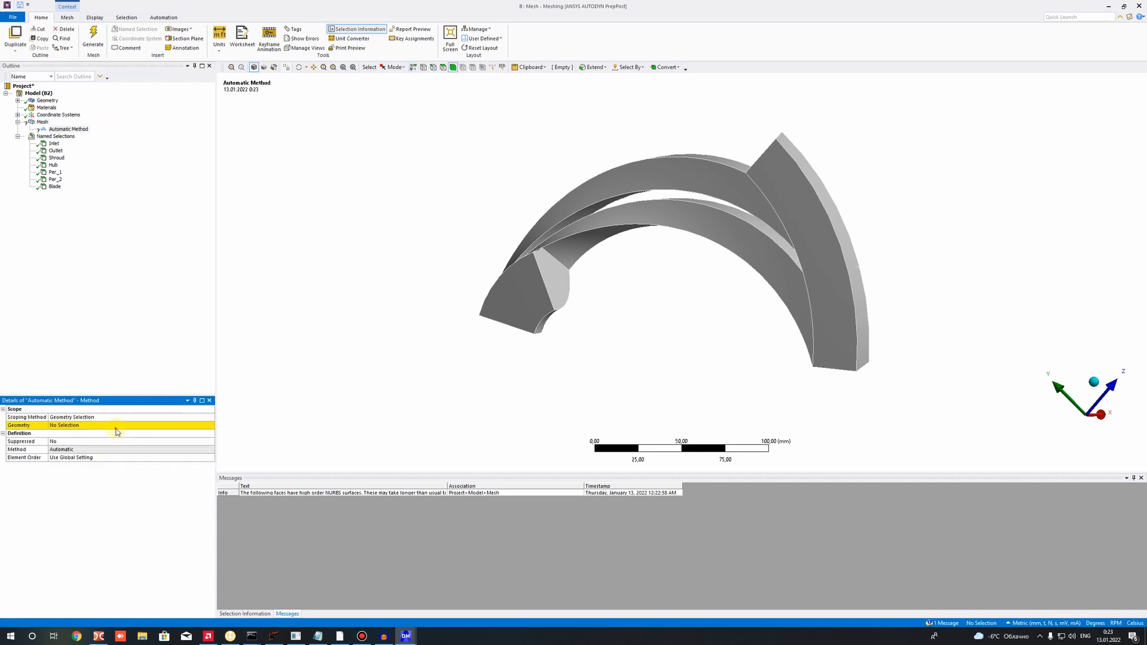
click(128, 425)
click(621, 225)
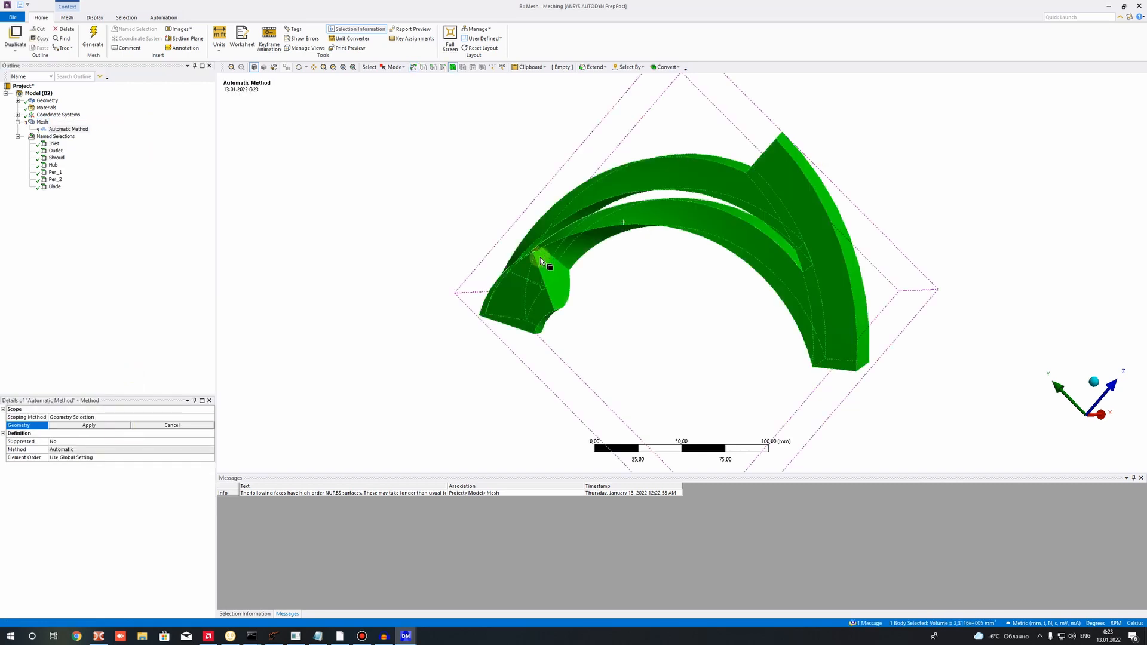
click(89, 426)
click(210, 450)
click(210, 450)
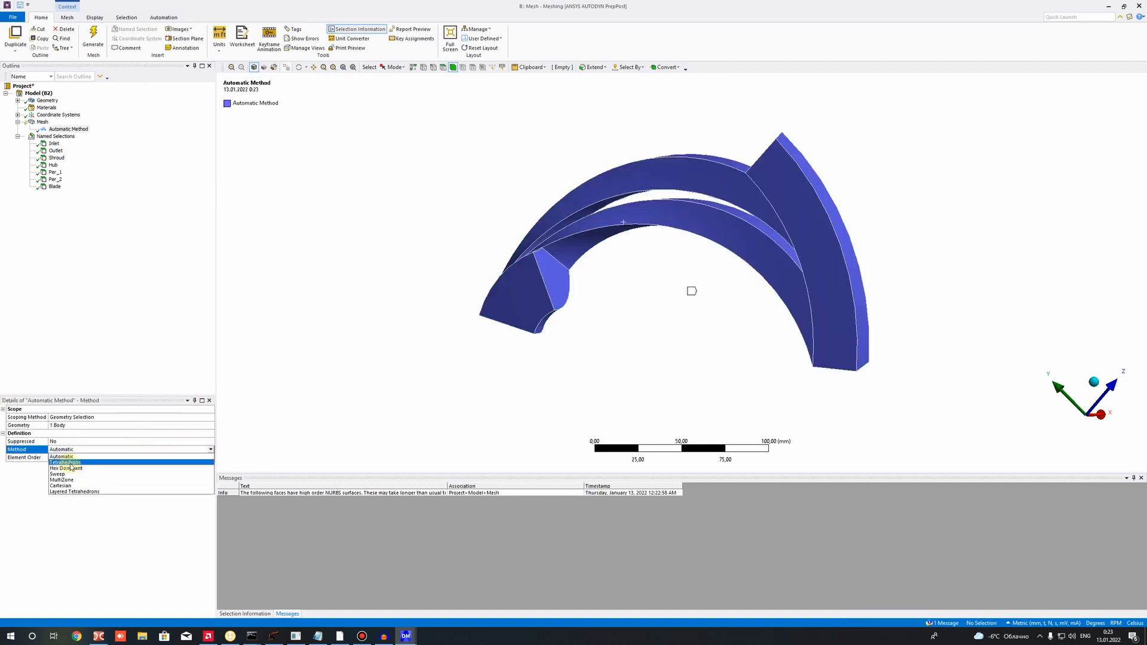
click(66, 463)
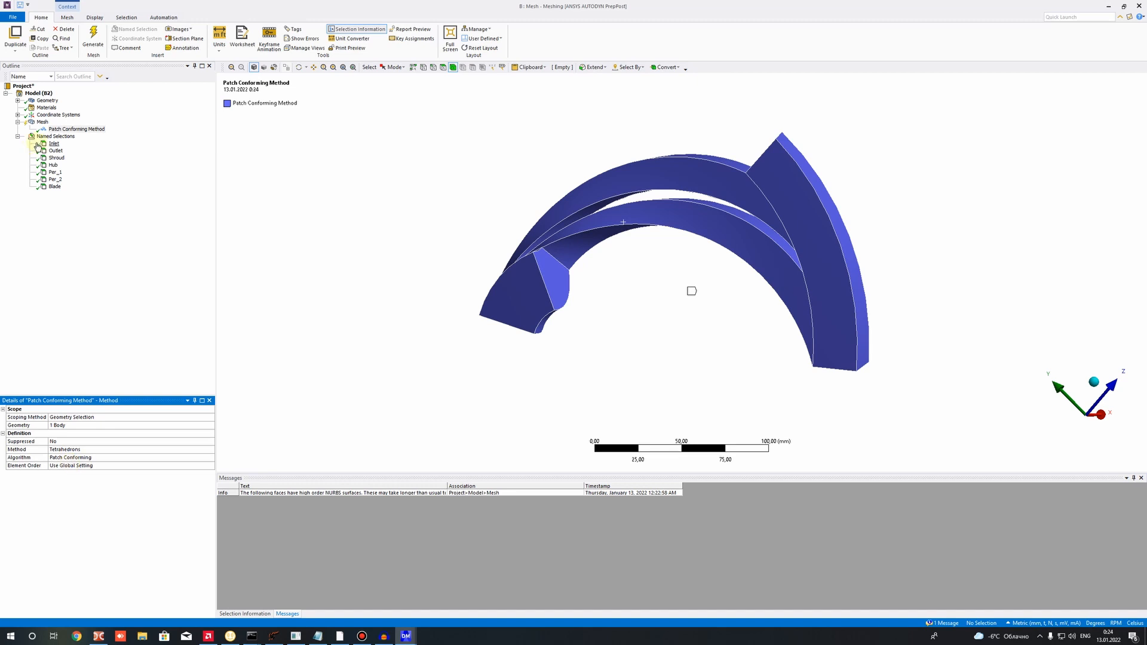
Generate the tetrahedral mesh of the passage with the default element size.
right_click(43, 122)
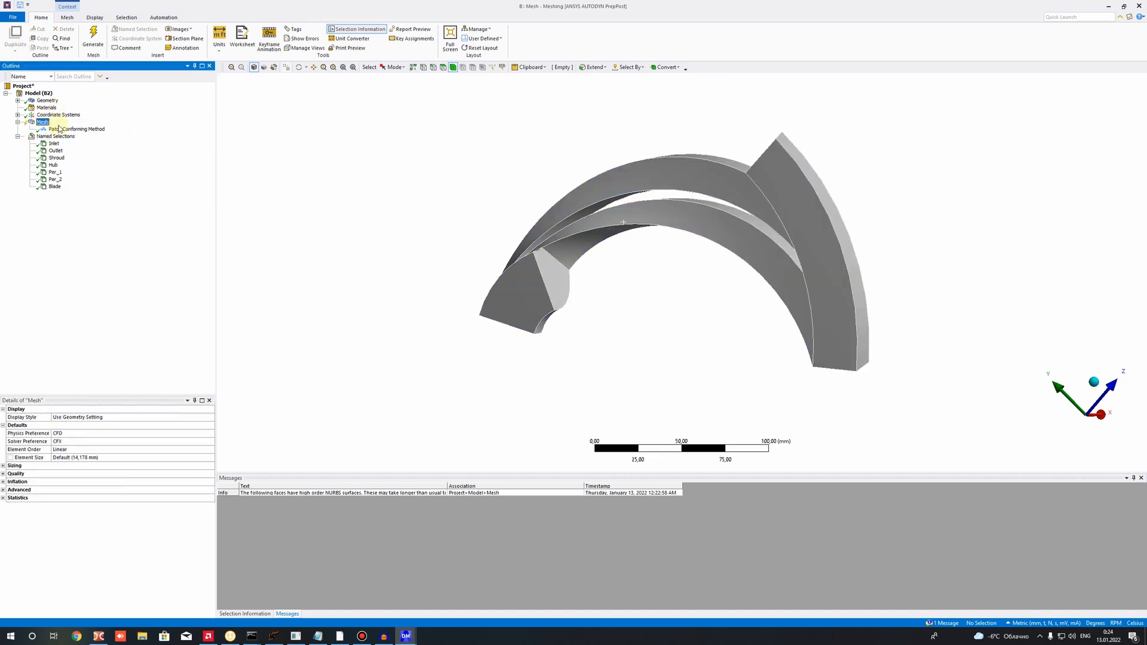
click(60, 129)
click(44, 123)
click(57, 114)
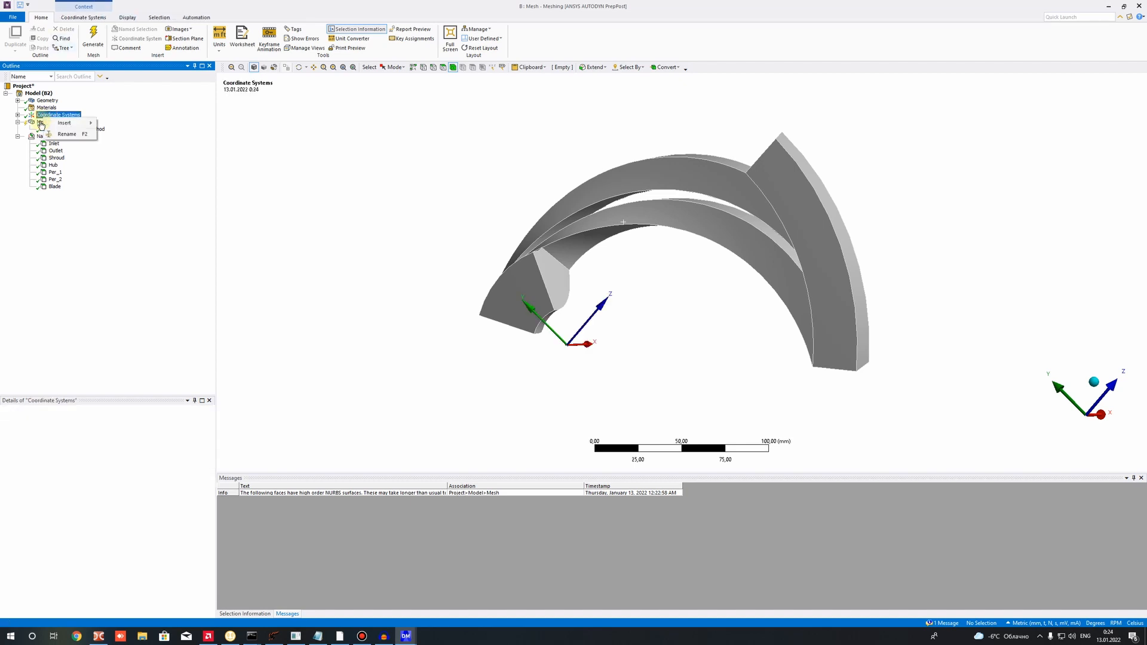
right_click(43, 121)
click(67, 149)
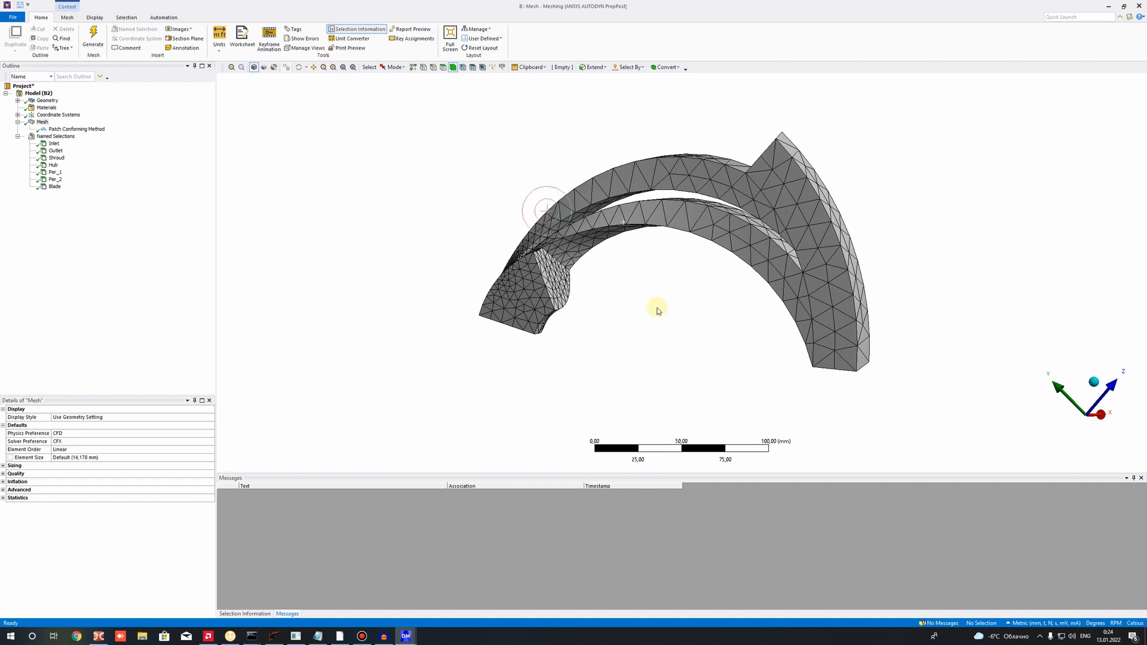
Examine the generated mesh around the passage and read its node and element statistics.
middle_drag(658, 307, 601, 242)
scroll(595, 246, down, 3)
right_drag(485, 152, 751, 350)
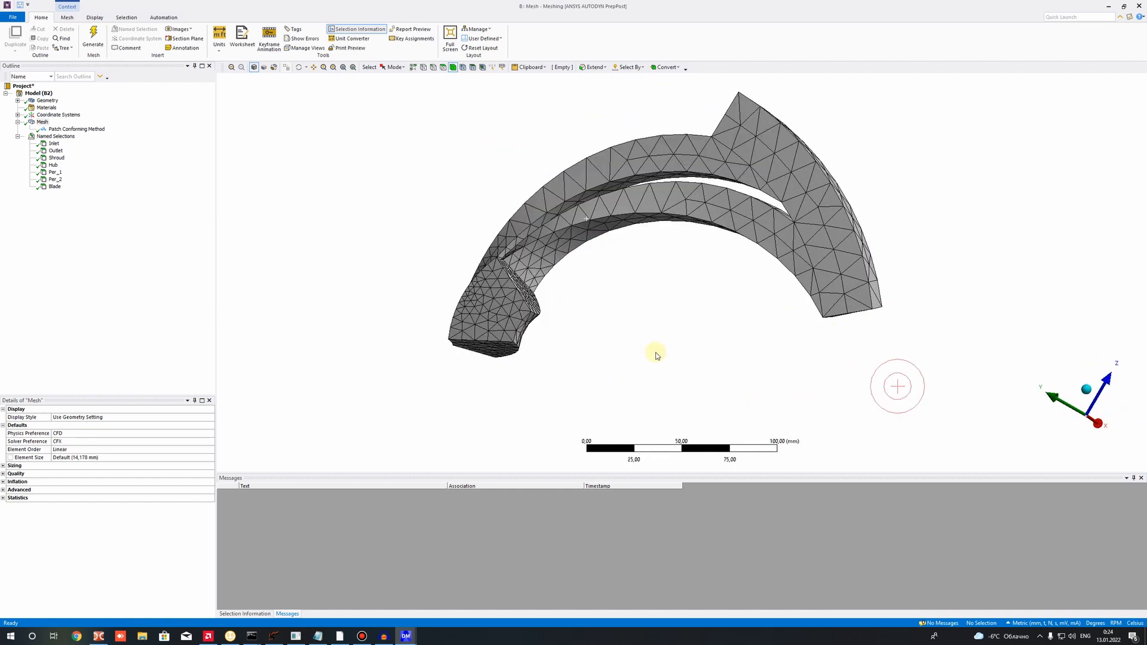
click(4, 499)
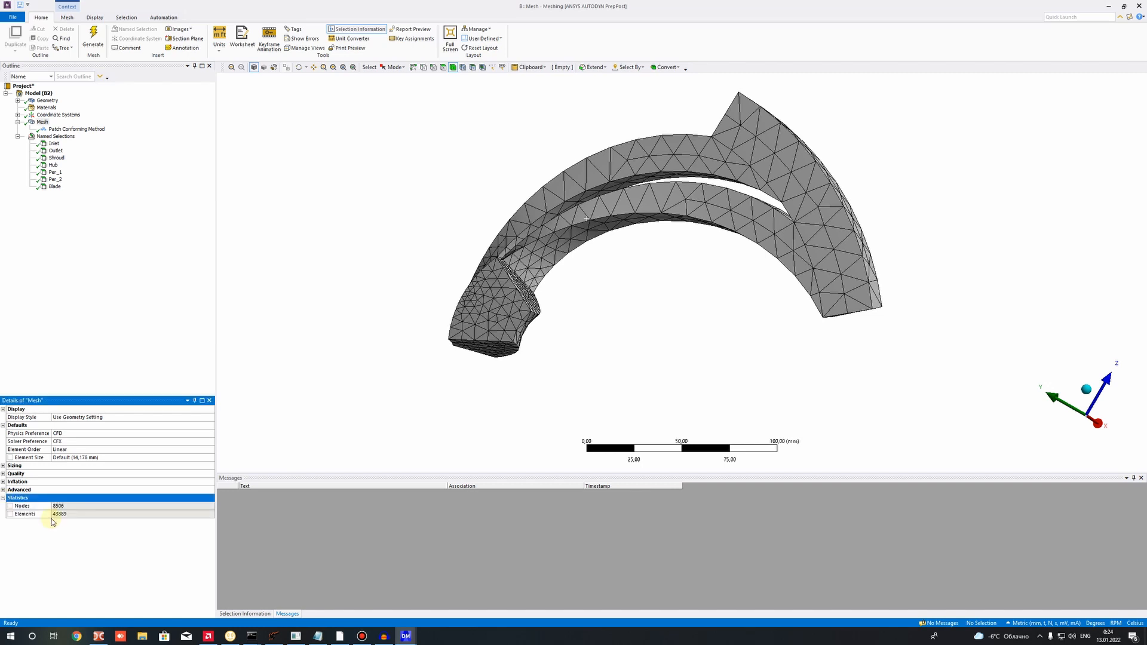
click(58, 513)
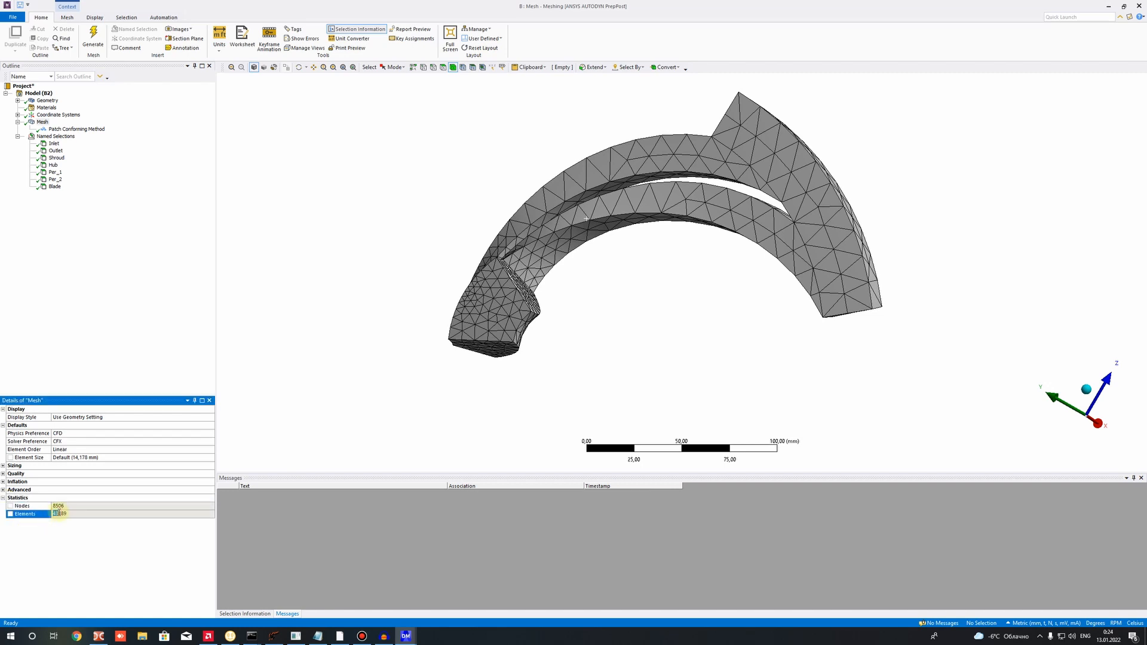
click(70, 557)
middle_drag(514, 323, 795, 205)
click(820, 213)
click(328, 297)
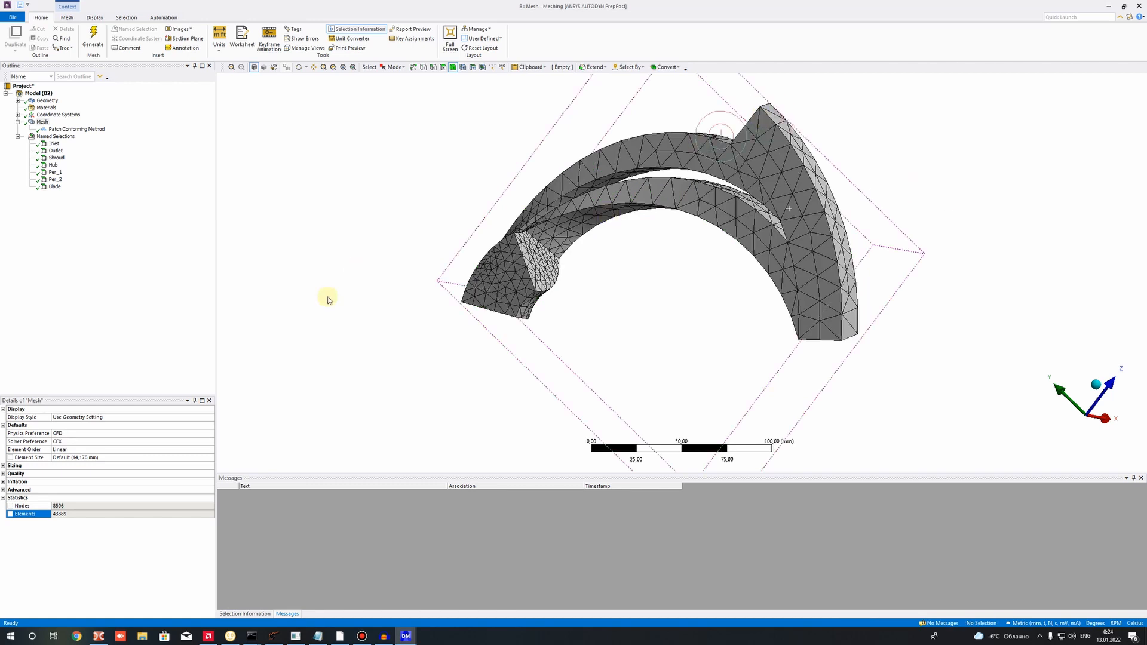
Expand the mesh's sizing settings.
click(3, 467)
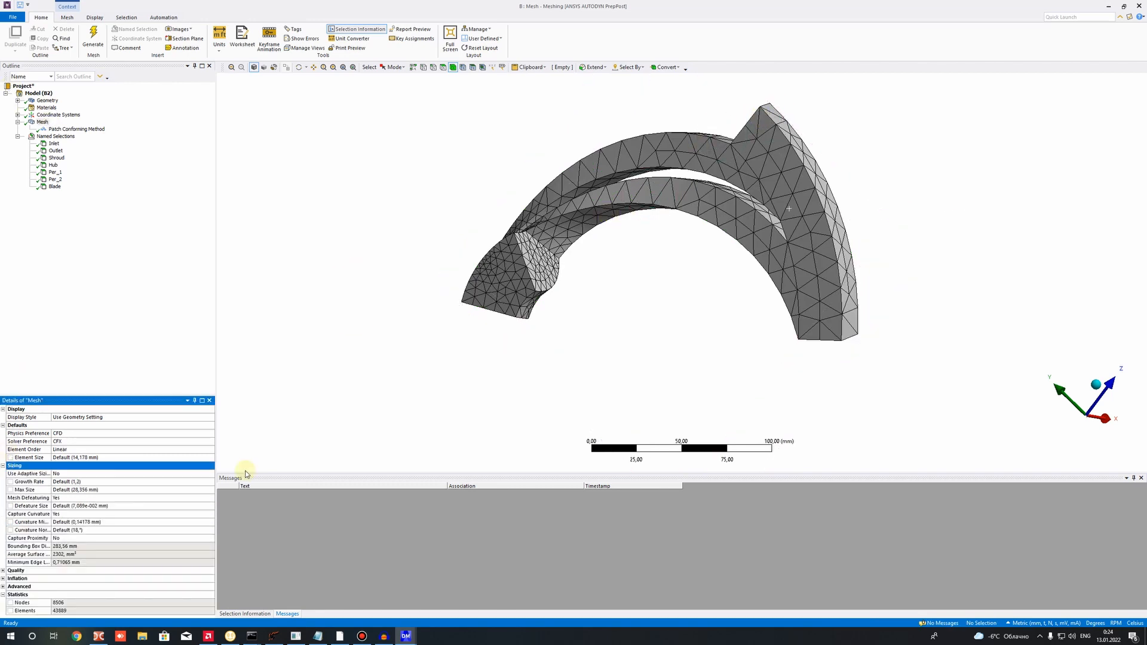
scroll(520, 157, down, 1)
right_drag(447, 134, 891, 341)
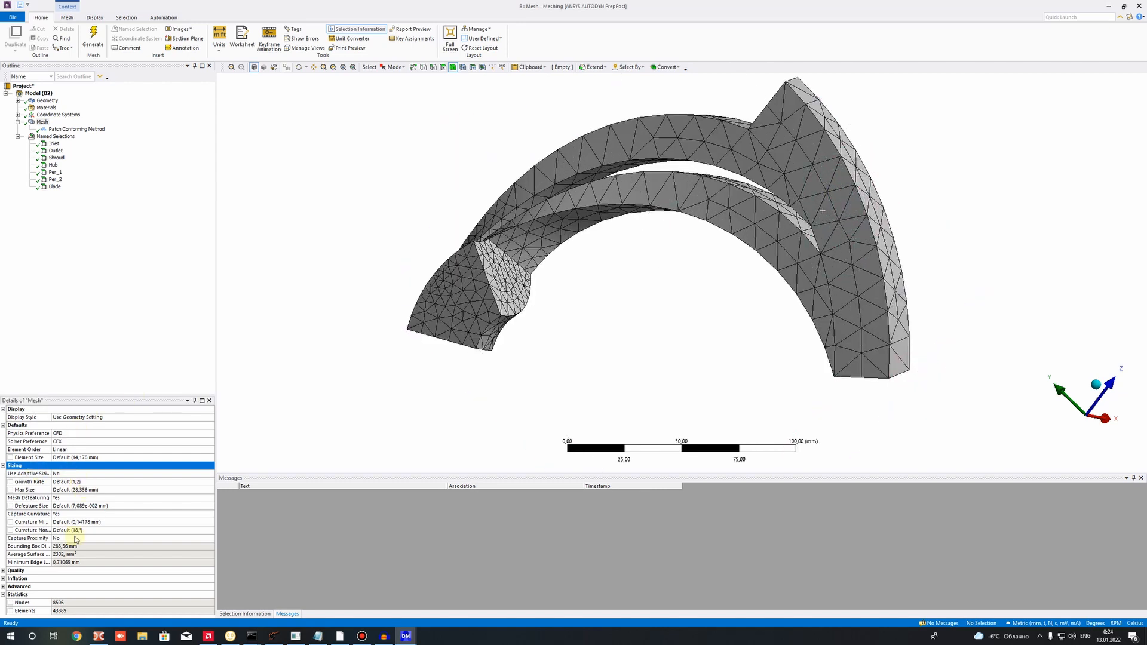
Set the mesh's maximum size and element size to 3 mm.
click(78, 490)
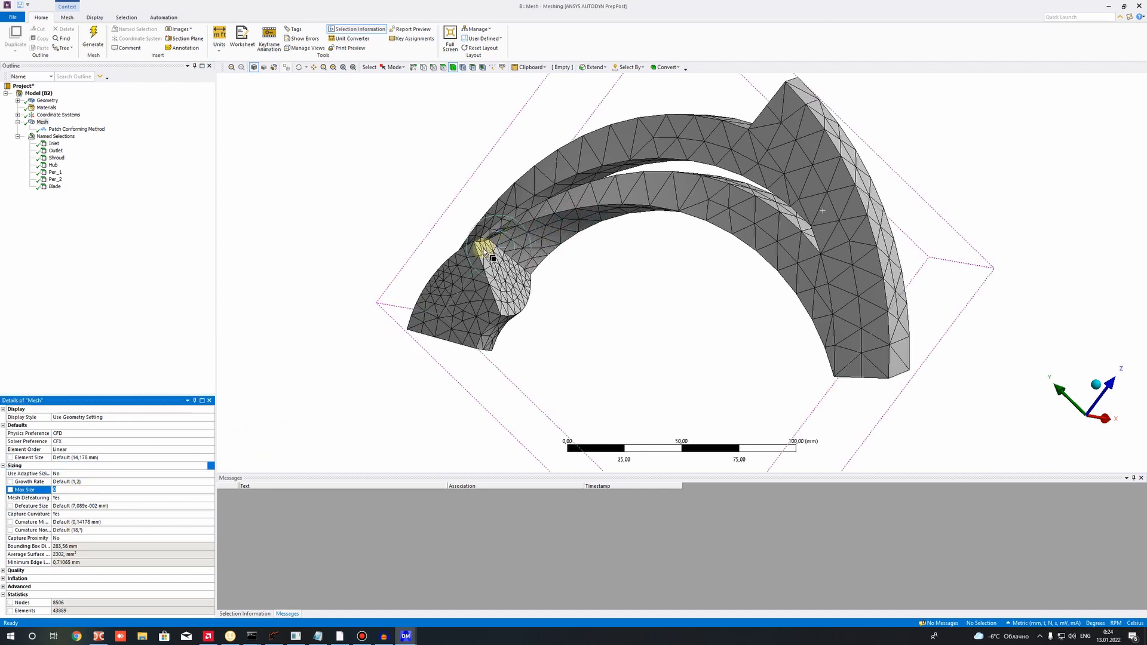
text(3)
key(Return)
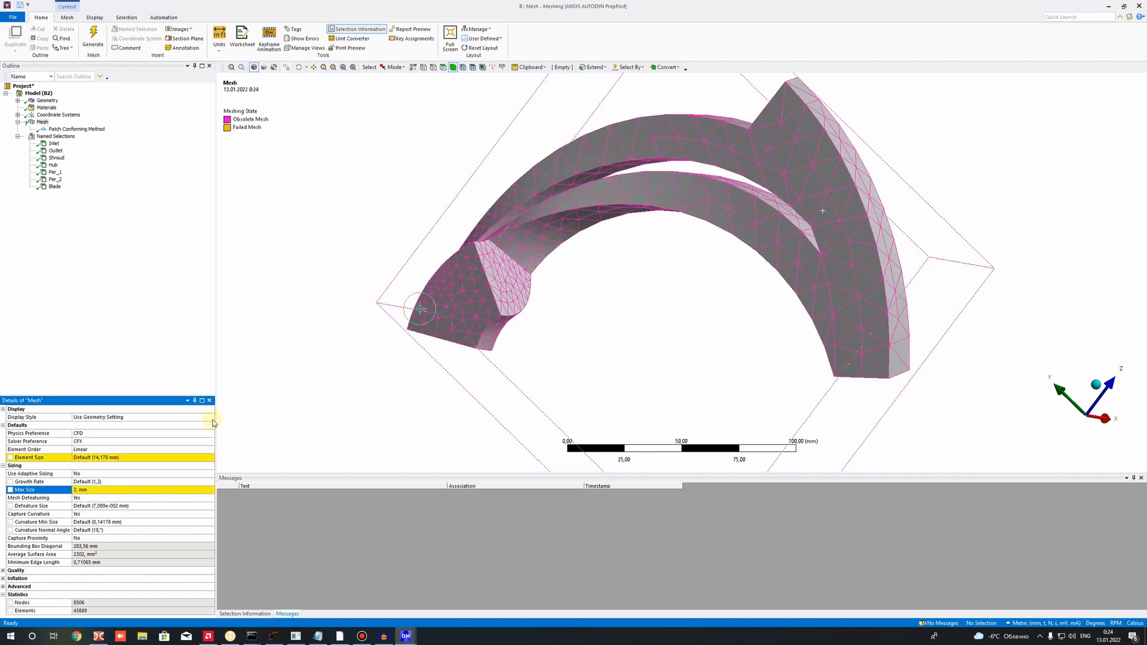
click(105, 458)
text(3)
key(Return)
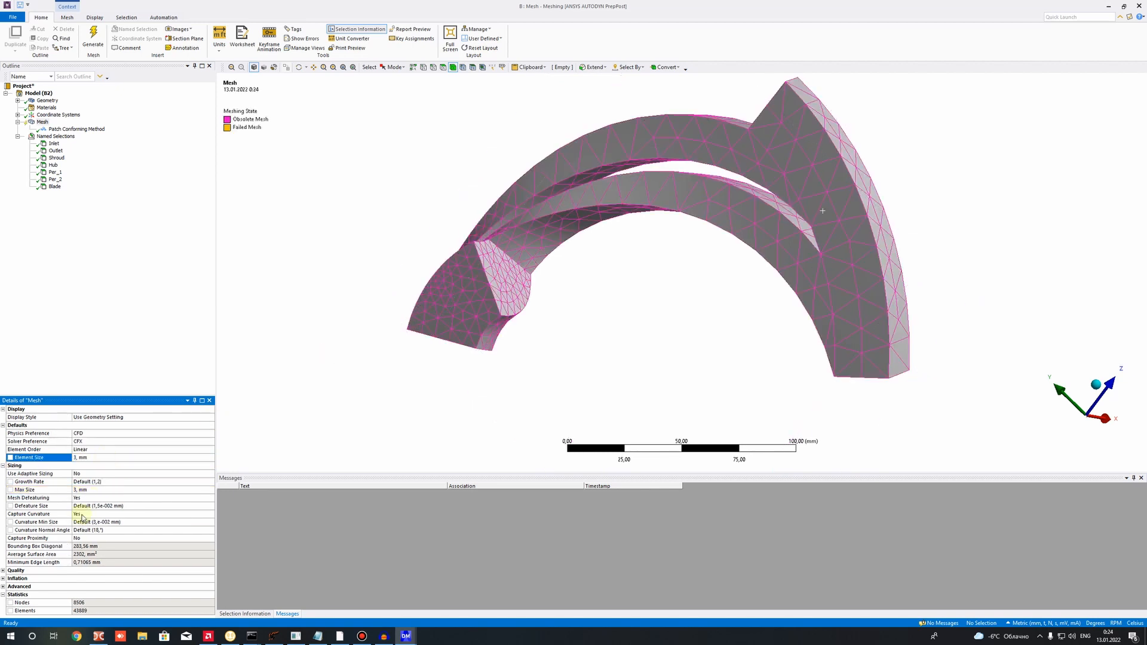
Set the mesh's maximum size and element size to 6 mm and regenerate the mesh.
click(89, 490)
text(6)
click(86, 458)
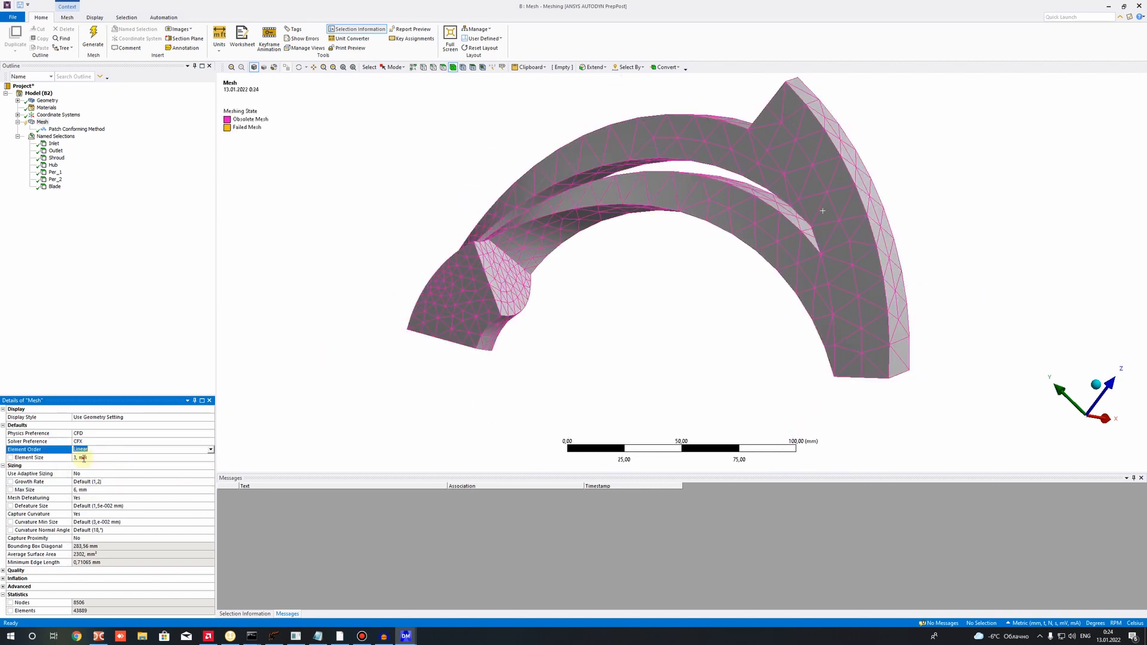
text(6)
click(382, 326)
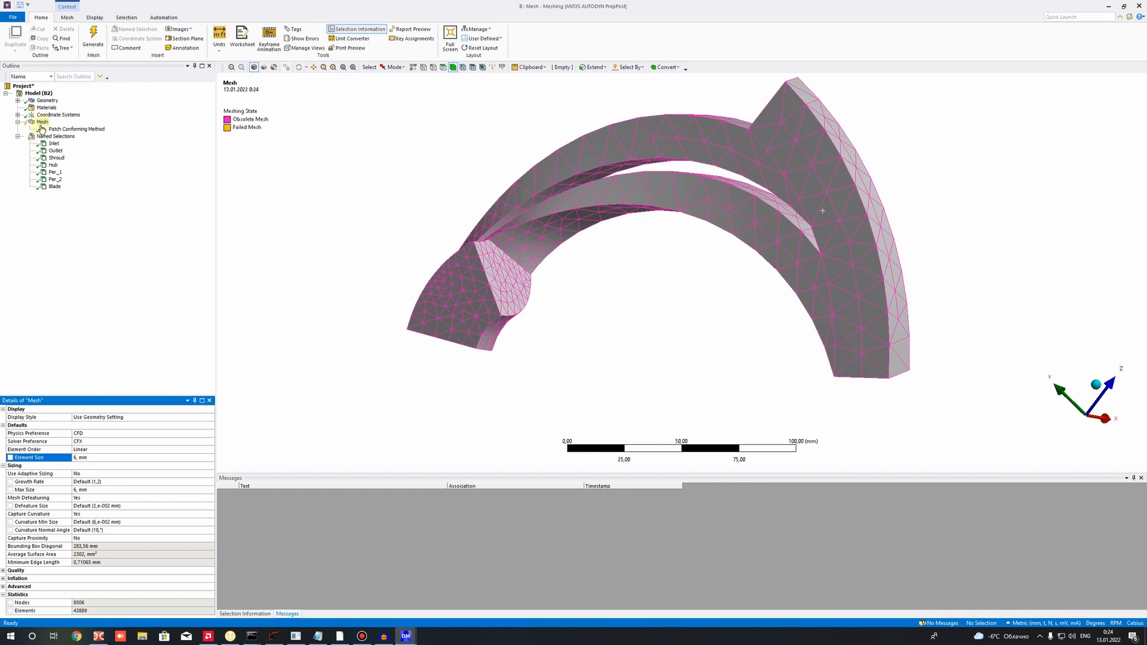
right_click(43, 122)
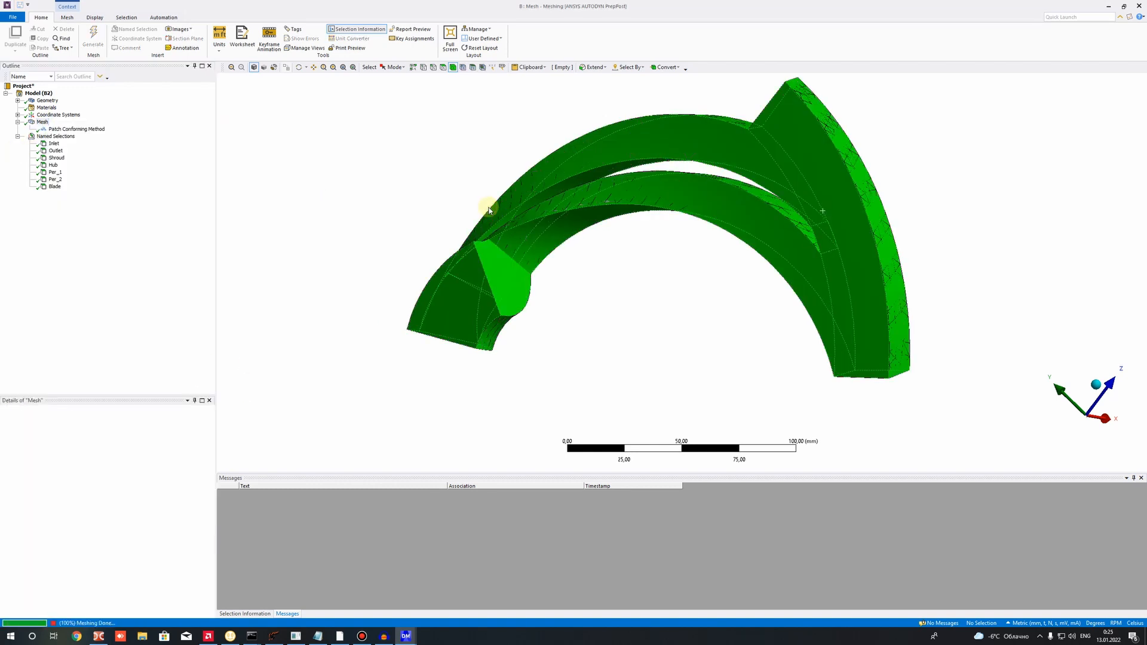
Examine the regenerated mesh around the blade's leading edge and read its node and element statistics.
middle_drag(525, 244, 519, 289)
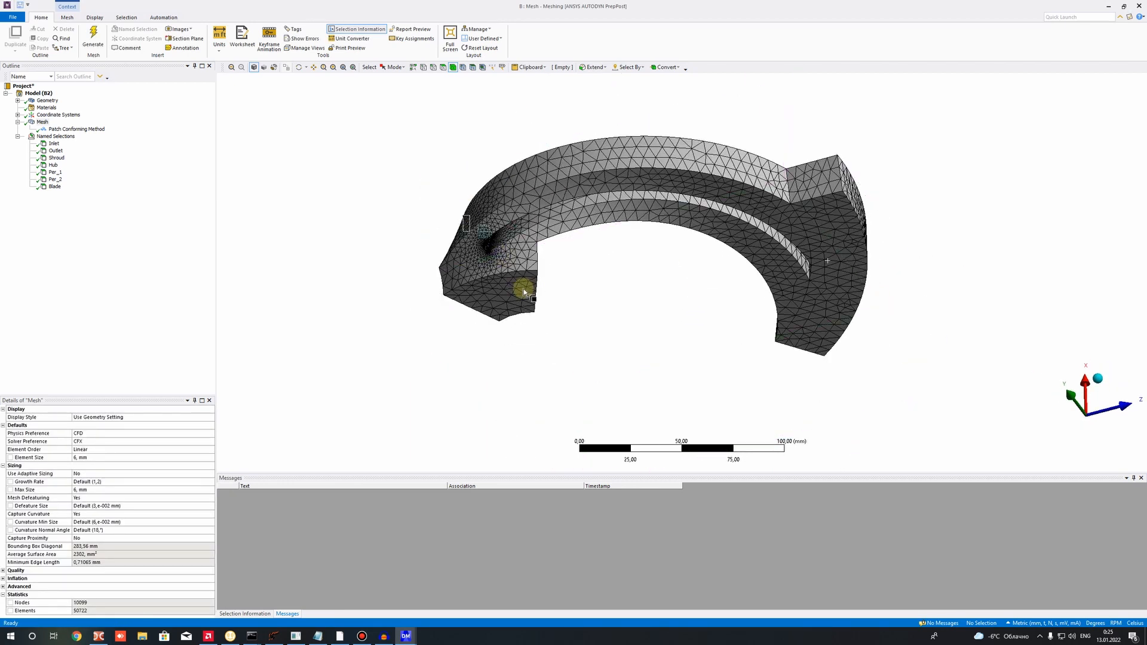
scroll(520, 289, up, 5)
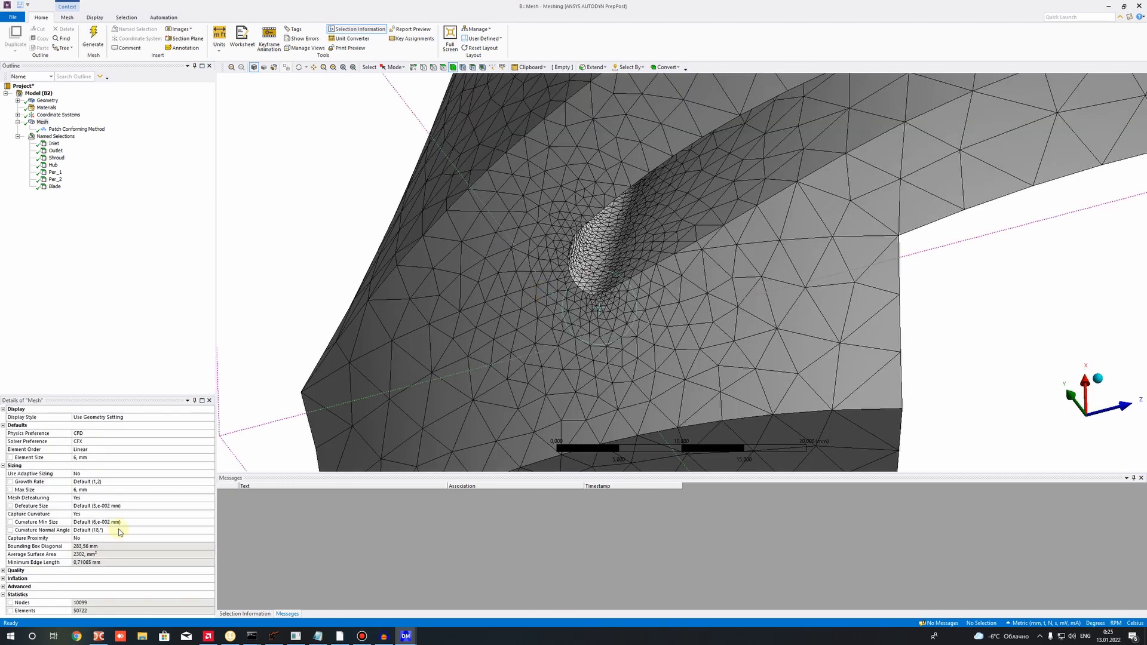
click(75, 610)
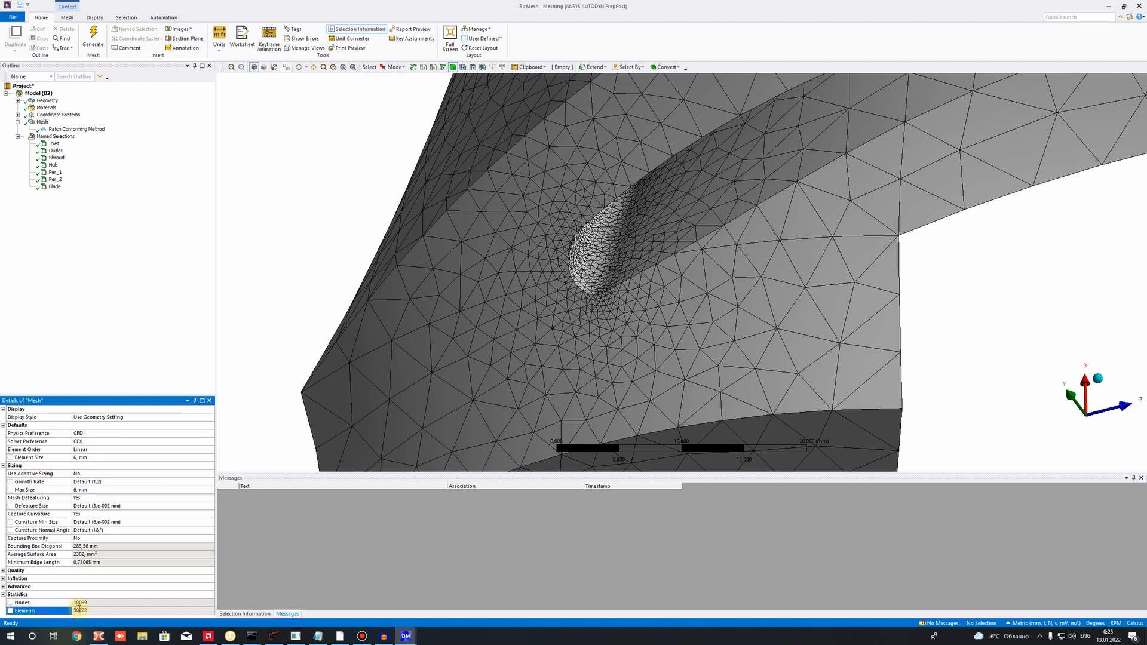
scroll(598, 334, down, 5)
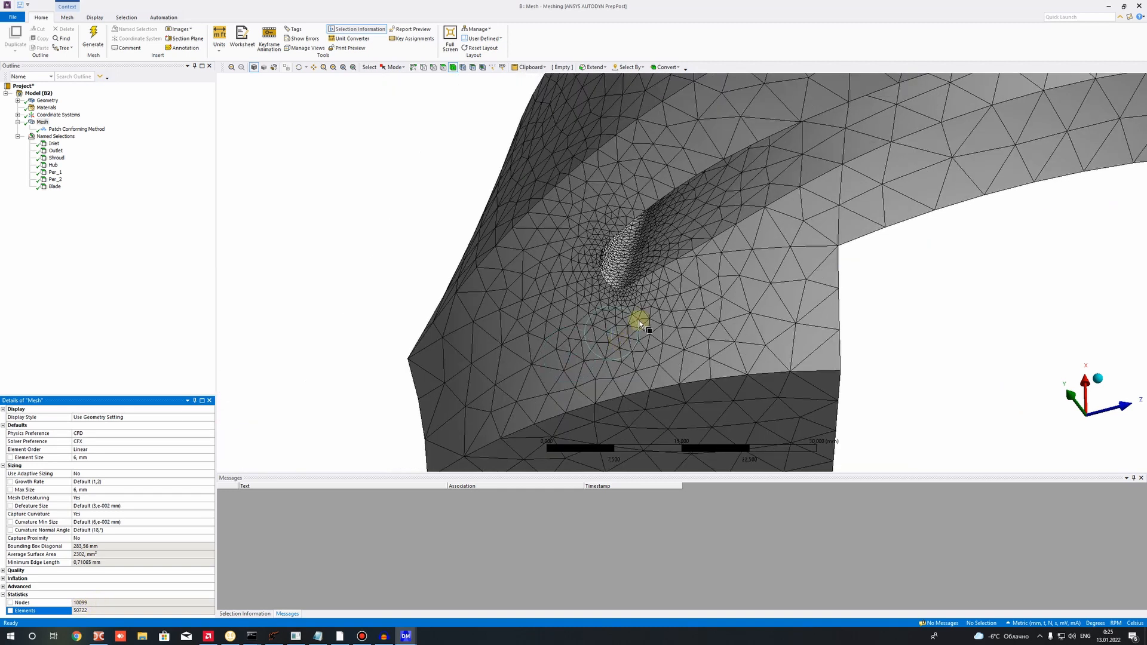
middle_drag(754, 218, 1035, 287)
right_drag(630, 202, 745, 332)
middle_drag(752, 331, 699, 239)
scroll(814, 326, down, 5)
right_drag(594, 197, 852, 393)
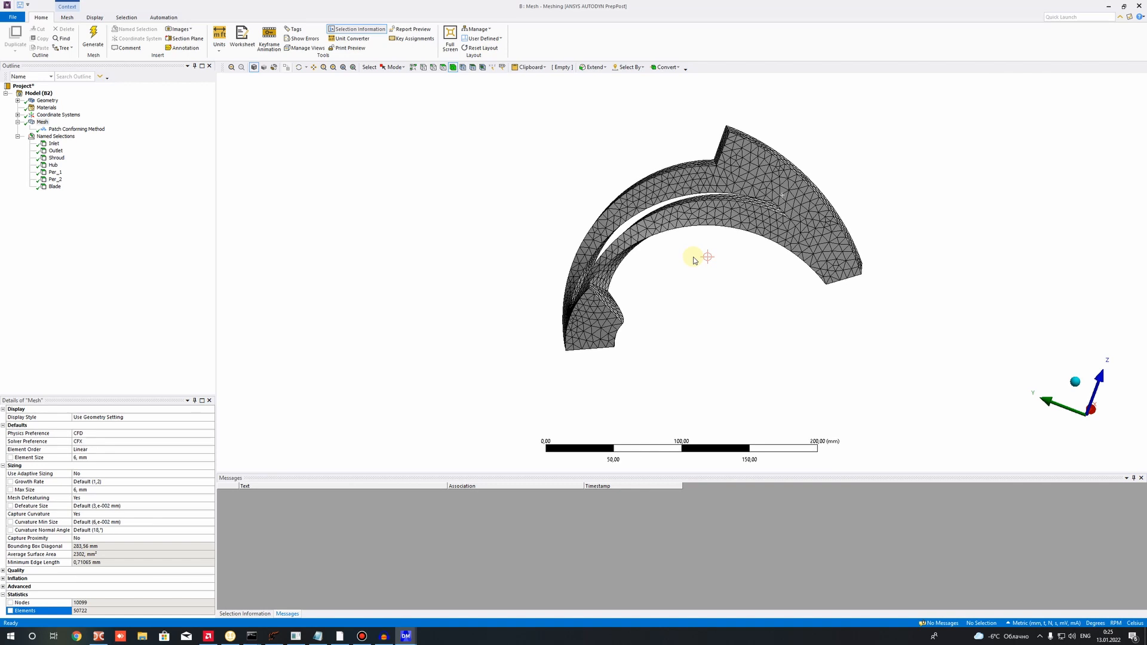
click(79, 611)
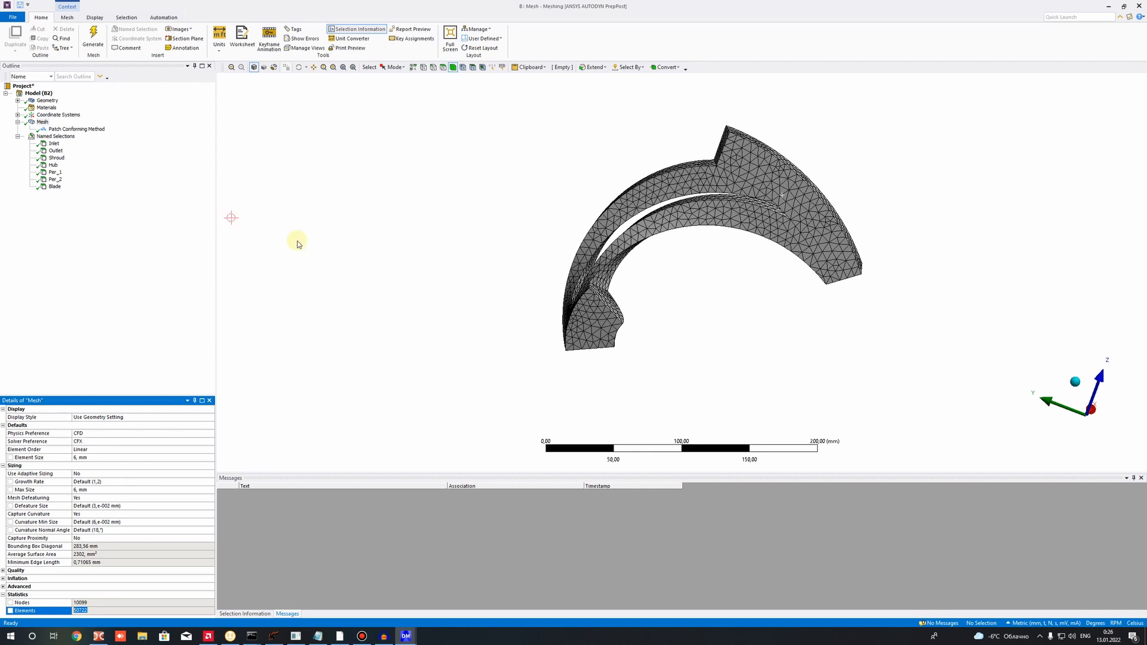
Examine the tetrahedral elements next to the blade walls along the passage.
middle_drag(512, 179, 658, 238)
right_drag(507, 126, 904, 397)
scroll(580, 293, down, 3)
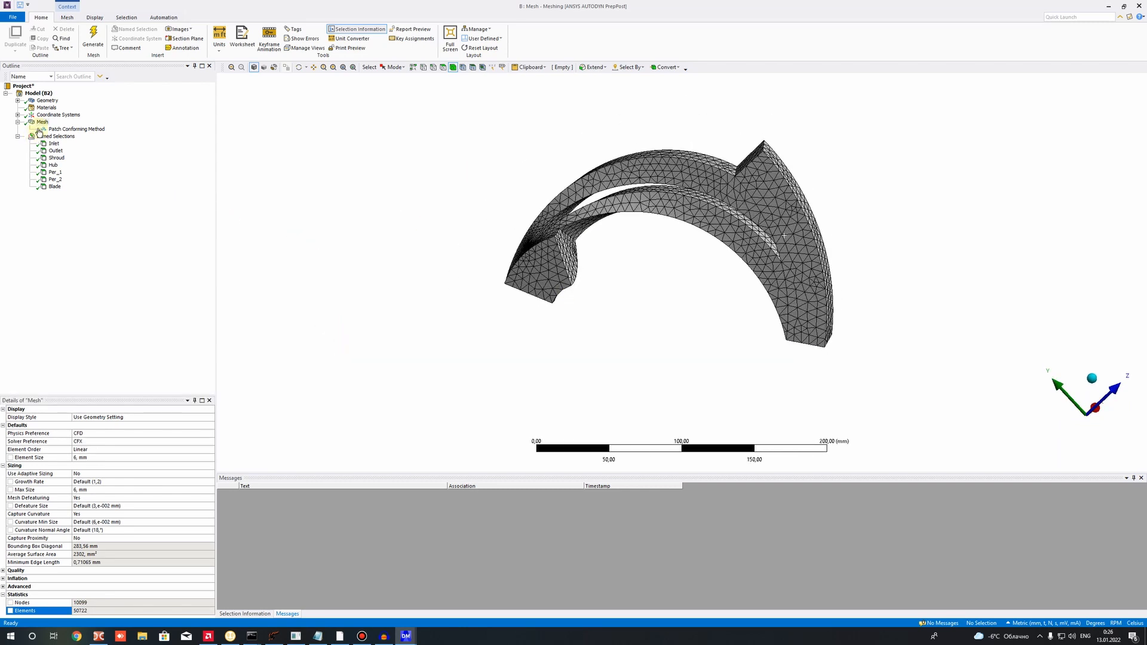
right_drag(620, 170, 752, 296)
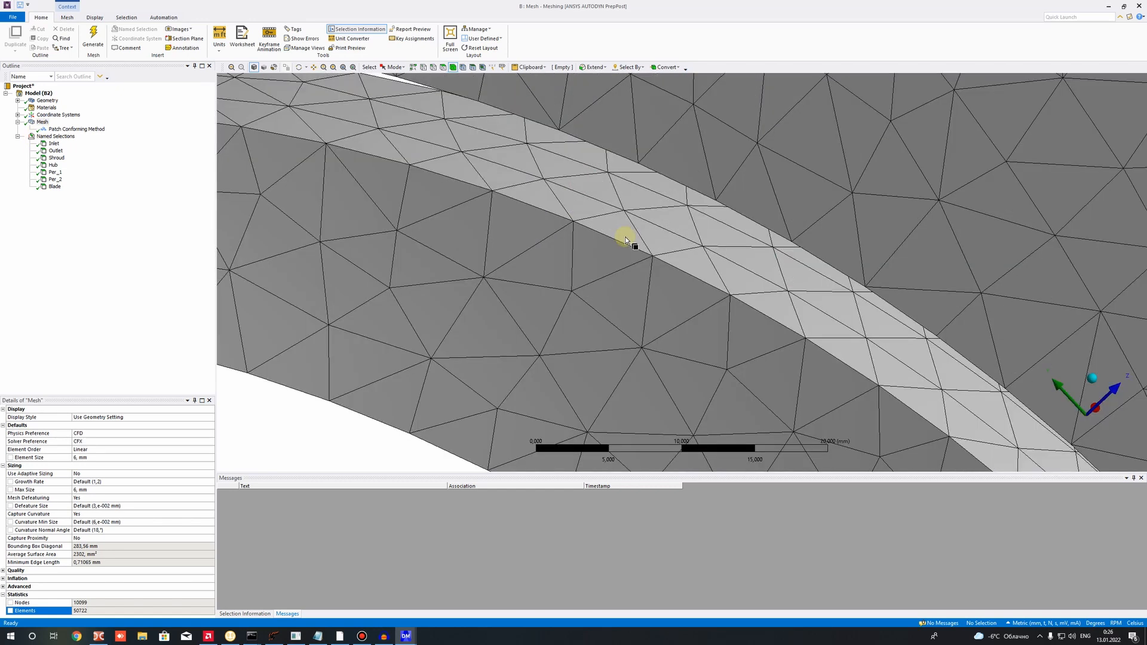
scroll(625, 237, down, 8)
middle_drag(609, 289, 328, 225)
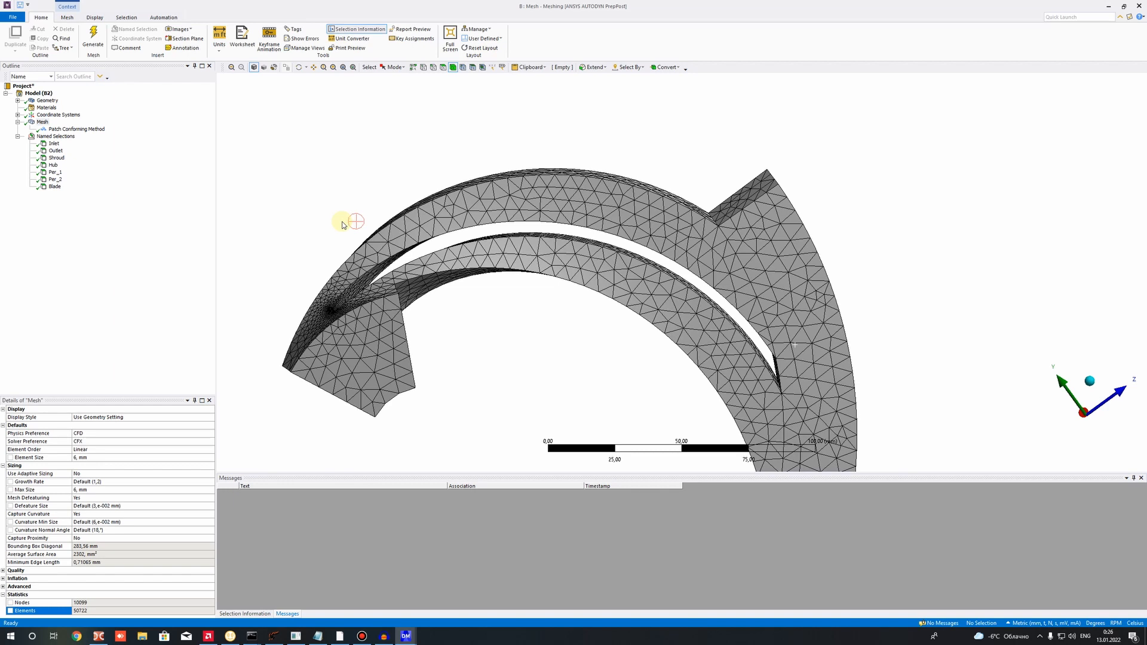
middle_drag(565, 256, 389, 258)
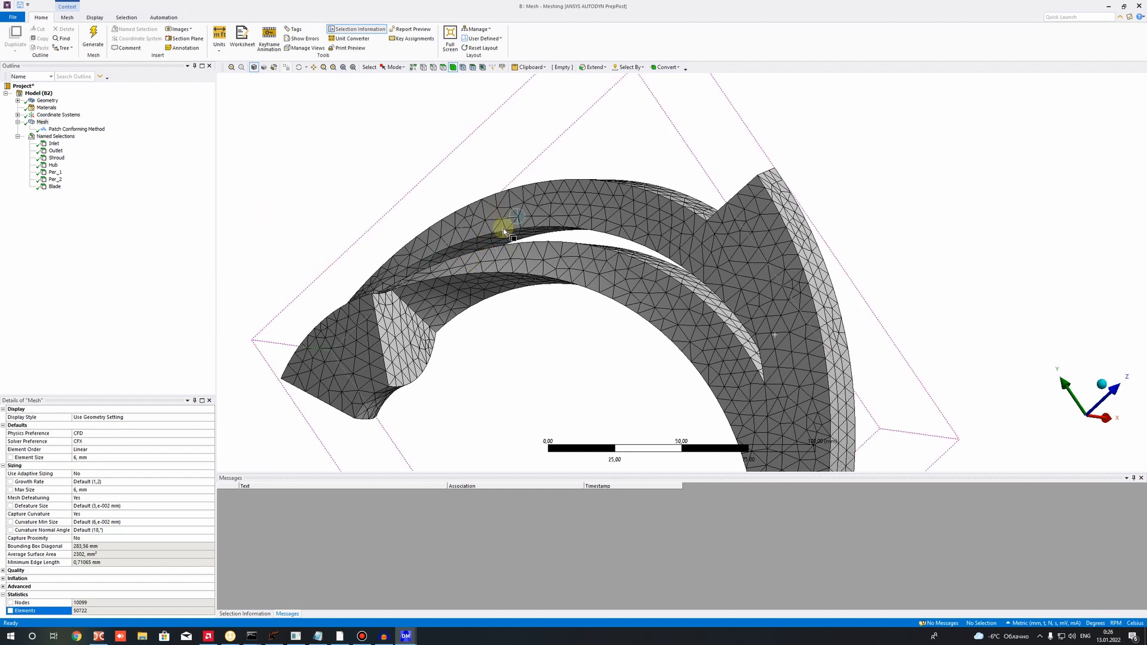
right_drag(477, 208, 613, 301)
scroll(586, 271, down, 7)
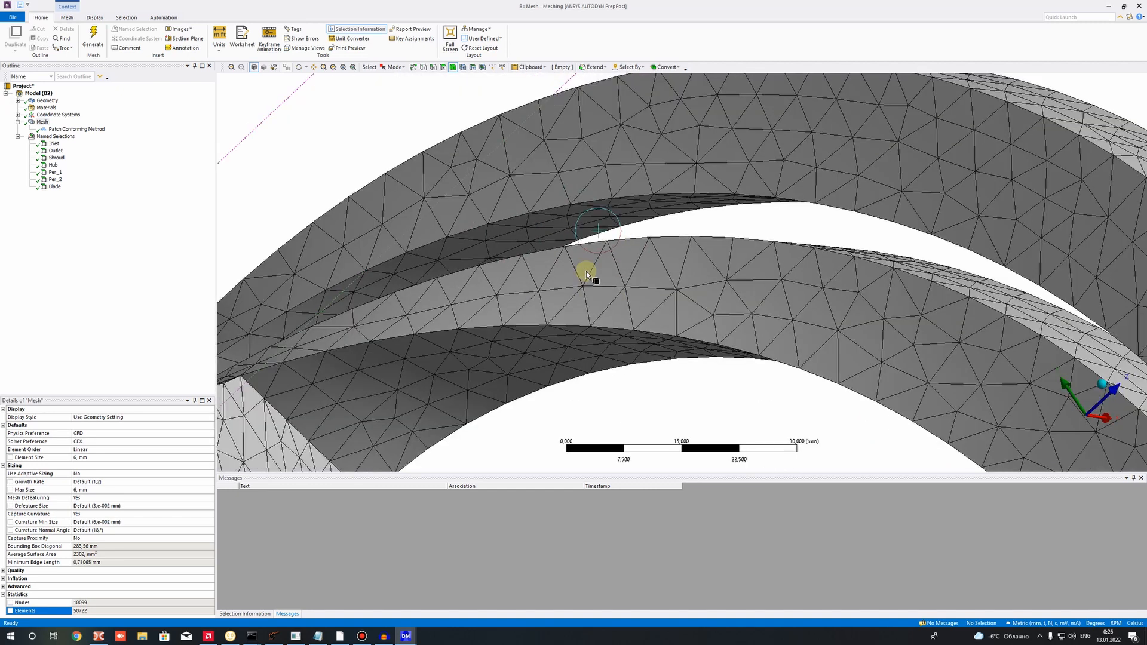
Insert an inflation control into the mesh and scope it to the passage body.
right_click(42, 126)
mouse_move(66, 128)
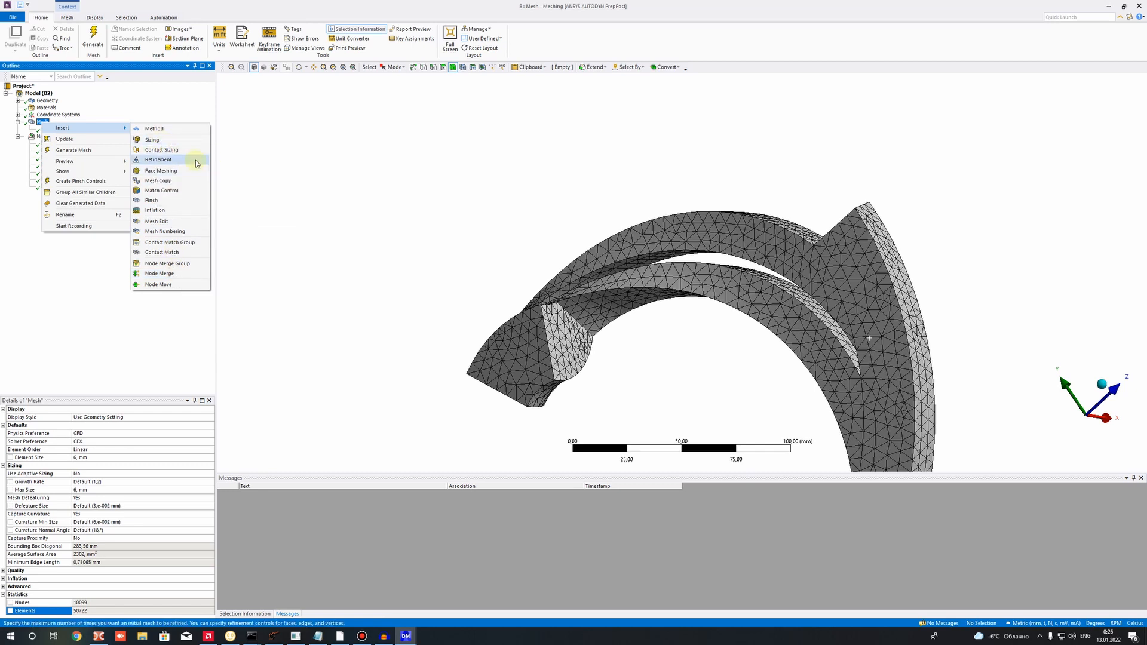
click(161, 211)
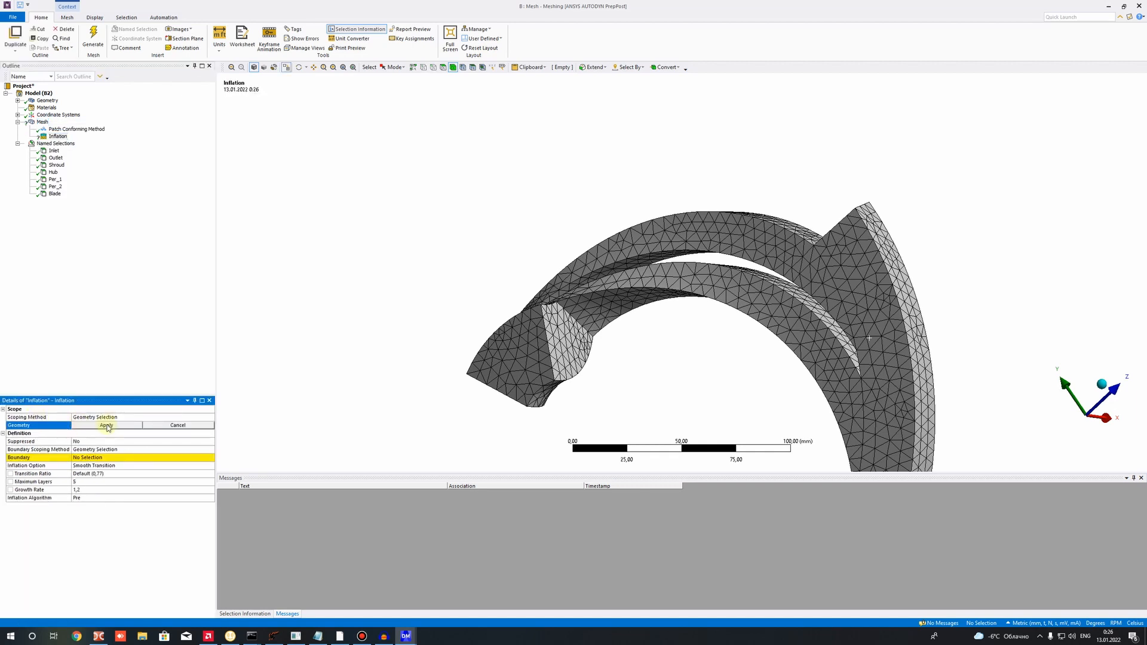
click(520, 331)
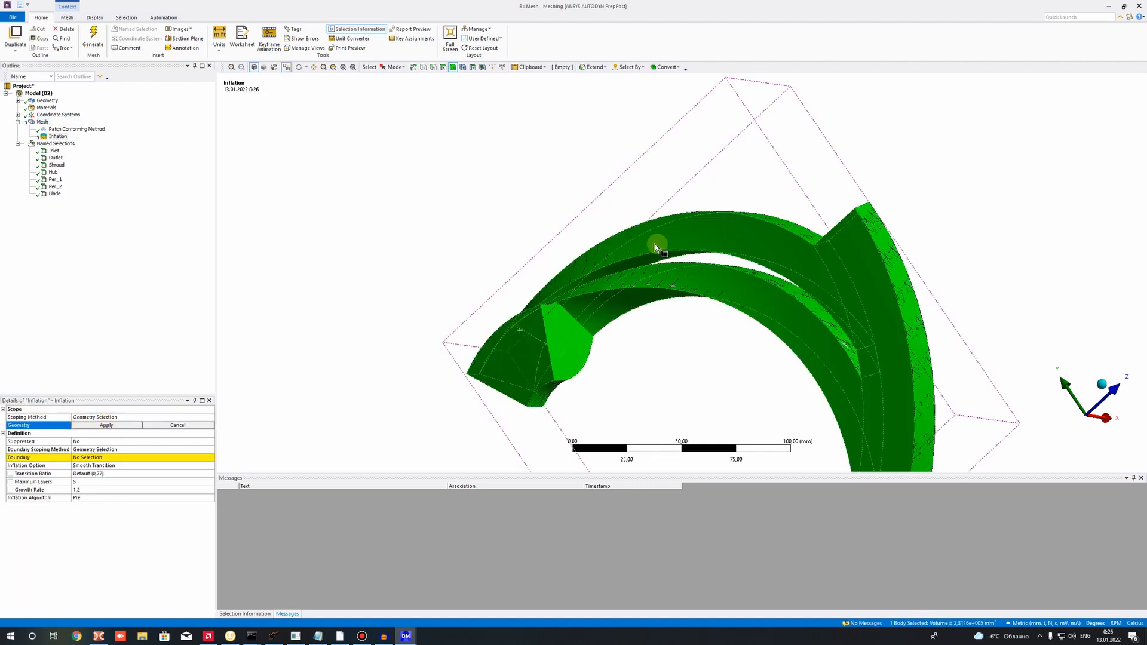
click(106, 426)
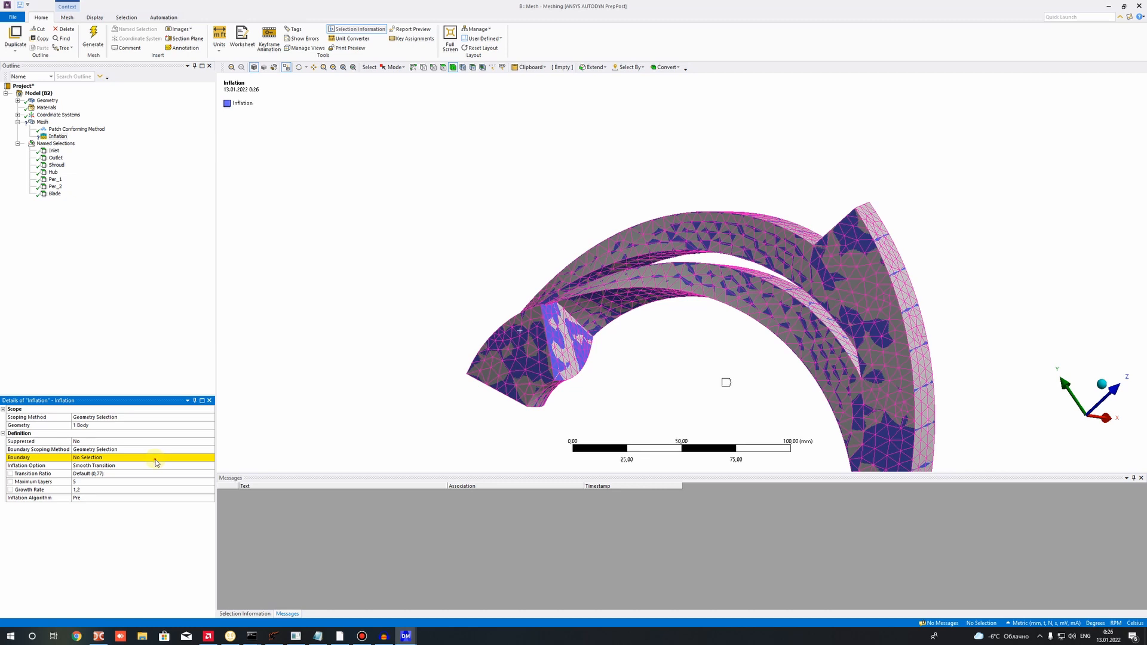
Define the inflation's boundary by named selections, choosing Blade, Shroud and Hub.
click(155, 458)
click(210, 450)
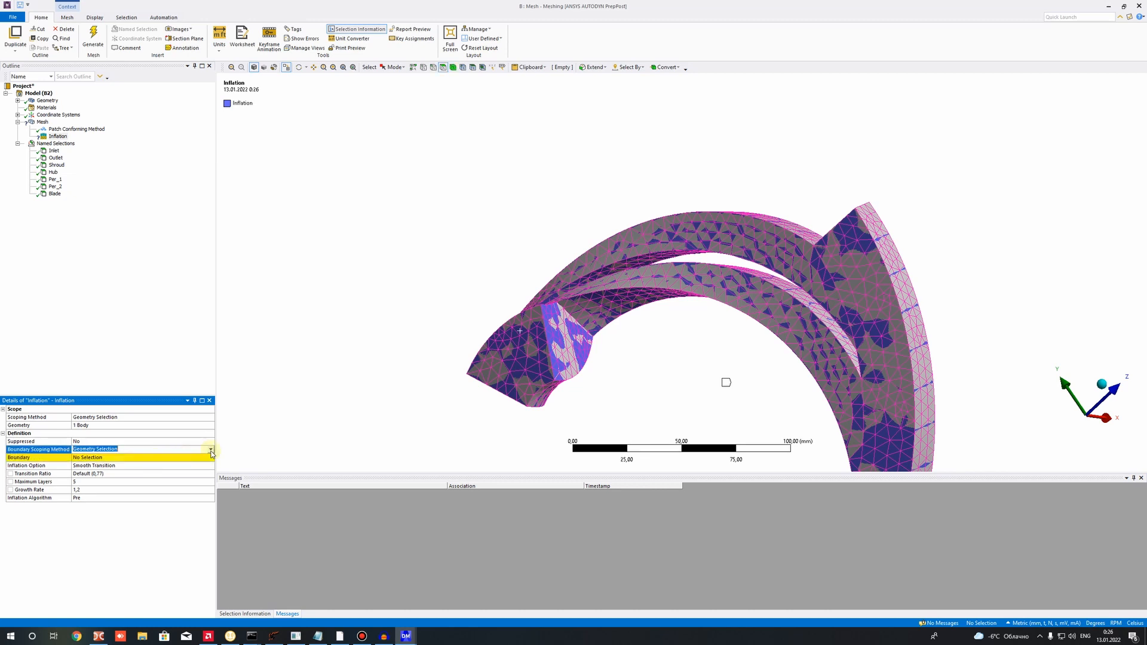
click(211, 450)
click(96, 465)
click(143, 458)
click(147, 457)
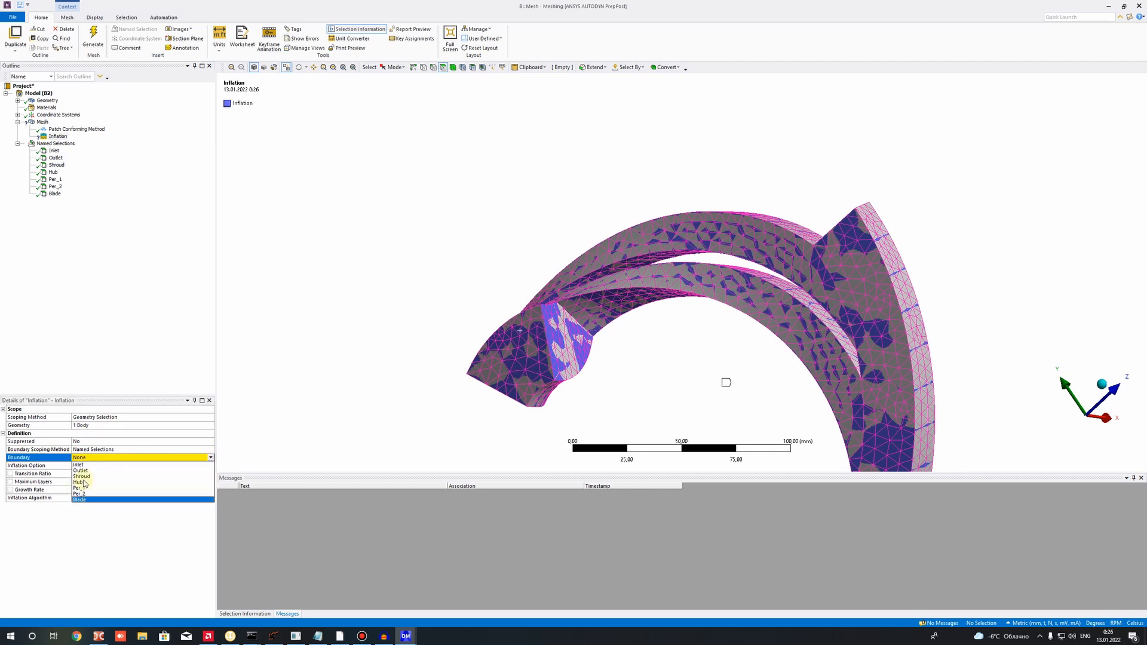
ctrl+click(82, 478)
ctrl+click(82, 483)
click(102, 533)
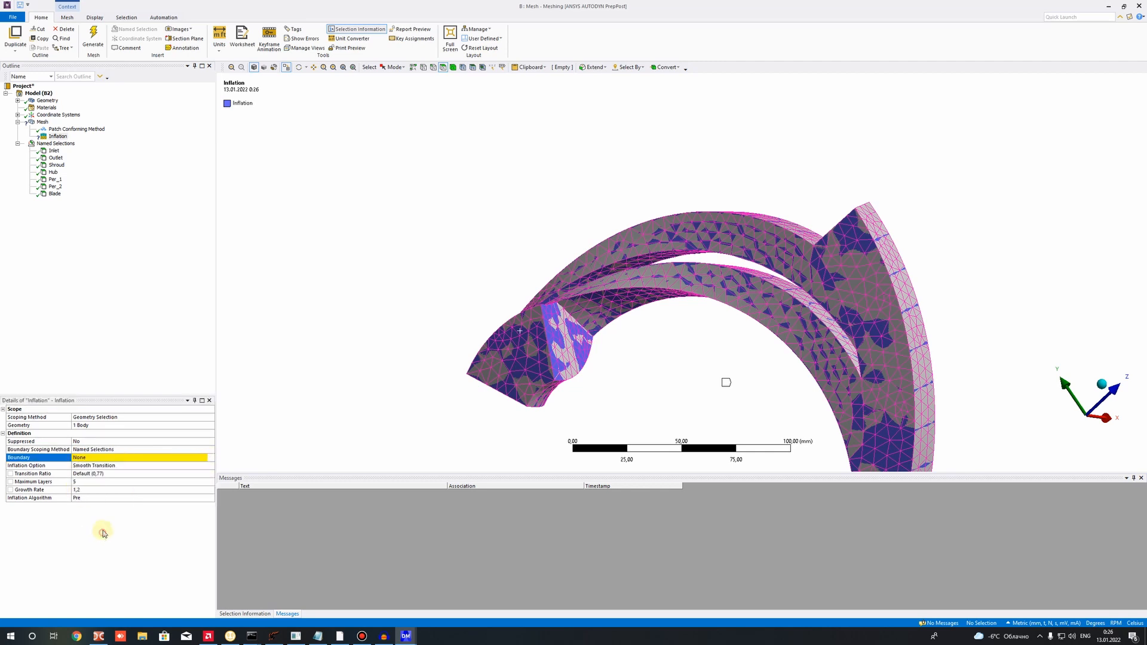
Set the smooth-transition inflation's transition ratio to 0,5.
click(126, 466)
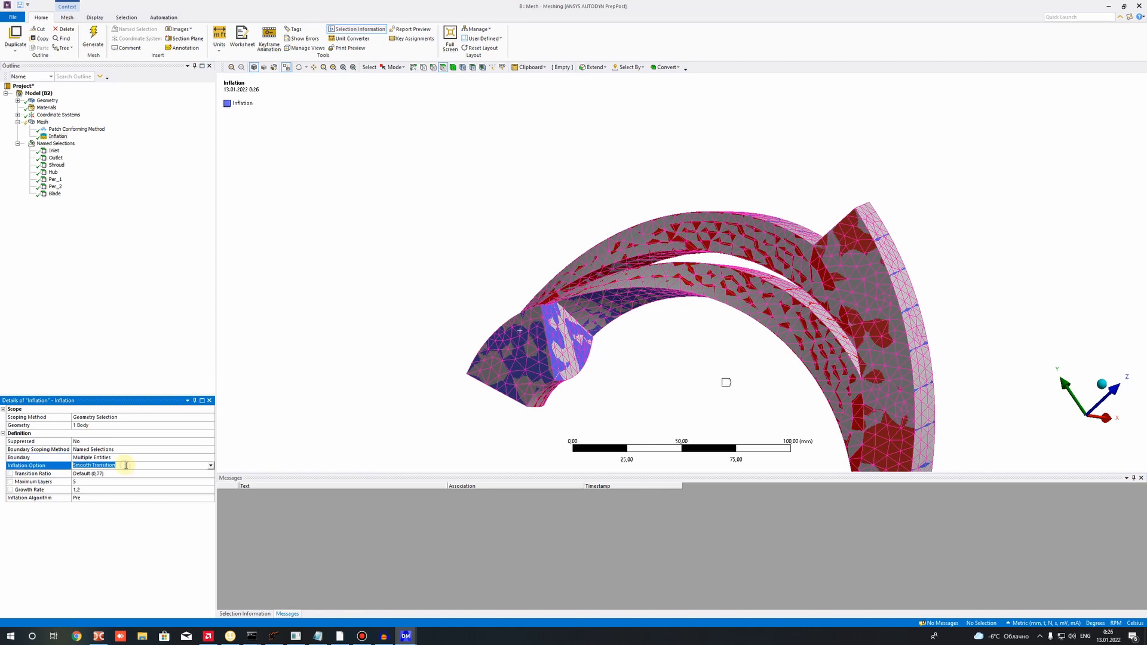
click(112, 473)
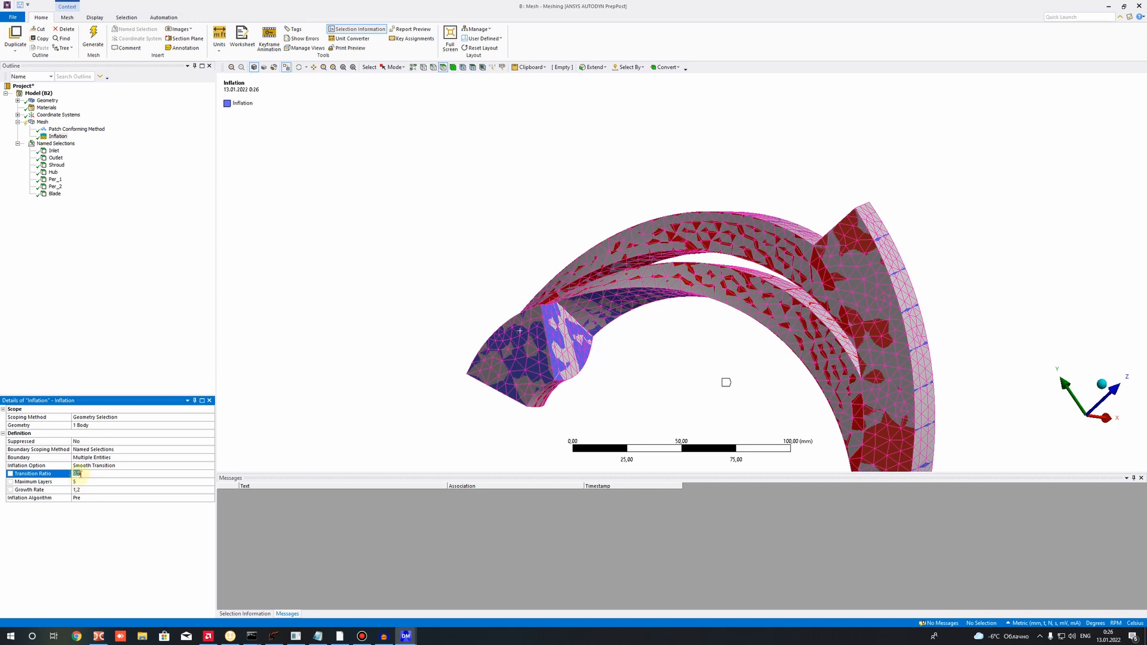
key(Return)
scroll(651, 121, up, 5)
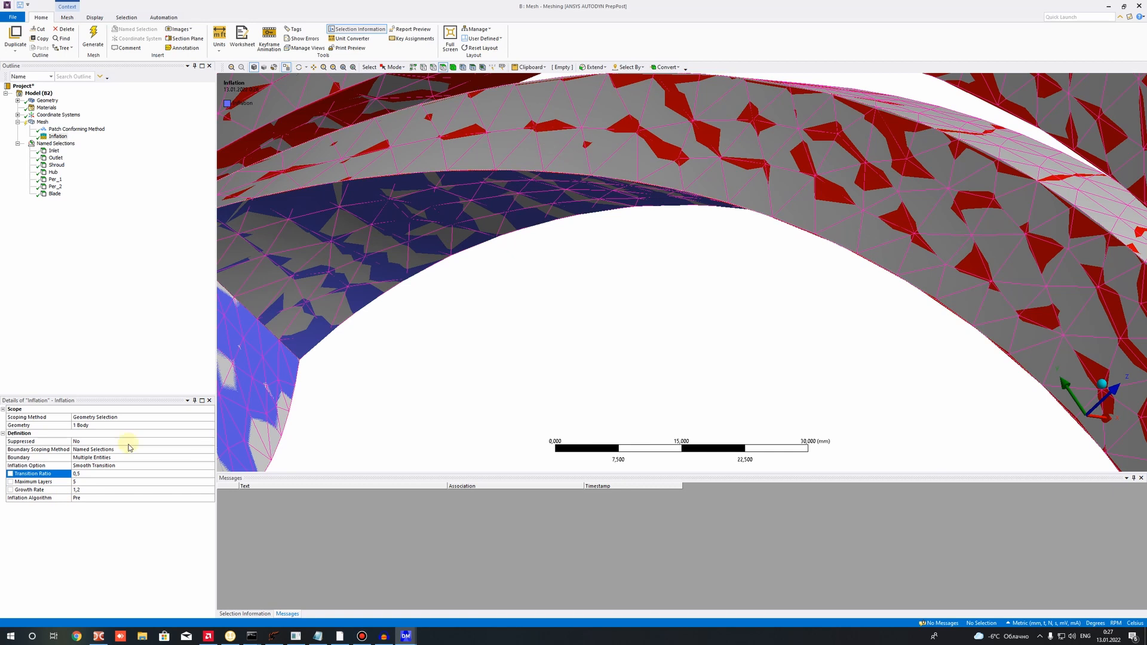
Set the inflation's growth rate to 1,3, leaving the maximum layers at 5.
click(121, 481)
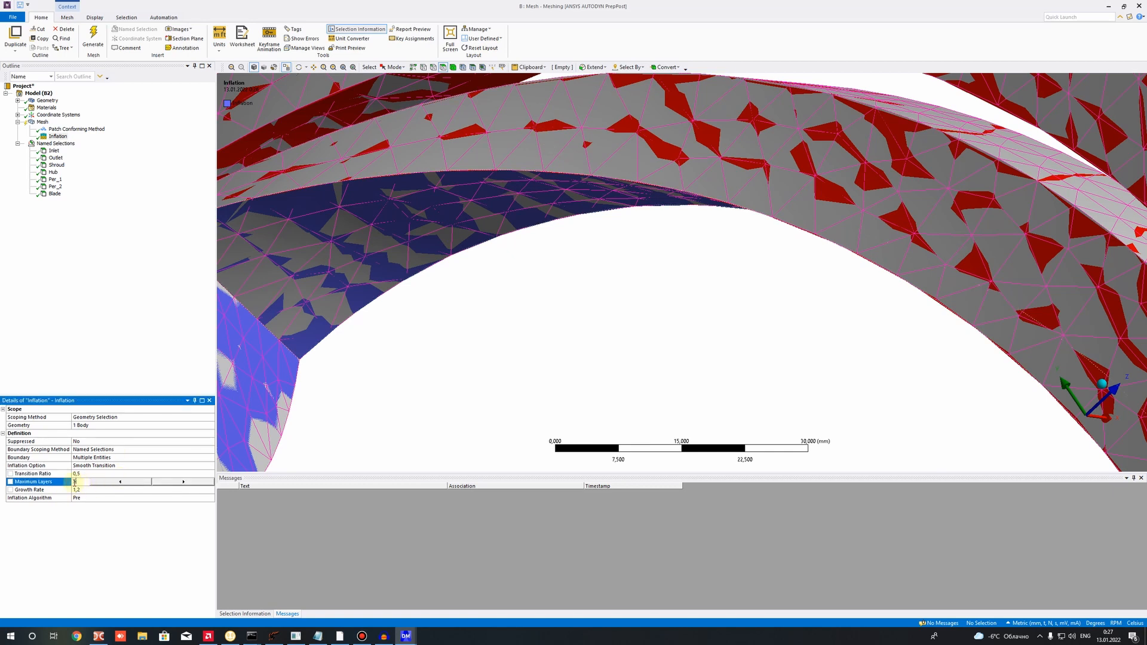
click(87, 490)
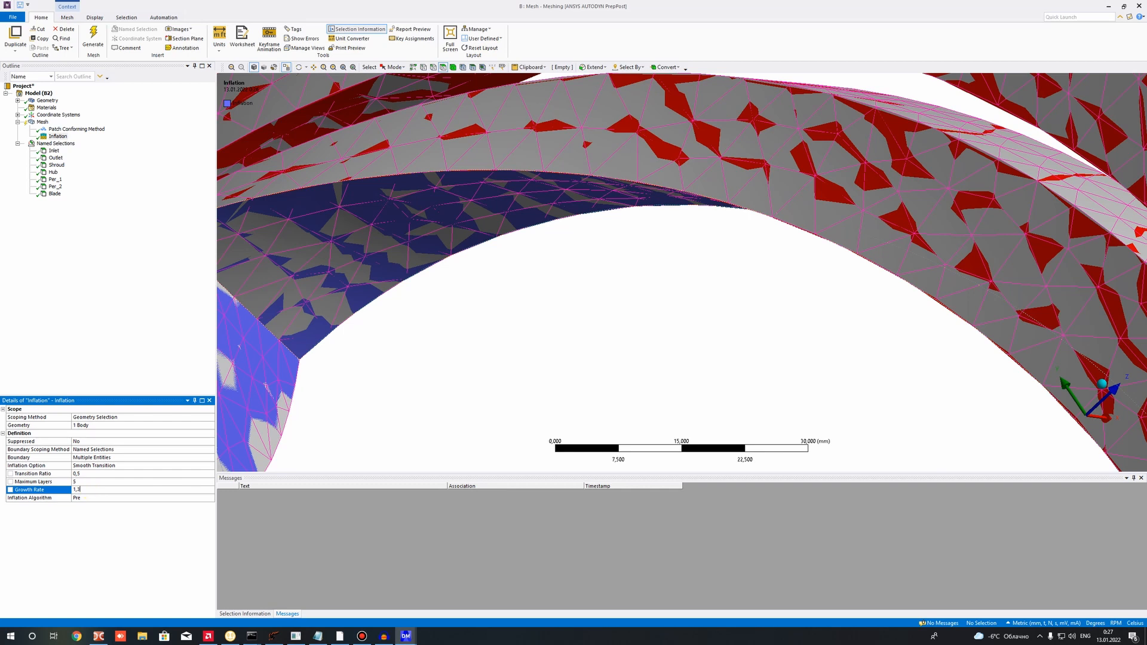
click(74, 482)
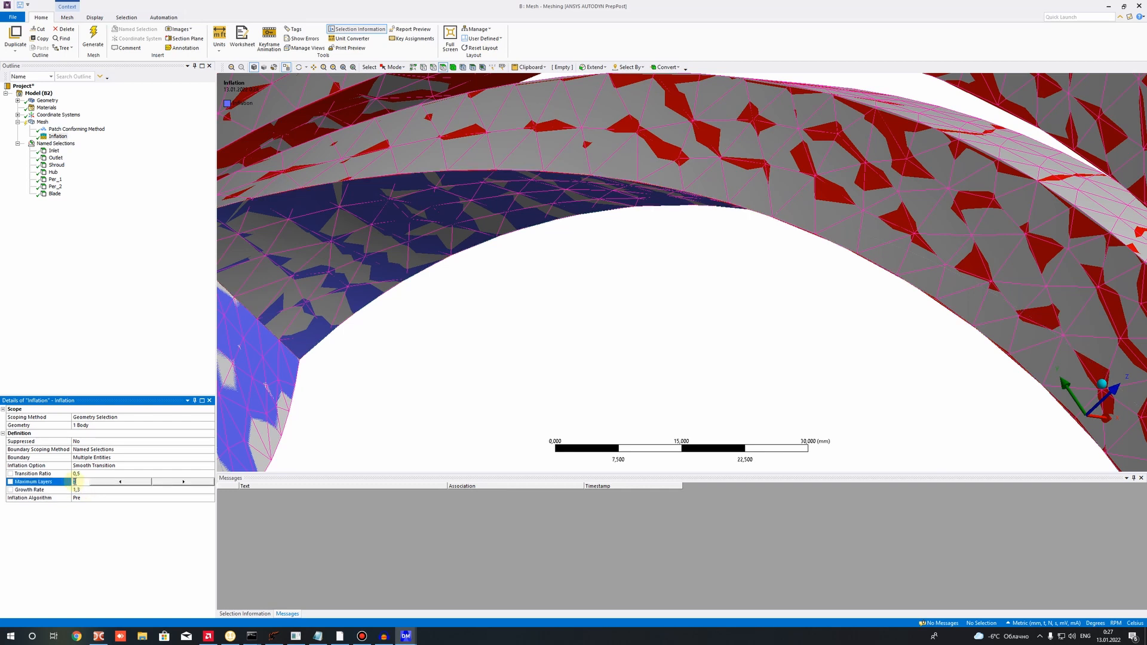
click(75, 489)
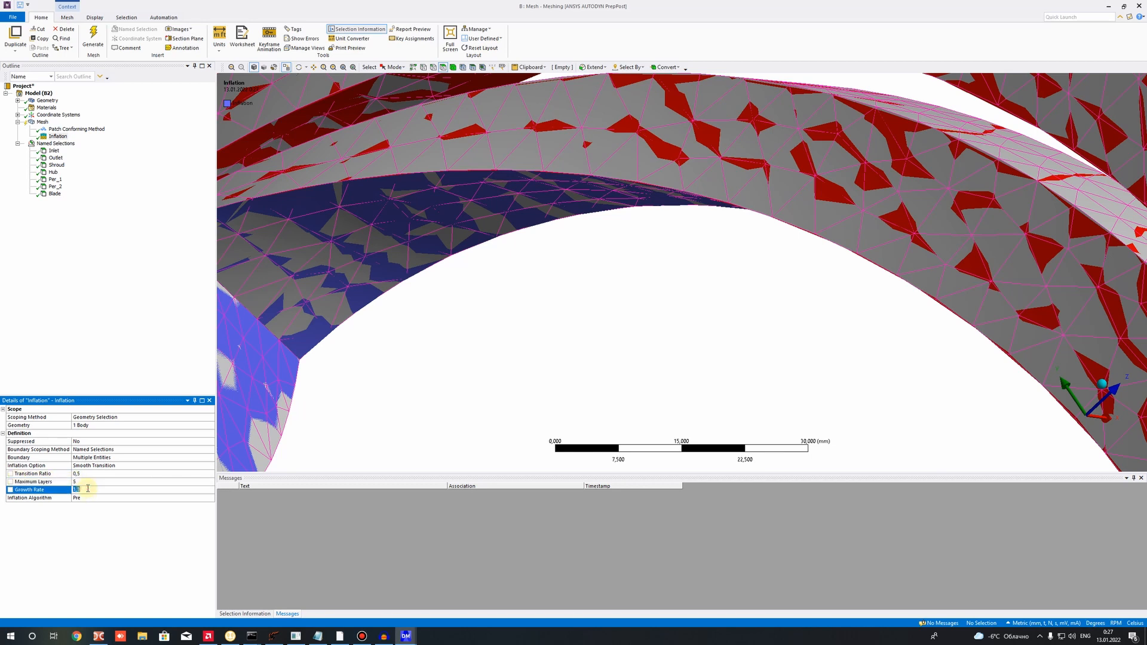
drag(73, 489, 81, 490)
click(77, 490)
click(76, 482)
click(77, 490)
click(79, 482)
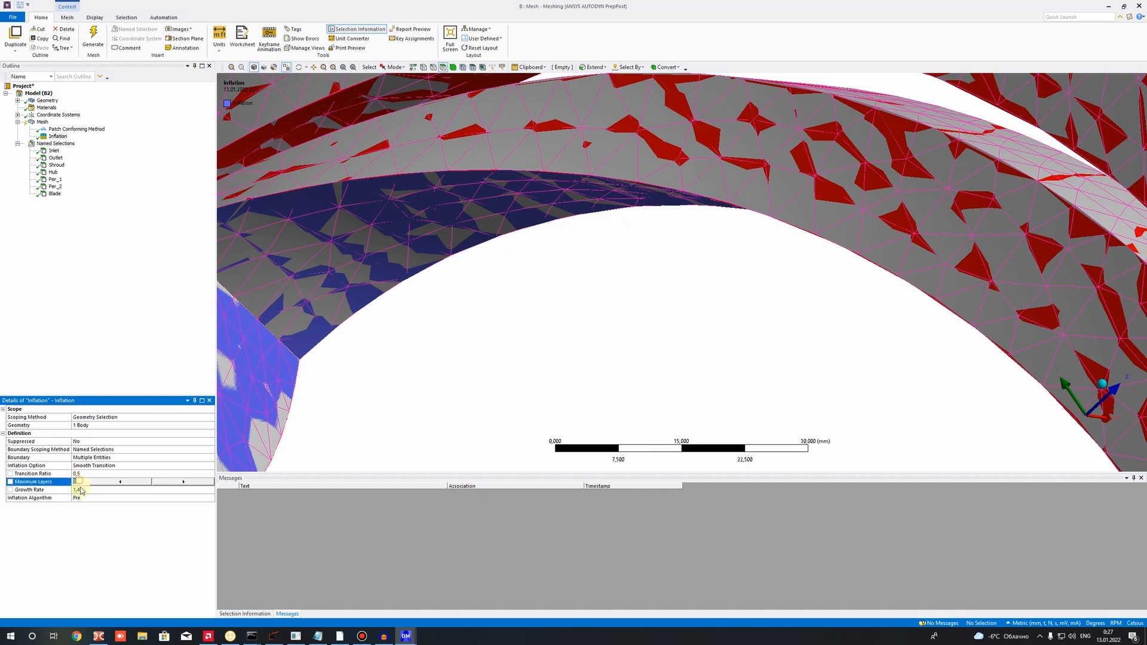
Generate the passage mesh with the inflation layers.
right_click(40, 123)
click(66, 149)
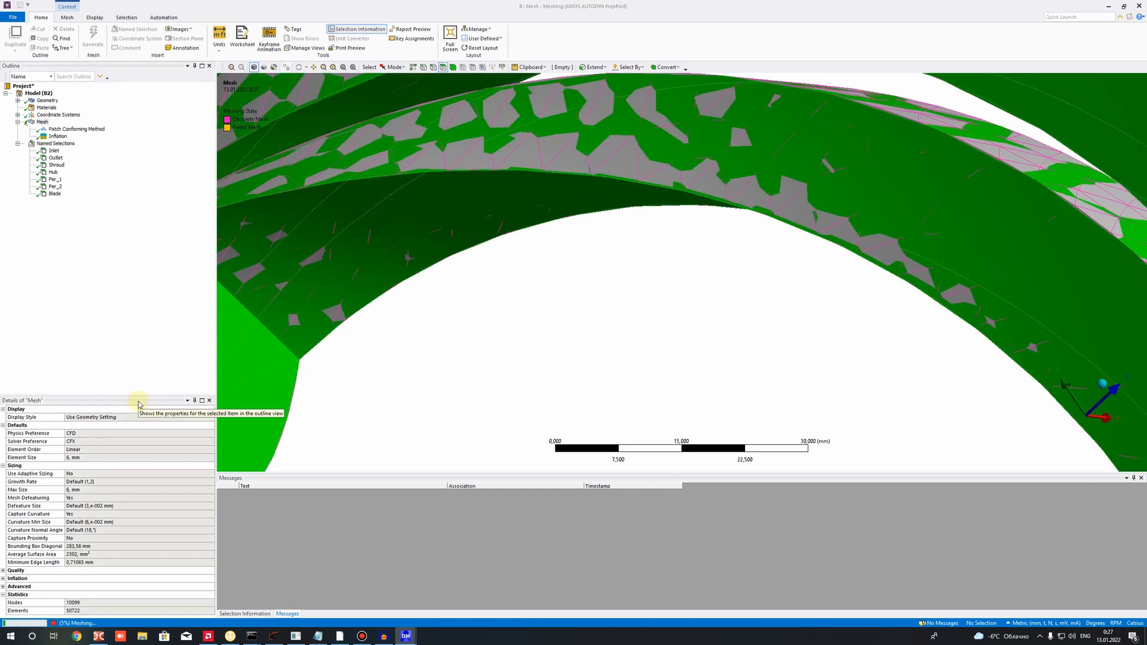
Examine the inflation layers of the generated mesh along the passage's end faces and walls.
scroll(605, 324, down, 4)
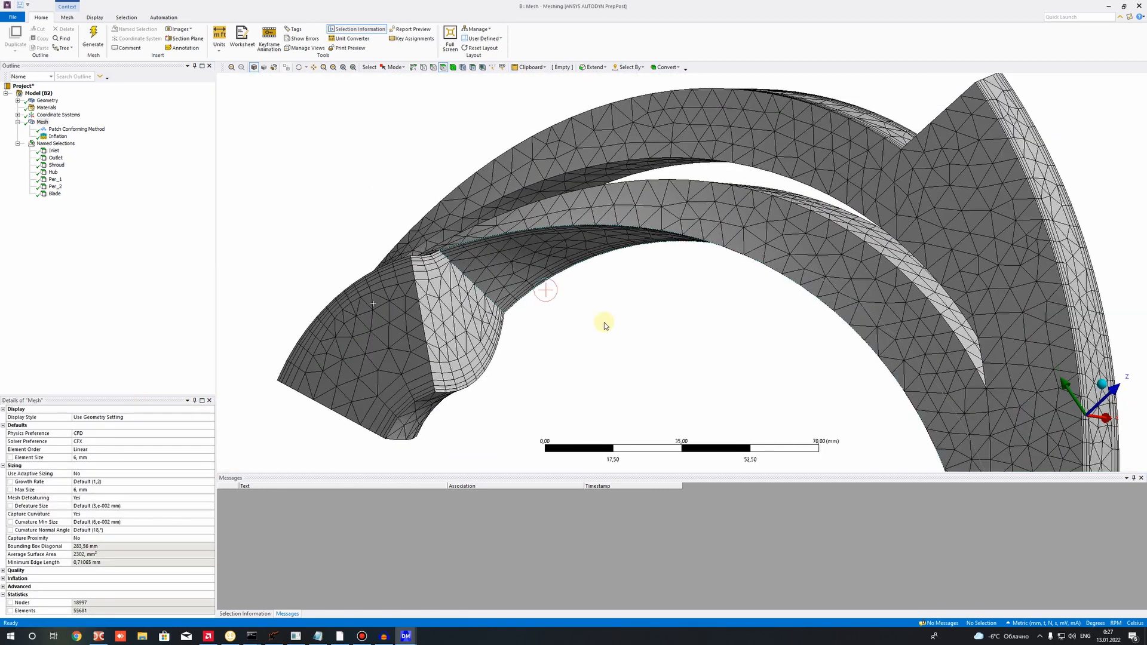
scroll(604, 323, down, 5)
middle_drag(542, 296, 745, 214)
scroll(661, 208, up, 8)
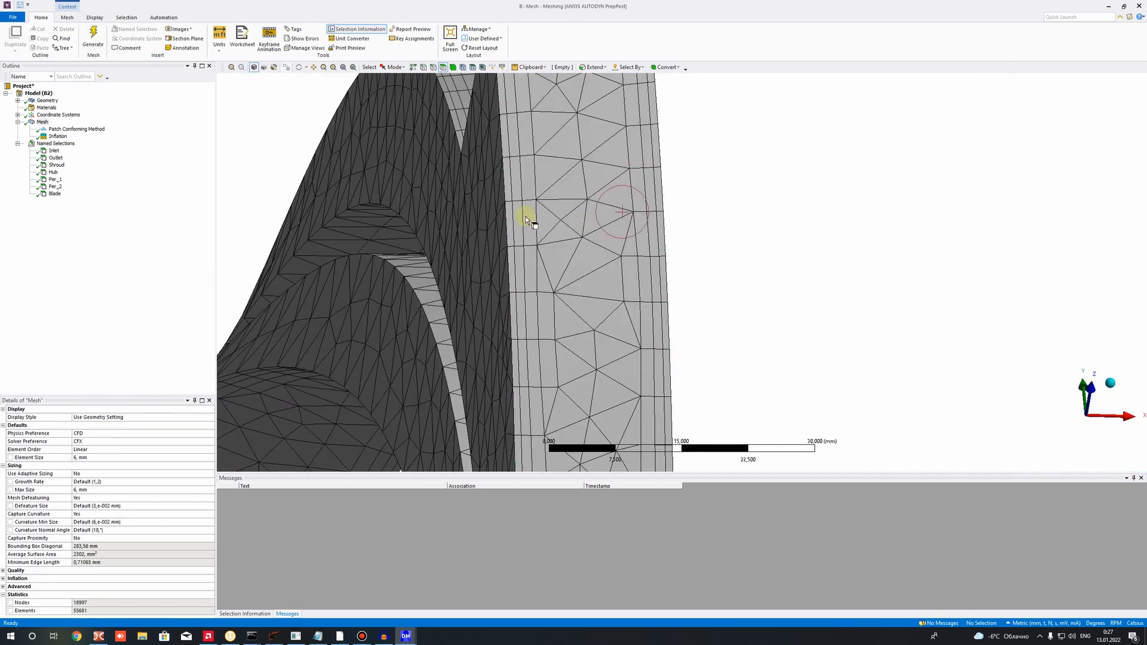
scroll(508, 203, down, 2)
scroll(657, 174, up, 8)
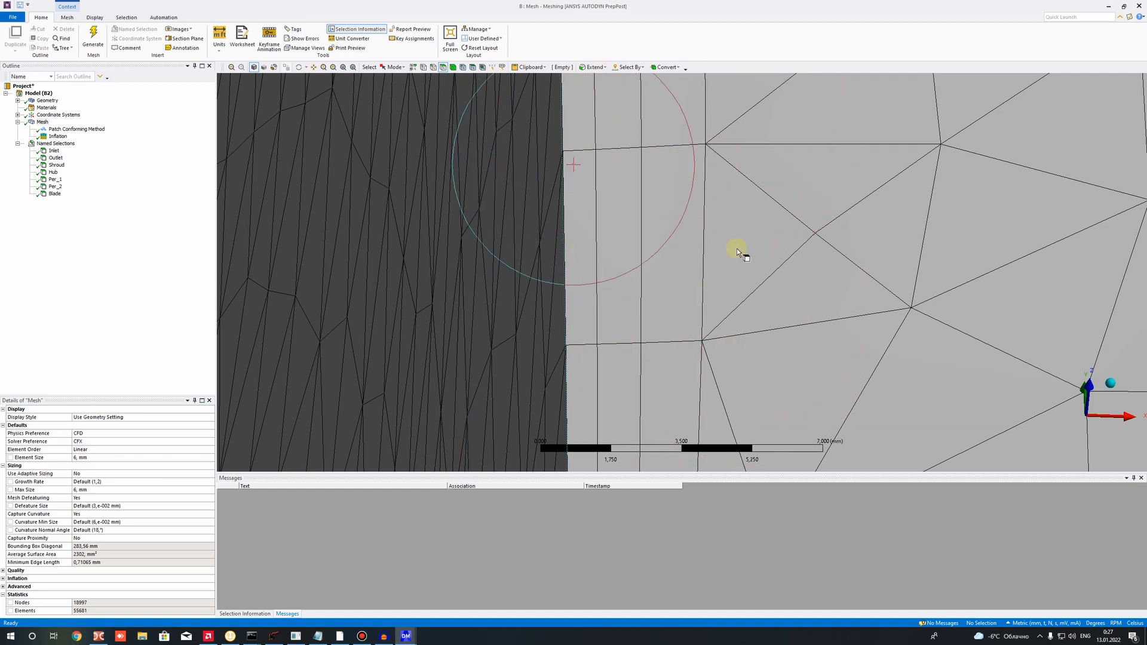
scroll(665, 239, down, 8)
middle_drag(622, 231, 502, 227)
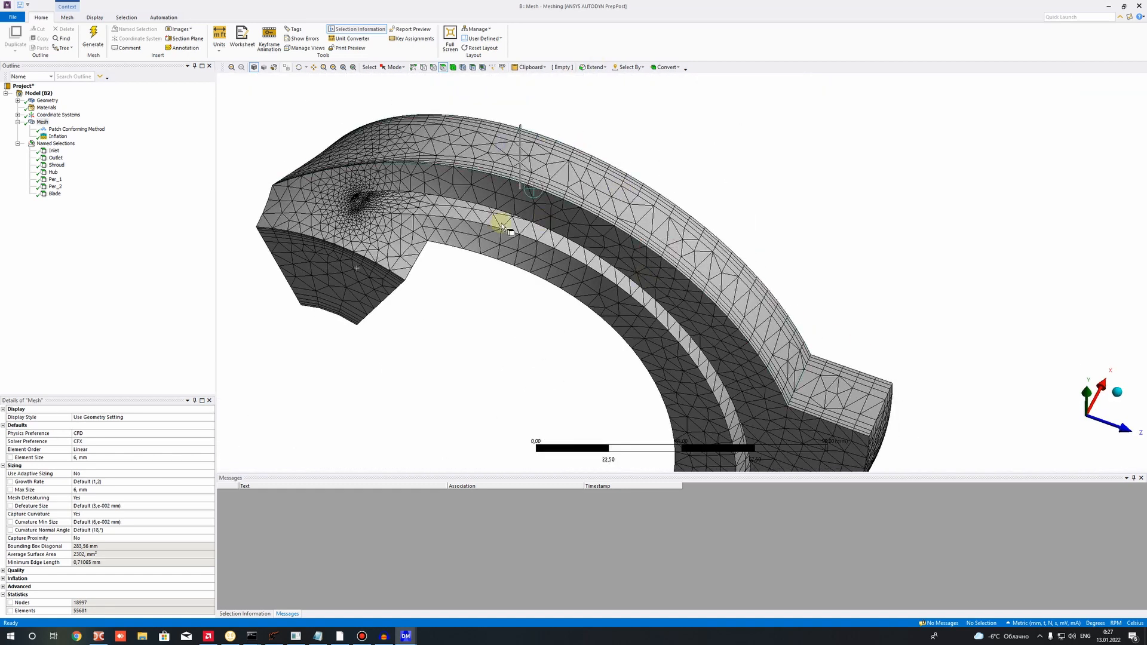
scroll(502, 227, up, 3)
scroll(582, 284, down, 2)
middle_drag(581, 285, 847, 259)
scroll(604, 266, up, 3)
scroll(466, 266, down, 2)
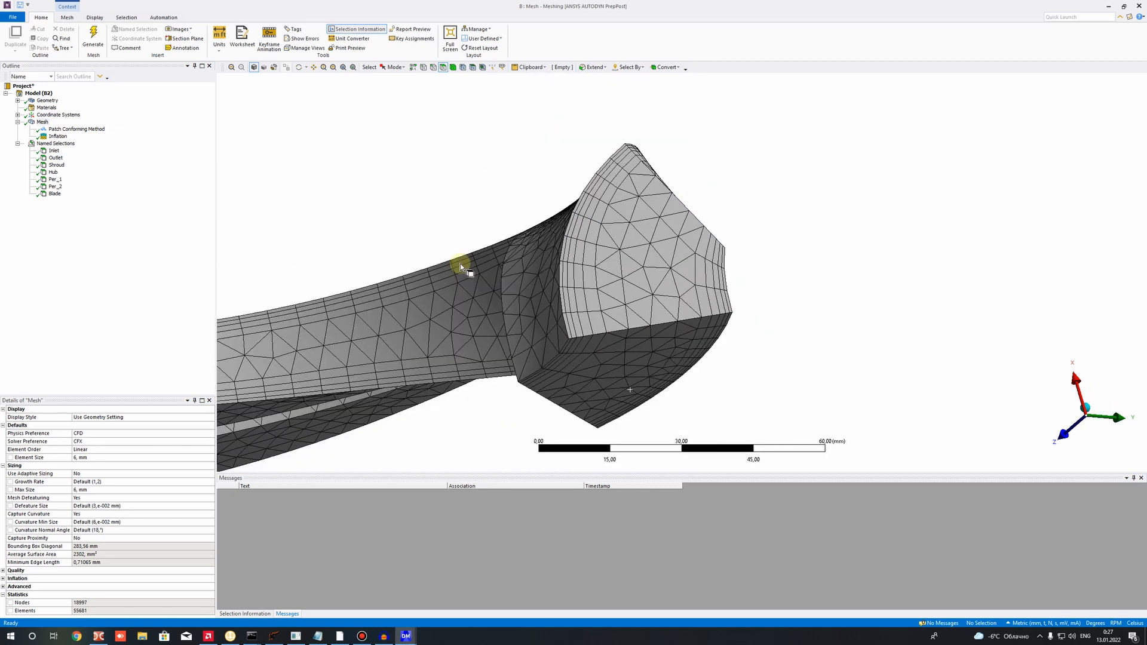
Review the overall passage mesh from several sides and check its element statistics.
scroll(461, 265, down, 3)
middle_drag(461, 264, 684, 322)
scroll(683, 322, down, 4)
middle_drag(517, 185, 469, 229)
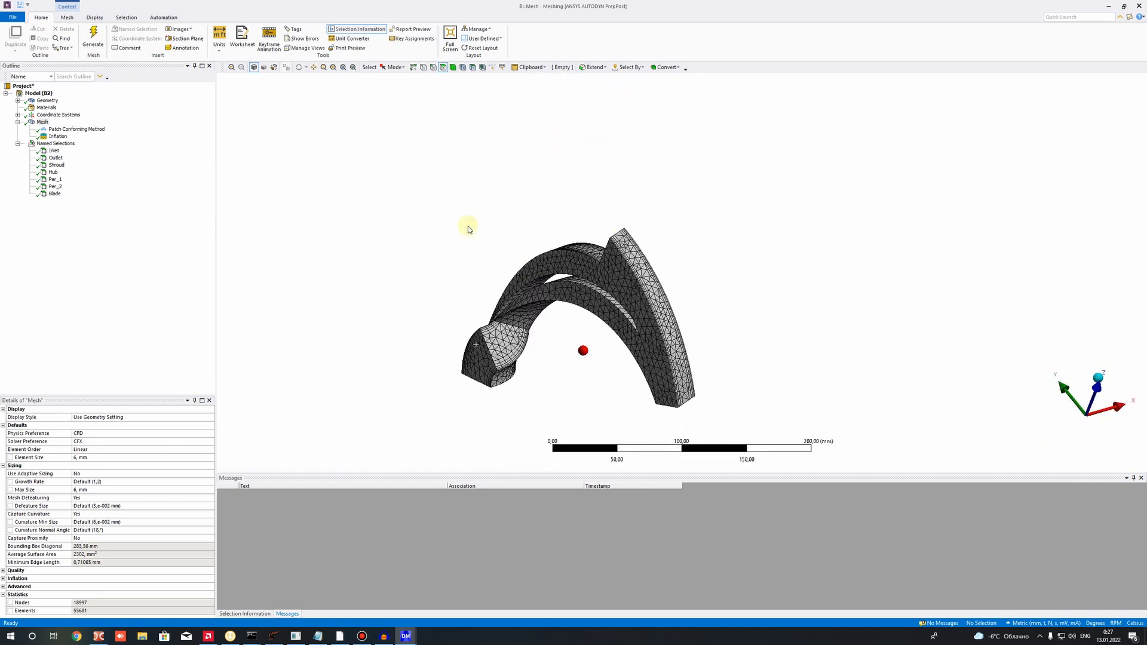
right_drag(448, 224, 729, 397)
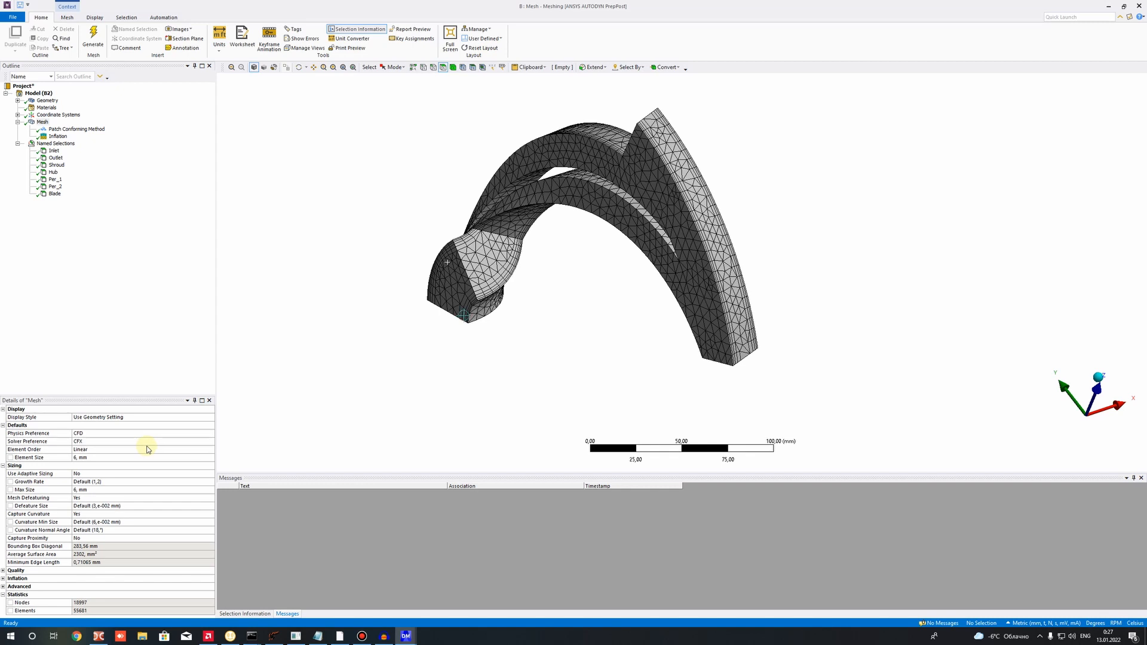
click(73, 611)
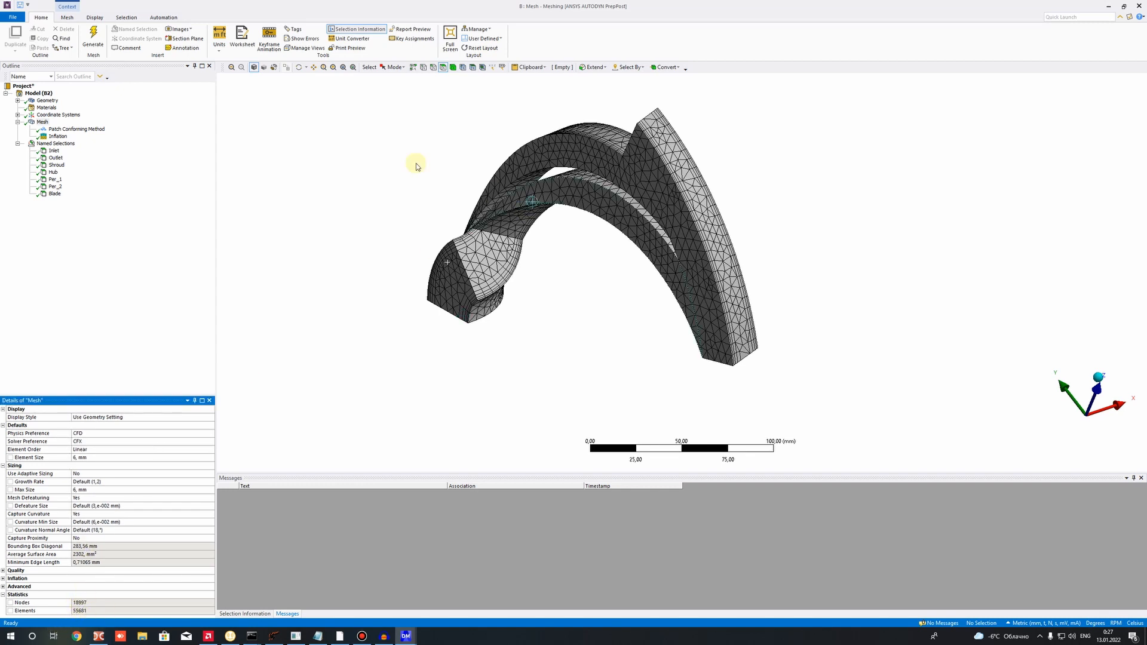
scroll(419, 167, down, 3)
middle_drag(427, 168, 456, 110)
right_drag(456, 110, 761, 371)
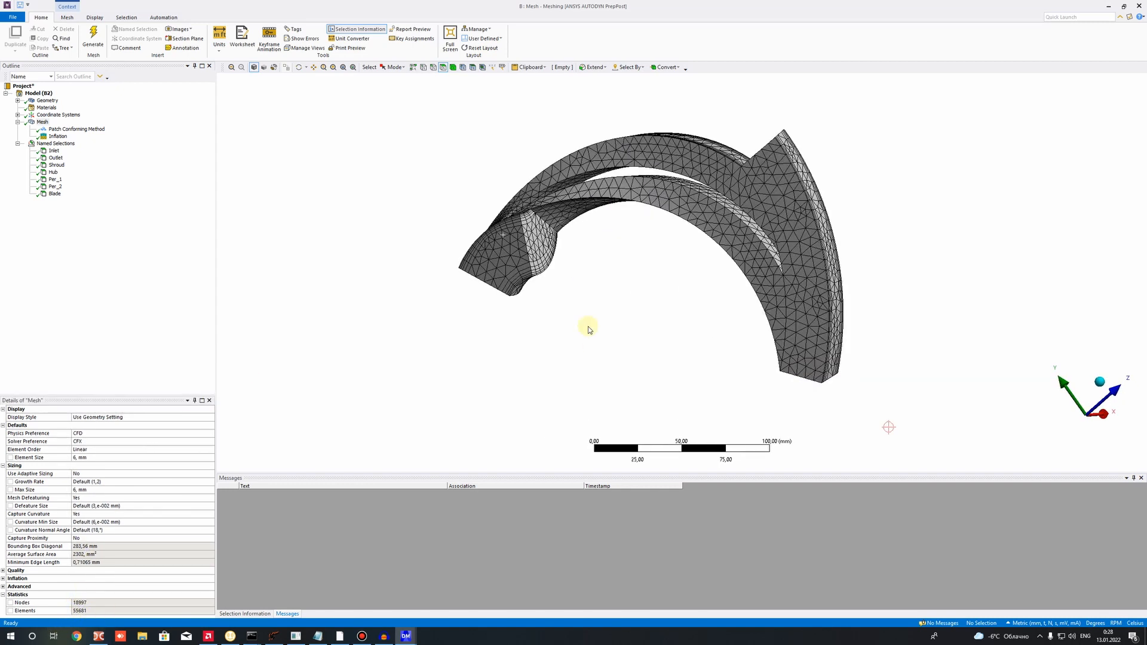
middle_drag(557, 191, 528, 183)
Close the meshing and geometry editors, return to Workbench and save the project.
click(1140, 8)
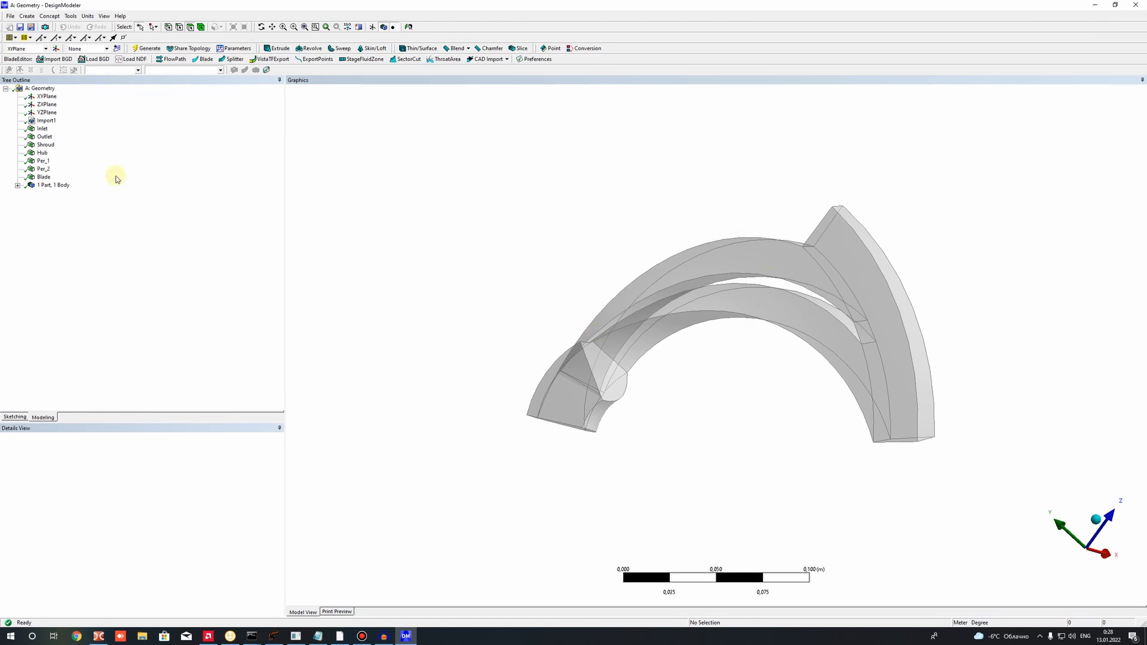
key(alt+F4)
click(10, 16)
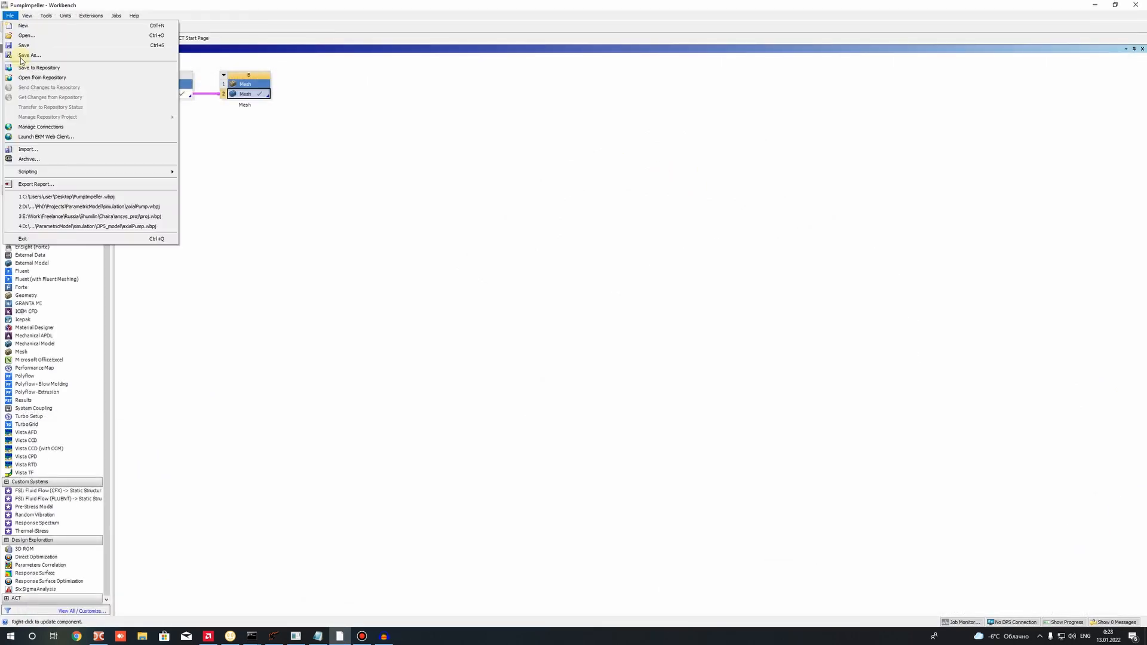
click(24, 46)
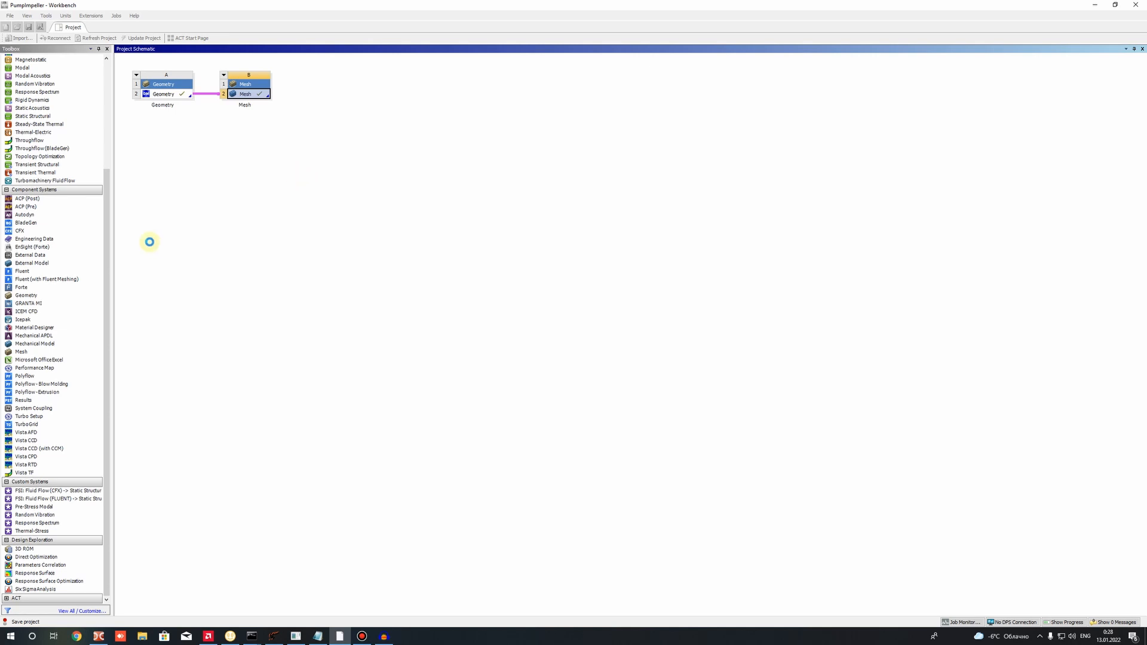
Add a CFX component system to the project schematic and link the Mesh cell to its Setup cell.
drag(20, 230, 335, 104)
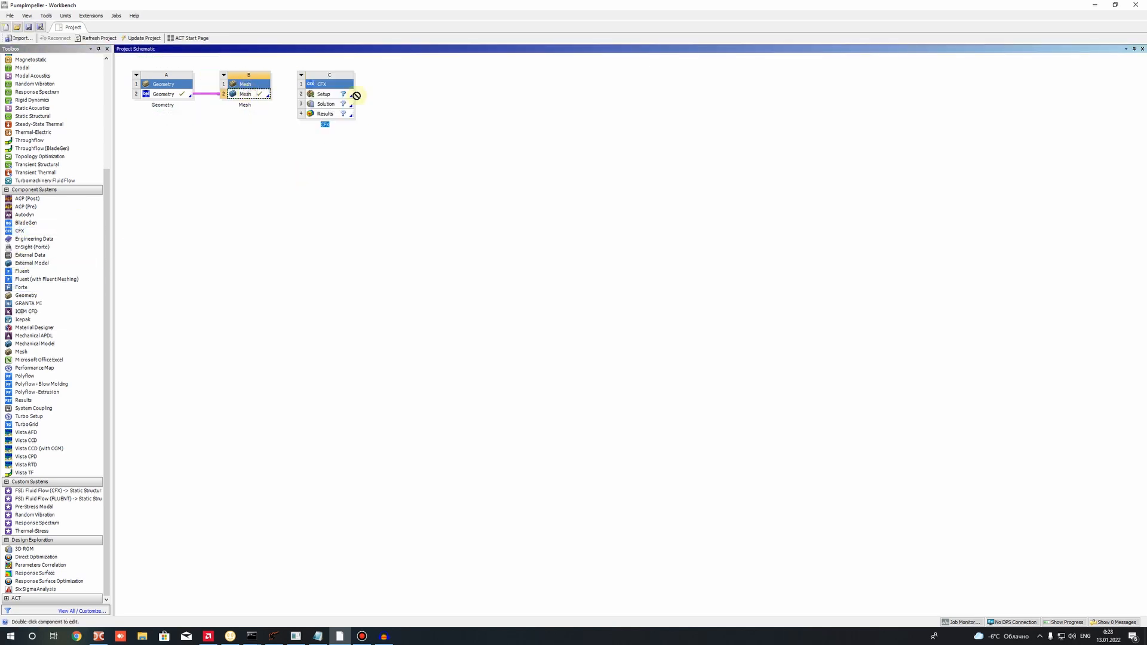
click(247, 95)
drag(248, 95, 328, 95)
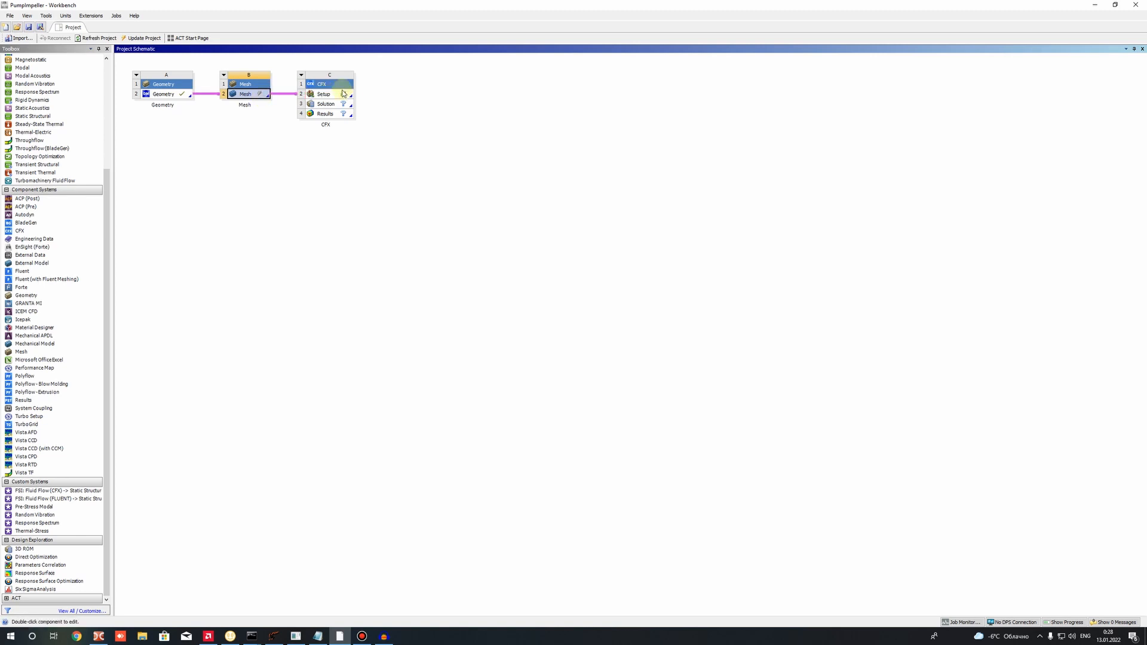
Update the Mesh cell and open the CFX system's Setup in CFX-Pre, maximizing its window.
right_click(258, 91)
double_click(338, 94)
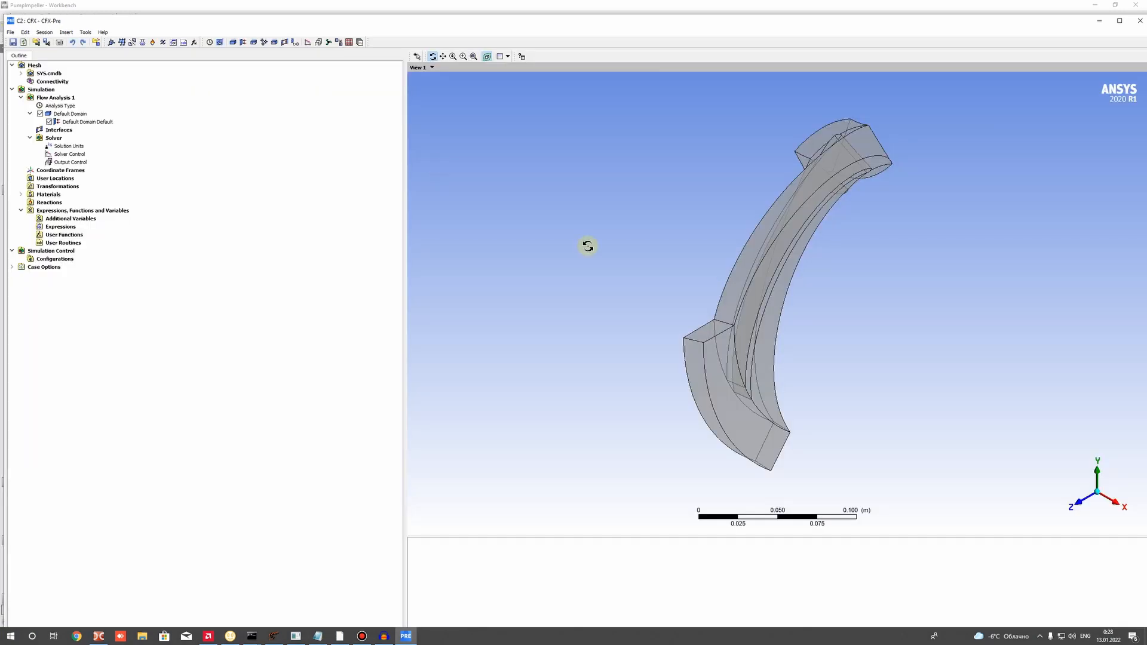
drag(861, 176, 818, 309)
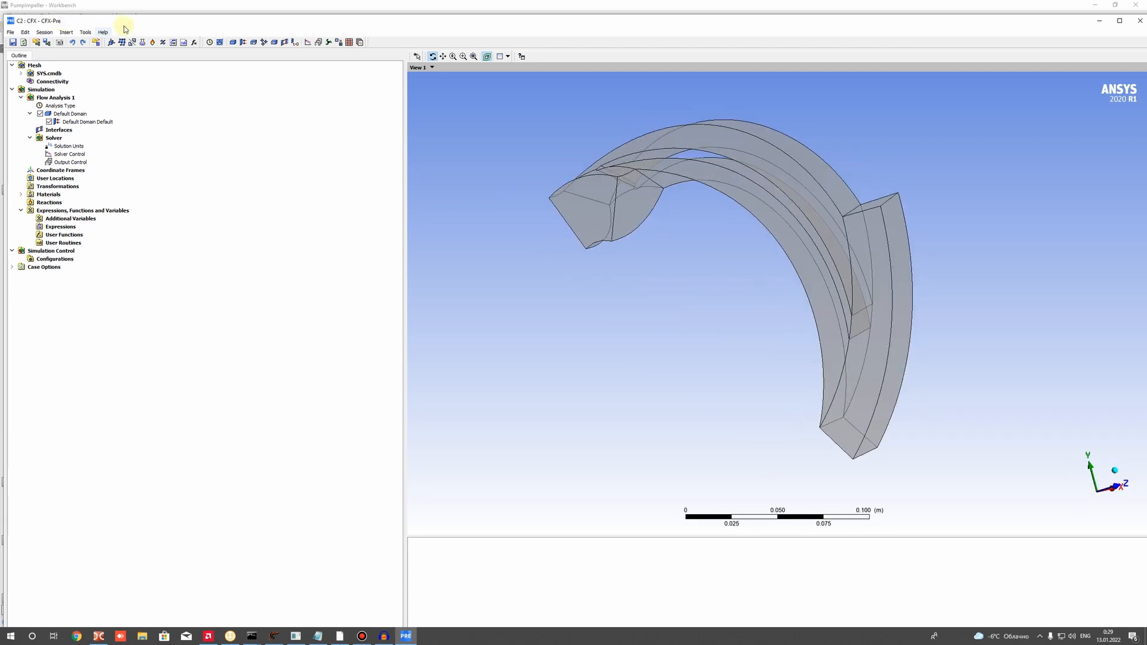
double_click(168, 21)
Start Turbo Mode for setting up the impeller passage simulation.
click(83, 15)
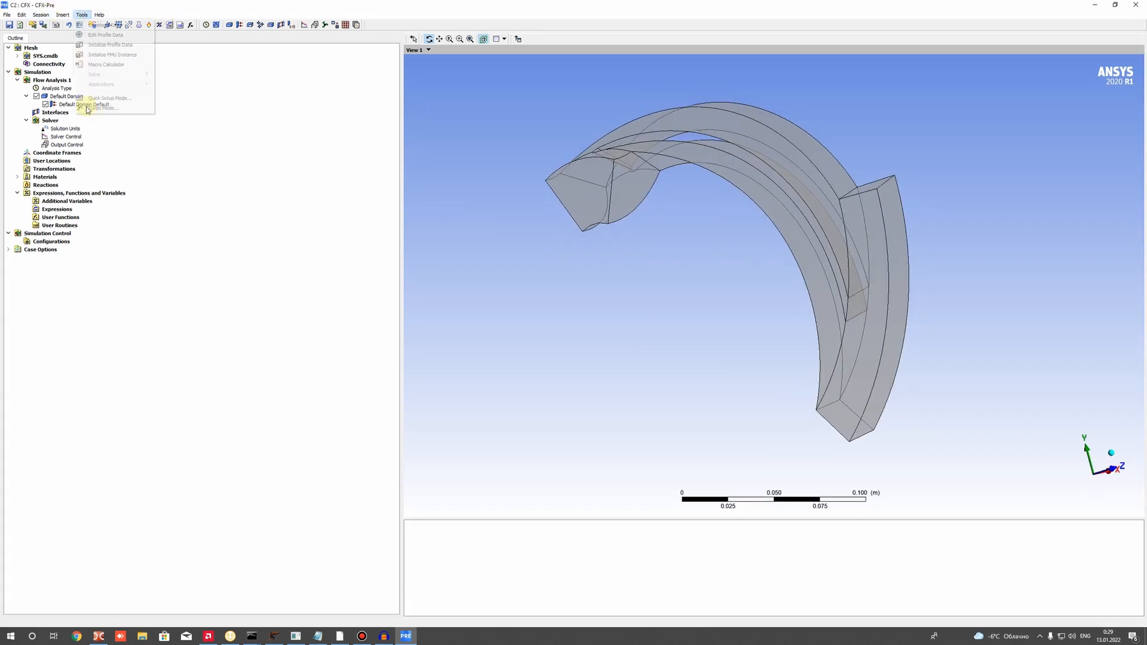
click(579, 171)
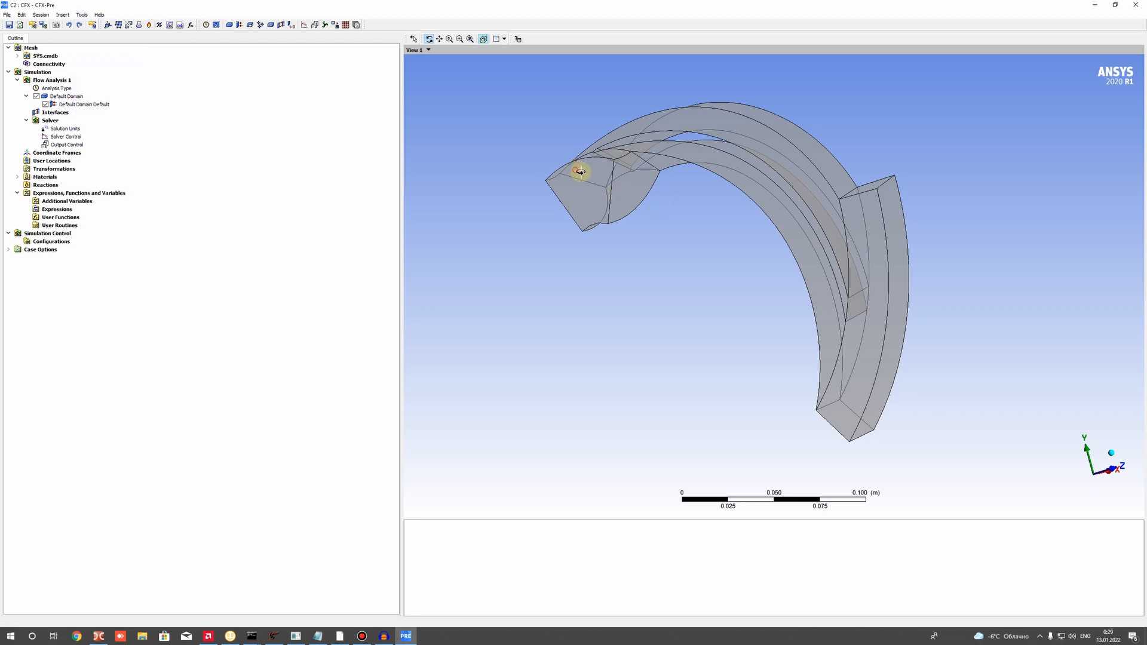
drag(579, 171, 704, 208)
scroll(704, 207, down, 1)
right_drag(701, 195, 1119, 498)
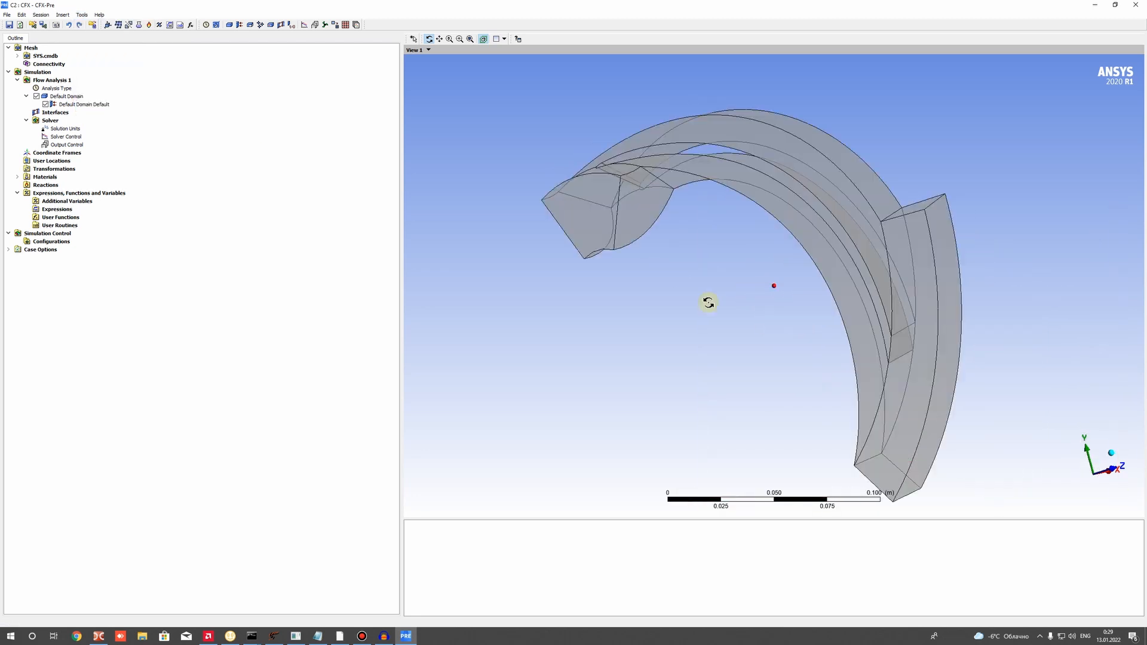
scroll(708, 301, down, 2)
click(53, 210)
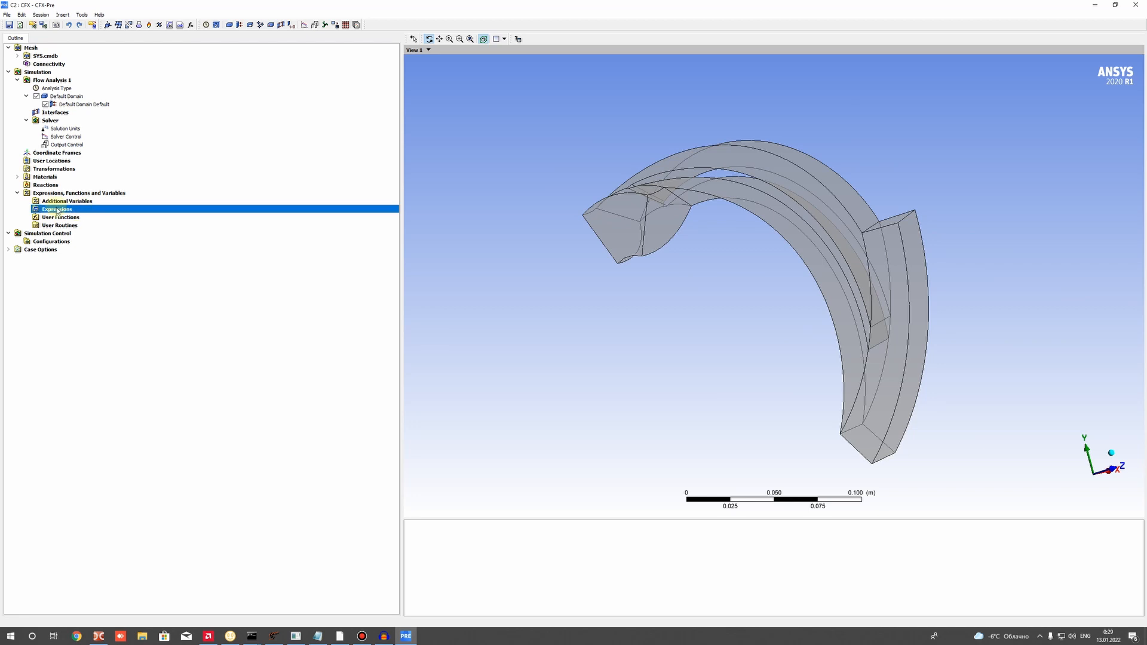
click(82, 14)
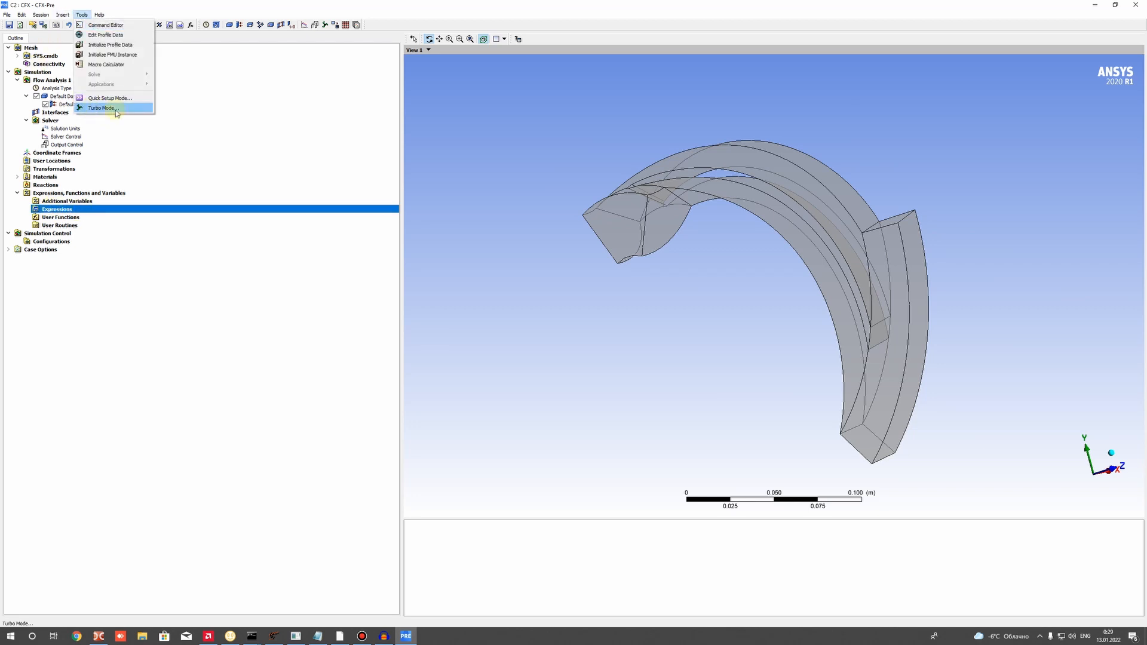
click(103, 108)
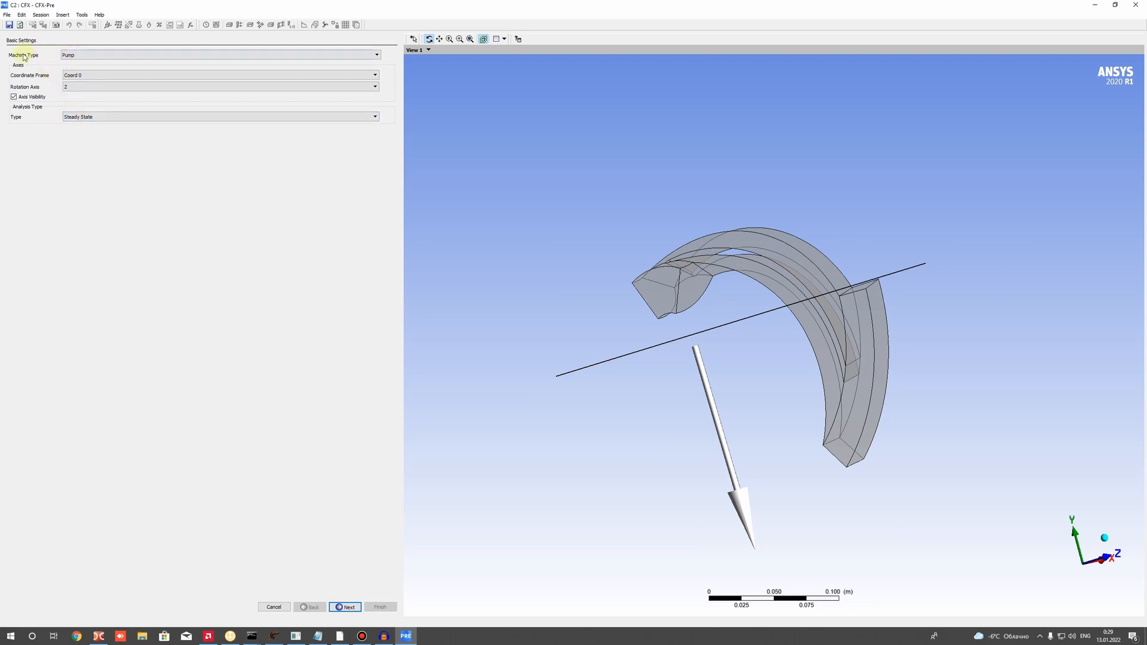
Try Y as the pump's rotation axis, recalculating the component alignment data, and inspect the axis against the passage.
click(82, 59)
click(78, 63)
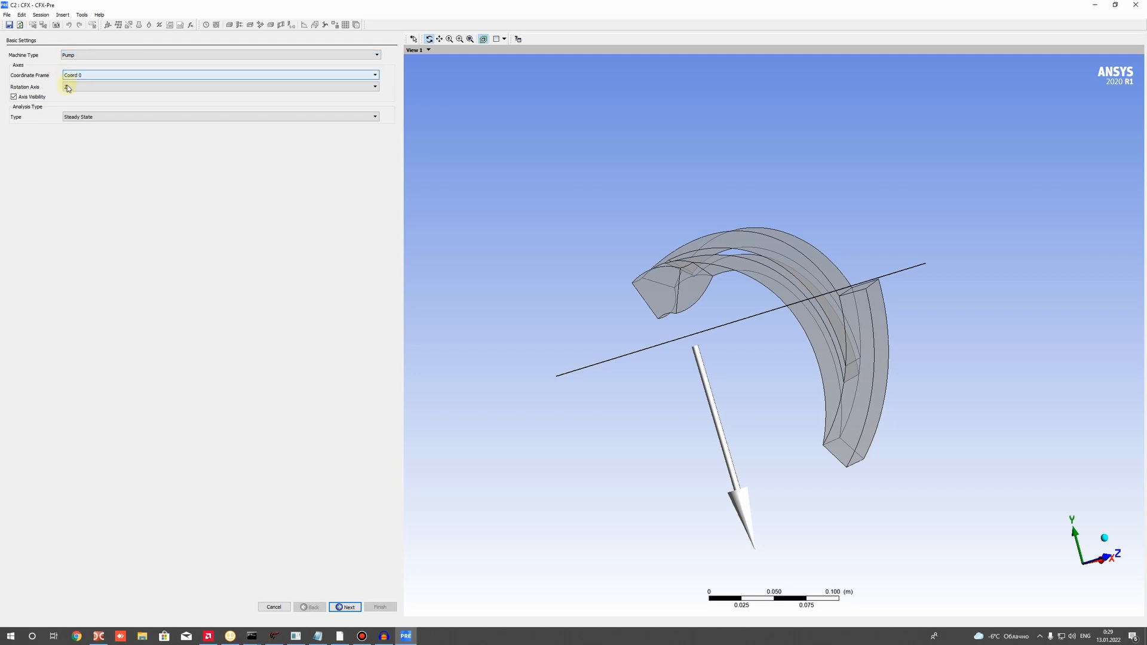
click(67, 89)
click(14, 88)
click(79, 88)
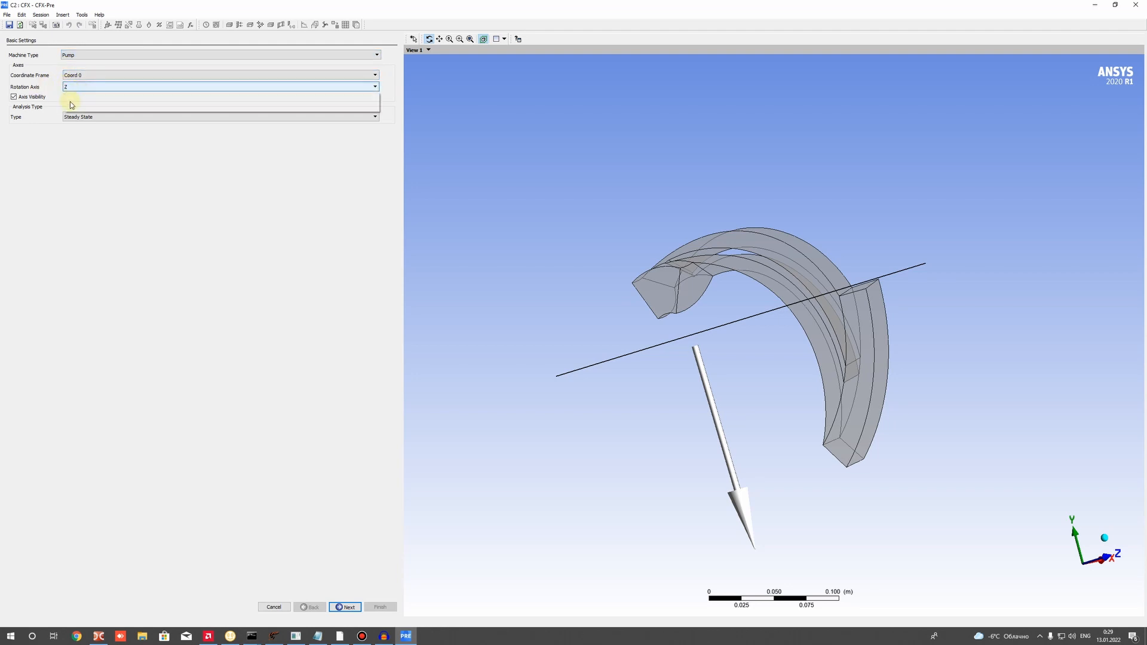
click(77, 109)
key(Up)
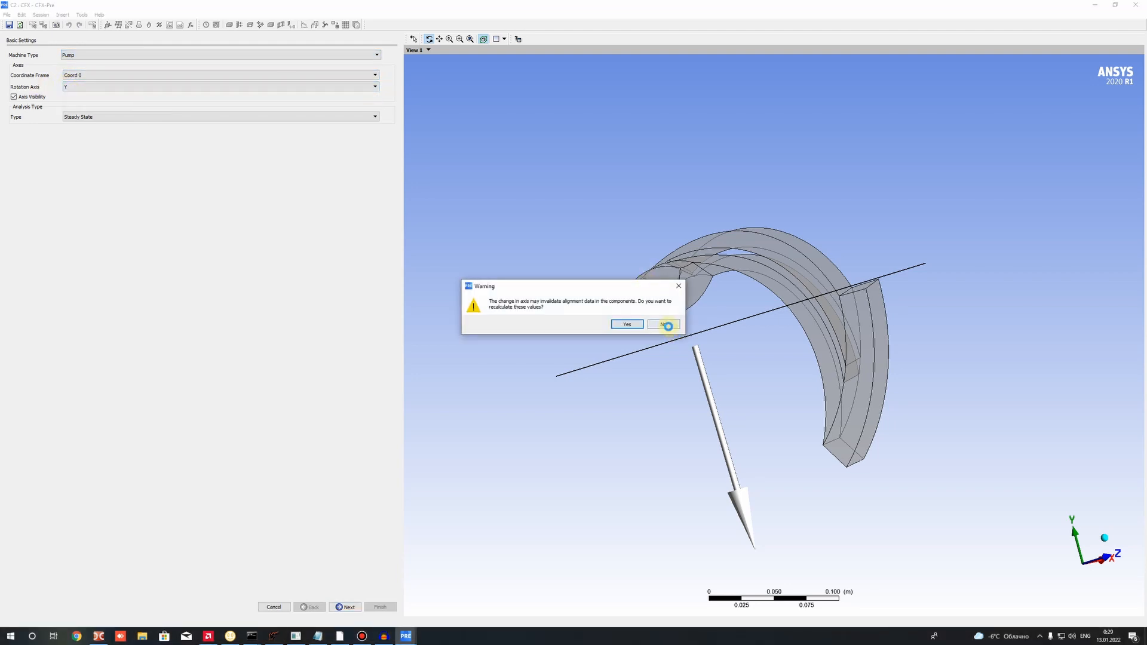
click(627, 324)
drag(681, 341, 684, 259)
drag(761, 203, 740, 219)
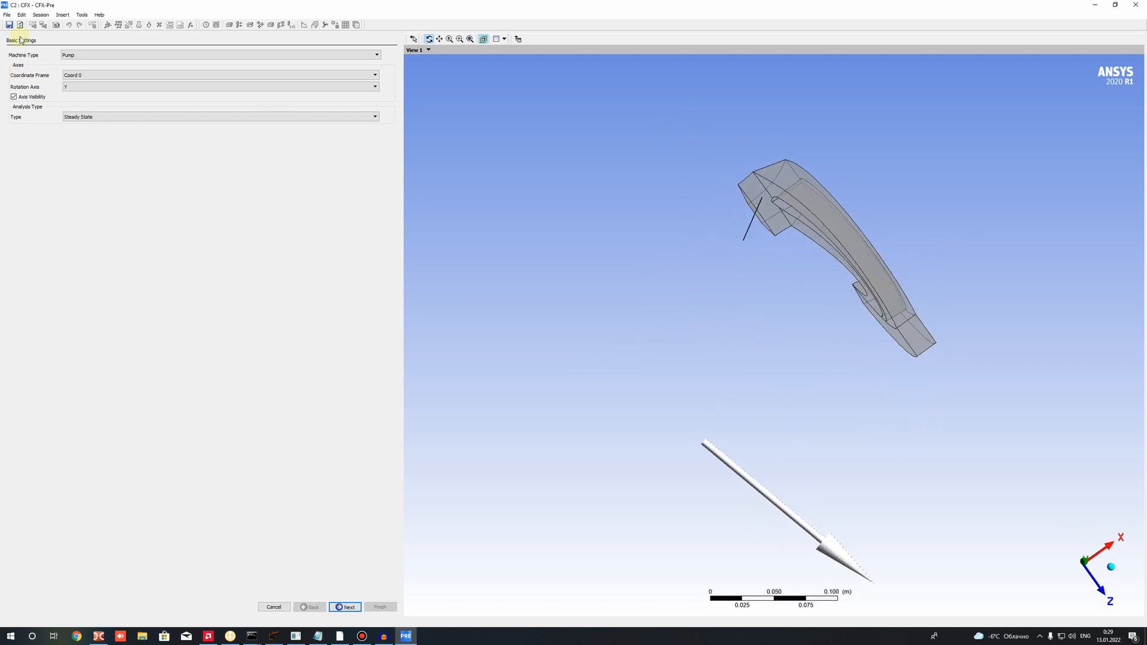
Return the rotation axis to Z with recalculated alignment data and compare its direction with the passage.
click(74, 88)
click(71, 111)
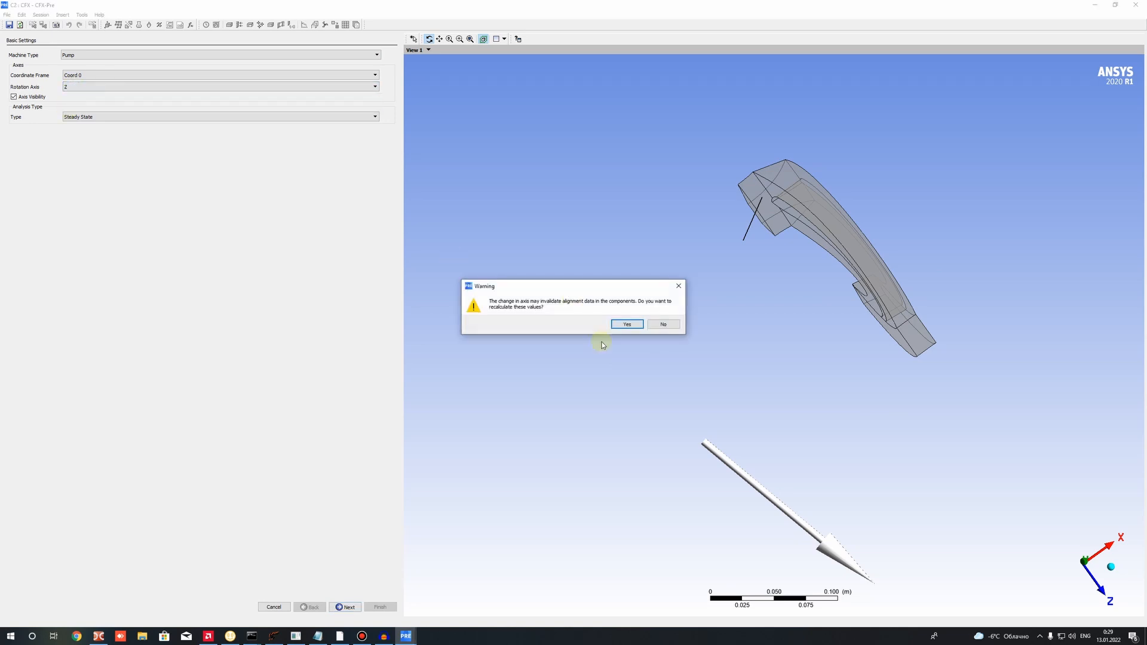
click(627, 323)
drag(627, 325, 883, 116)
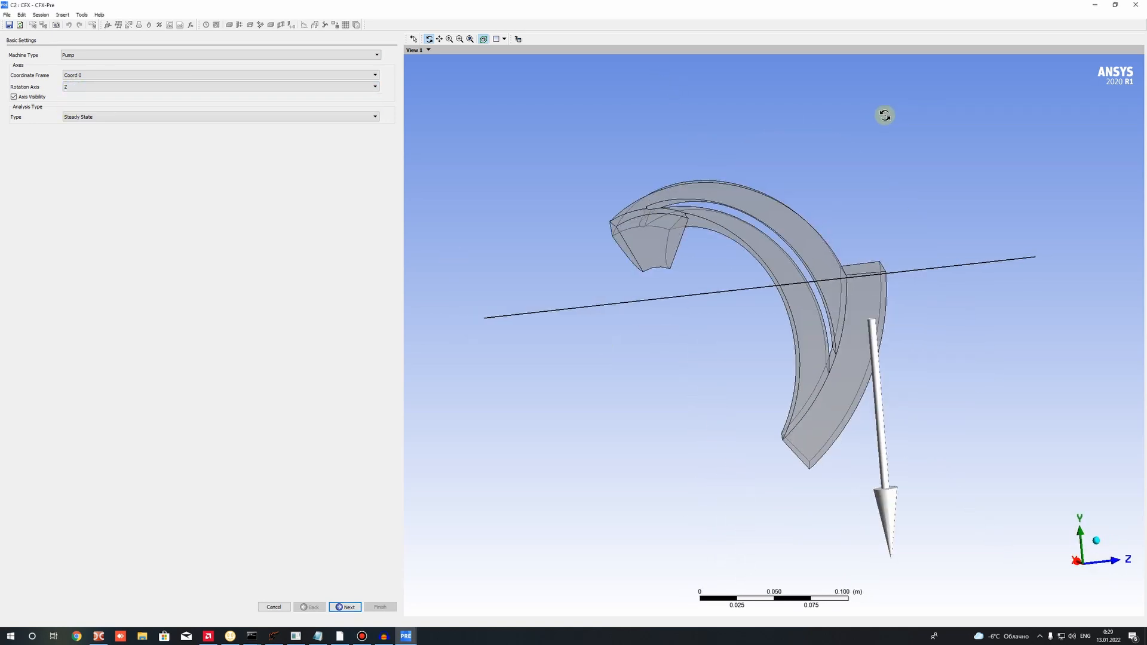
click(78, 87)
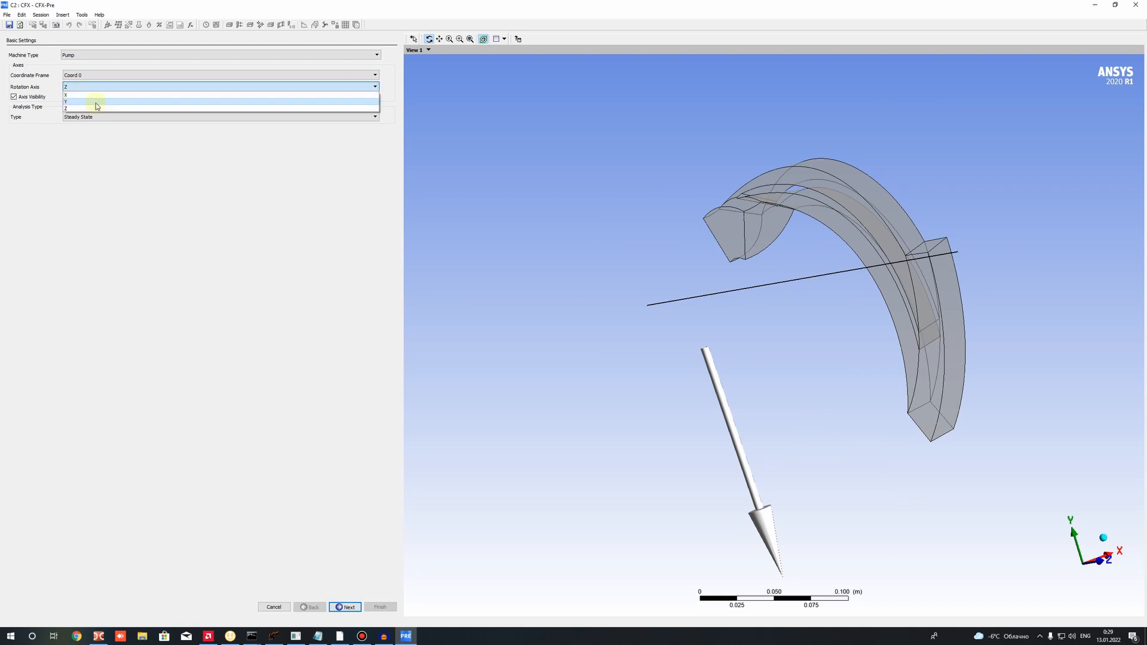
click(75, 108)
drag(781, 231, 871, 404)
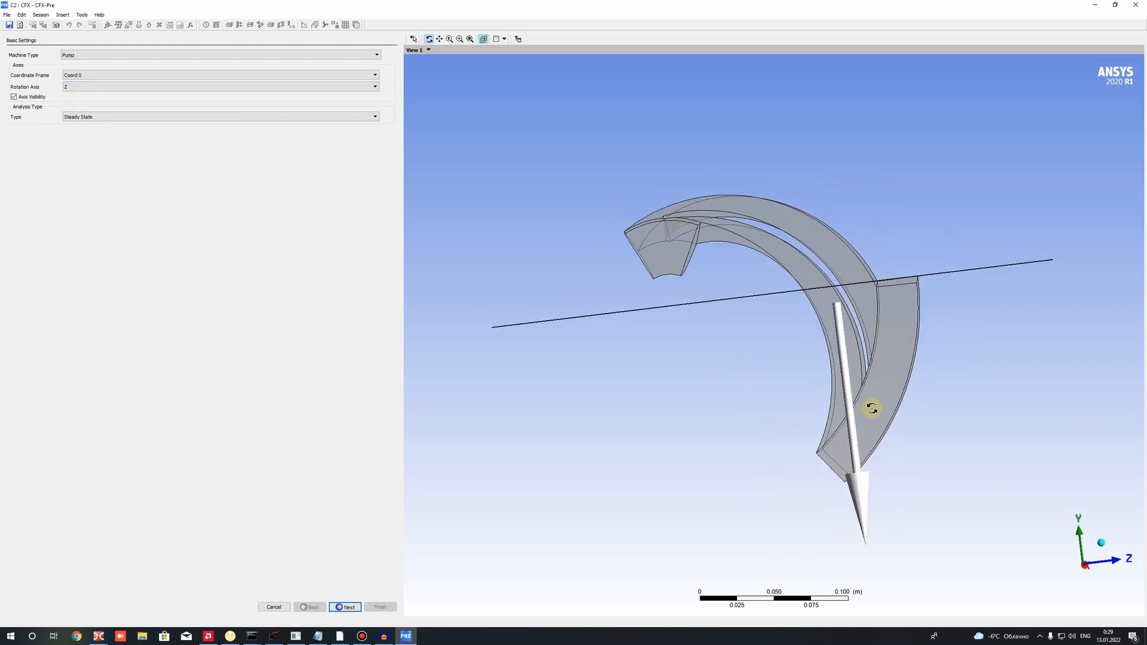
drag(855, 325, 538, 357)
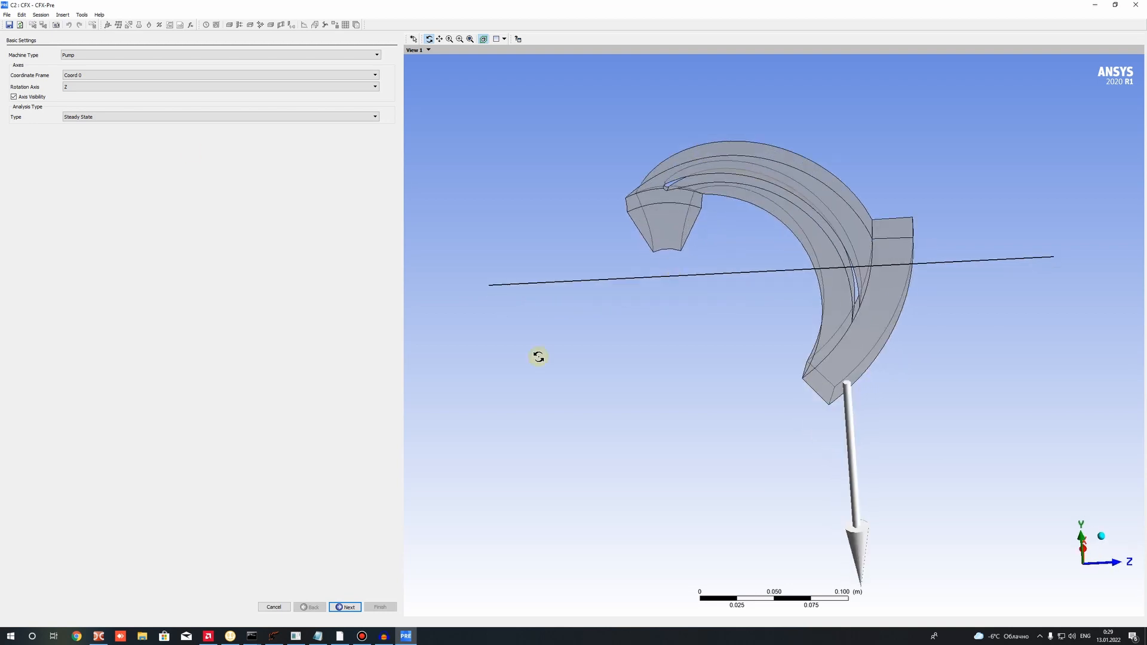
Set the pump's rotation axis to X with recalculated alignment data, keeping the analysis type Steady State.
click(74, 89)
click(77, 94)
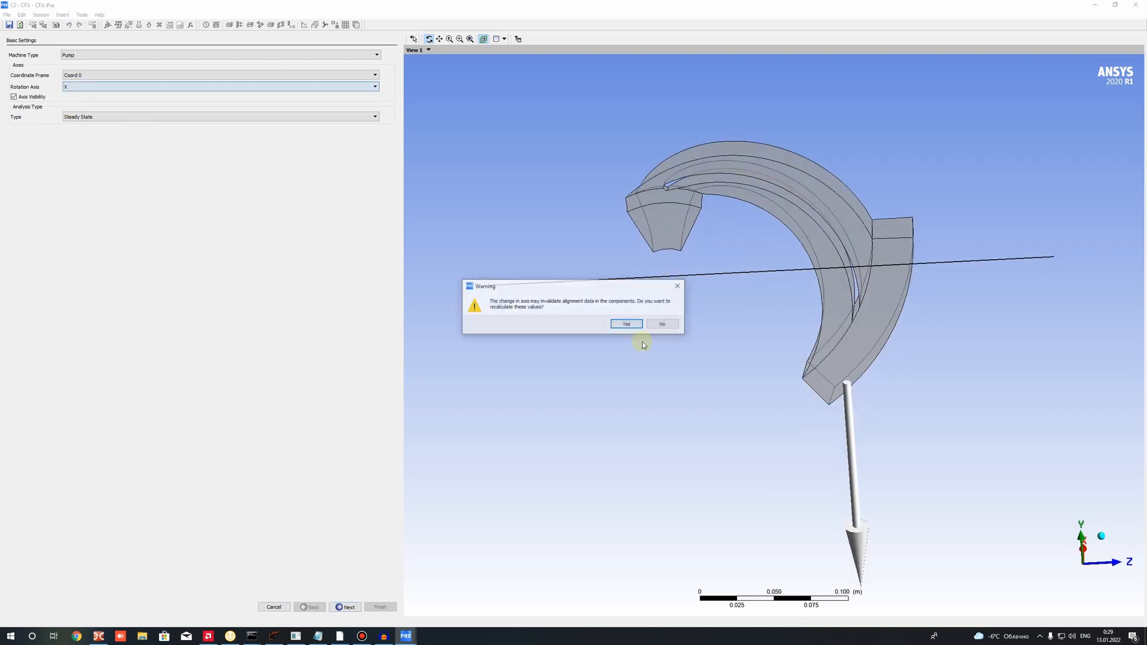
click(627, 325)
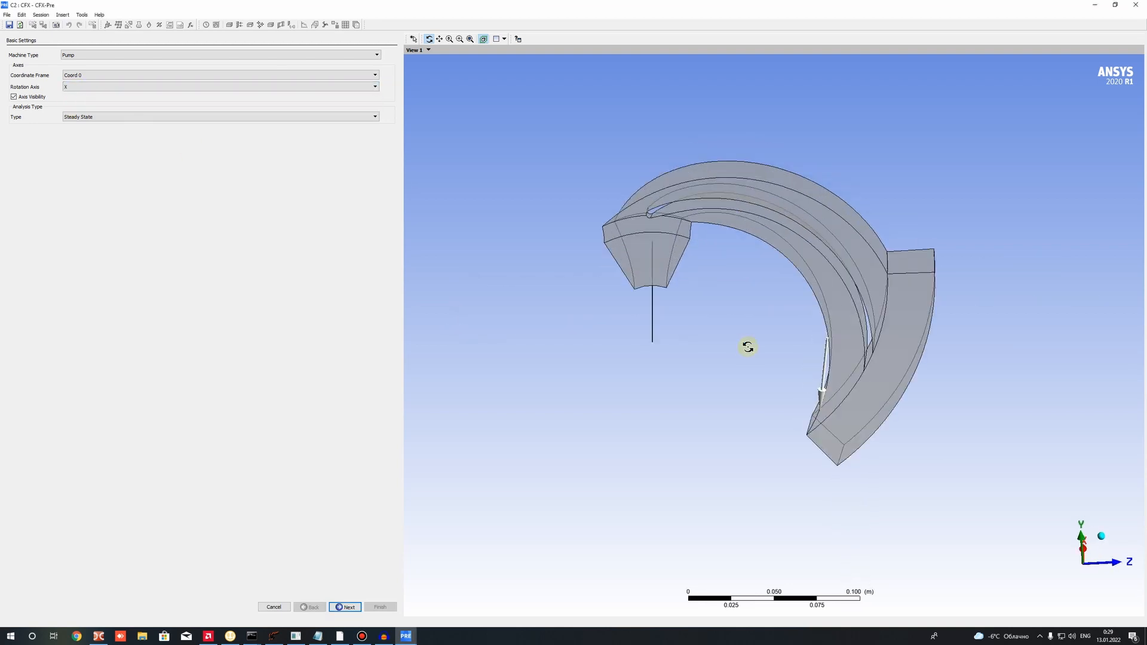
drag(652, 289, 725, 207)
drag(608, 418, 52, 104)
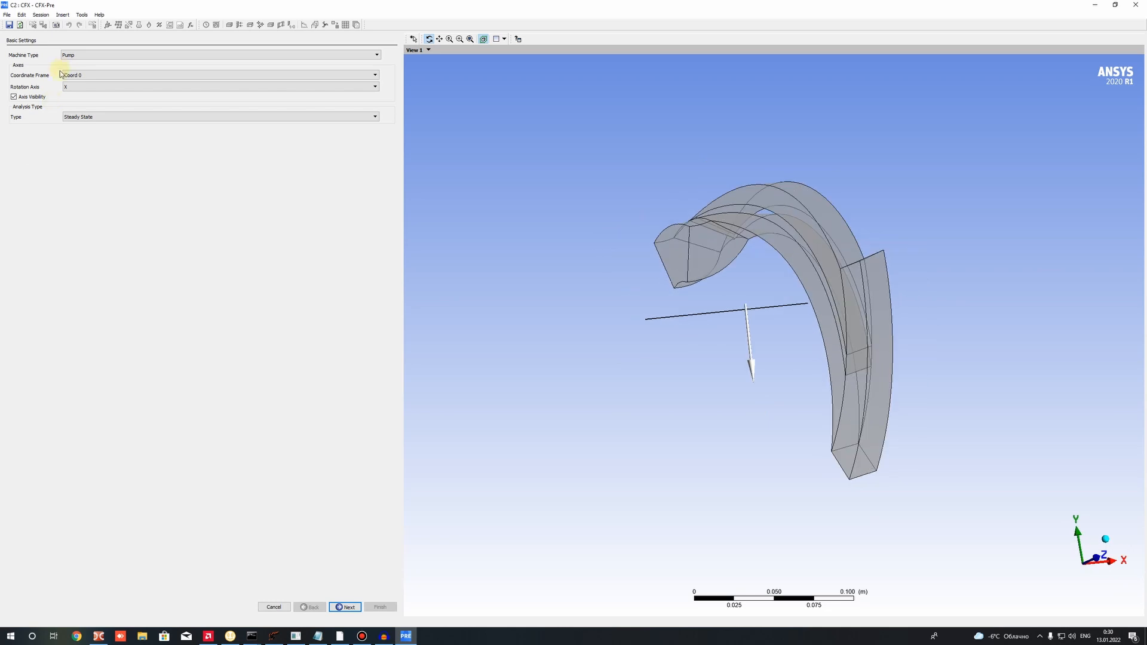
click(83, 119)
click(75, 124)
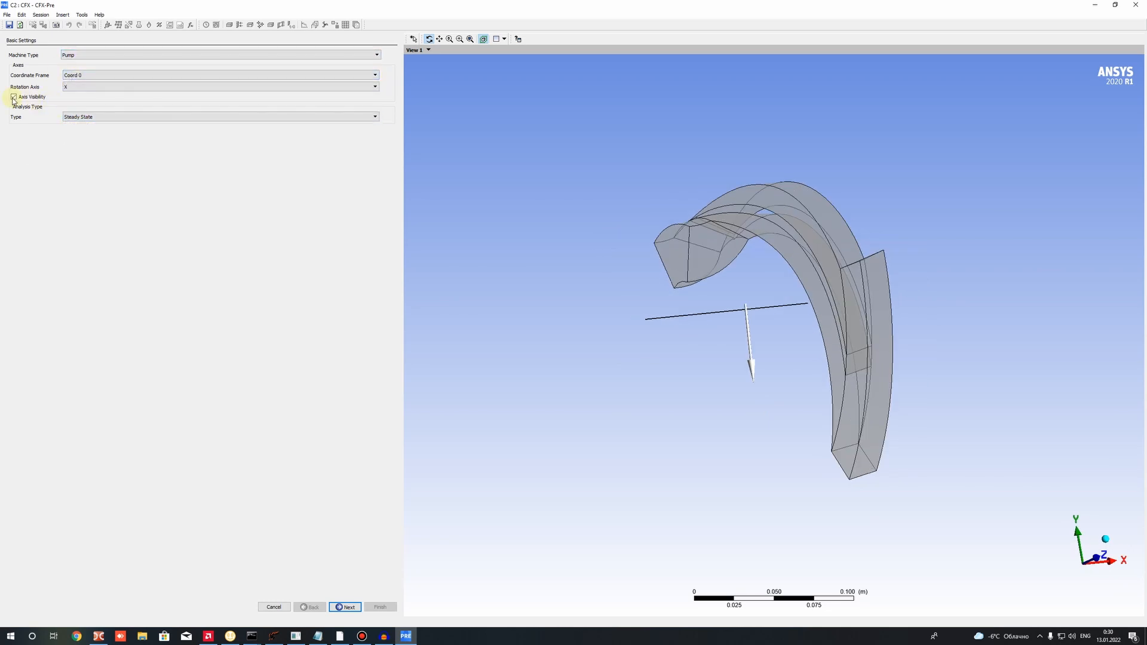
Advance to the component definition and inspect the meshed passage of rotating component R1.
click(345, 607)
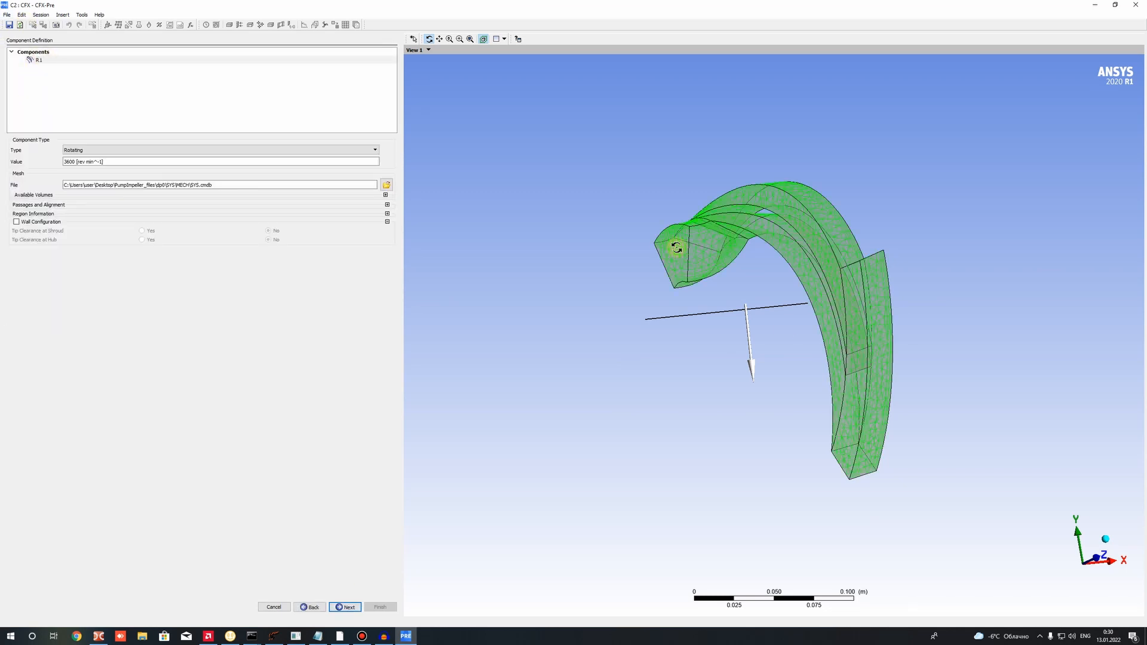
scroll(718, 329, down, 1)
middle_drag(718, 329, 747, 329)
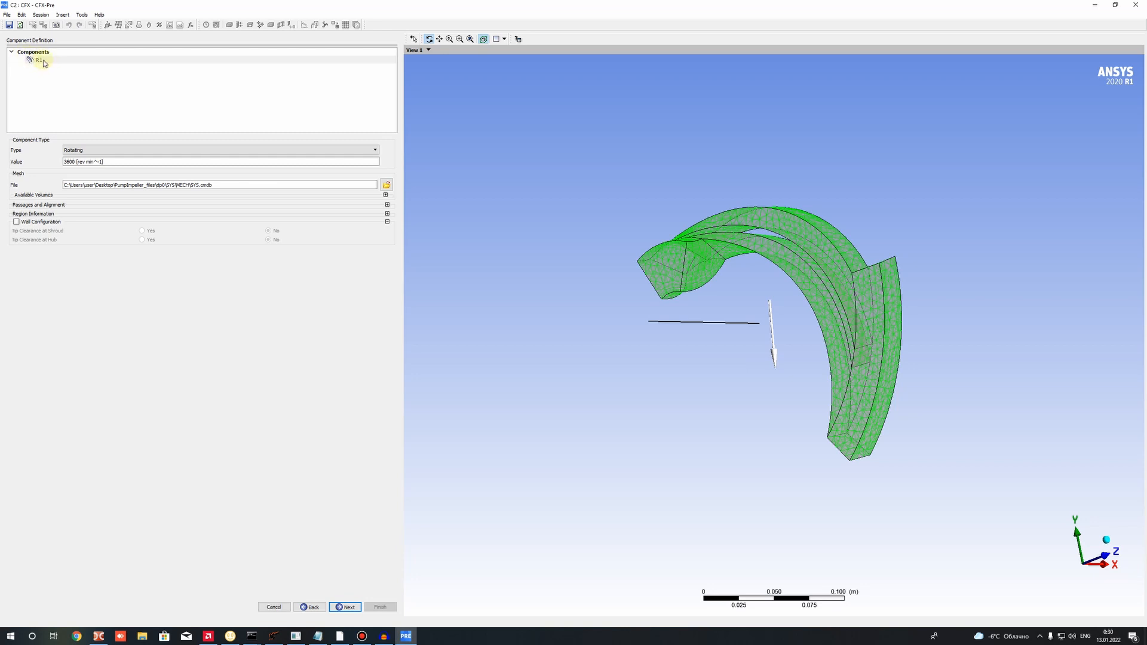
Look up the rotation speed in the Pump_1 Notepad file and set R1's rotational speed to 3000 rev min^-1 in CFX-Pre.
click(78, 161)
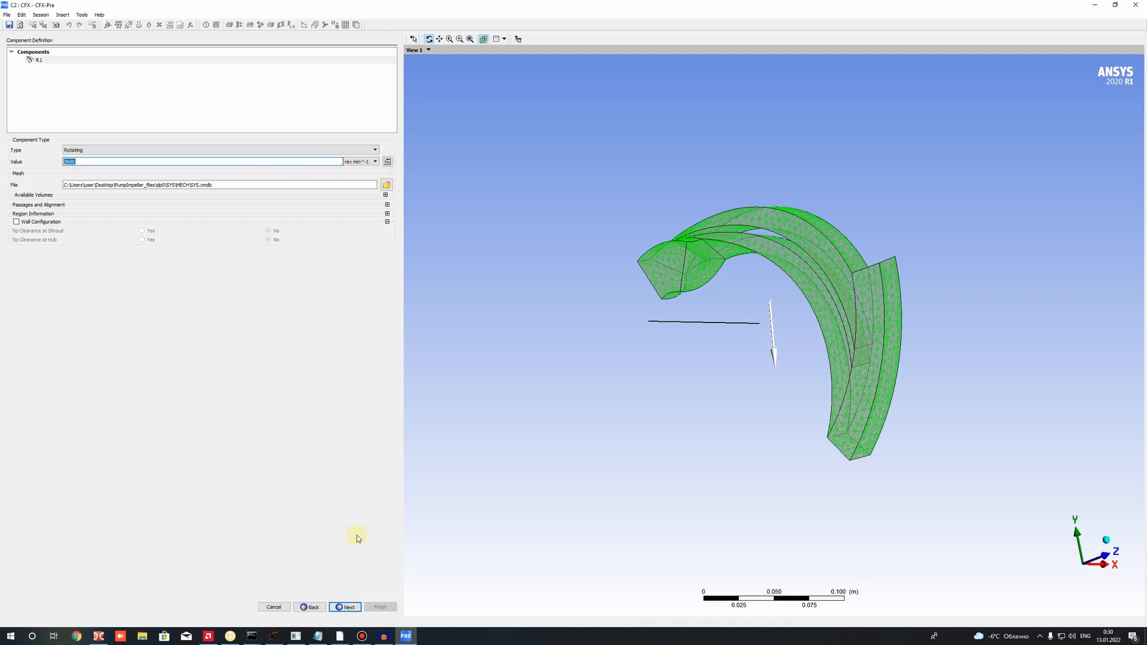
click(318, 636)
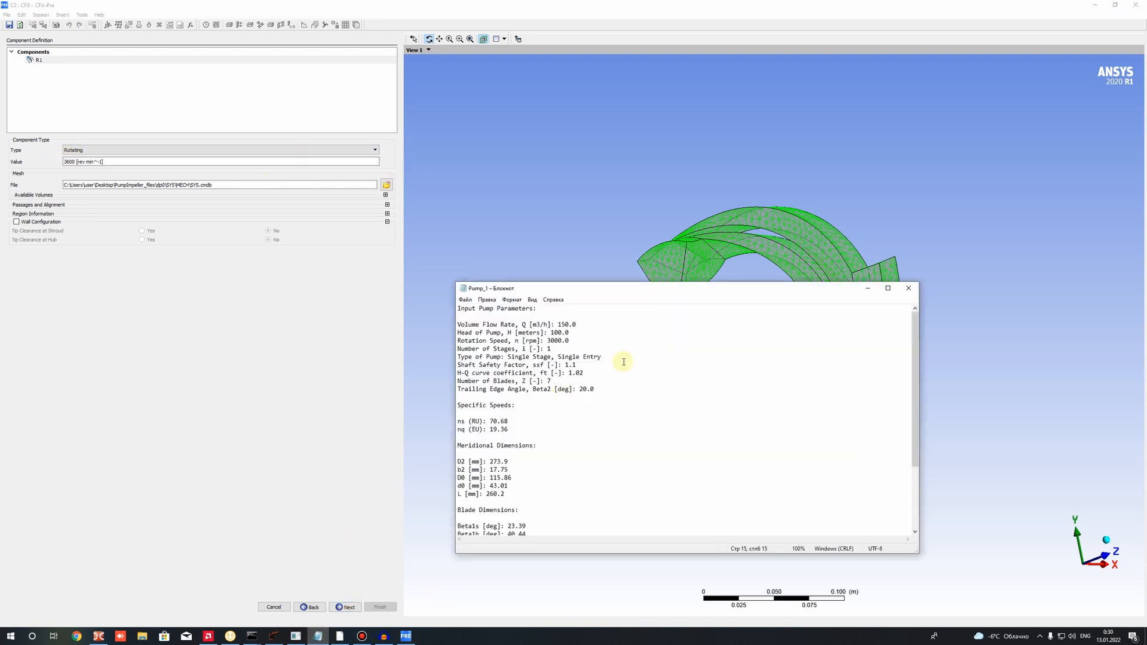
mouse_move(548, 341)
mouse_down()
mouse_move(570, 342)
mouse_move(551, 341)
mouse_up()
click(569, 359)
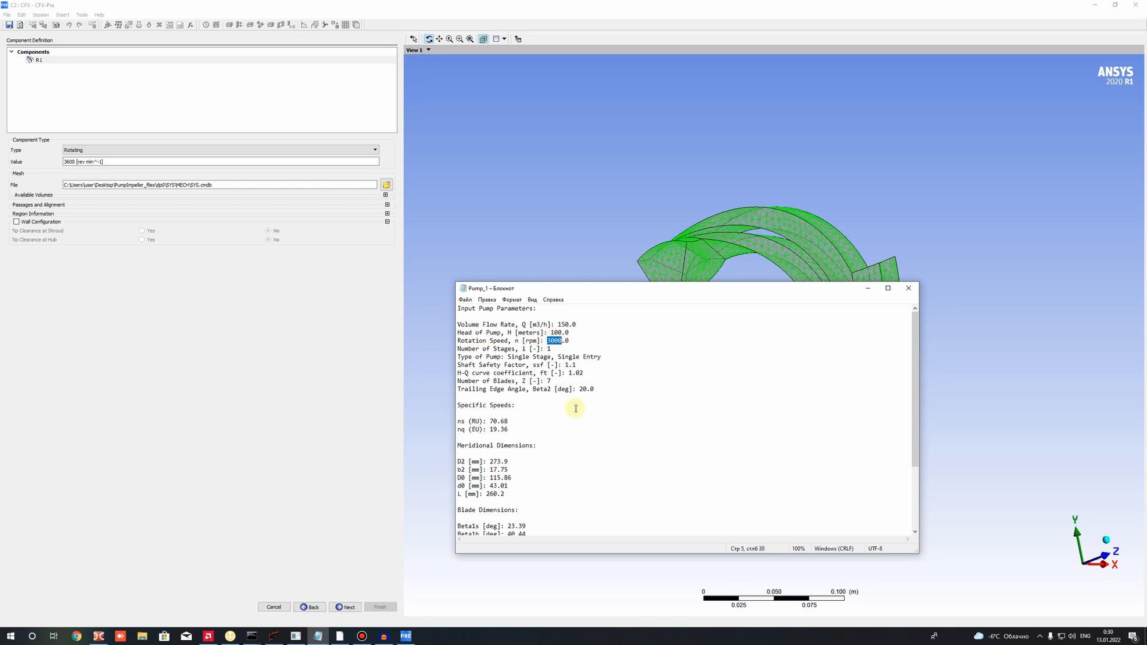
click(529, 341)
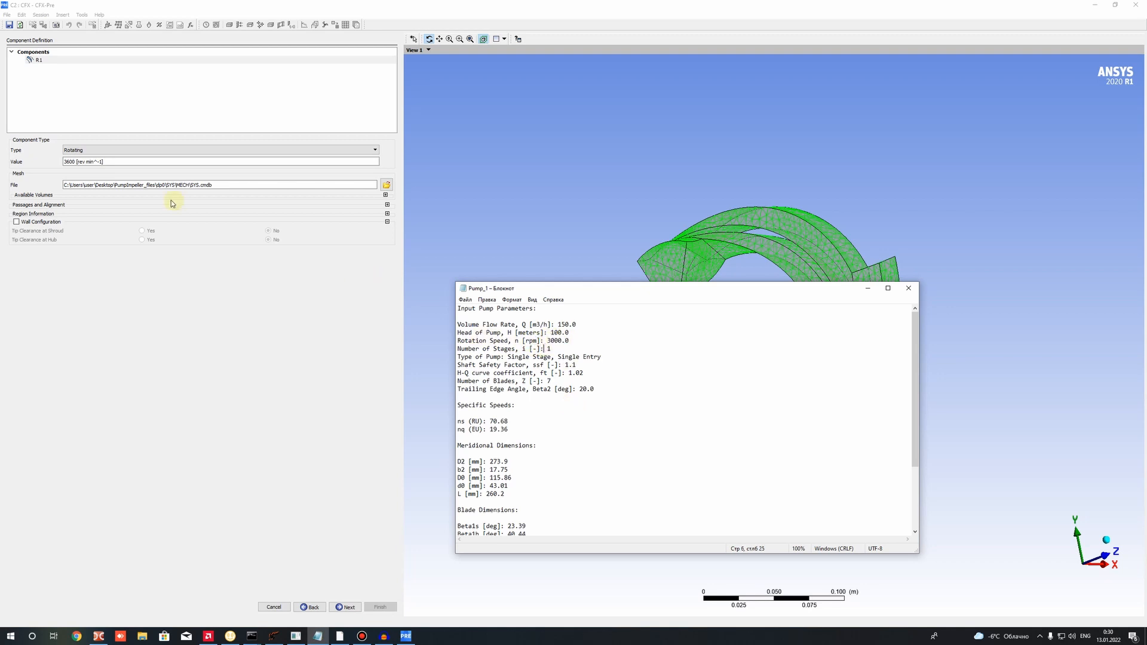
double_click(80, 162)
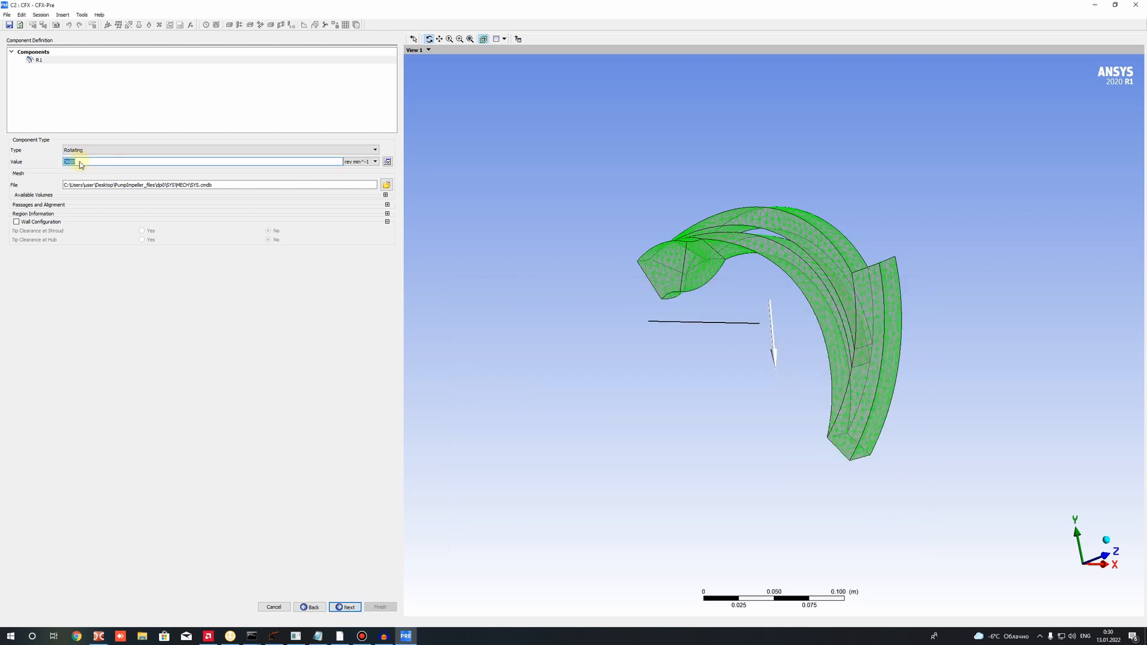
click(177, 336)
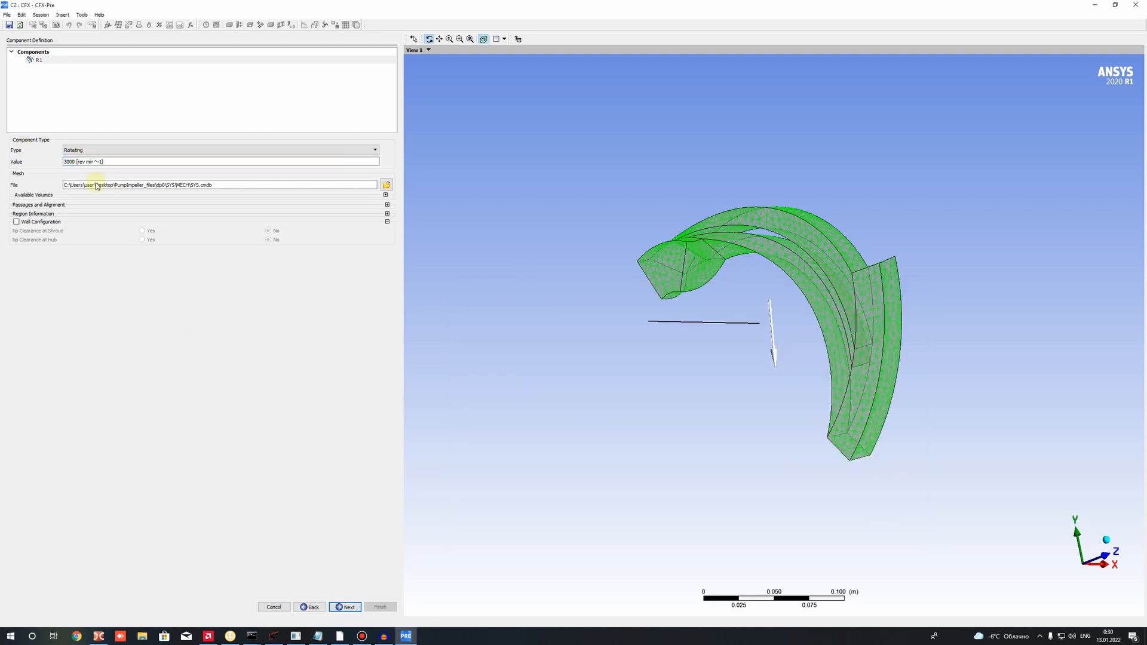
Compare the rotation arrow with the blade passage and reverse R1's rotation by setting its speed to -3000 rev min^-1.
drag(845, 281, 769, 343)
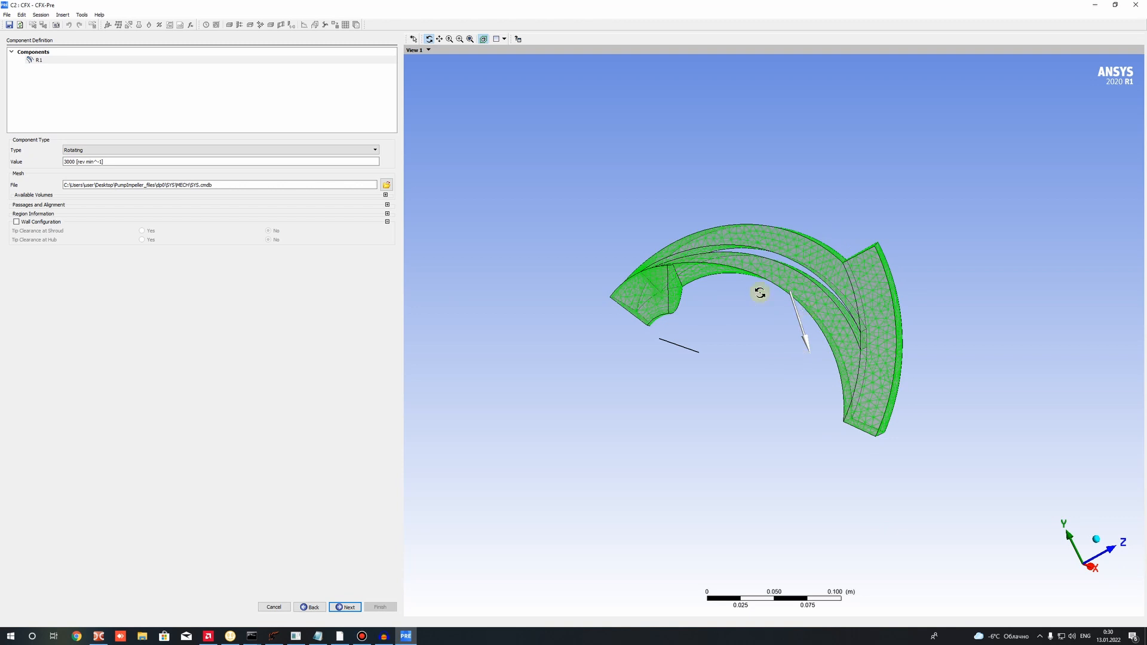
drag(758, 292, 722, 276)
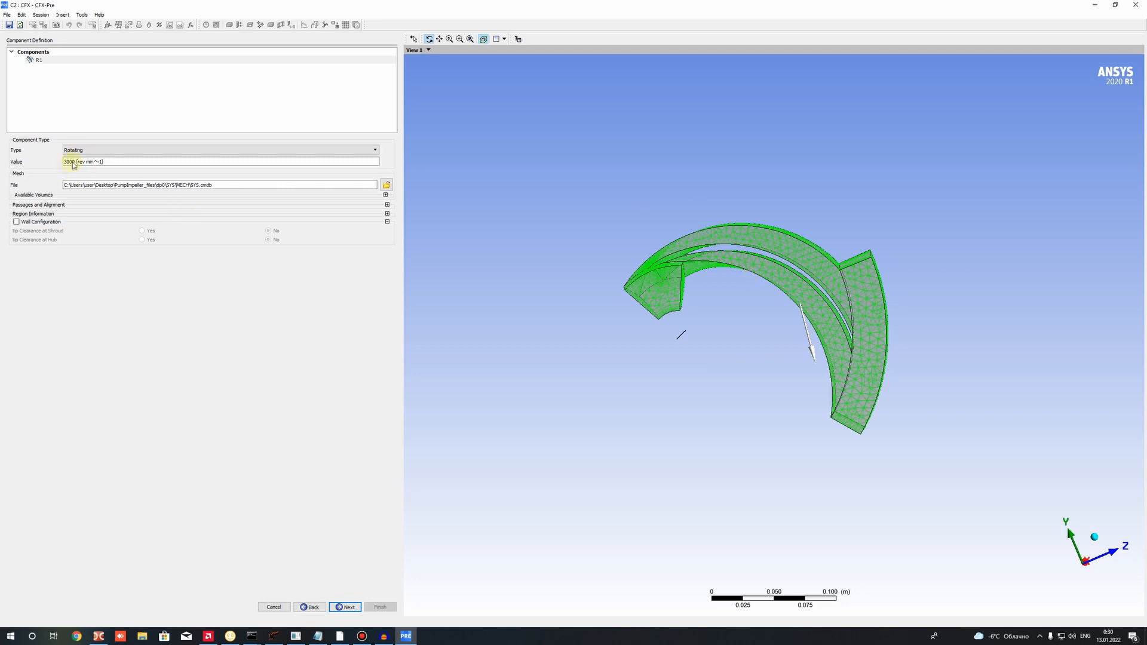
drag(76, 163, 64, 160)
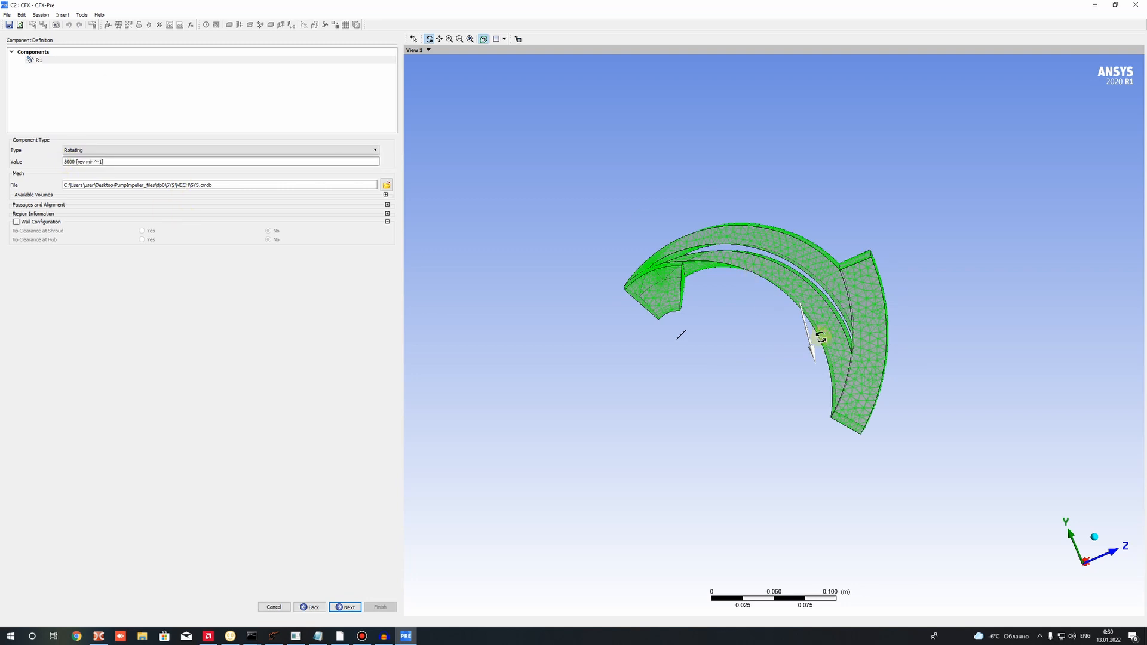
click(69, 162)
text(-3000)
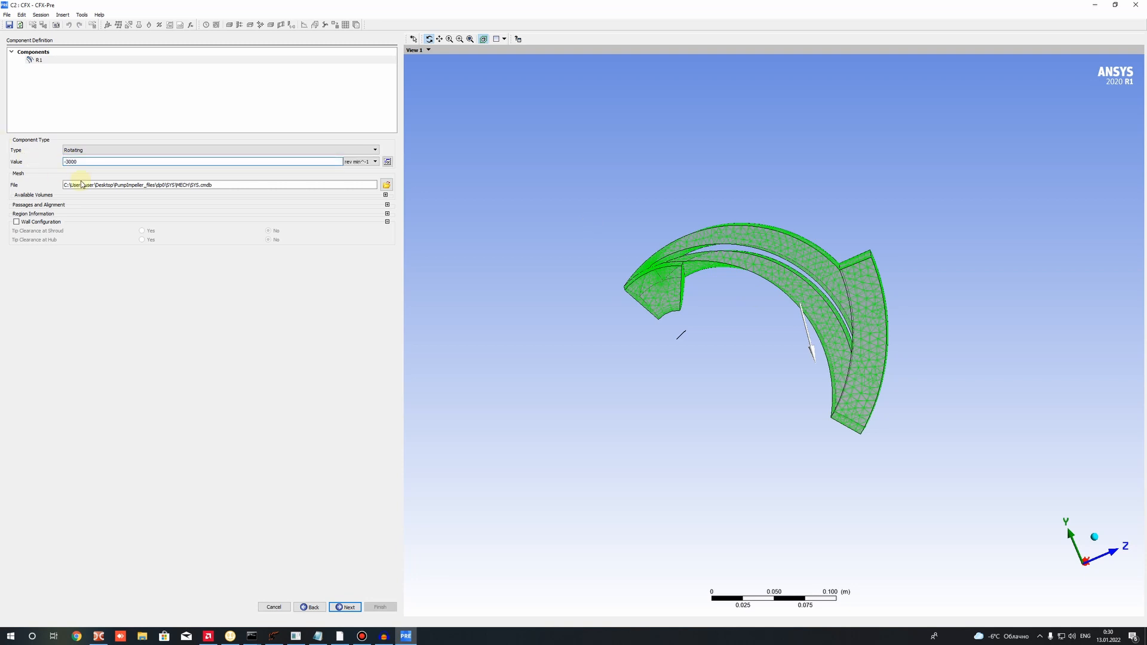
click(46, 120)
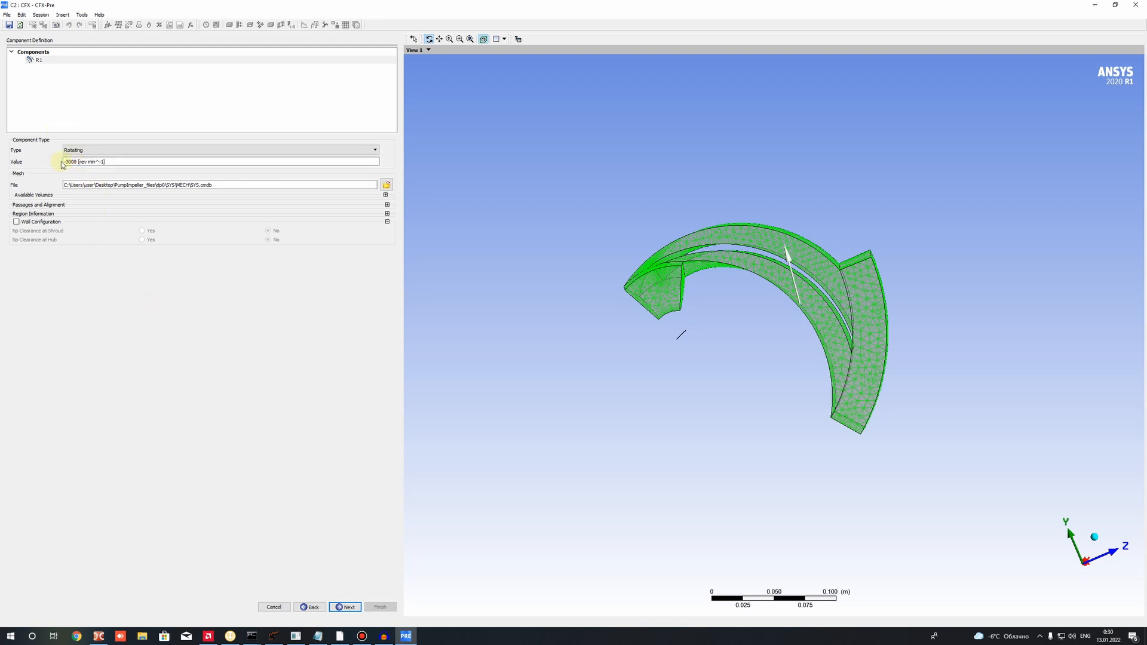
drag(686, 328, 686, 358)
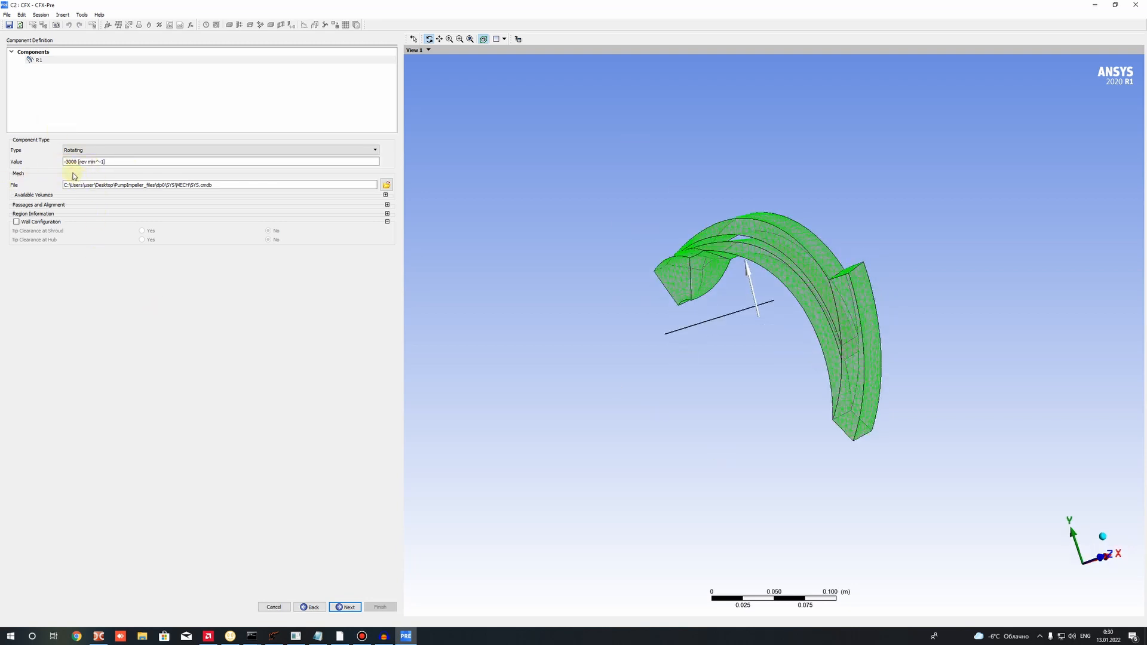
Show R1's passage and region information and check the hub, shroud, blade, inlet, outlet and symmetry region assignments on the model.
click(39, 61)
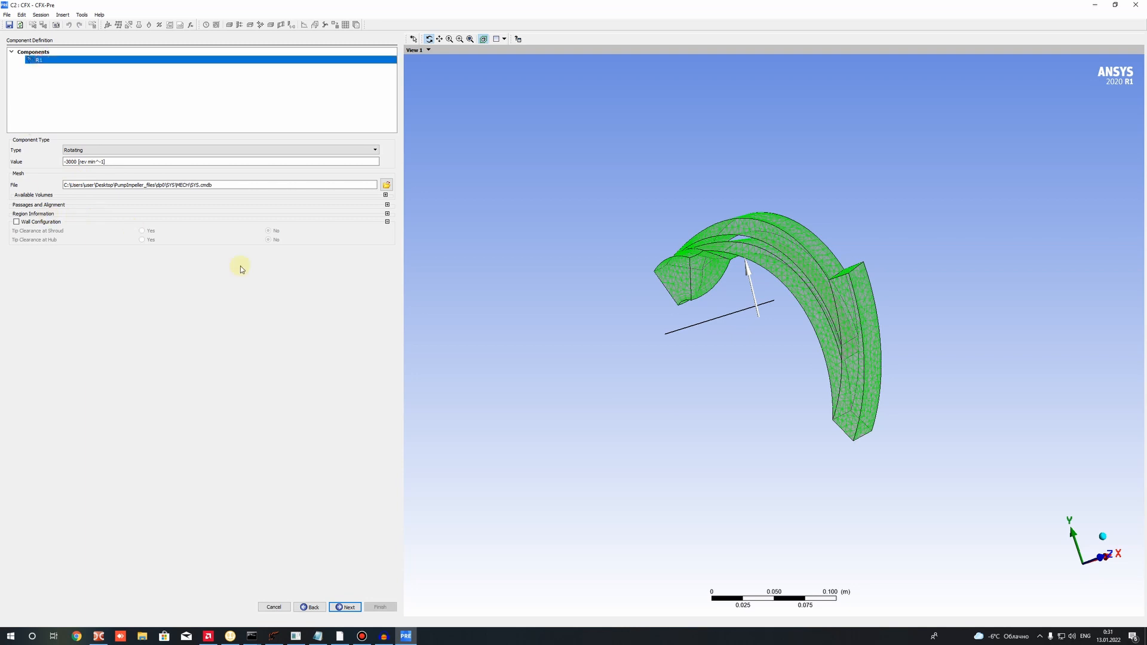
click(387, 205)
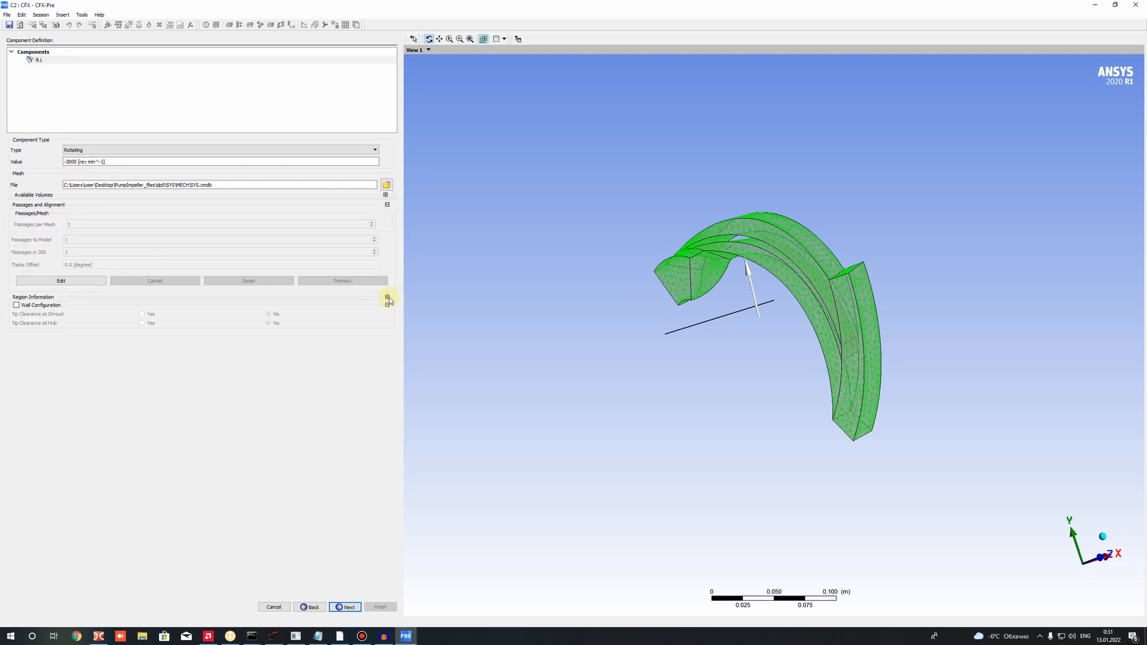
click(77, 308)
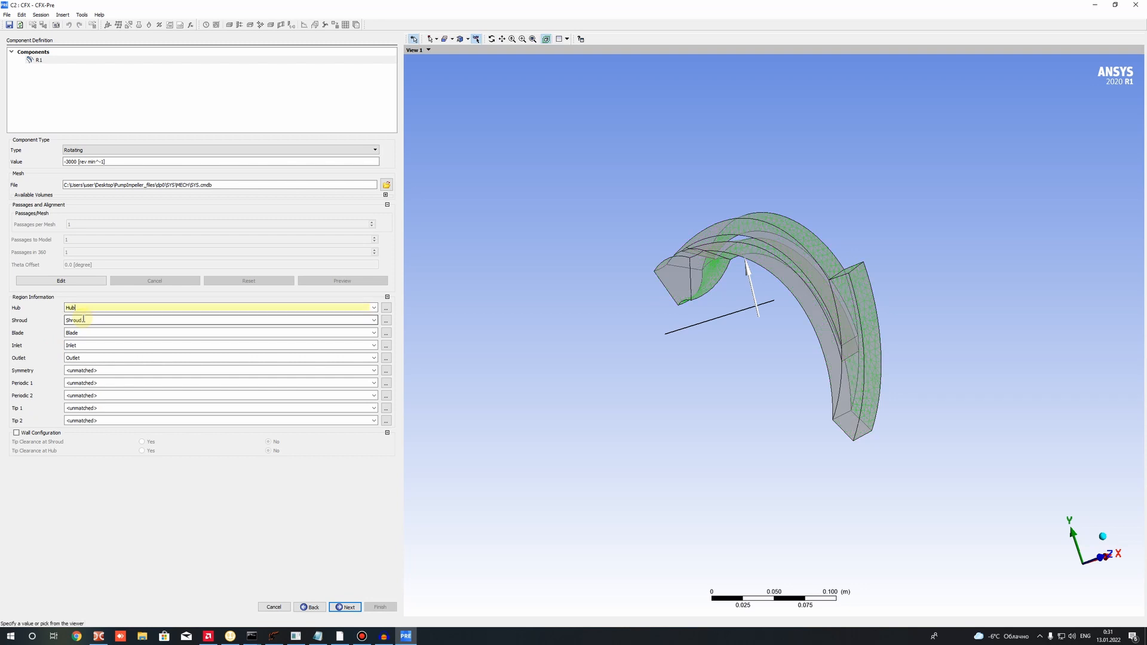
click(83, 320)
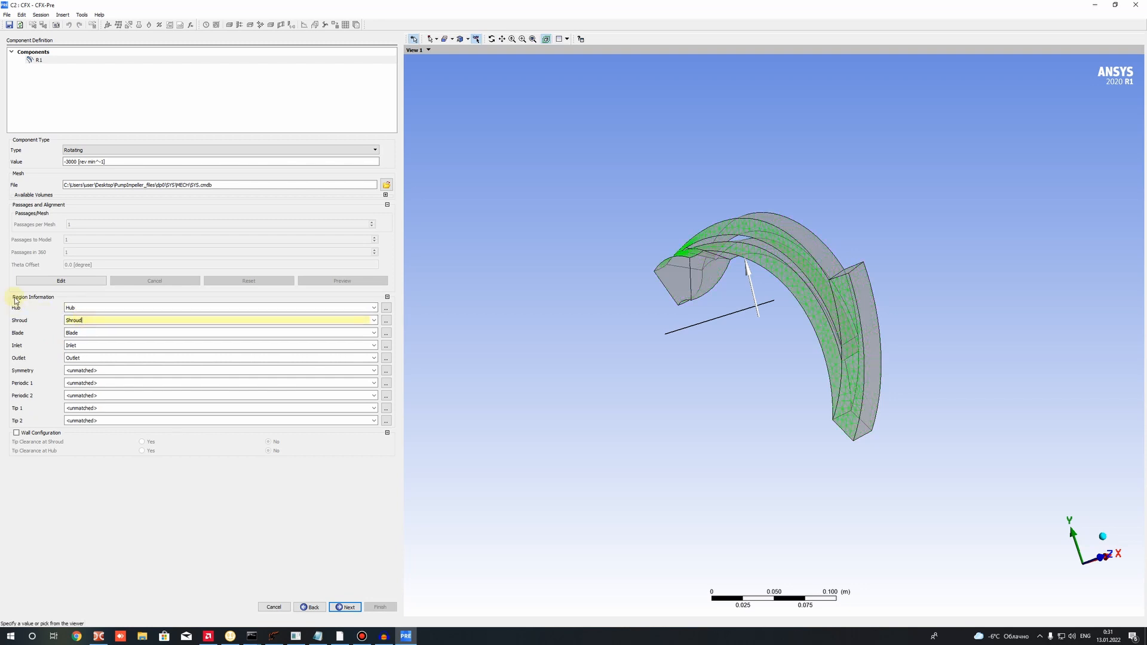
click(84, 308)
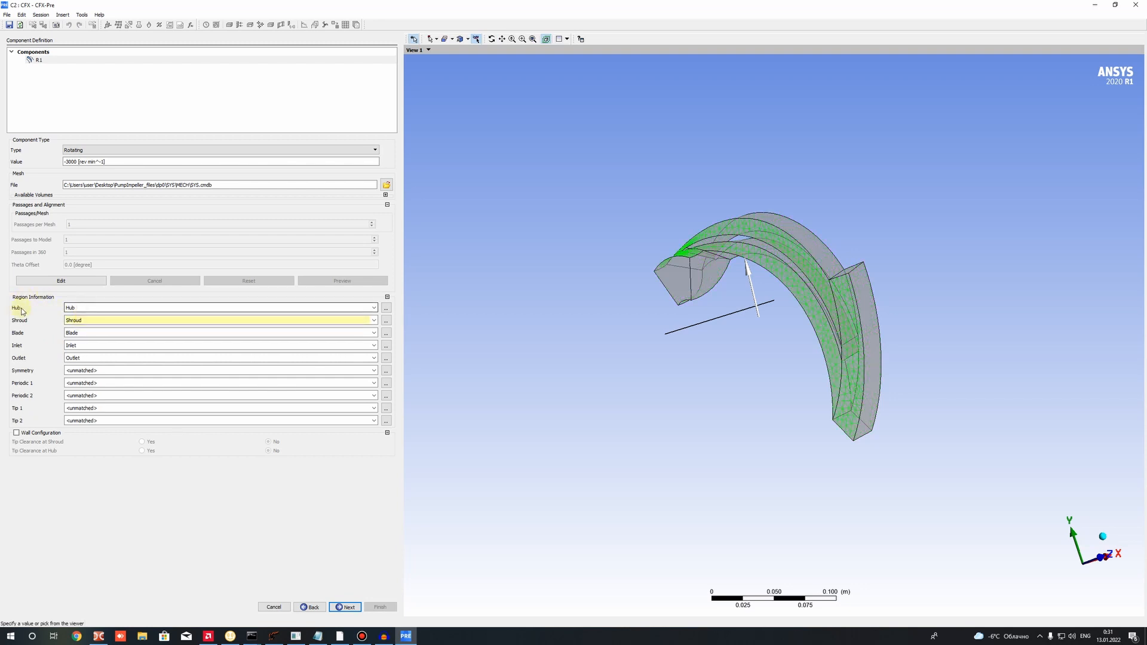
click(95, 320)
click(83, 333)
click(78, 346)
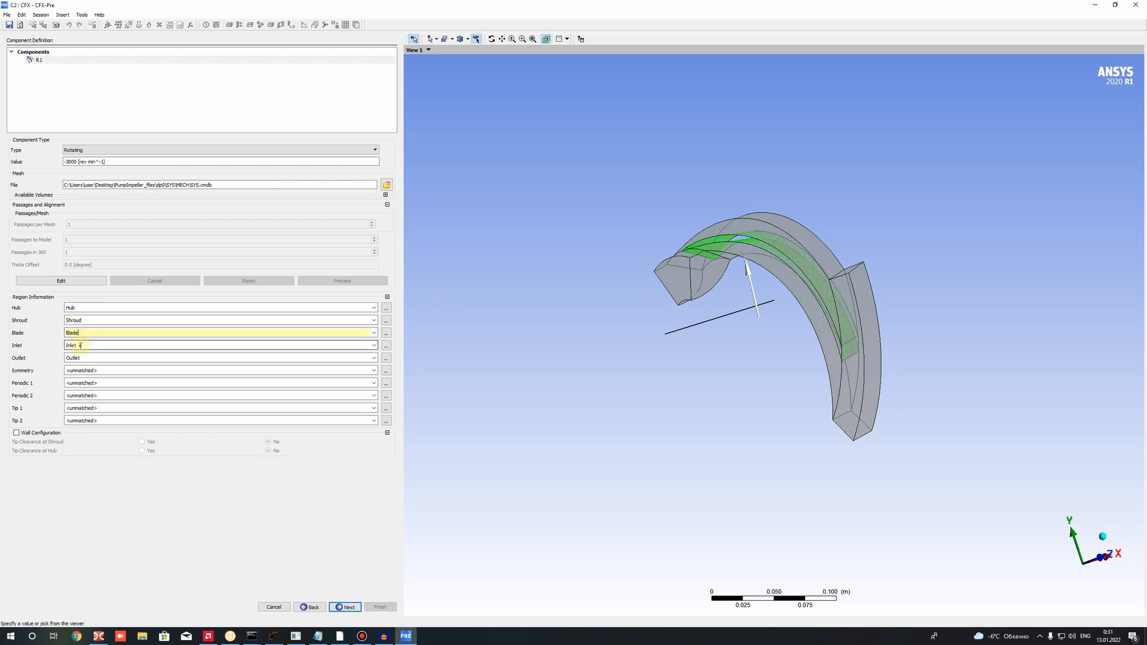
click(96, 358)
click(98, 370)
Assign the Per_1 region to Periodic 1 and the Per_2 region to Periodic 2 of component R1.
click(230, 383)
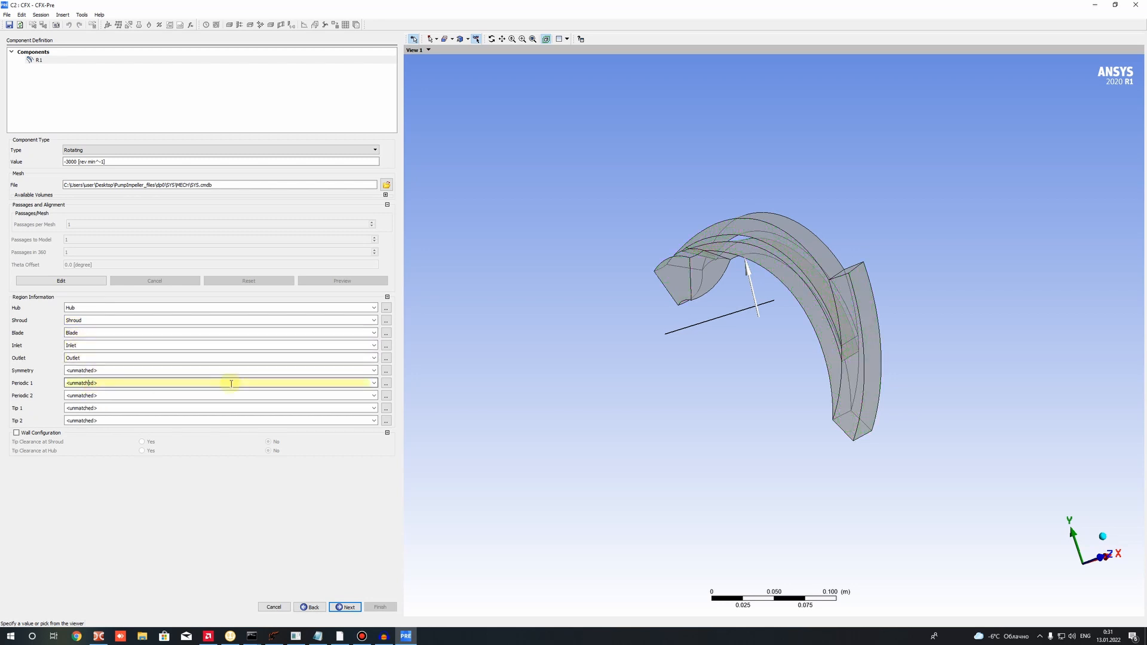
click(373, 385)
scroll(205, 417, down, 3)
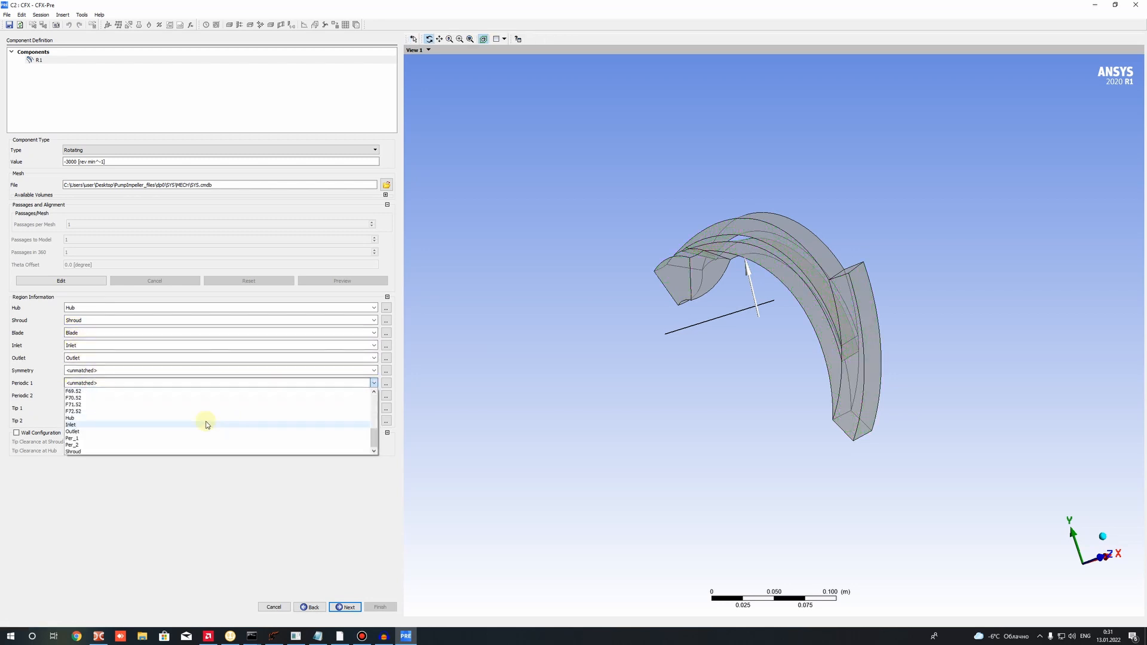
click(118, 438)
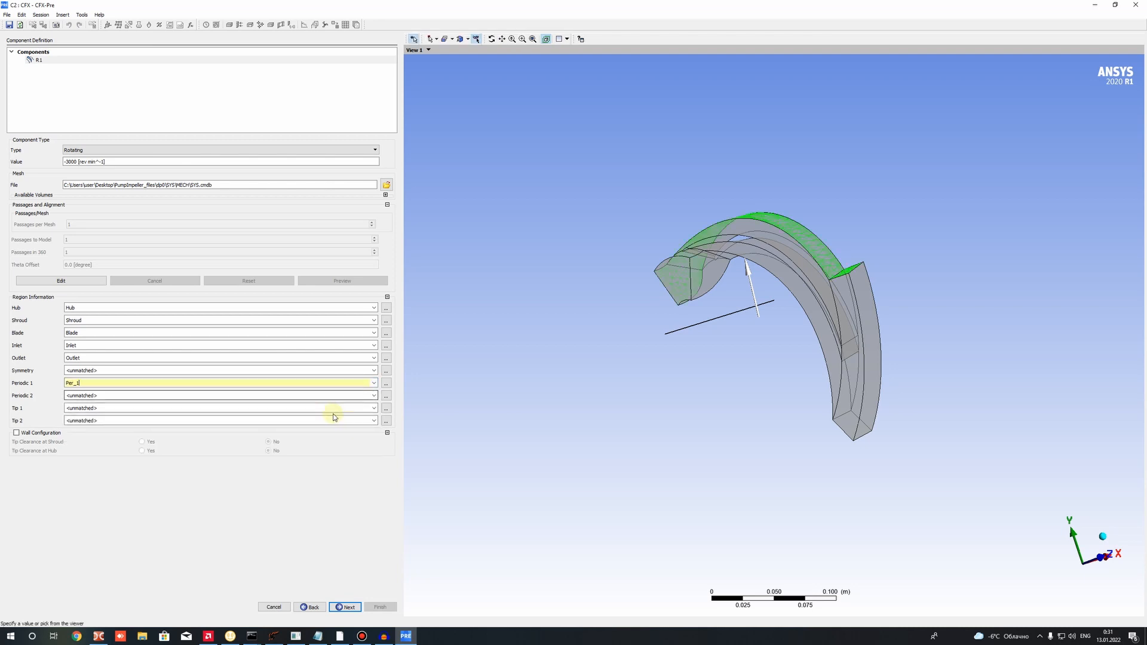
click(374, 395)
scroll(88, 456, down, 3)
click(83, 457)
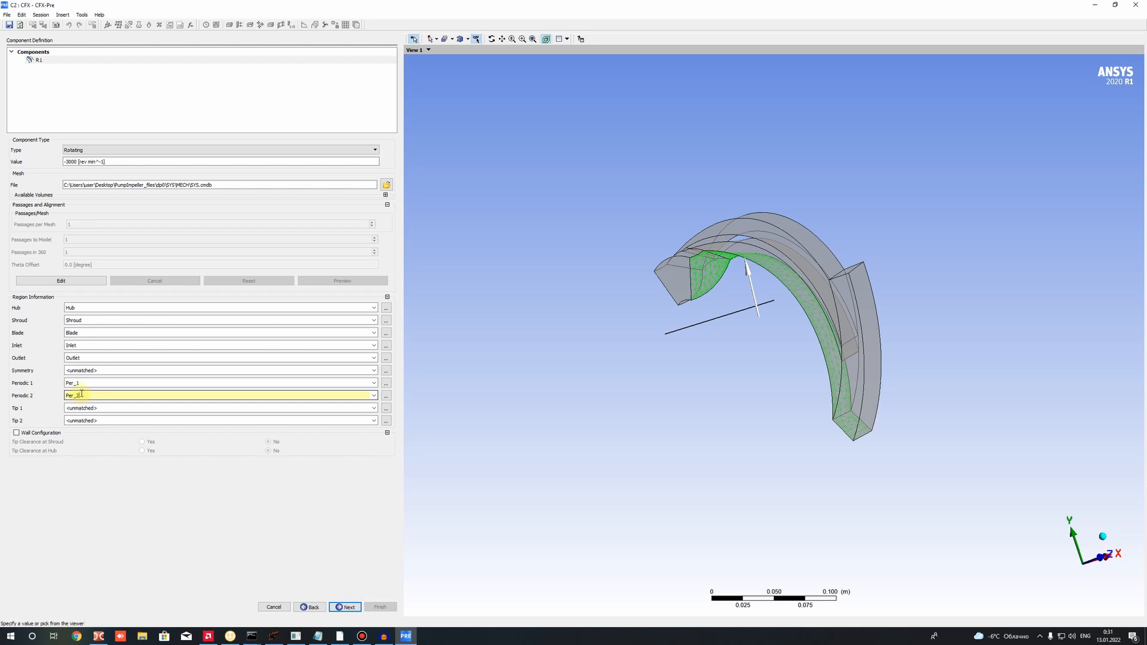
Check the Periodic 1 region, accept the R1 component definition, and set the fluid to Water.
click(84, 383)
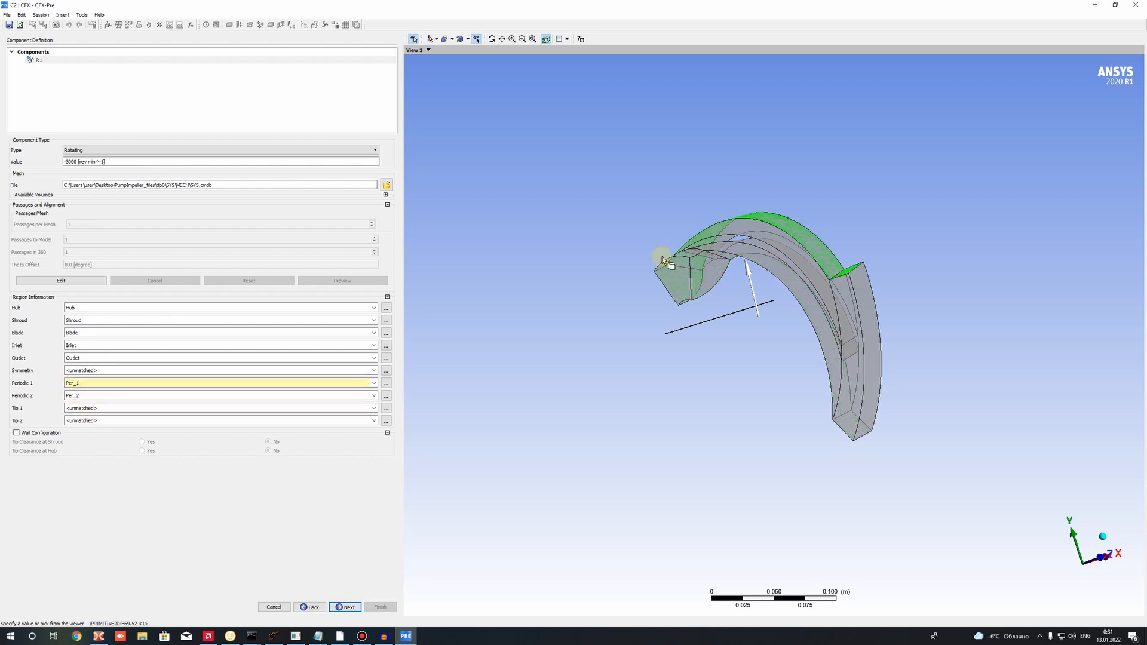
click(349, 607)
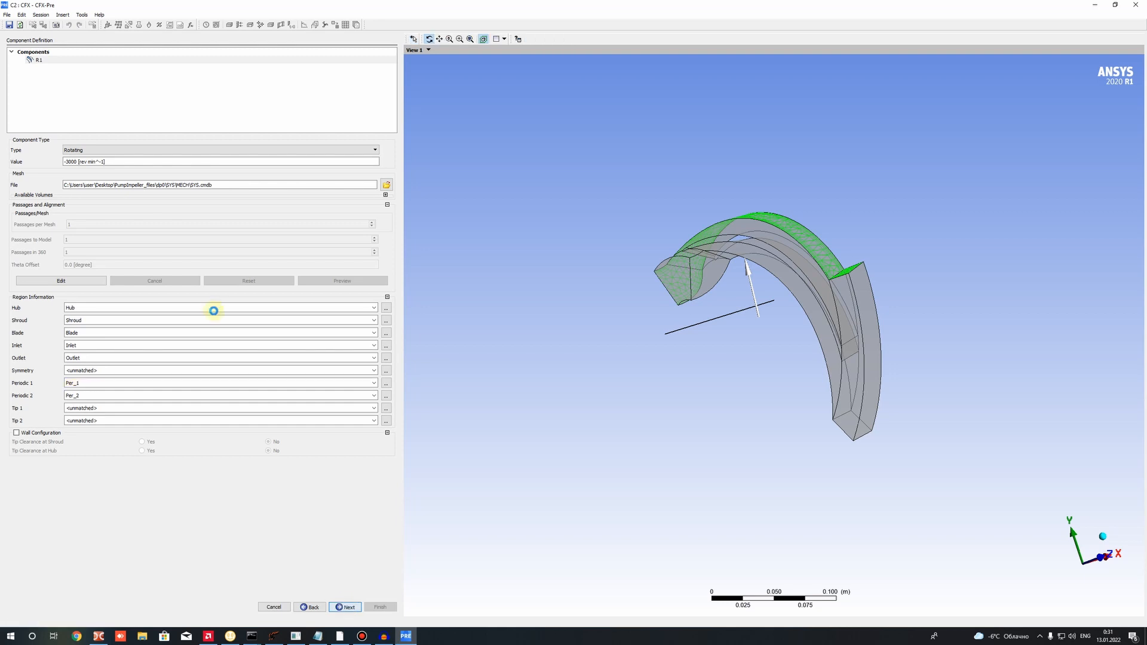
click(65, 74)
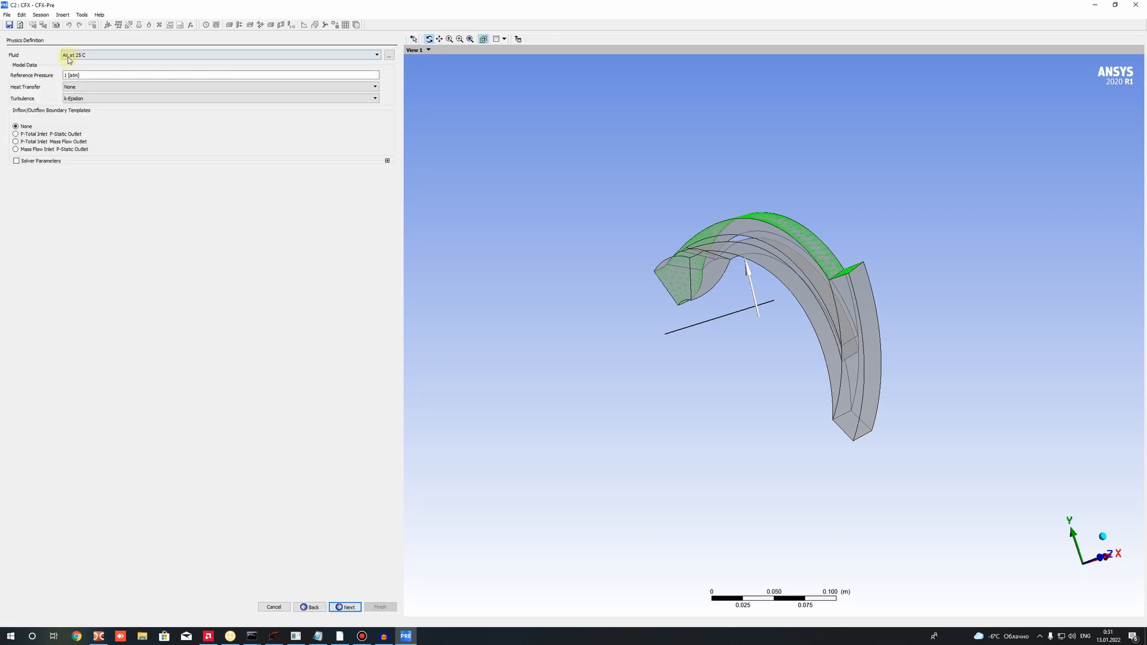
click(67, 55)
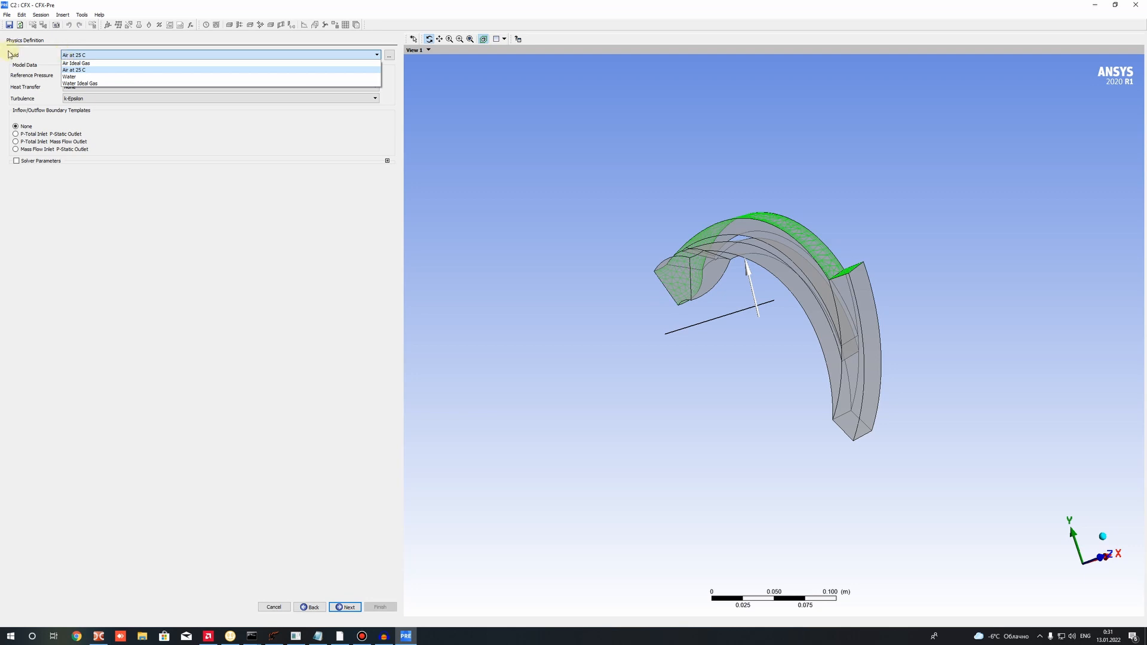
click(71, 76)
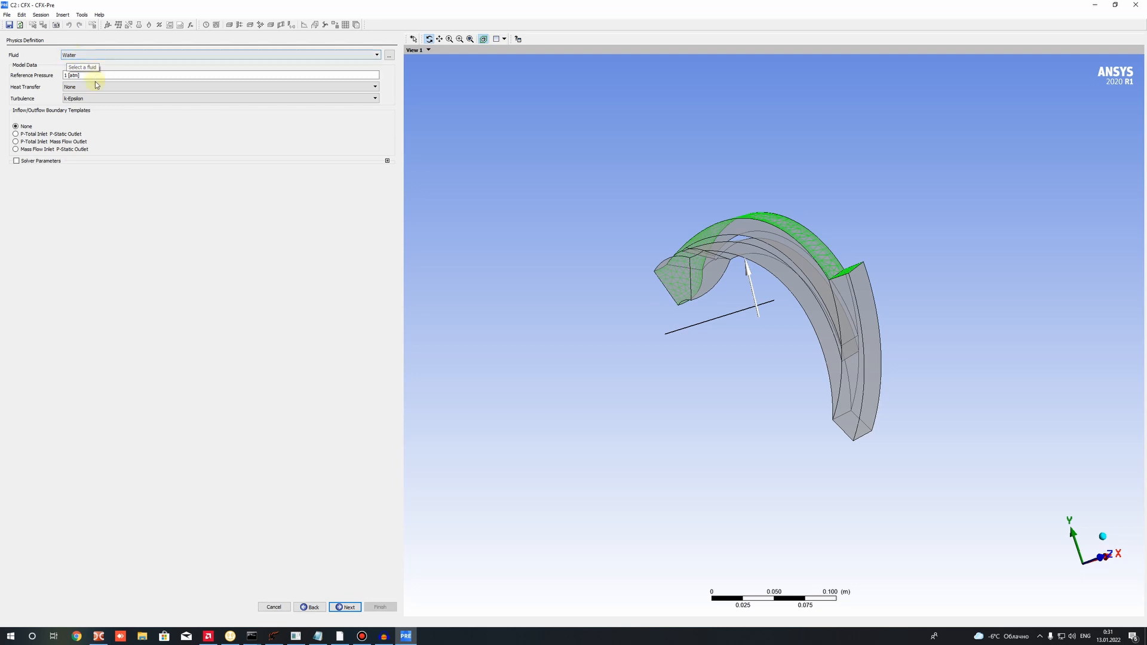
Set the reference pressure to 0 atm and choose the P-Total Inlet Mass Flow Outlet boundary template.
click(85, 76)
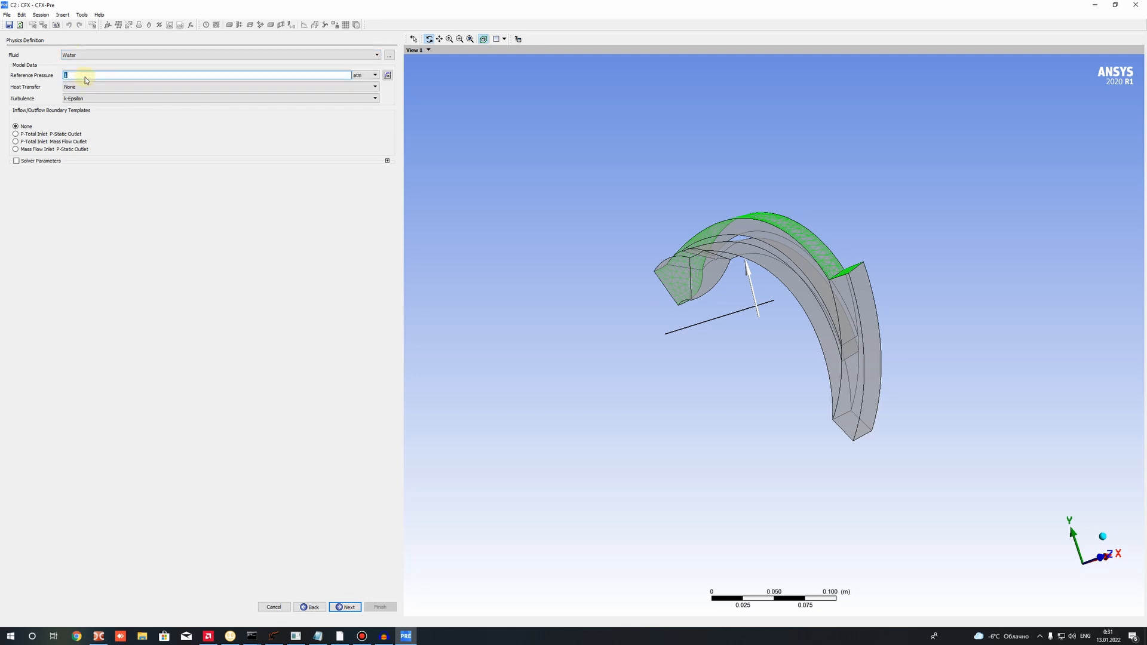
click(129, 190)
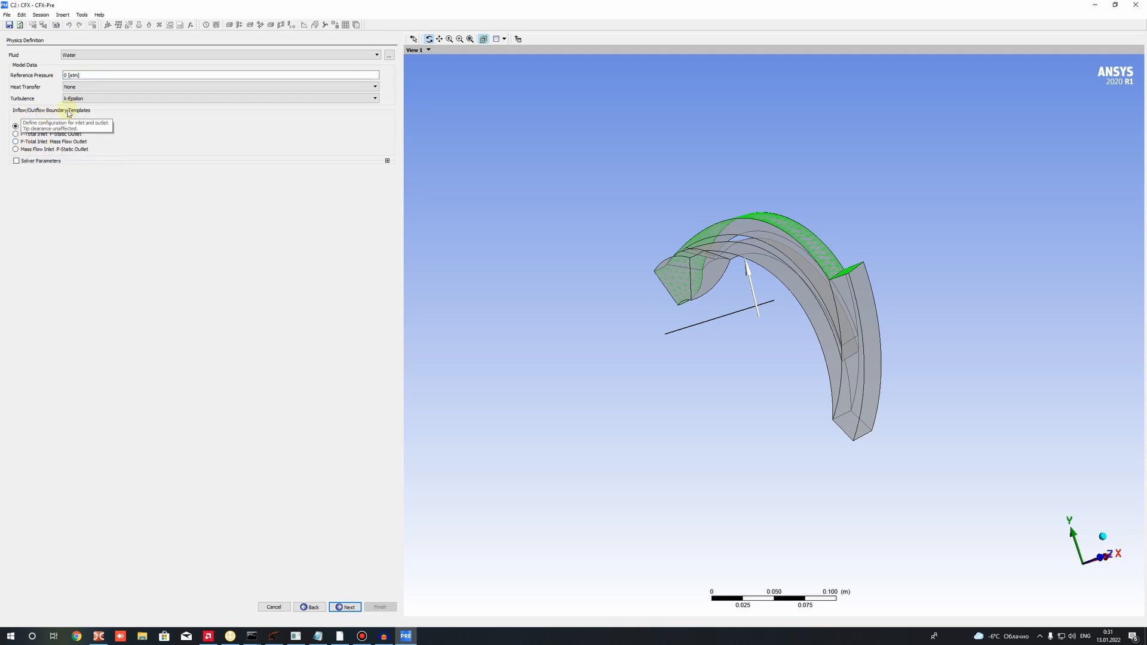
click(29, 143)
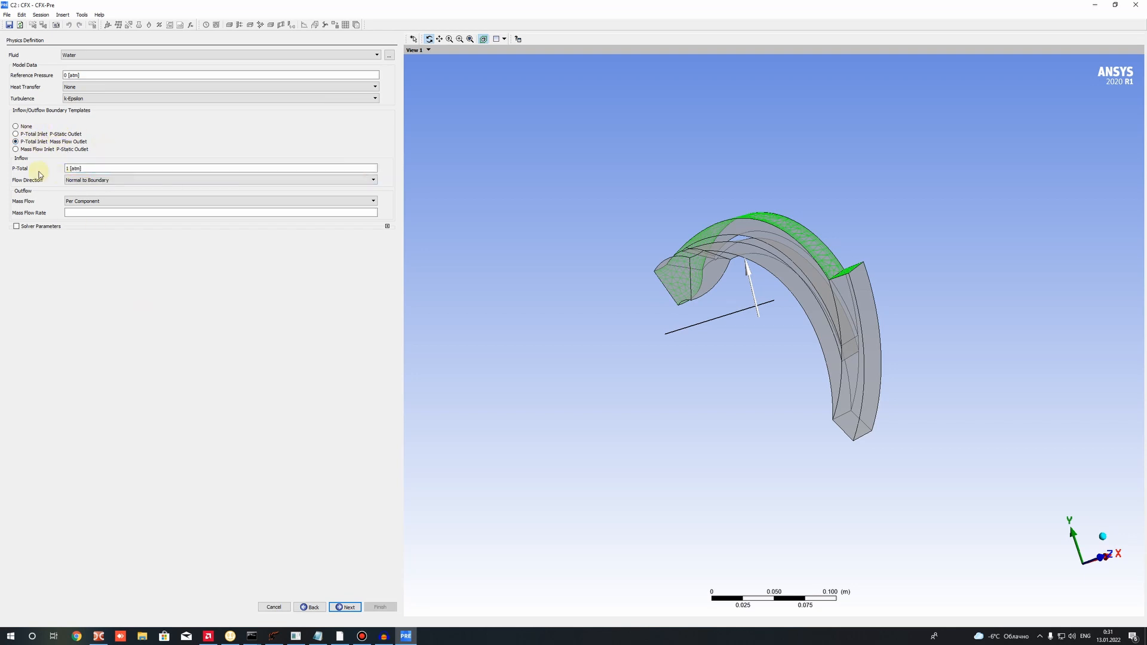
Examine the inlet and outlet ends of the impeller passage model from several angles.
drag(725, 312, 678, 332)
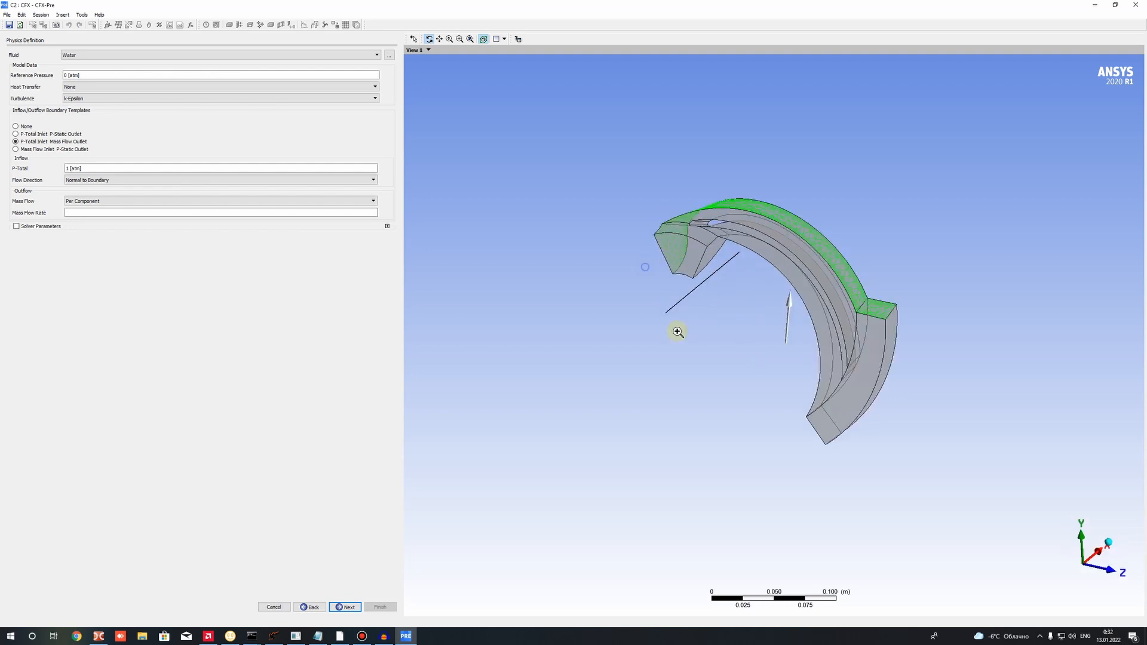
mouse_move(677, 332)
right_down()
mouse_move(710, 287)
mouse_move(724, 305)
right_up()
scroll(690, 325, down, 5)
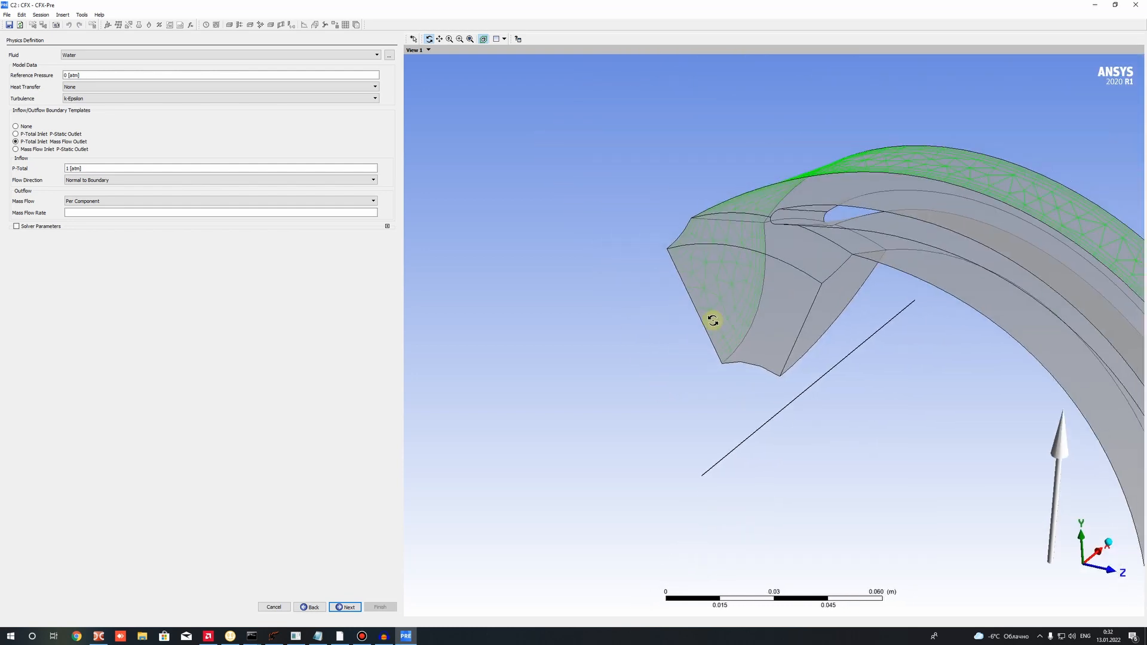
scroll(687, 307, down, 5)
drag(648, 292, 819, 156)
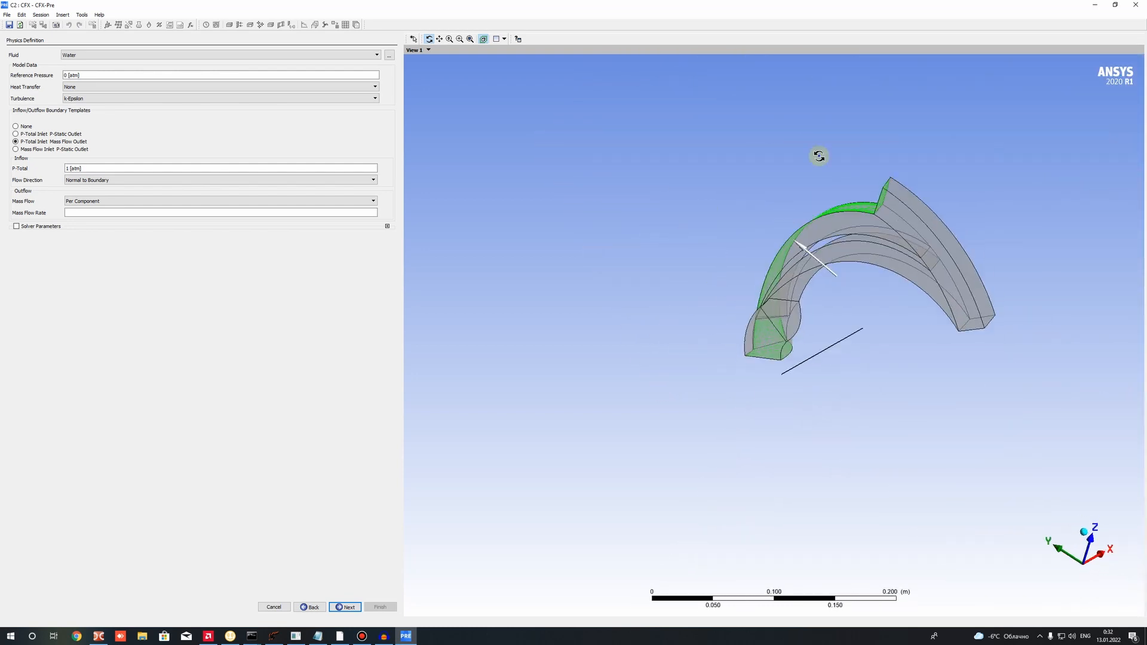
right_drag(819, 156, 1095, 386)
drag(717, 339, 676, 353)
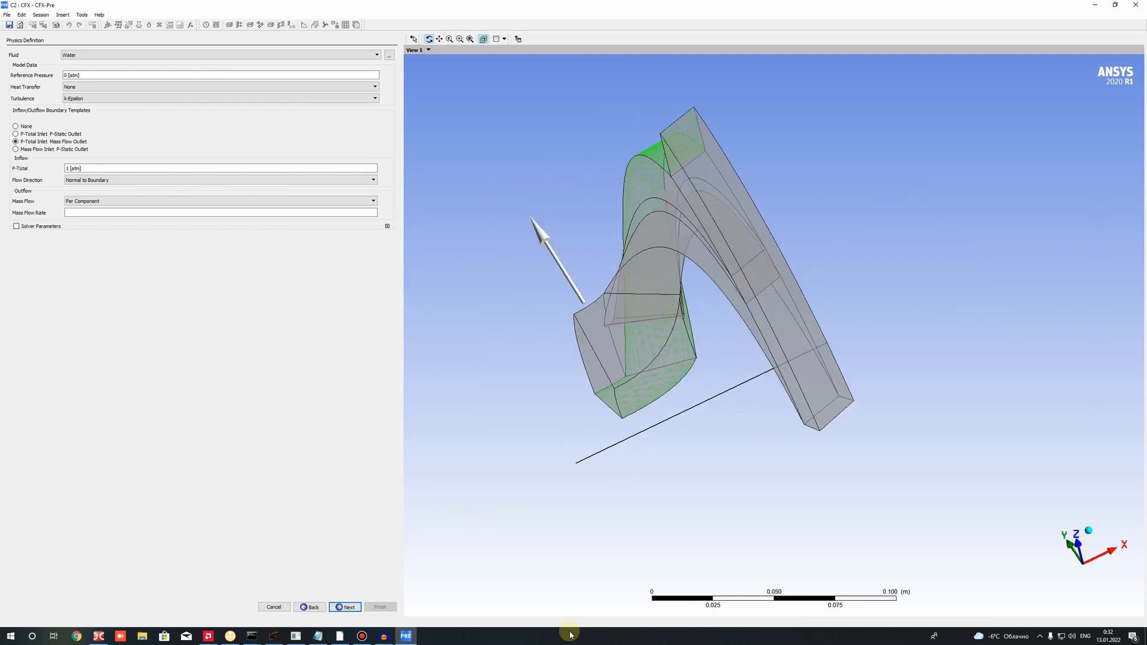
Switch to the Pump_1 text file in Notepad and look up the volume flow rate and its unit.
click(318, 636)
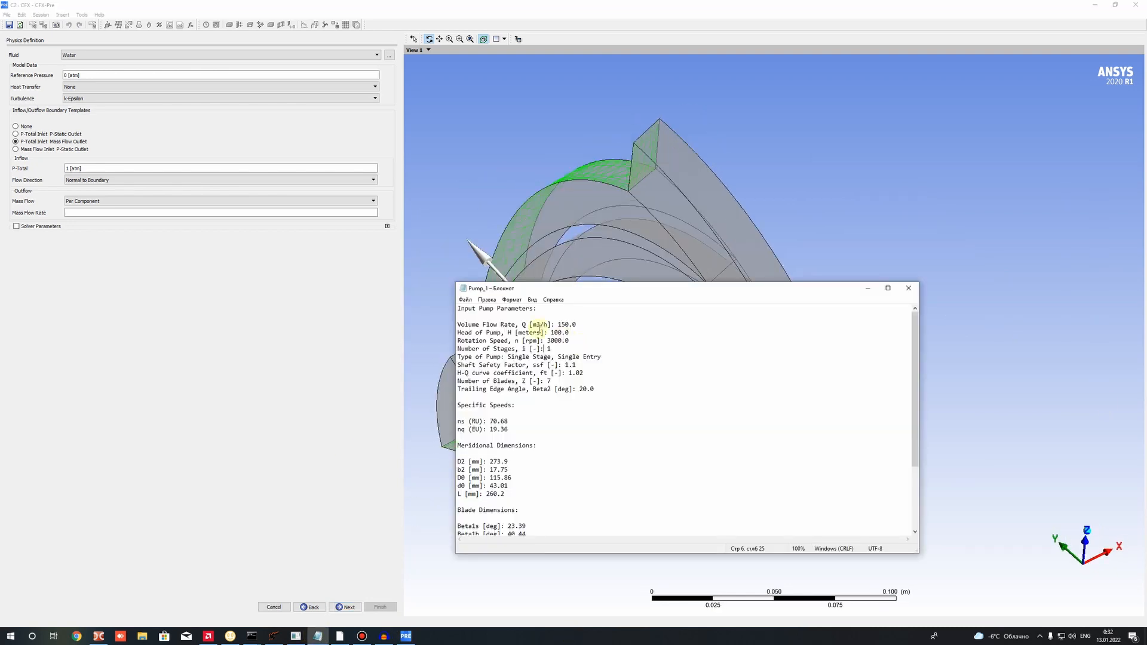
drag(459, 325, 600, 326)
click(579, 343)
click(600, 325)
drag(559, 325, 578, 326)
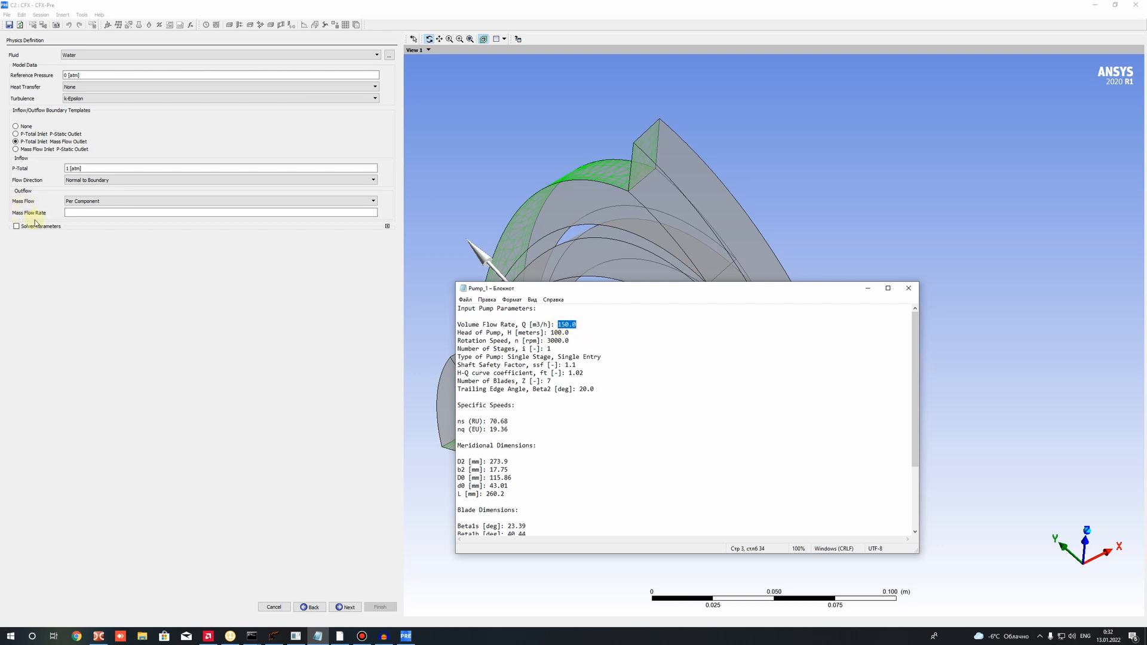
click(456, 324)
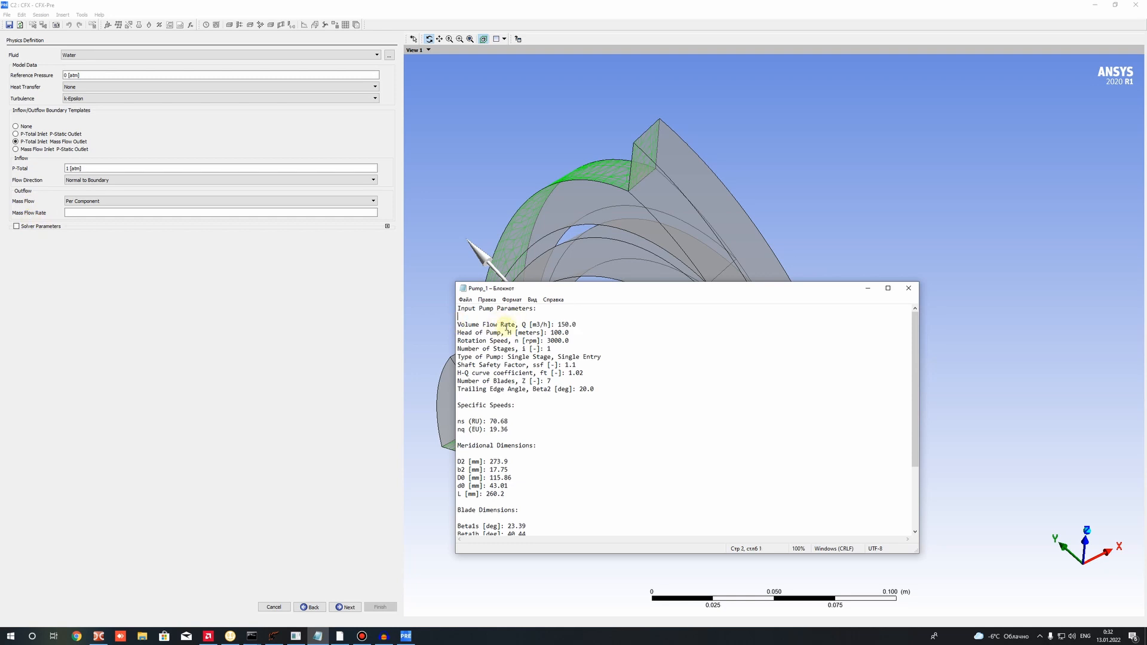
drag(507, 328, 548, 324)
click(538, 325)
click(533, 332)
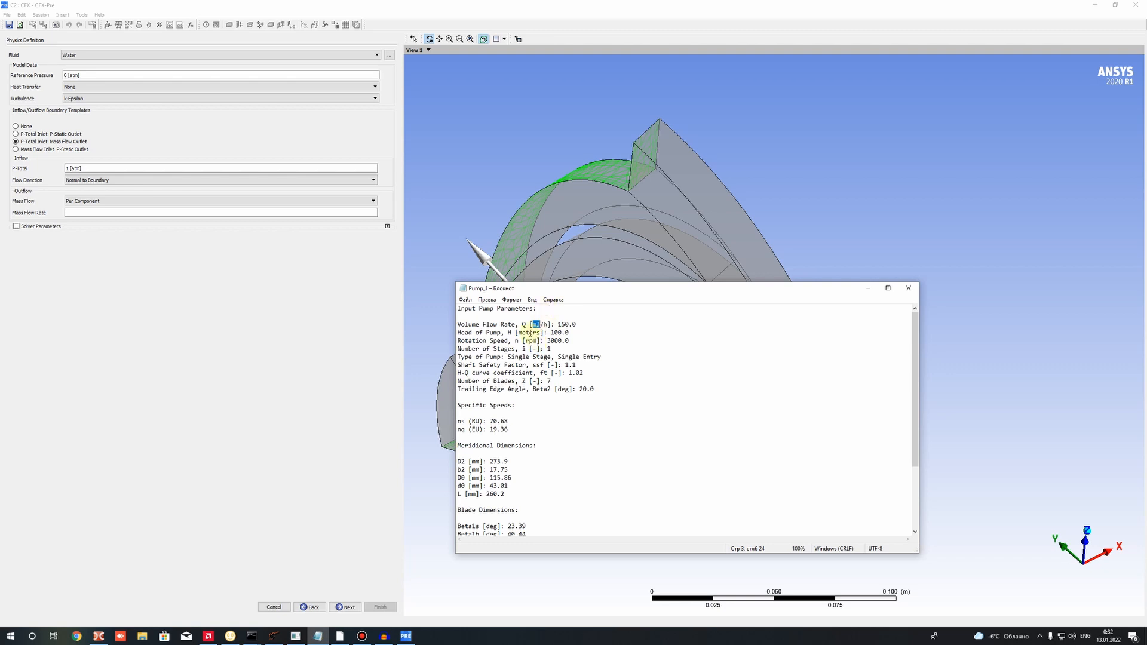
Find and open the Windows Calculator by searching for "кальк".
click(10, 636)
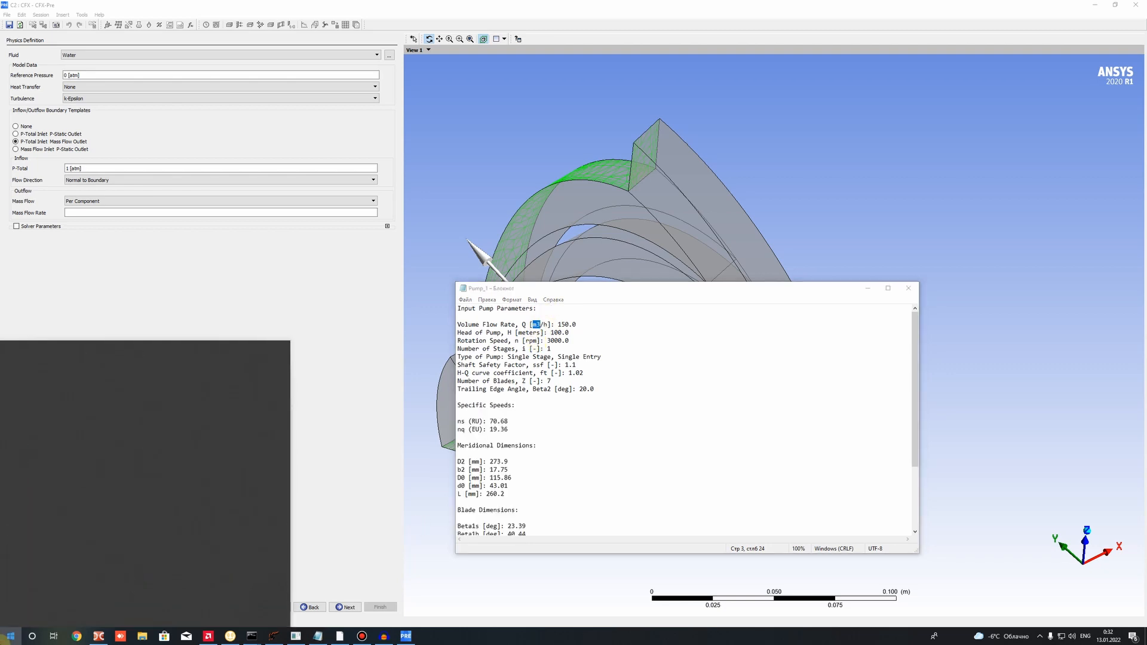
text(rfkmr)
key(BackSpace)
key(BackSpace)
key(BackSpace)
key(BackSpace)
key(BackSpace)
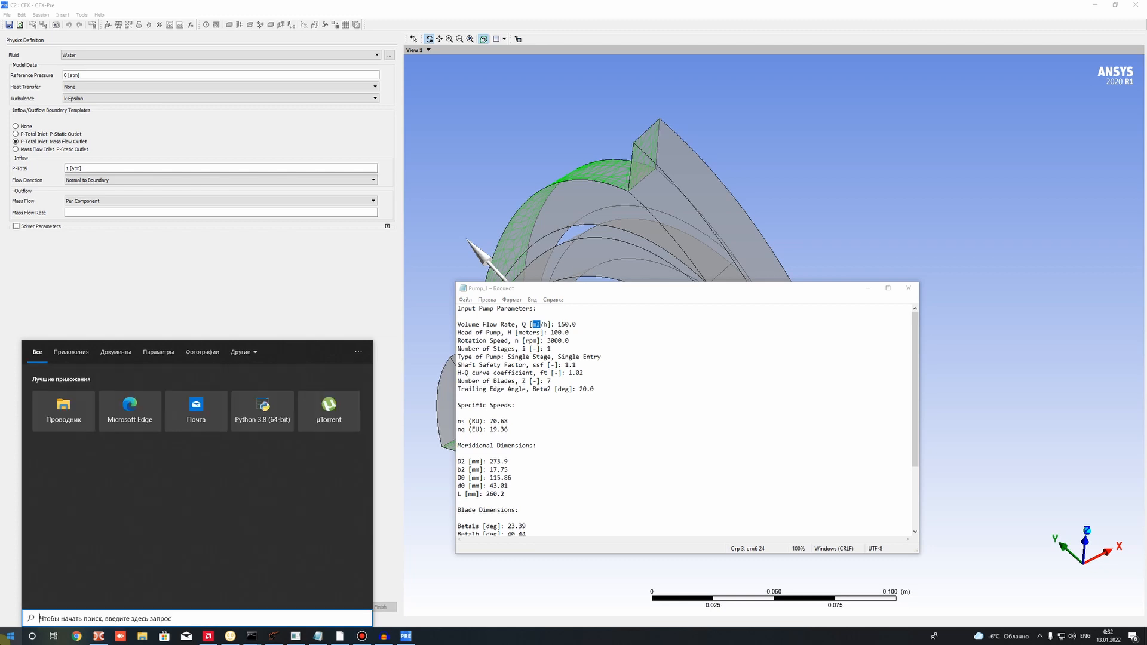
key(alt+shift)
text(кальк)
key(Return)
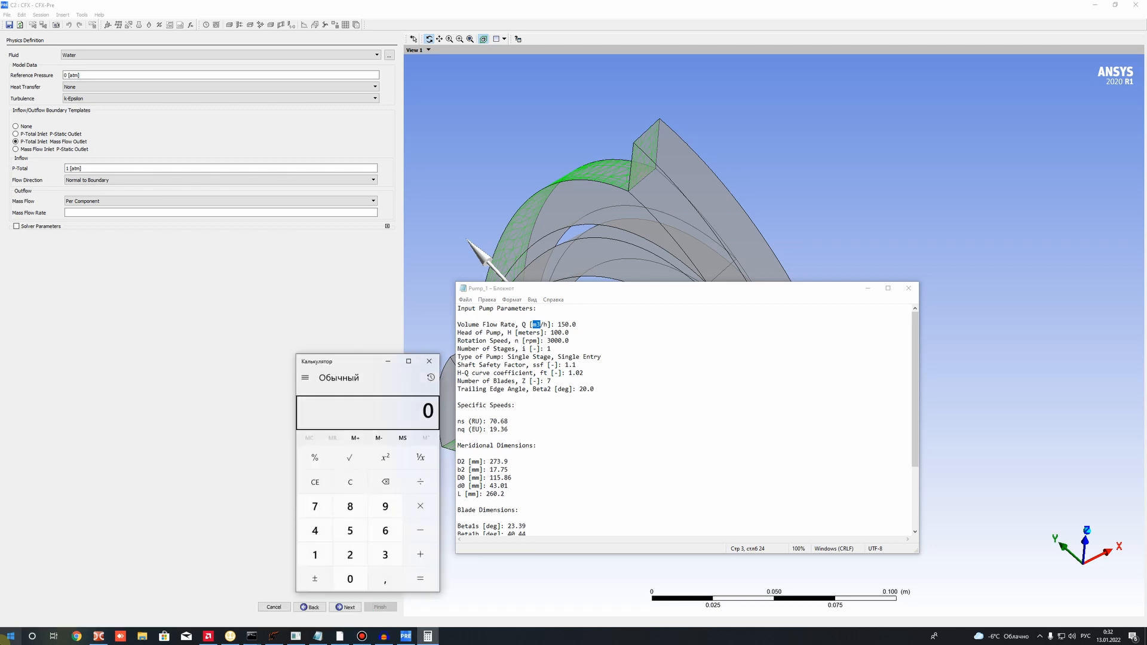
Calculate the mass flow rate by dividing 150 by 3600 and multiplying the result by 997.
text(1500)
key(BackSpace)
text(3600)
key(Return)
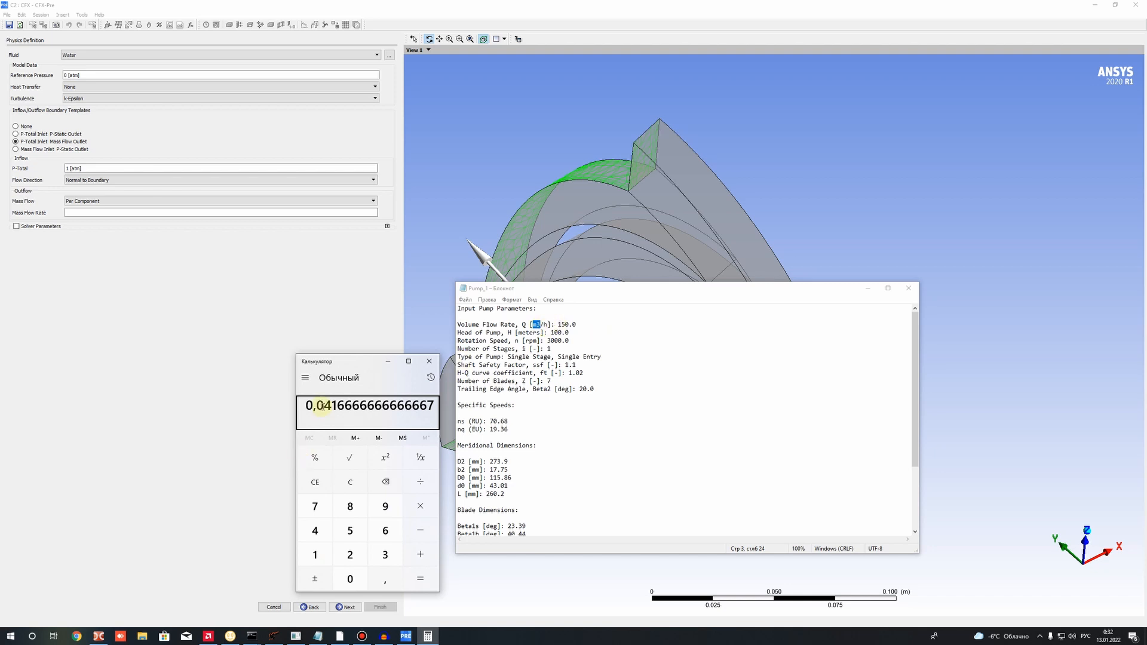
key(asterisk)
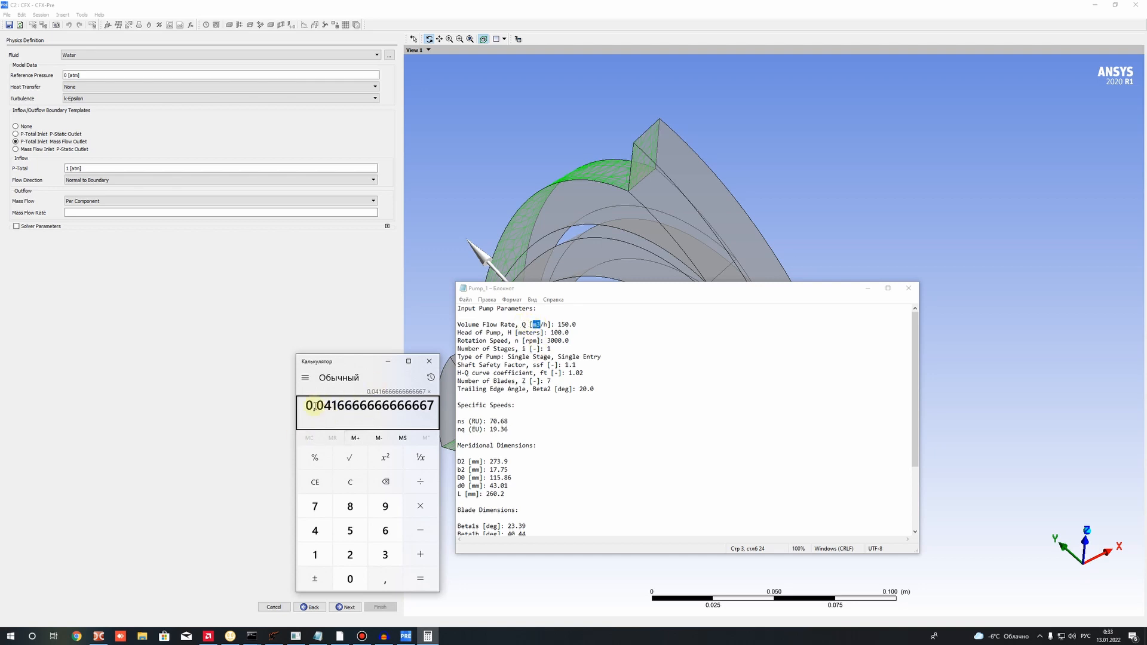
drag(315, 407, 390, 406)
click(421, 406)
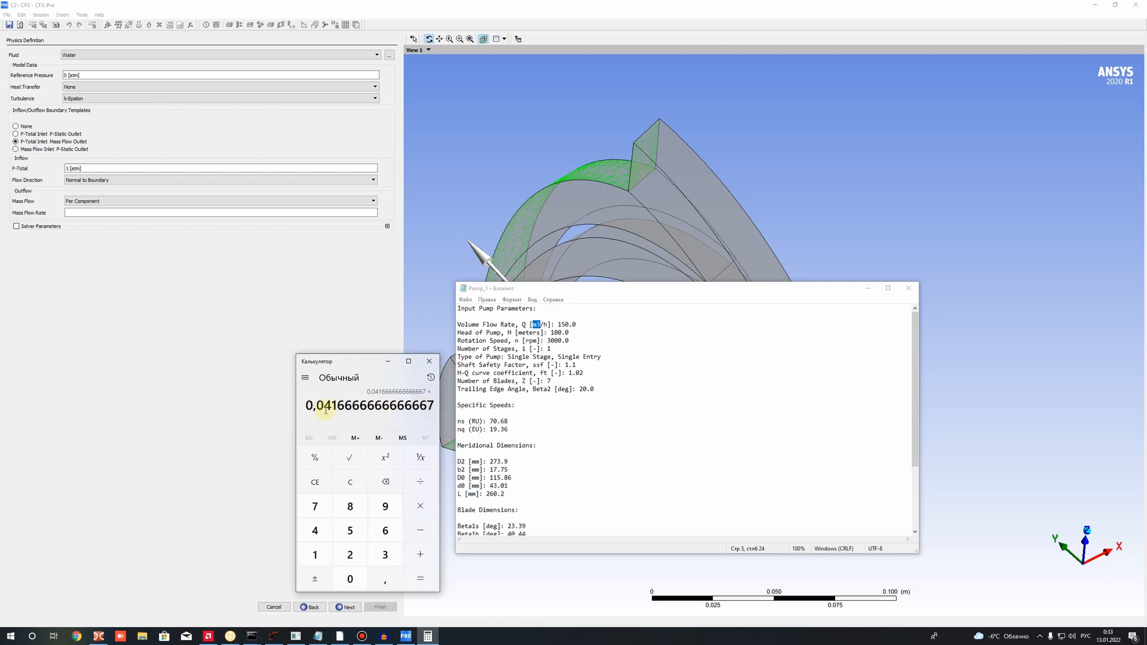
text(997)
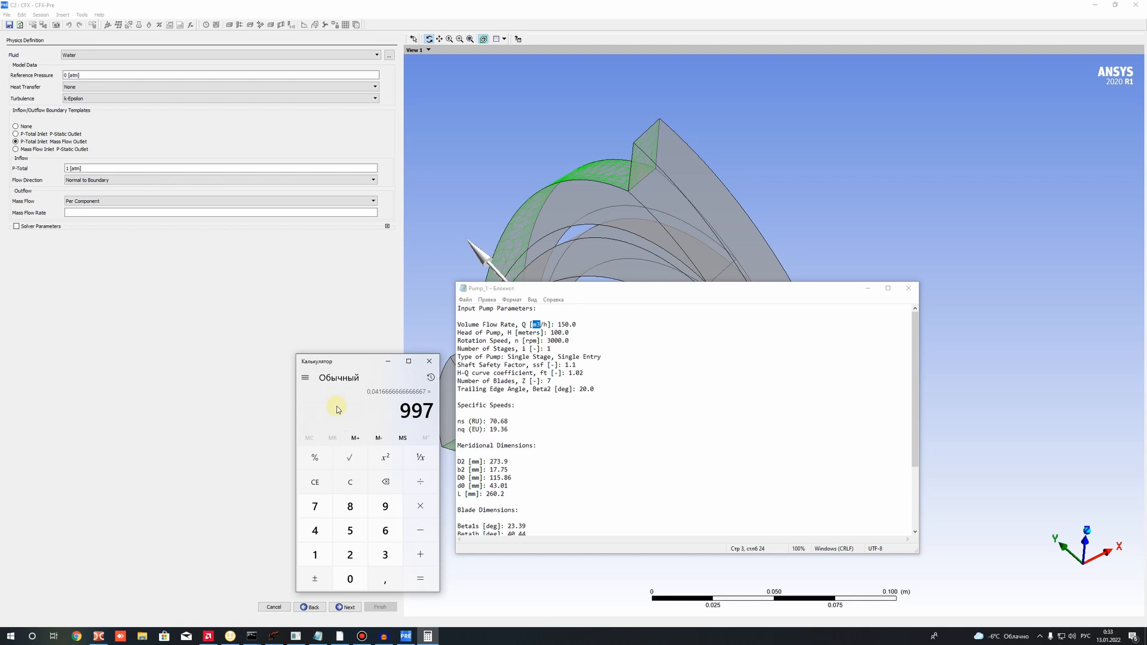
key(Return)
Try to copy the calculated mass flow into the outflow mass flow rate in CFX-Pre.
drag(304, 405, 437, 404)
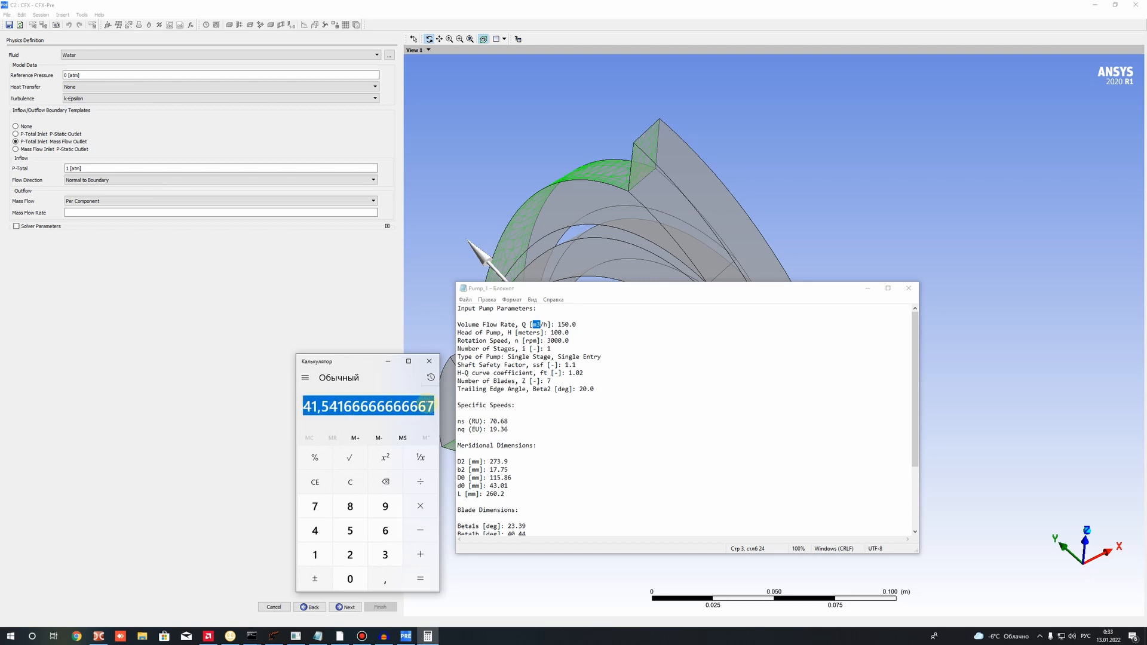
click(303, 407)
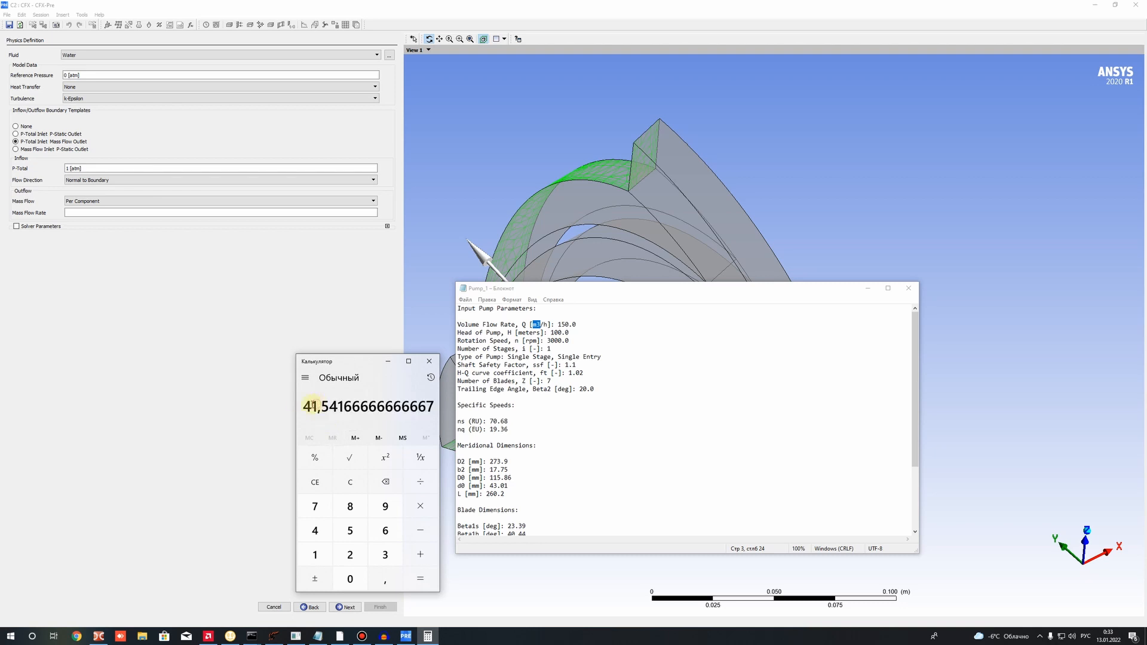
drag(314, 405, 444, 407)
right_click(379, 407)
click(404, 416)
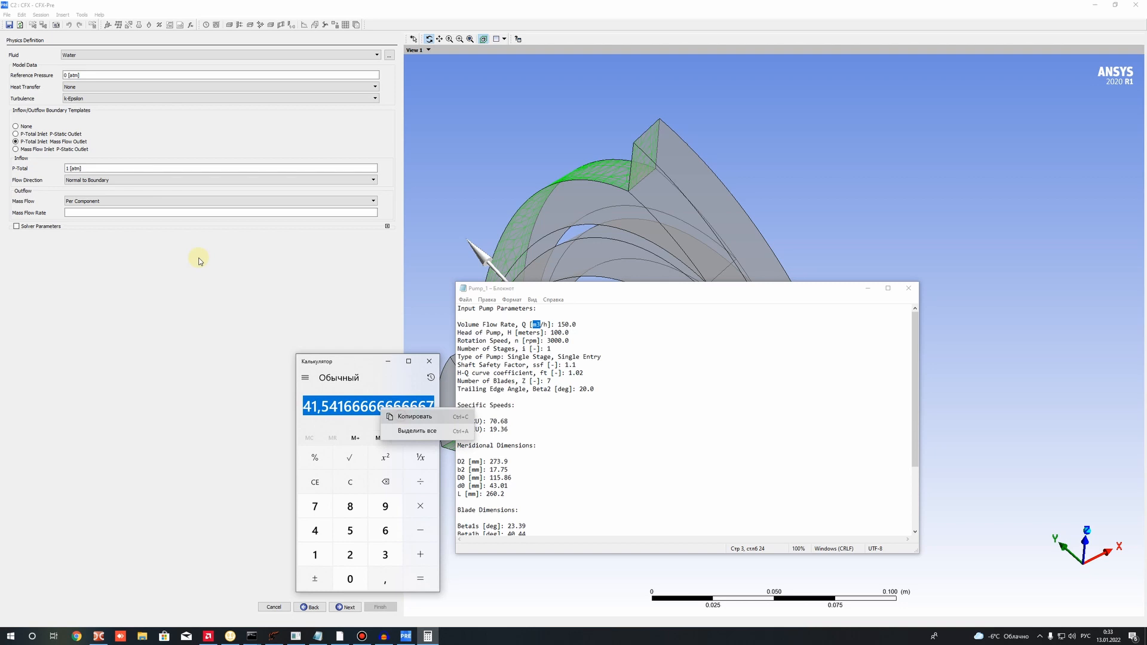
right_click(97, 213)
click(91, 233)
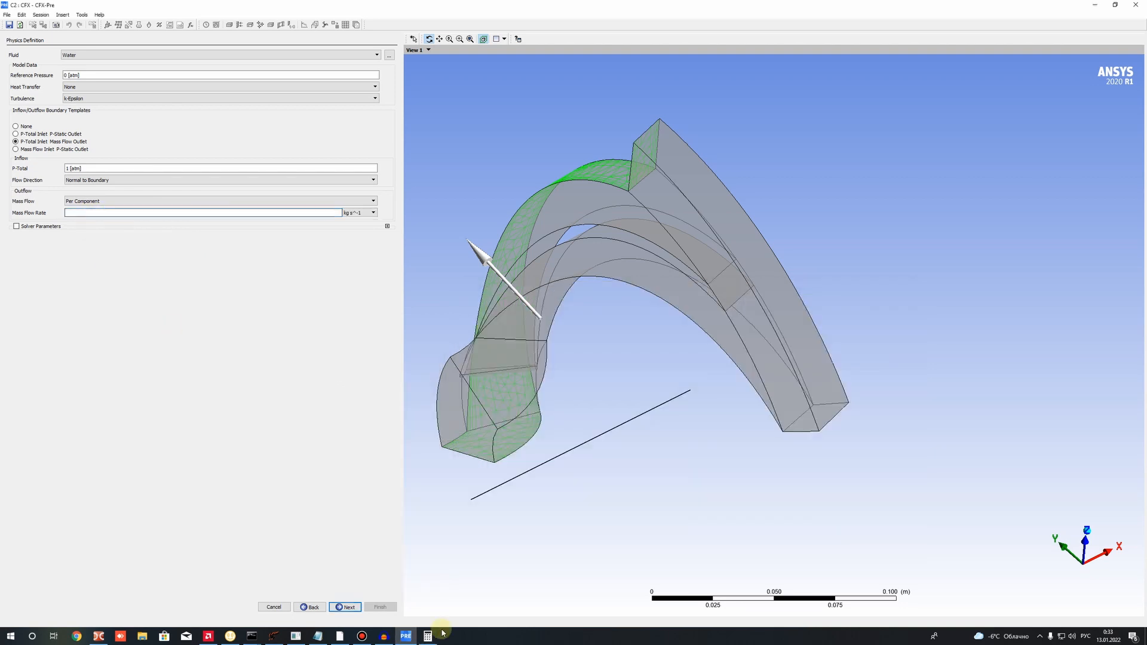
Recheck the calculator result and set the outflow mass flow rate to 41.5416 kg s^-1 in CFX-Pre.
click(428, 636)
click(305, 404)
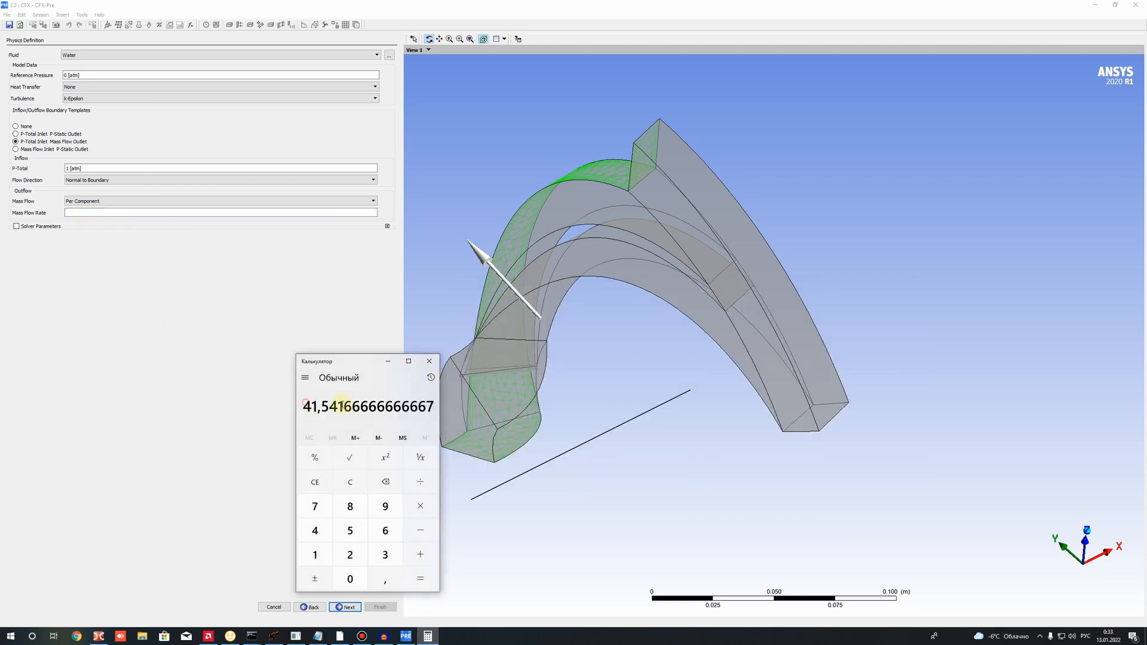
drag(303, 406, 364, 407)
click(86, 213)
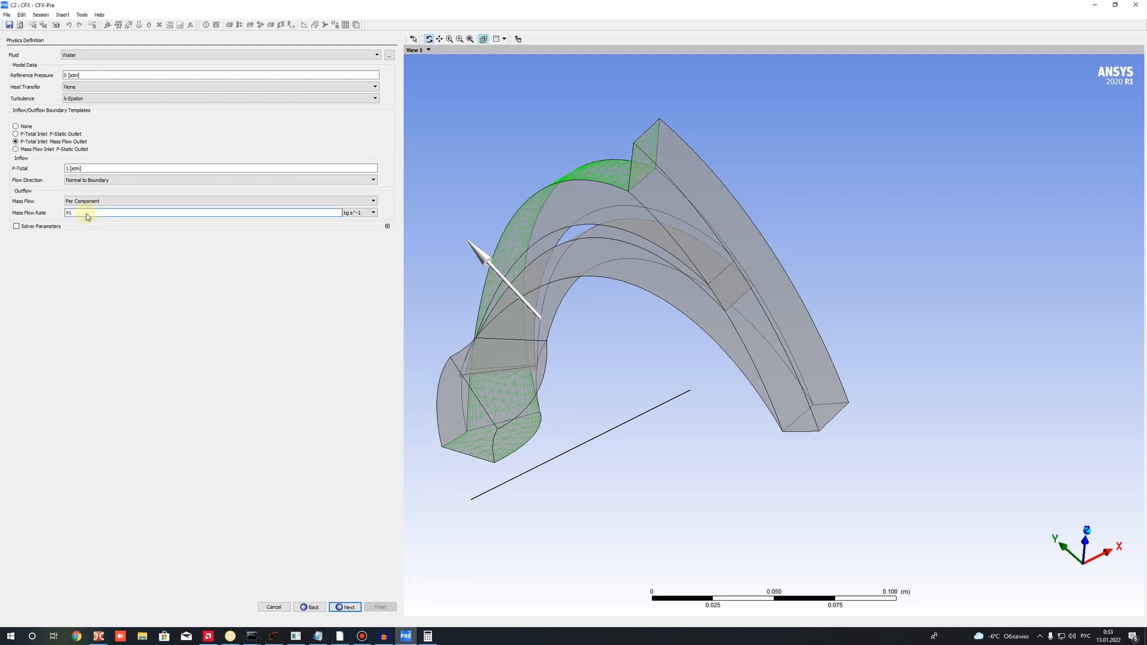
text(41.5 [kg s^-1)
click(428, 636)
click(428, 636)
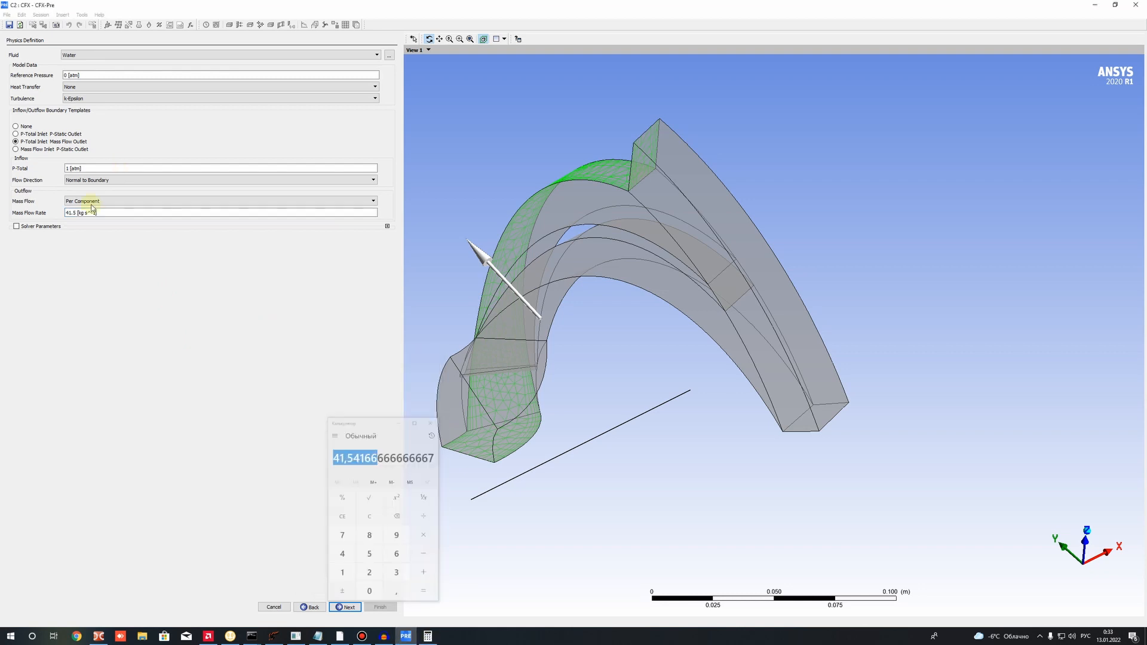
click(91, 213)
text(41.54)
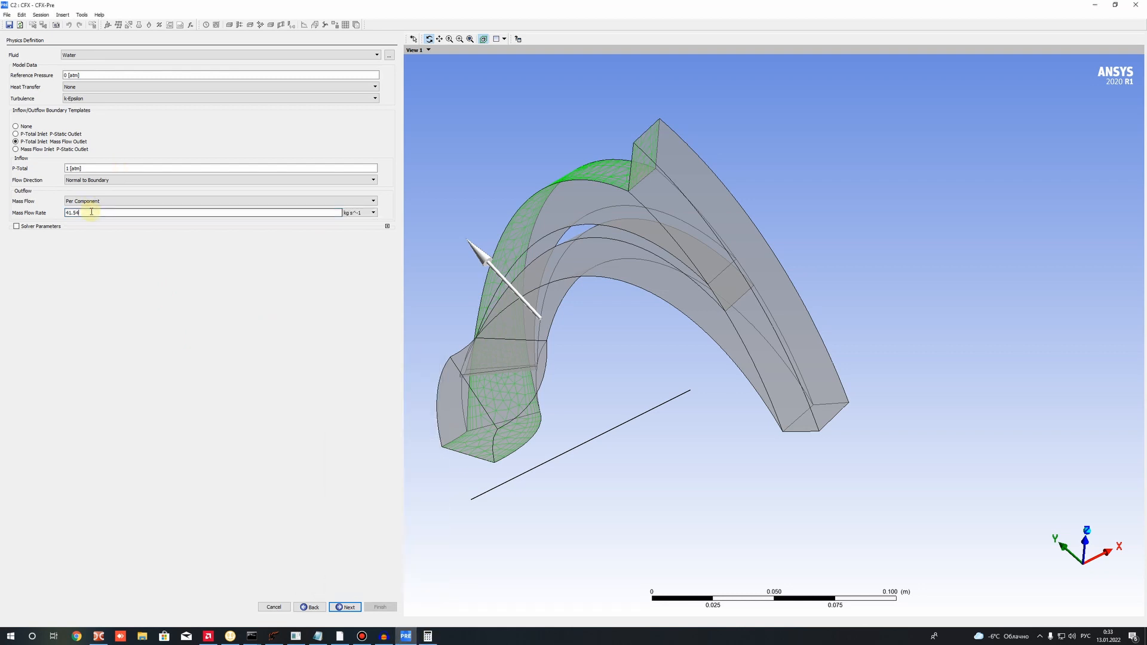
text(16)
key(Return)
Refine the outflow mass flow rate to 41.54167 kg s^-1 and enable the solver parameters.
click(428, 636)
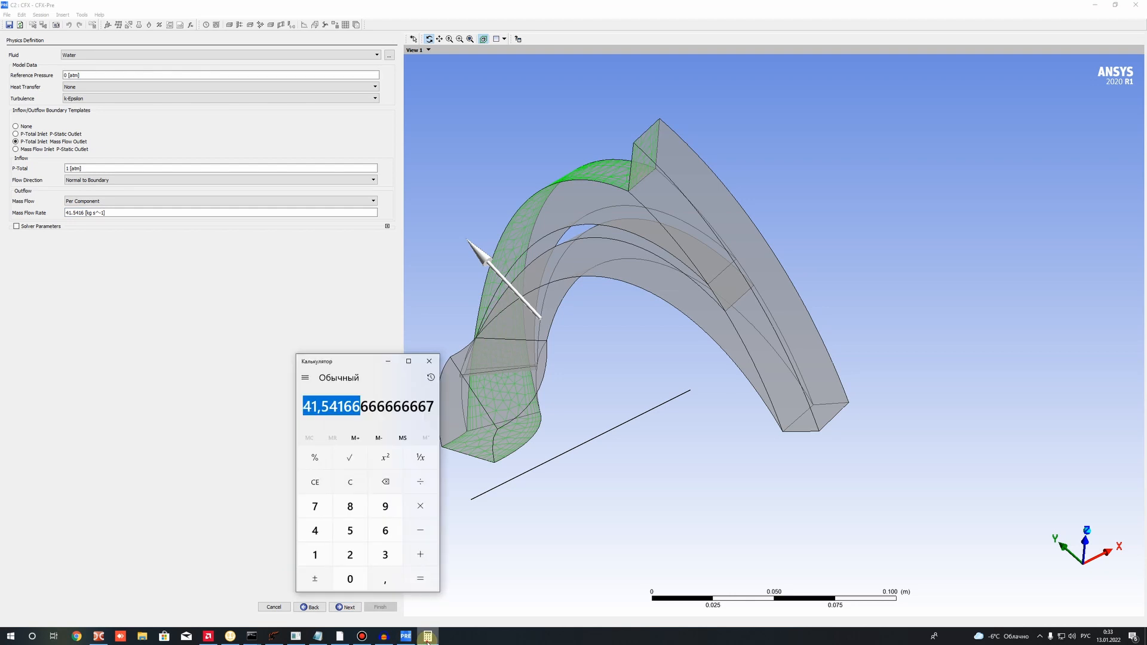
click(69, 243)
click(90, 214)
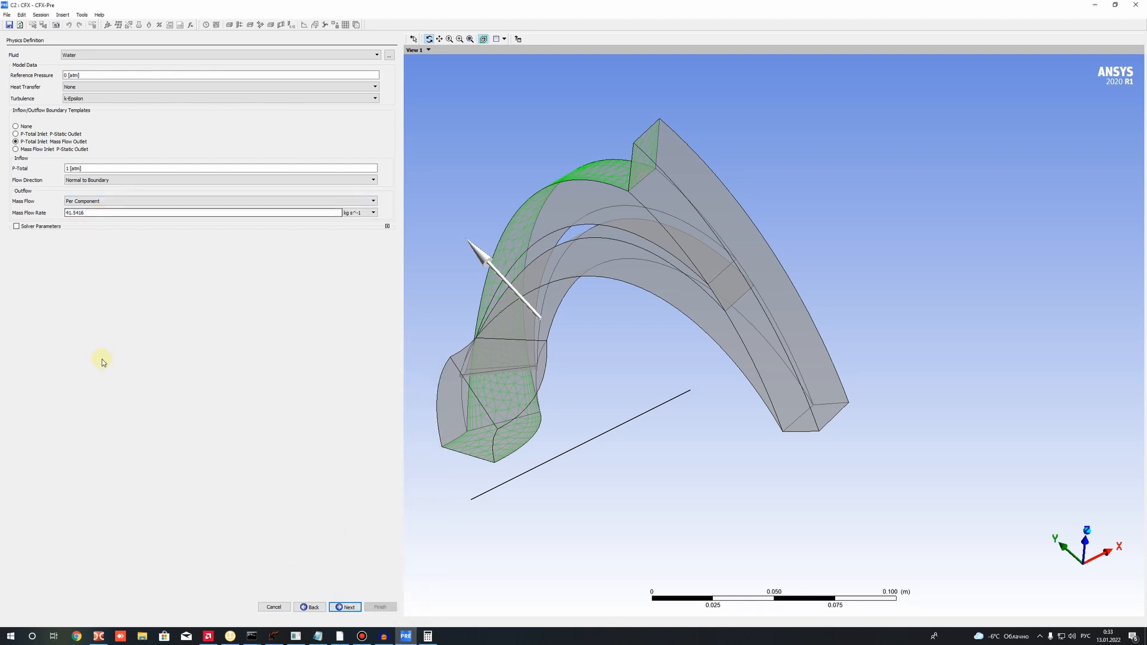
text(7)
key(Return)
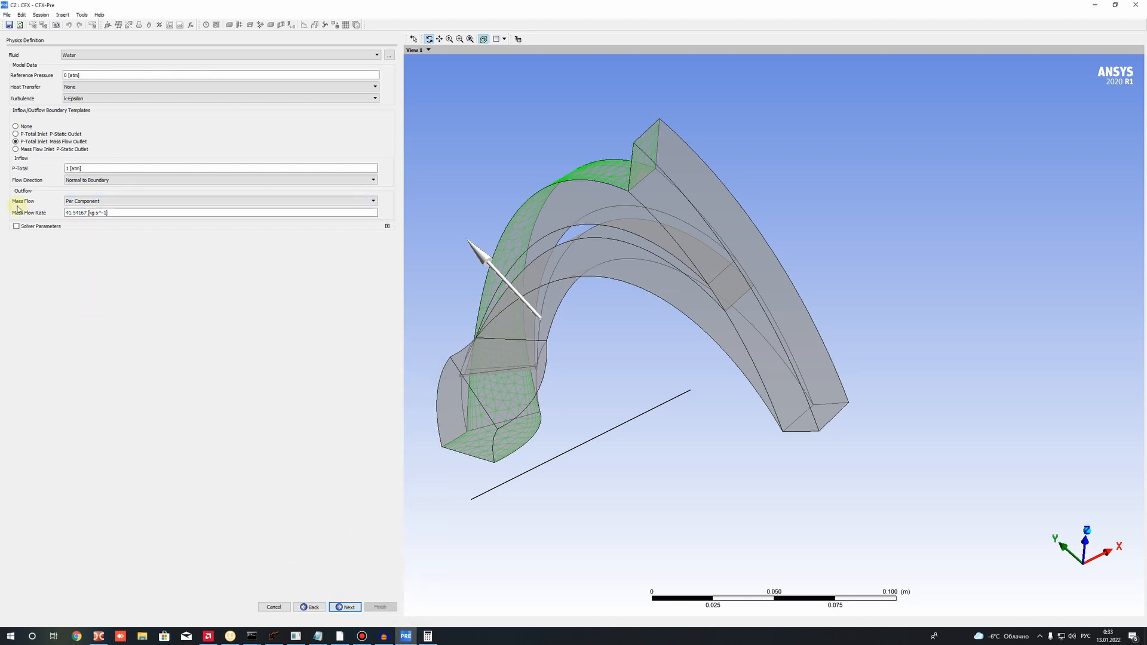
click(36, 225)
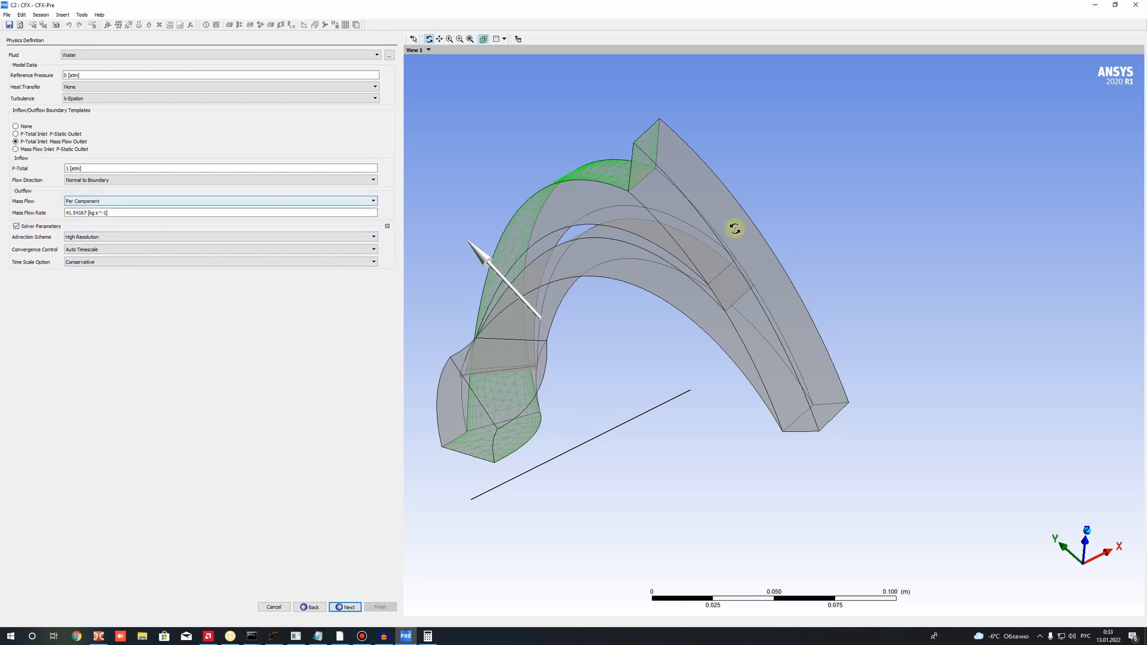
Specify the outflow mass flow as Per Machine and proceed to the interface definition.
drag(735, 317, 776, 356)
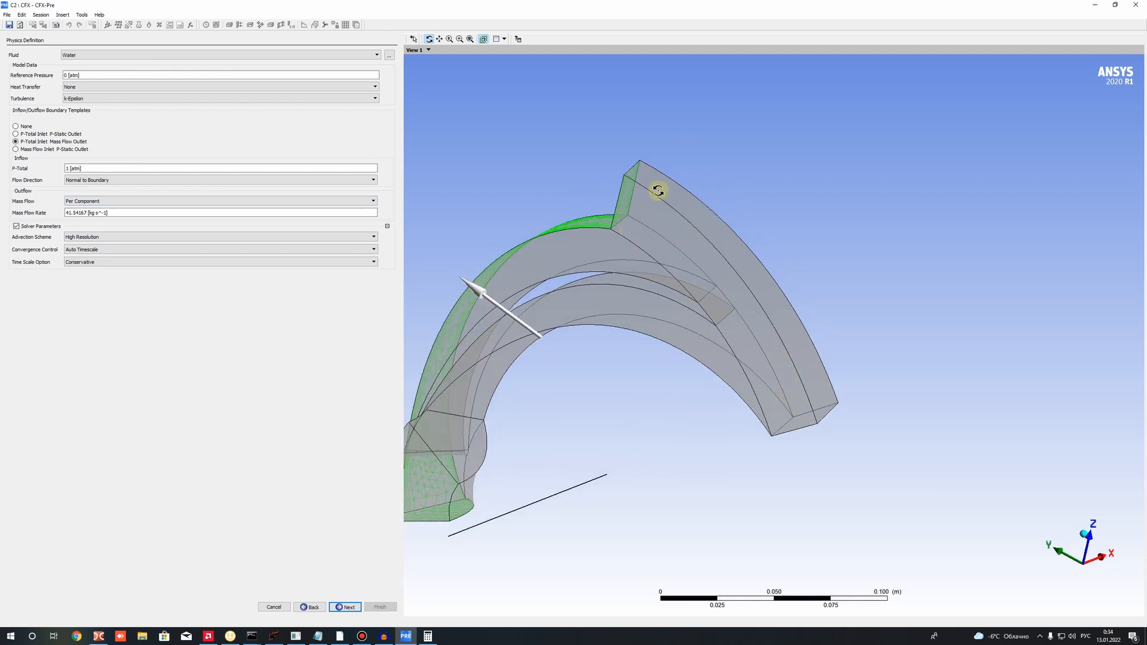
click(72, 202)
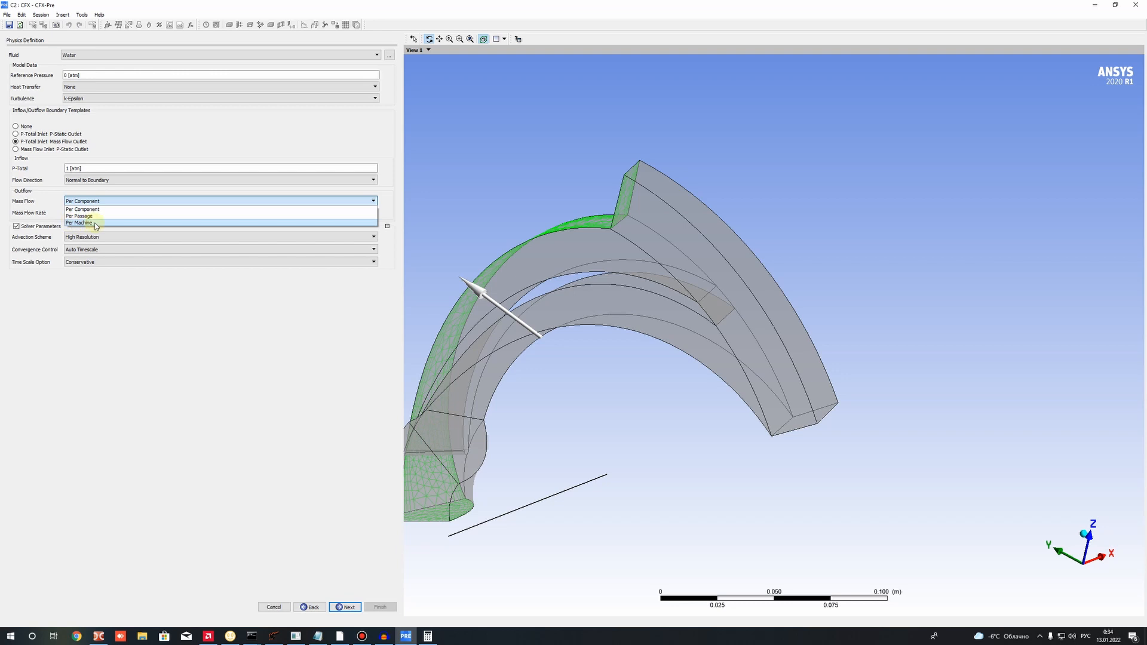
click(70, 223)
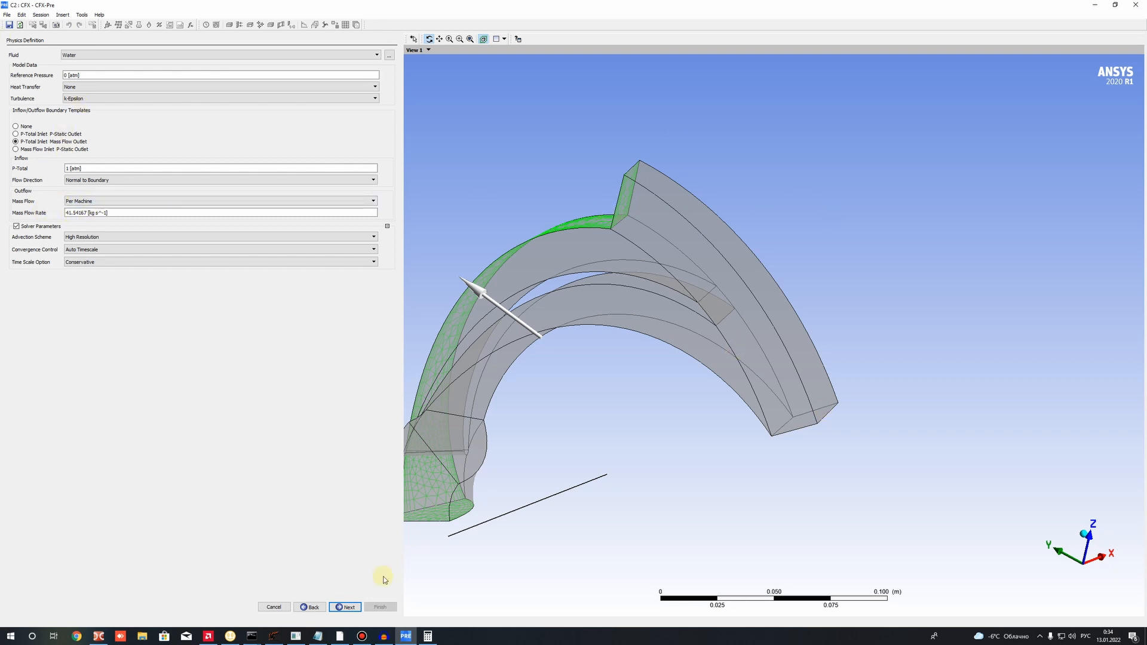
click(346, 607)
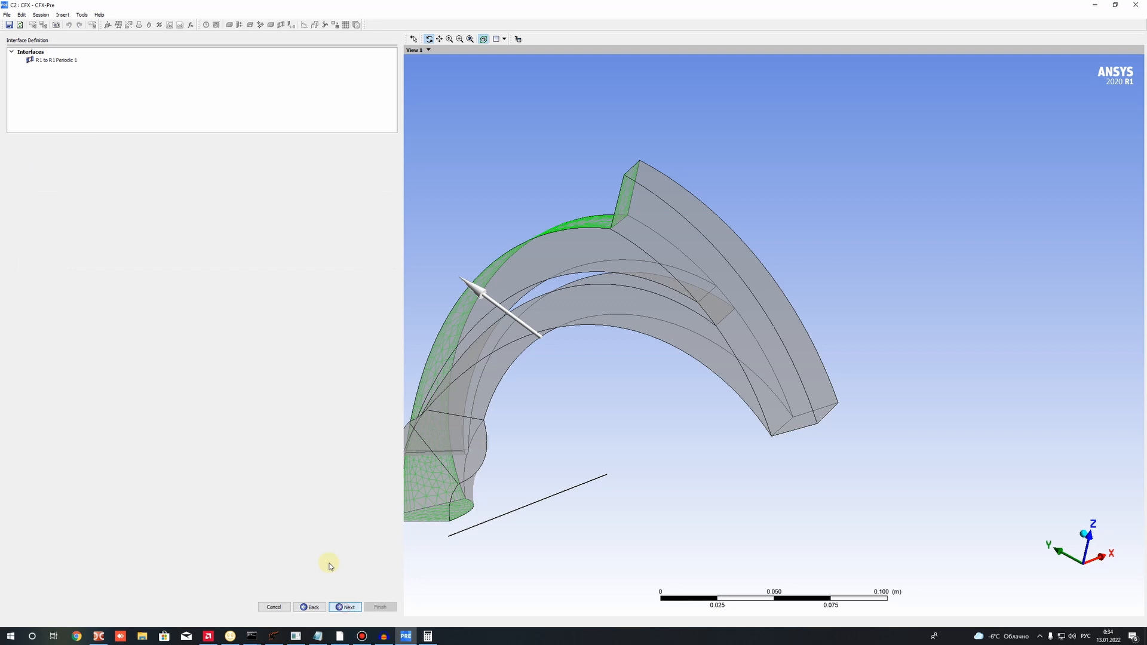
Examine the Per_1 and Per_2 sides of the R1 to R1 periodic interface on the model and proceed to the boundary definition.
click(55, 60)
scroll(570, 322, down, 3)
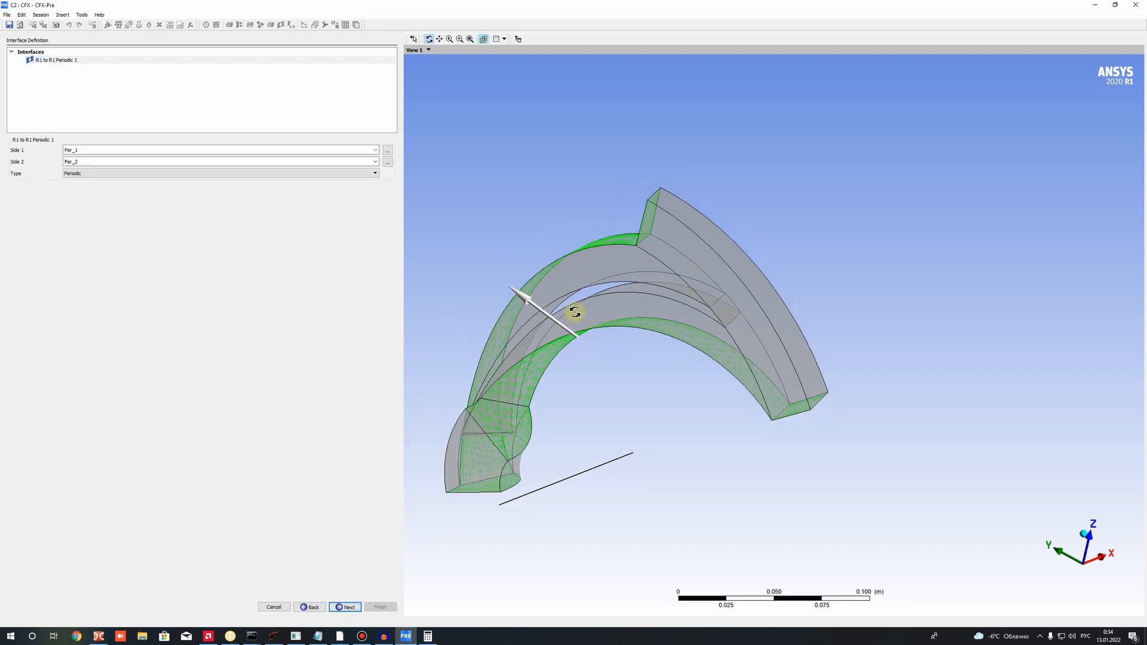
middle_drag(573, 312, 591, 359)
middle_drag(481, 191, 526, 224)
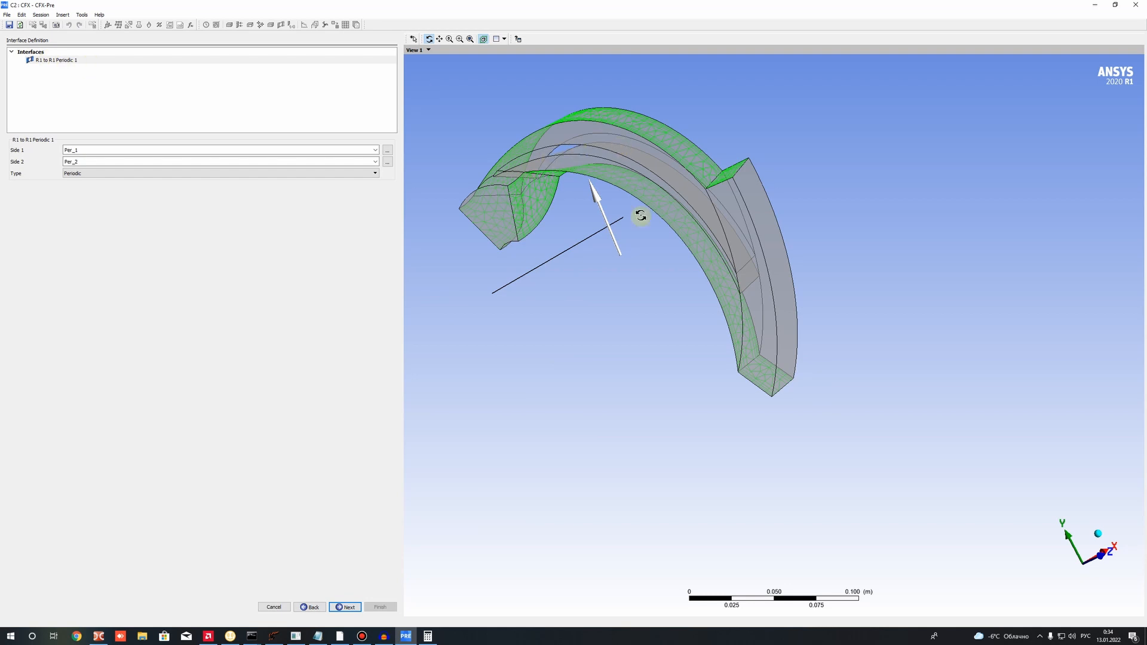
drag(641, 159, 784, 397)
drag(804, 351, 691, 384)
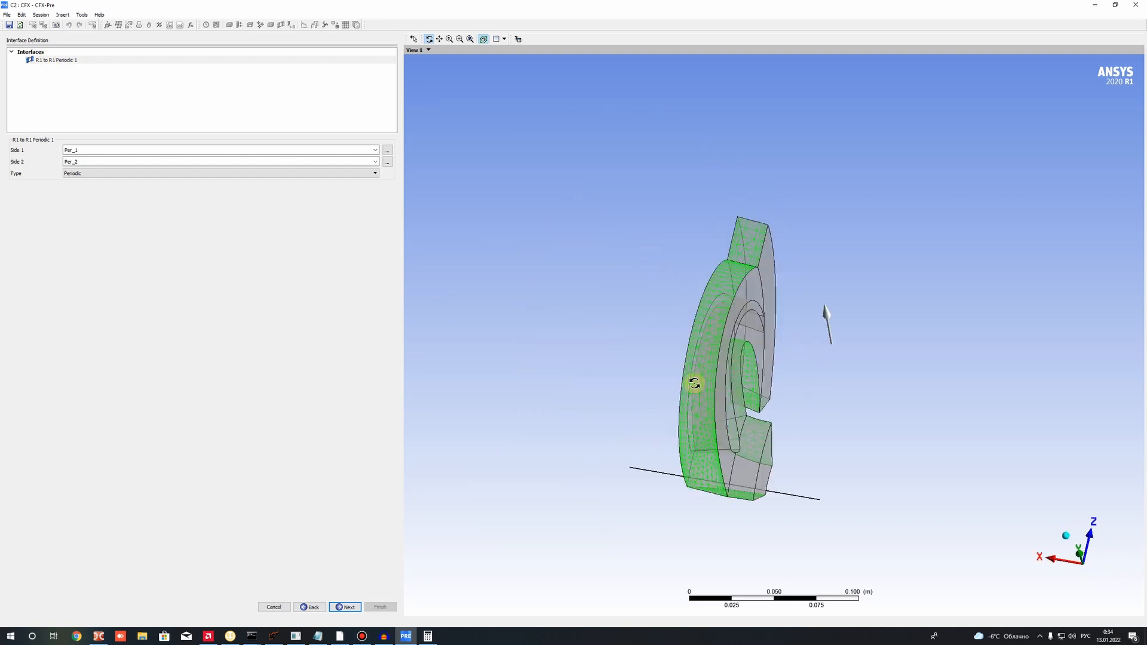
click(351, 608)
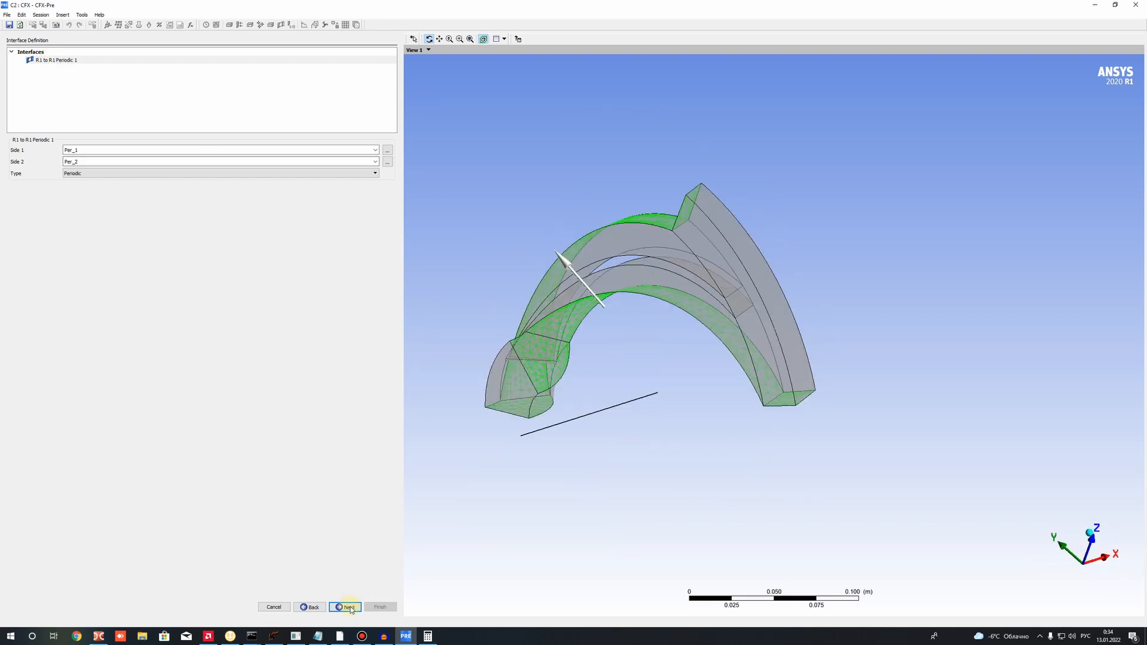
click(84, 160)
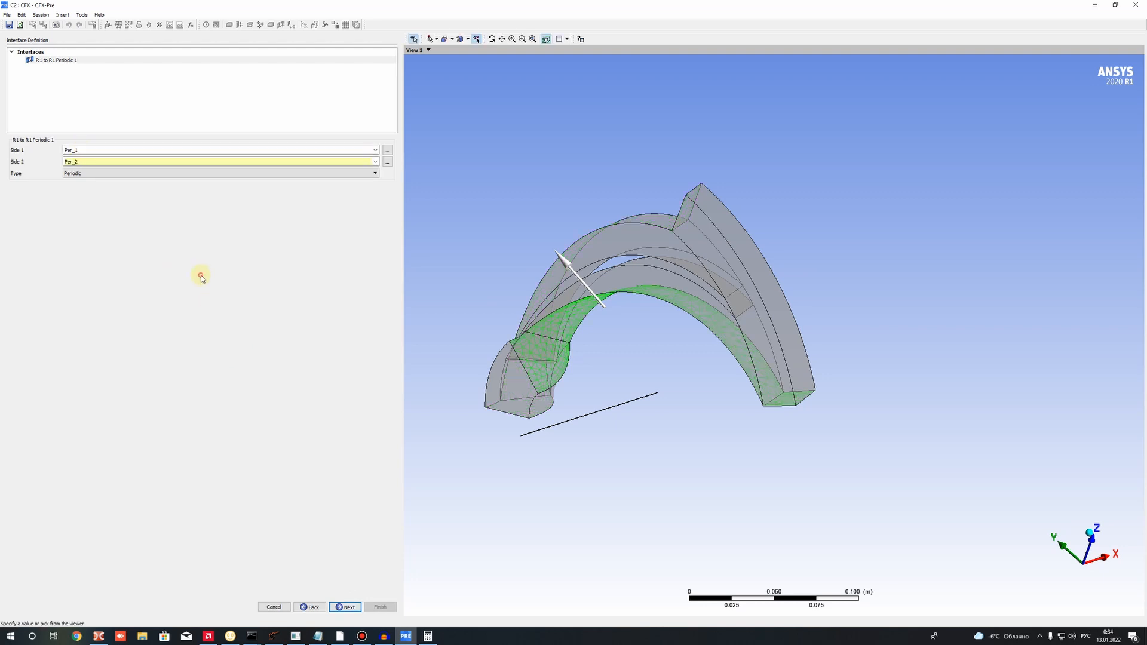
click(345, 608)
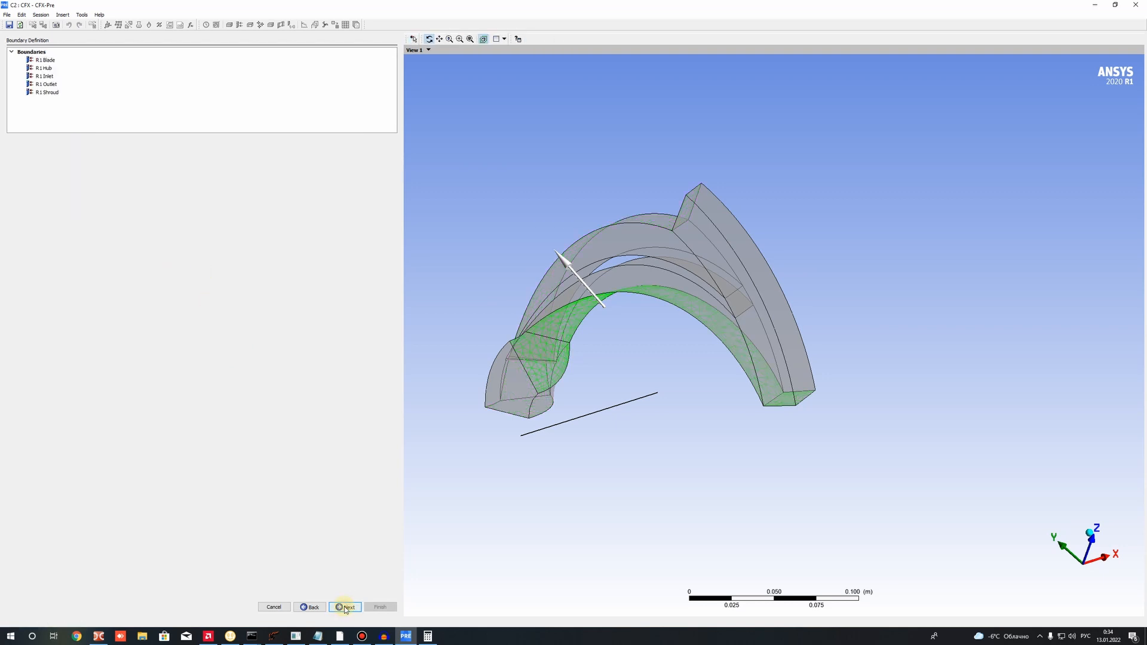
Review the type, location and flow settings of the R1 blade, hub, inlet, outlet and shroud boundaries.
click(42, 60)
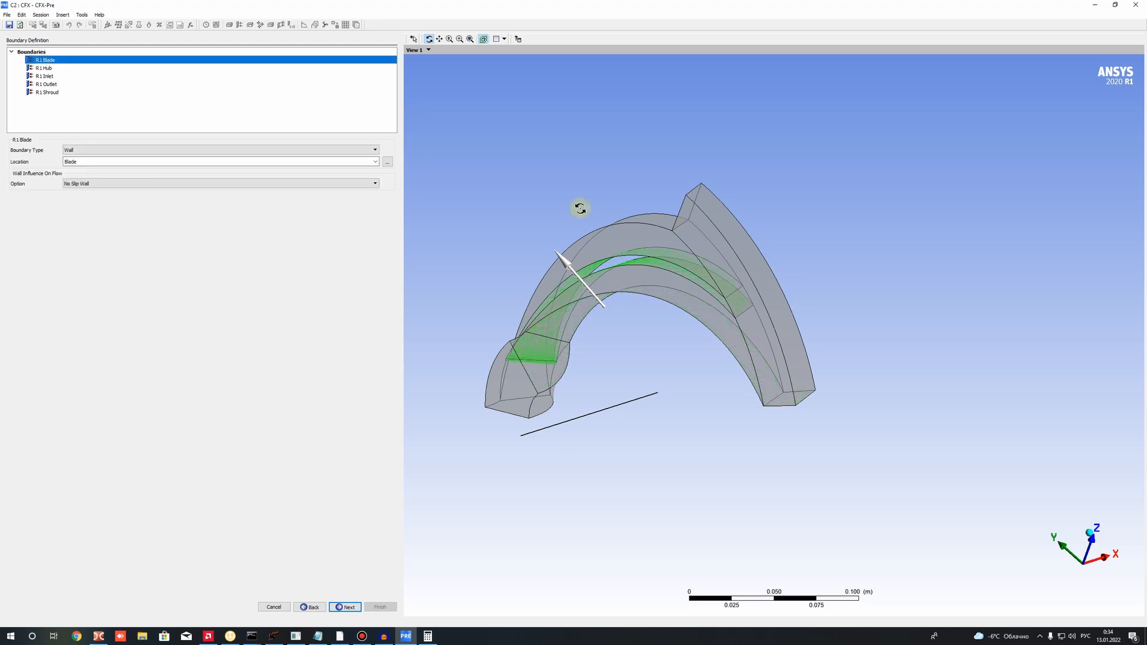
click(42, 69)
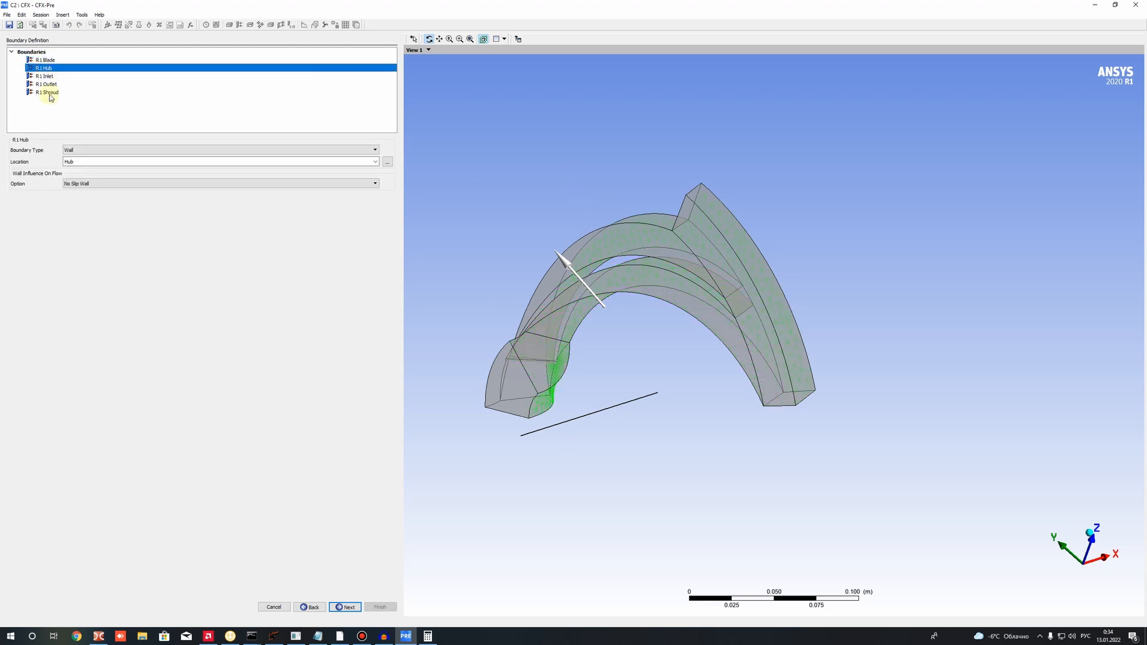
click(43, 77)
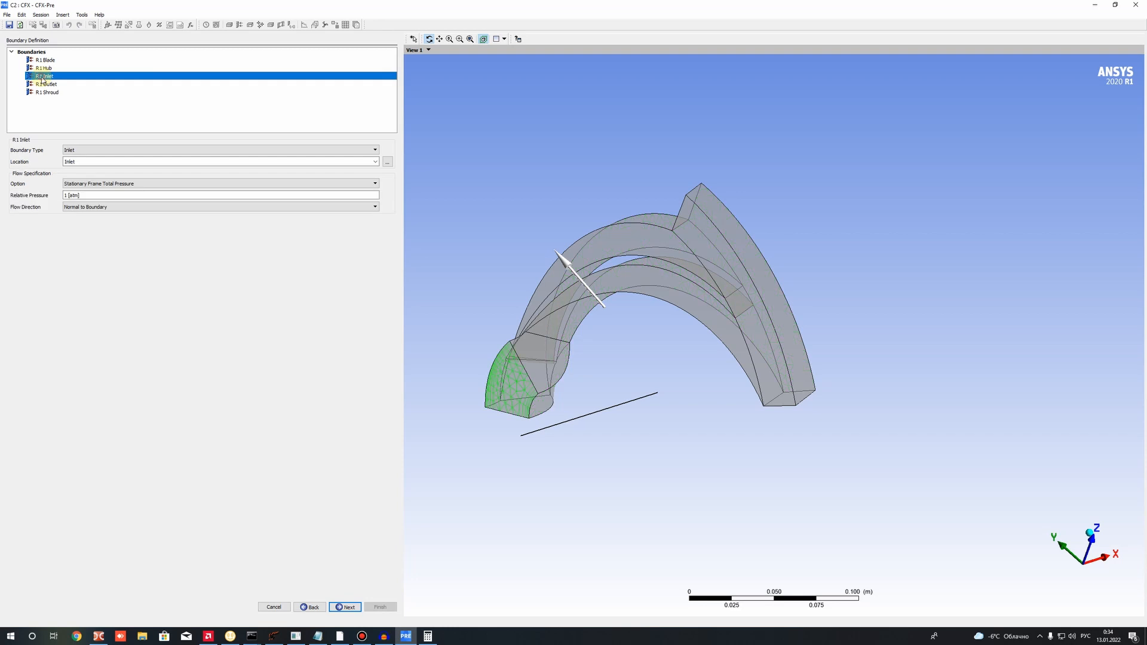
click(93, 196)
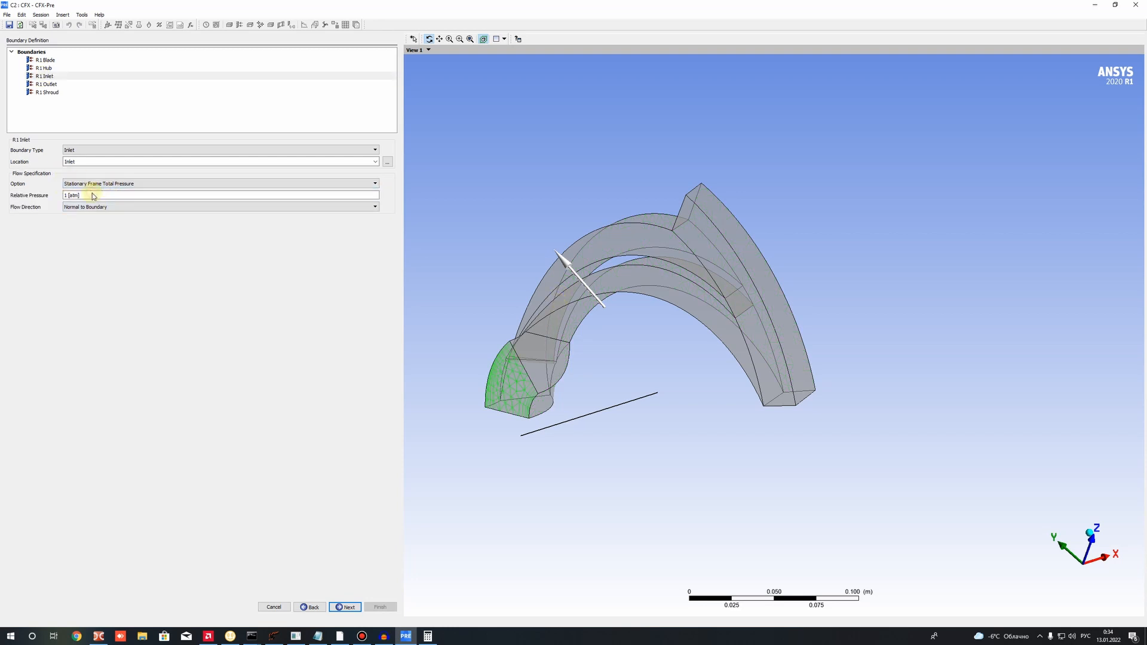
click(47, 84)
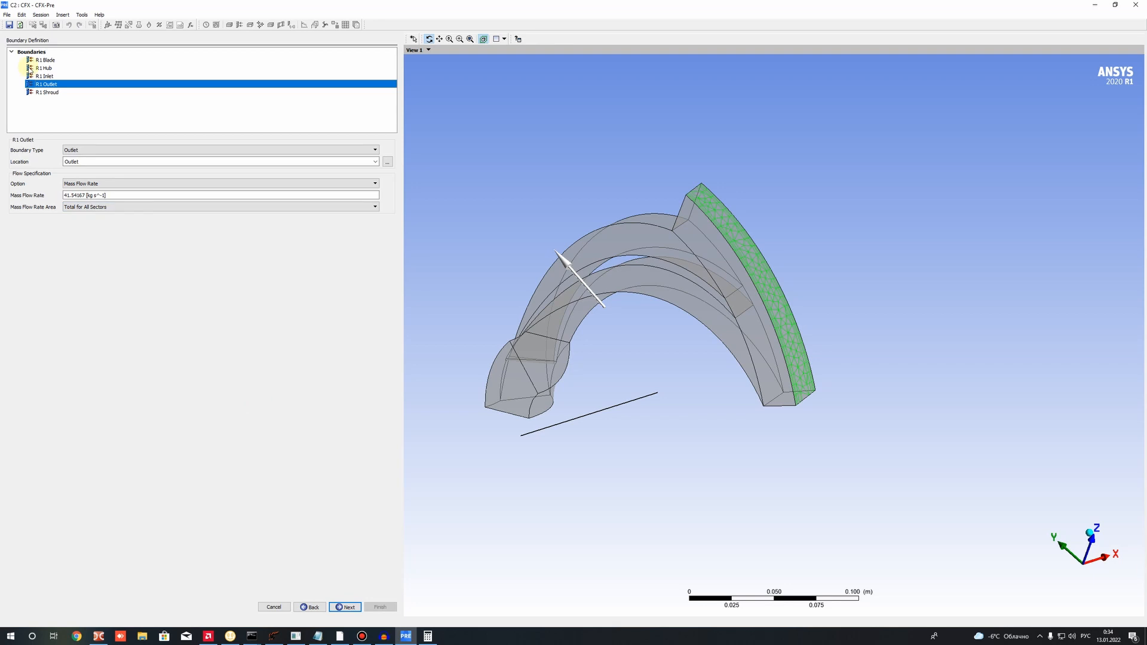
click(40, 93)
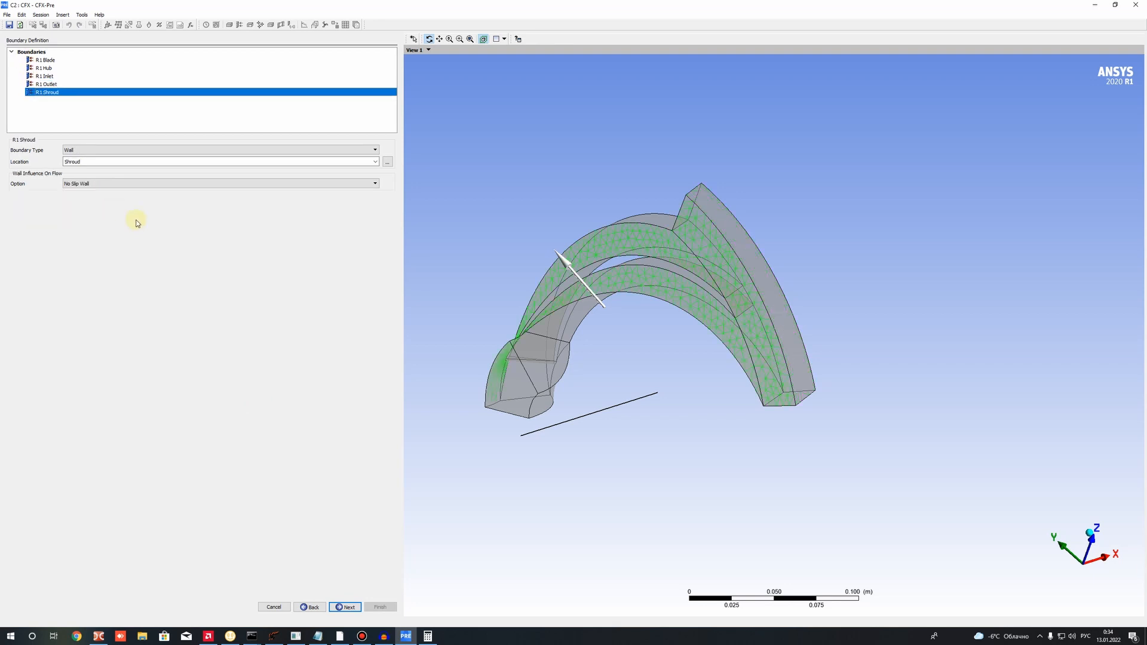
click(81, 162)
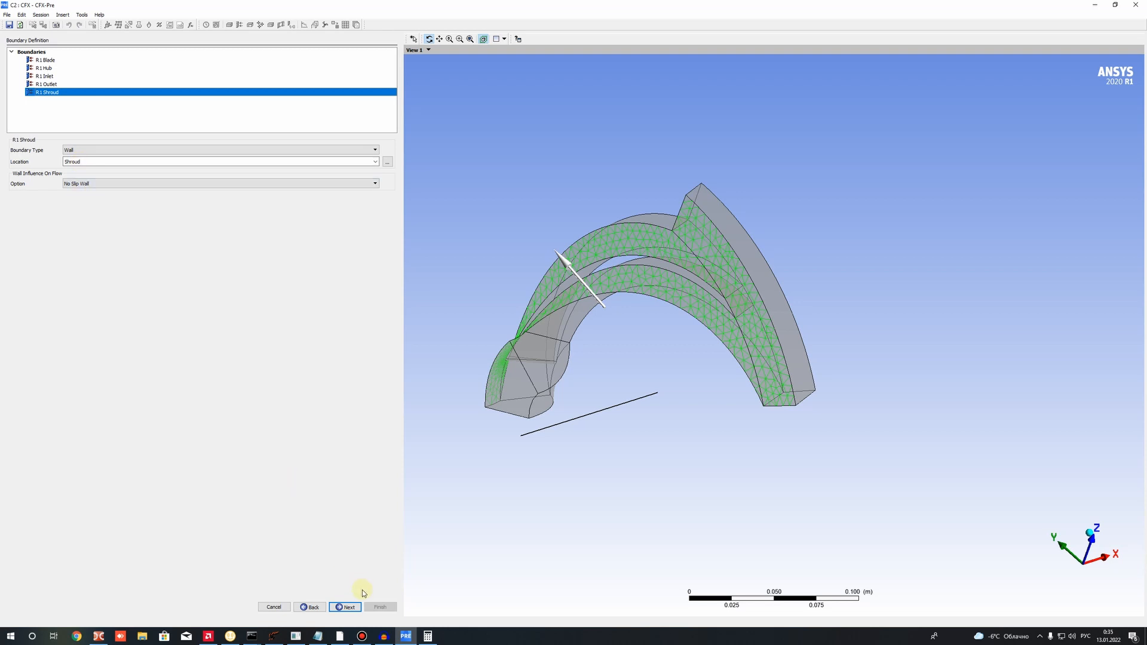
Finish the guided machine setup and inspect the boundary markers on the generated impeller passage.
click(347, 607)
click(380, 607)
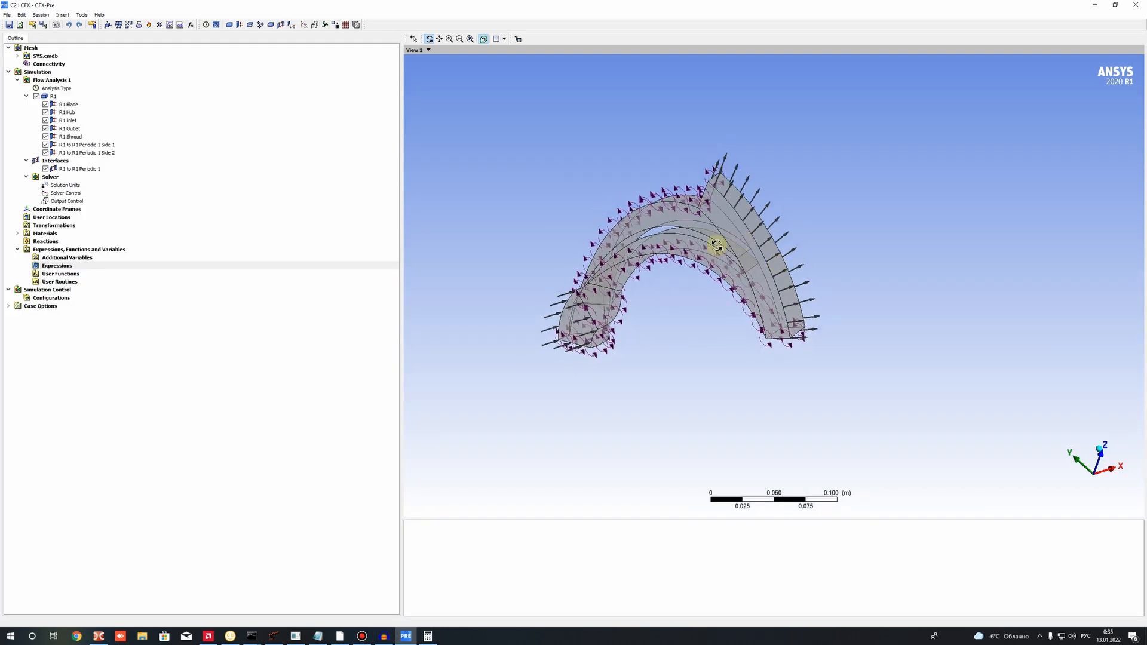
scroll(713, 246, down, 3)
middle_drag(695, 297, 499, 124)
mouse_move(652, 274)
right_down()
mouse_move(792, 360)
mouse_move(762, 349)
right_up()
middle_drag(640, 361, 726, 368)
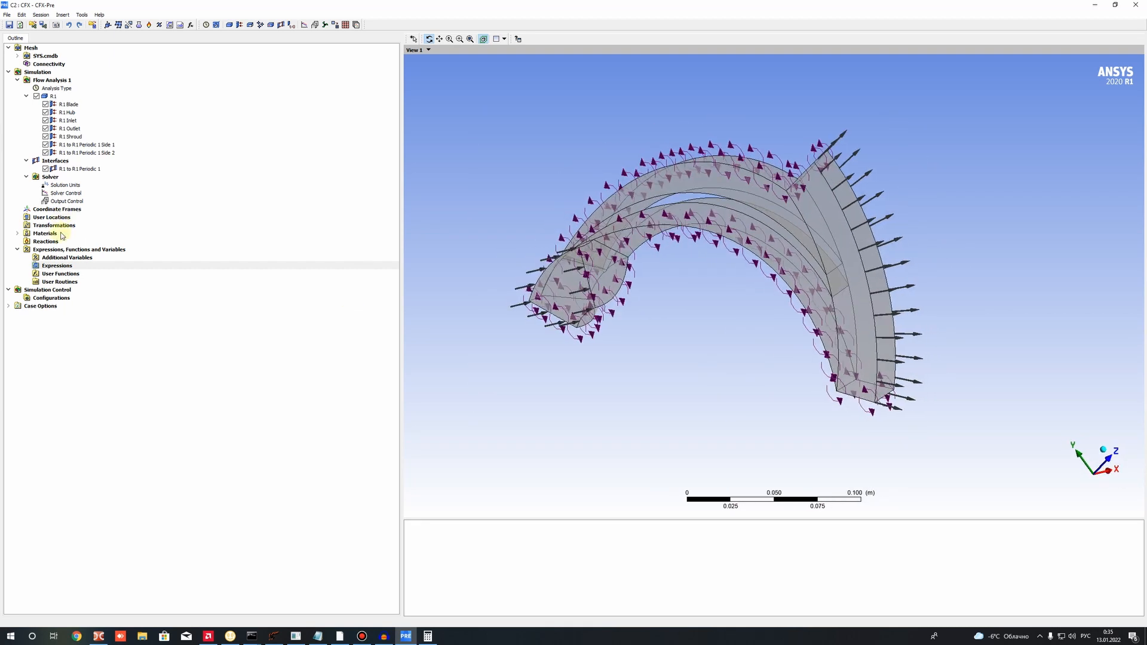
Open the Solver Control settings of Flow Analysis 1 and set the maximum iterations to 1000.
click(68, 193)
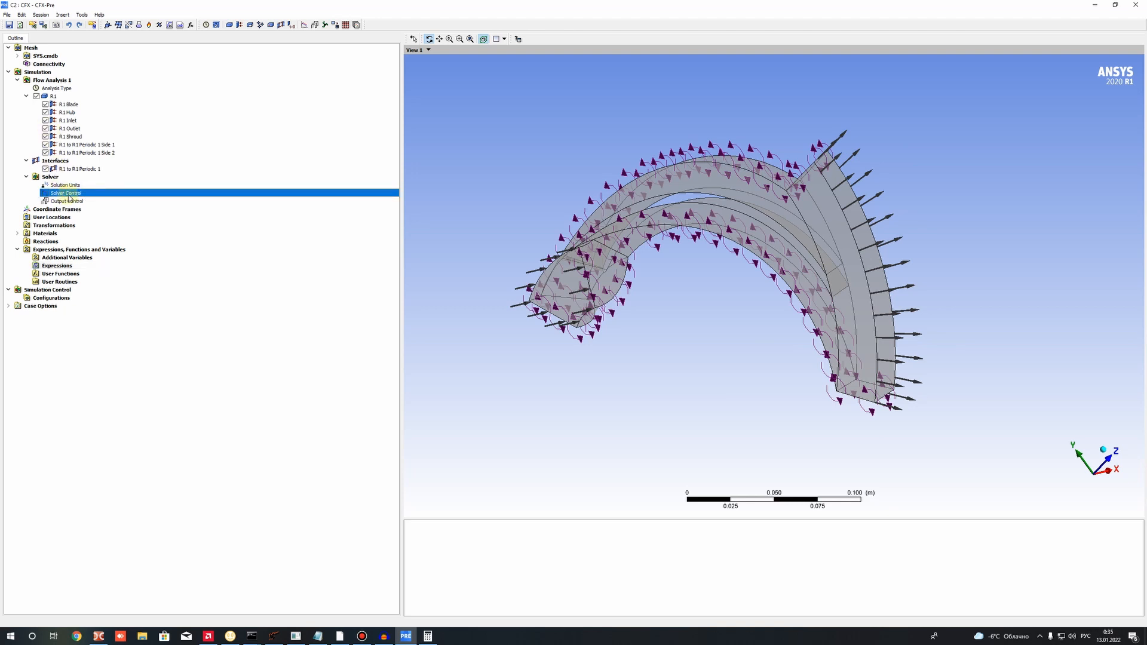
double_click(69, 194)
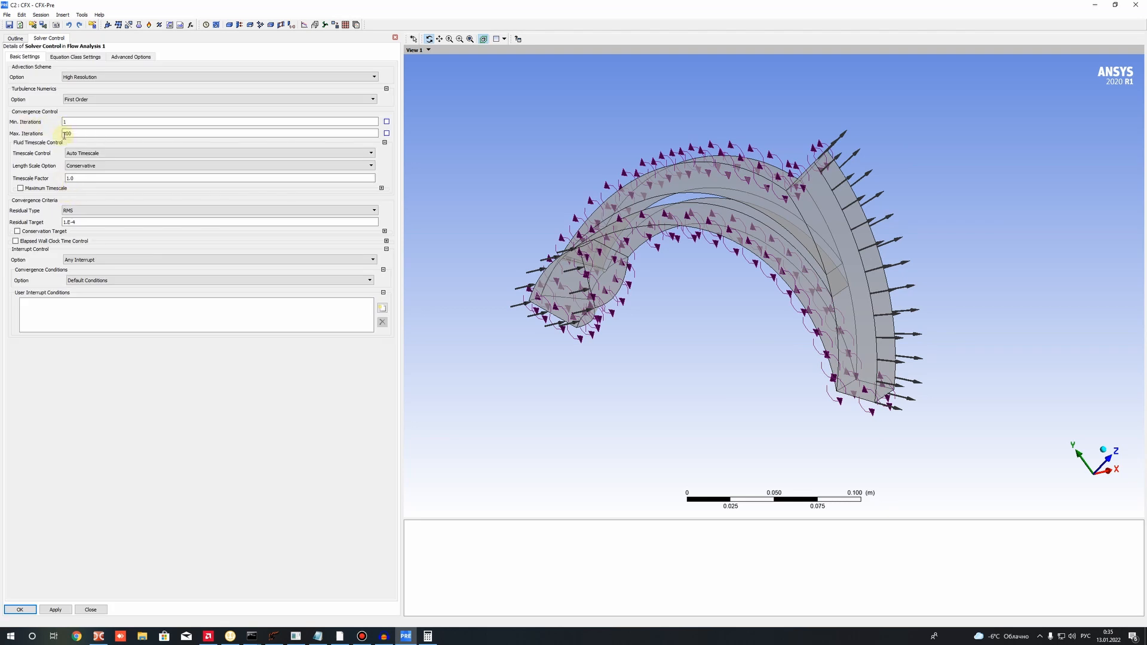
click(78, 133)
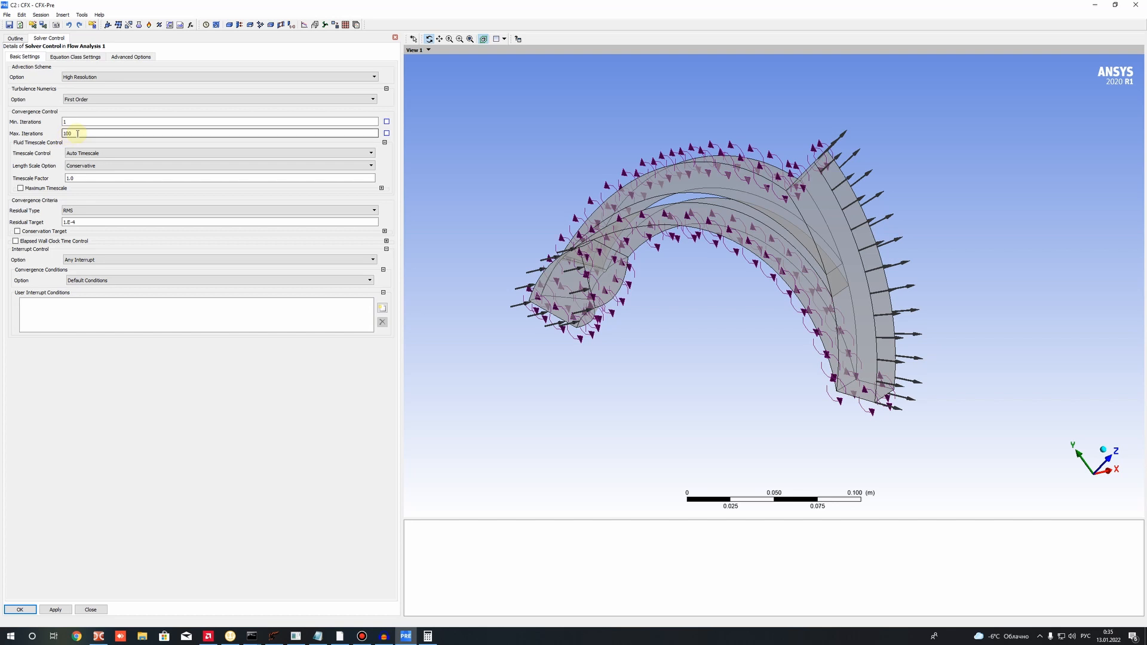
double_click(77, 133)
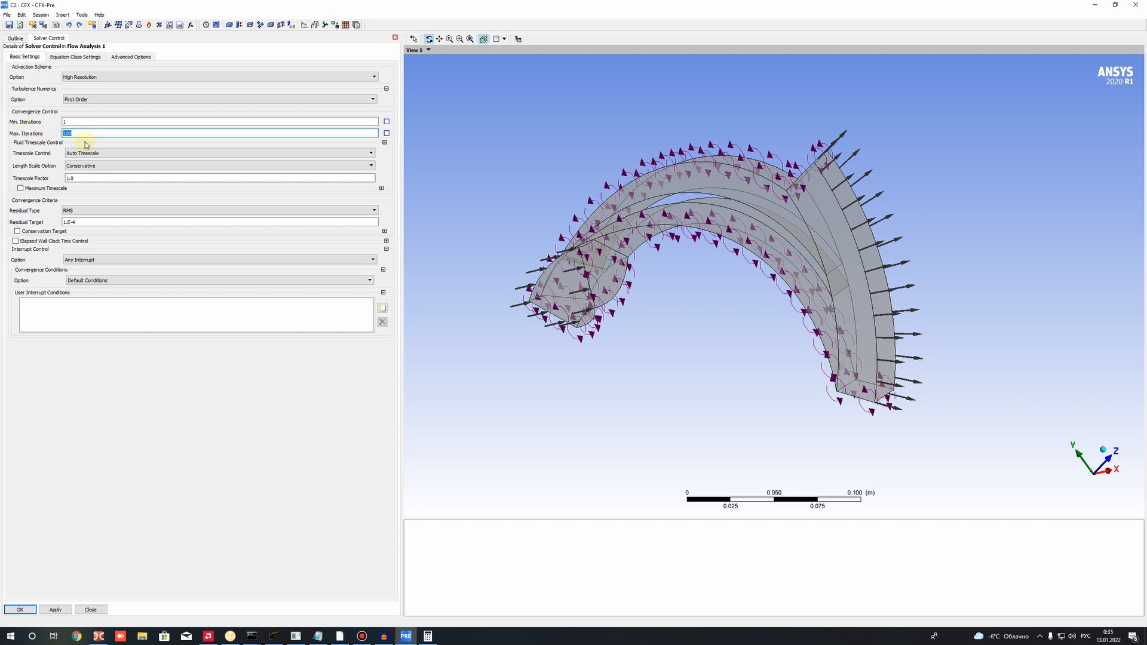
drag(86, 135, 41, 131)
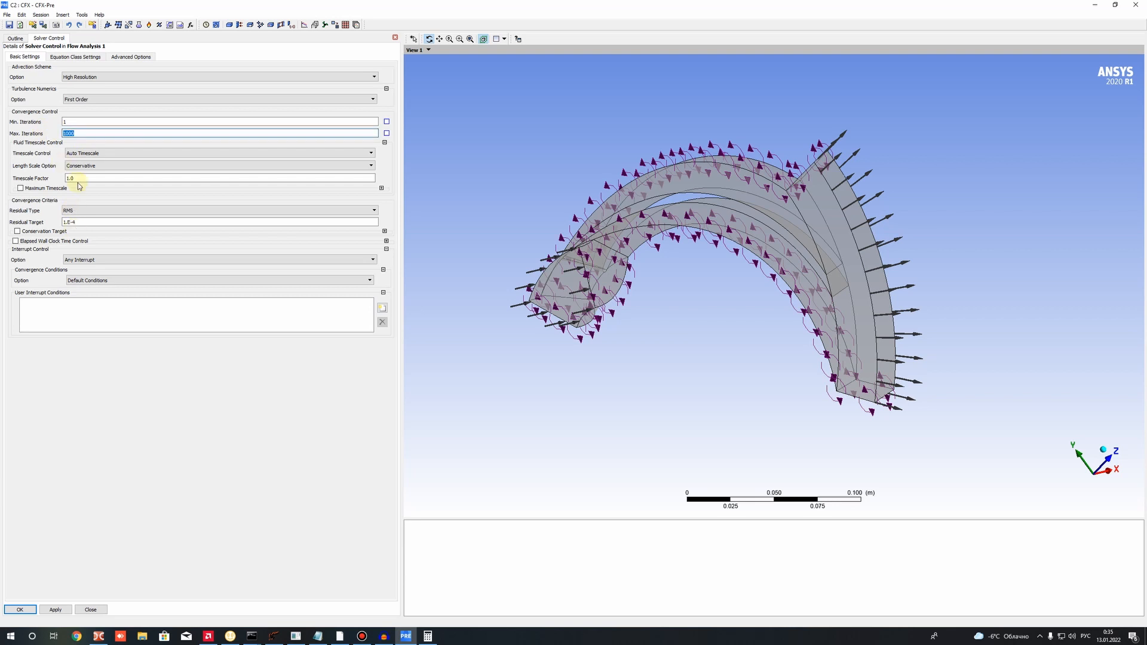
Set the RMS residual target in the convergence criteria to 1e-5.
click(68, 221)
double_click(72, 222)
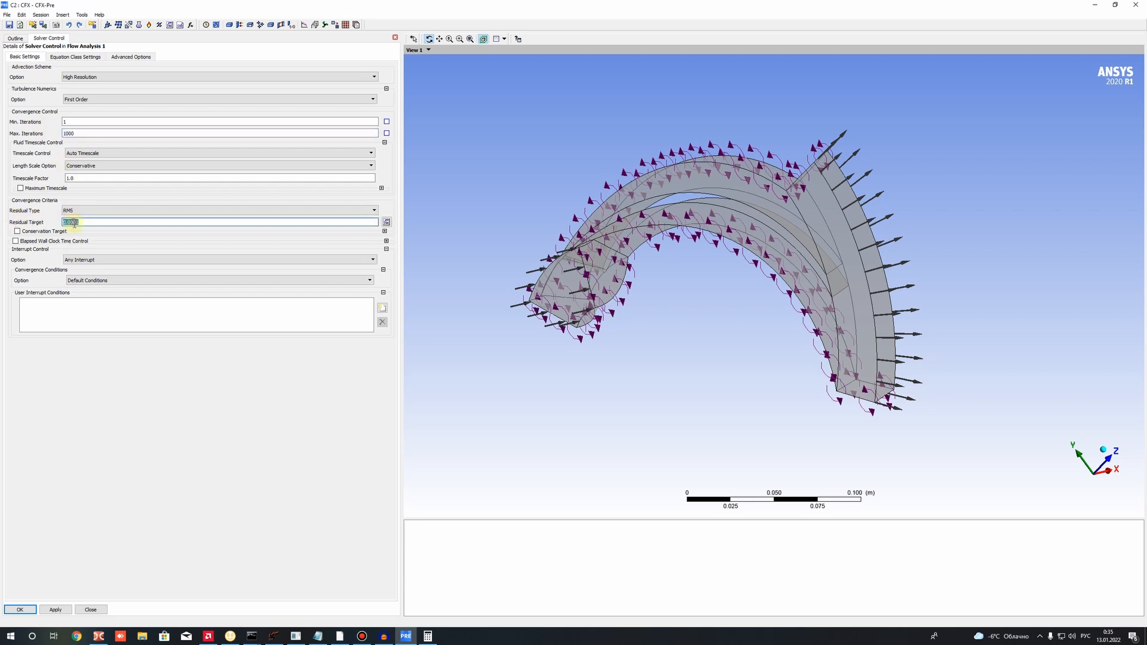
text(0.0001)
click(72, 222)
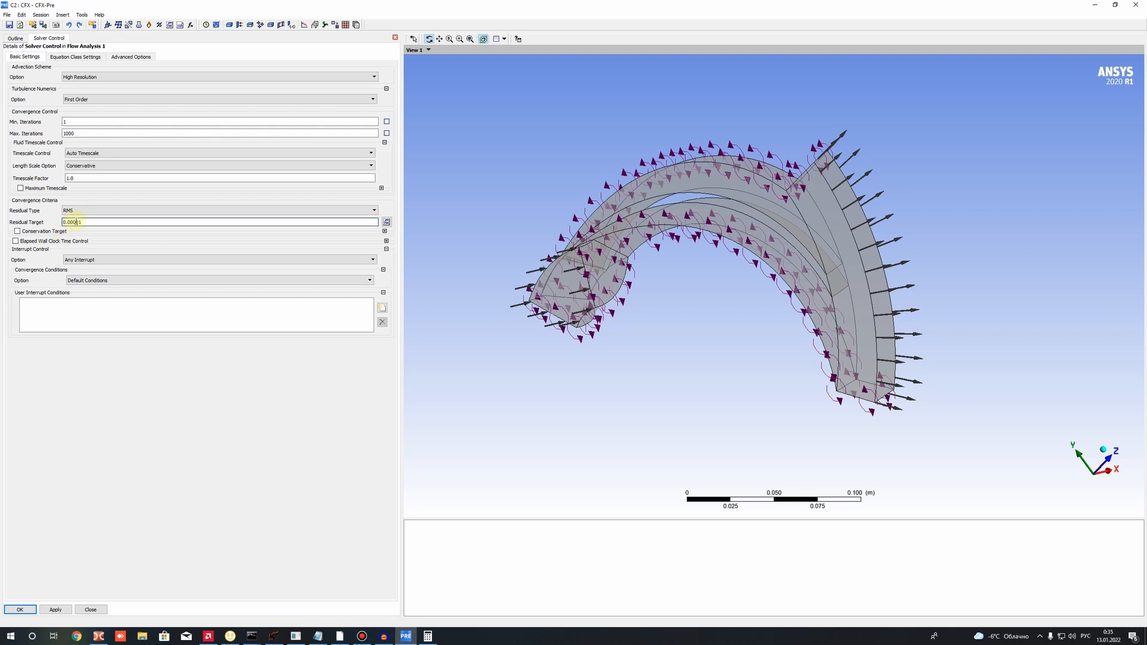
double_click(82, 221)
click(126, 389)
click(72, 222)
click(150, 392)
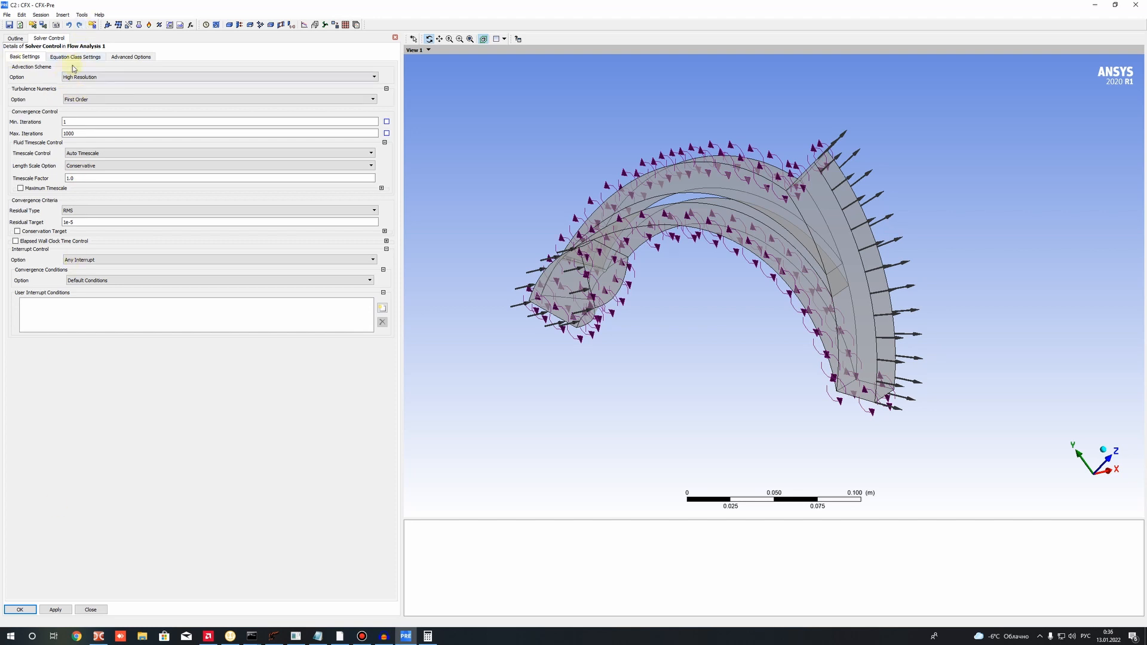
Keep First Order as the turbulence numerics option, save the solver control settings and reopen them for a check.
click(83, 100)
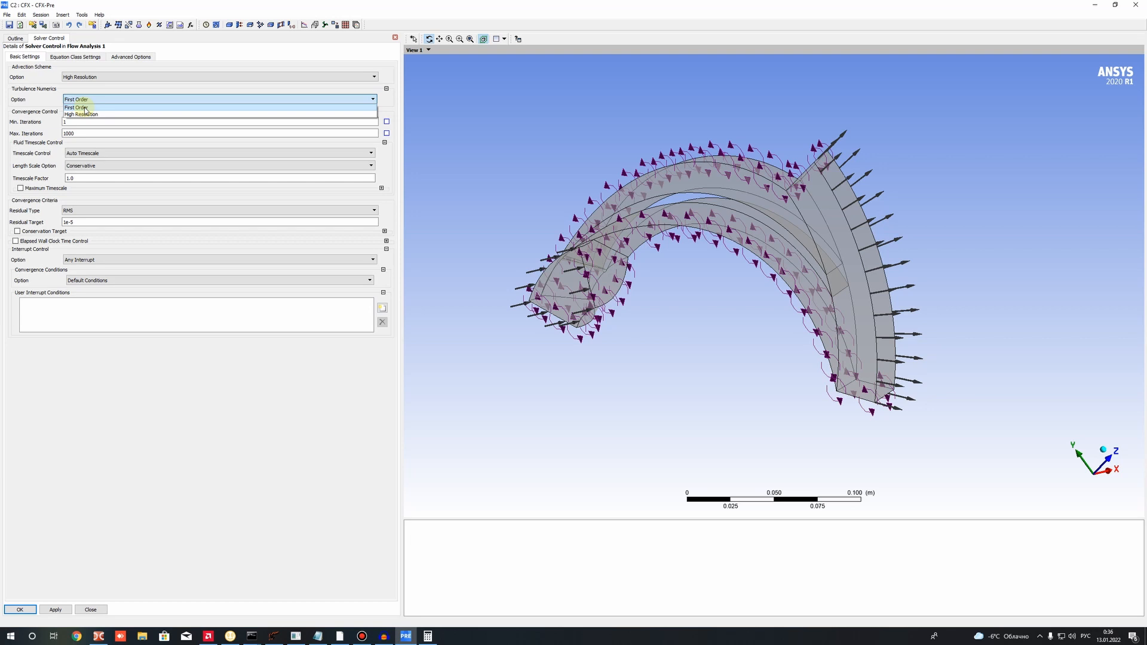
click(85, 107)
click(84, 100)
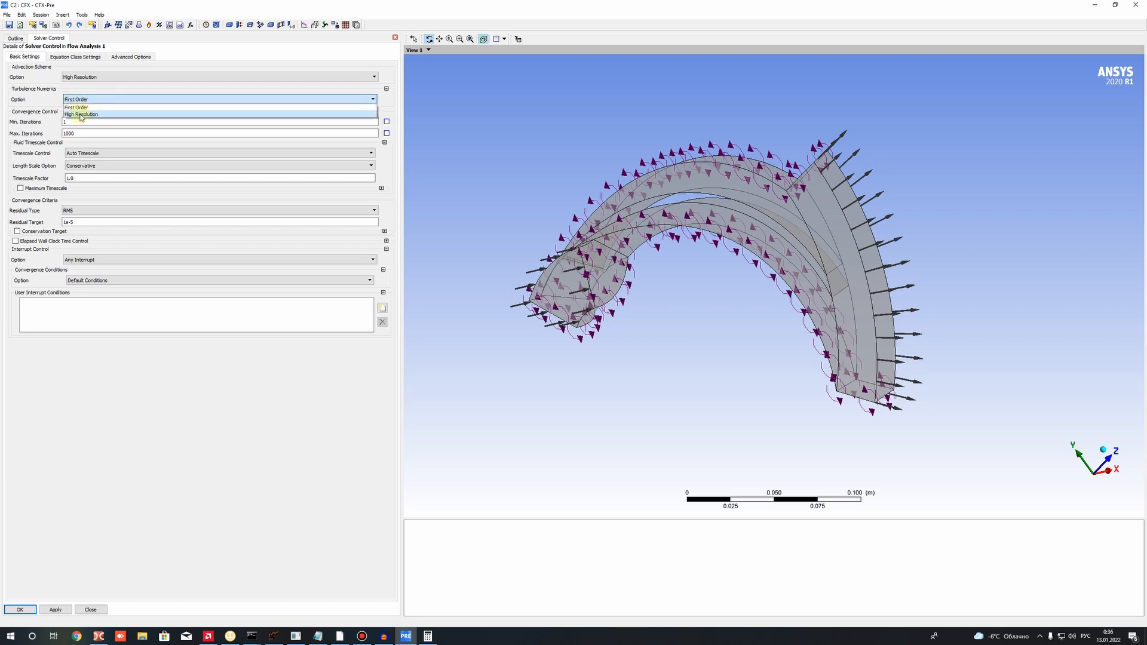
click(50, 122)
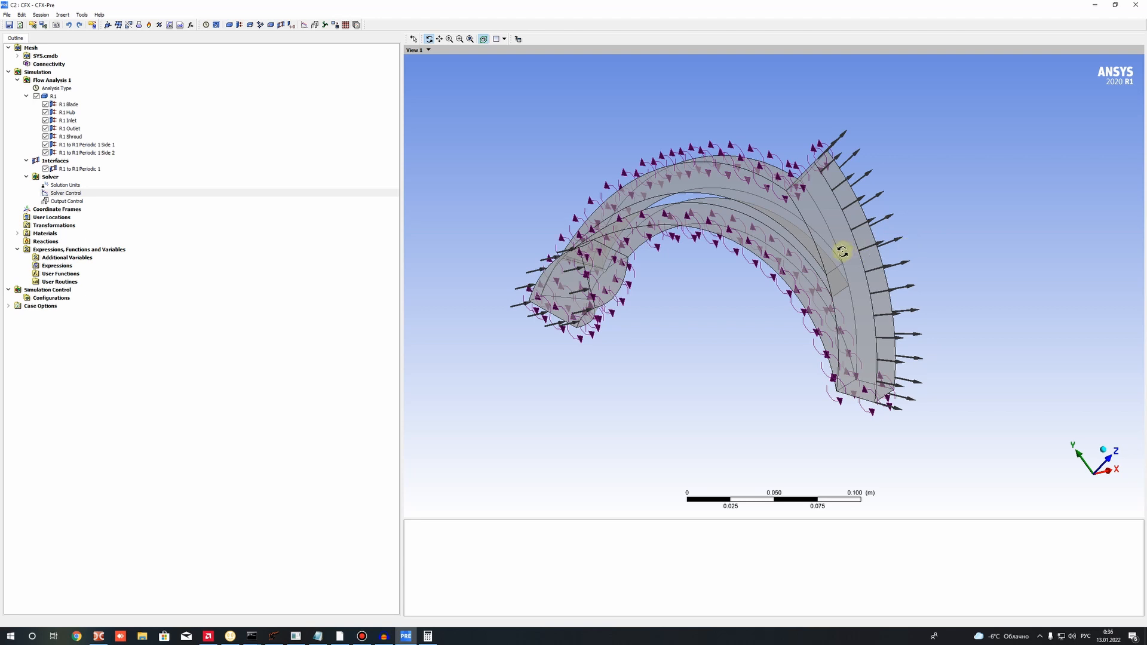
double_click(60, 193)
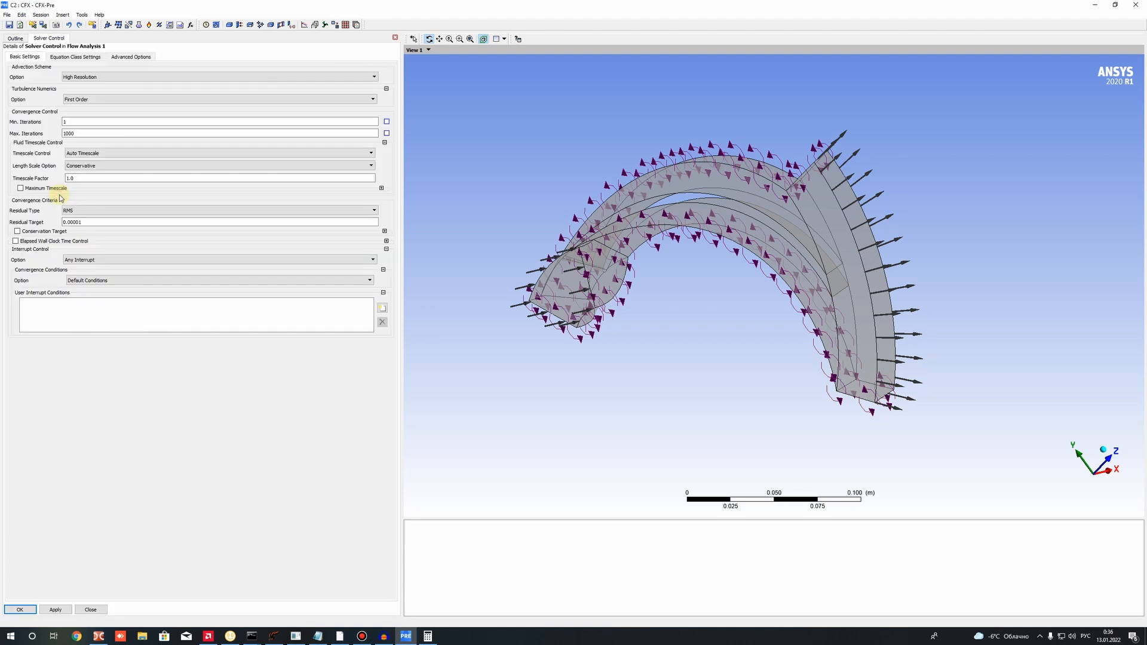
click(85, 609)
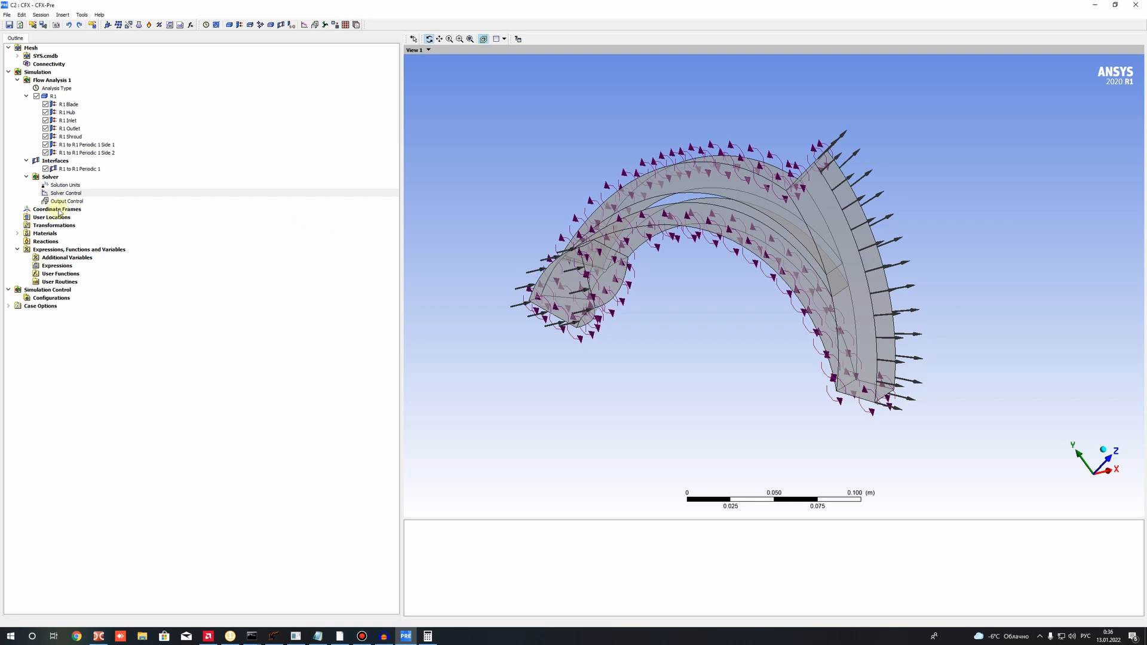
Insert a new expression named Head under Expressions, Functions and Variables.
right_click(56, 267)
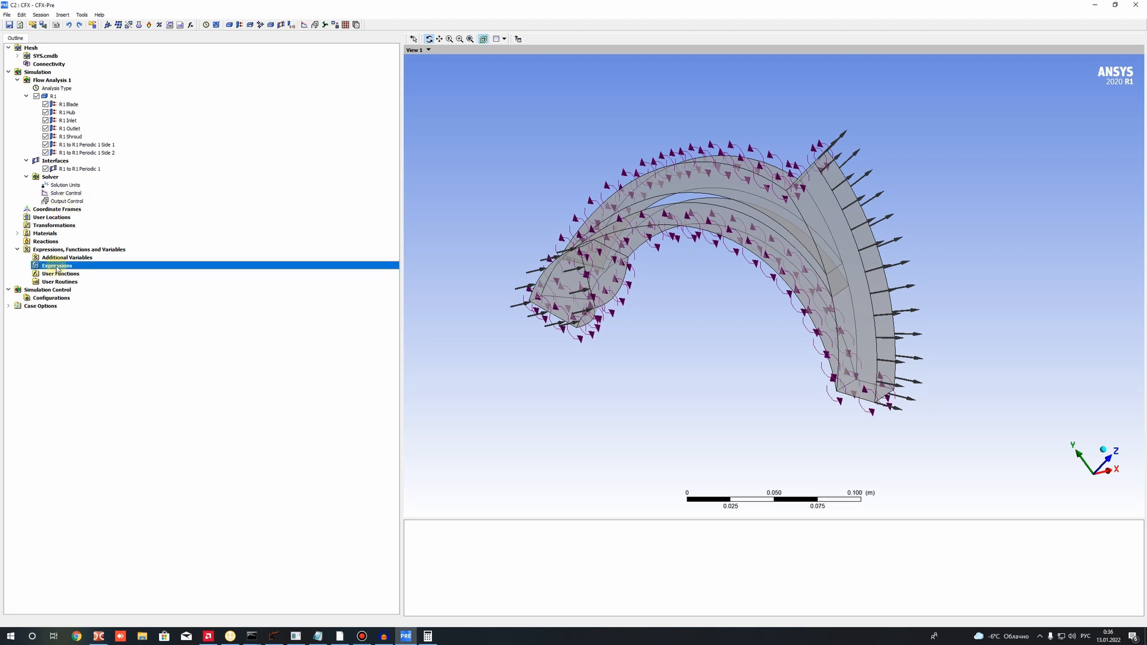
mouse_move(90, 273)
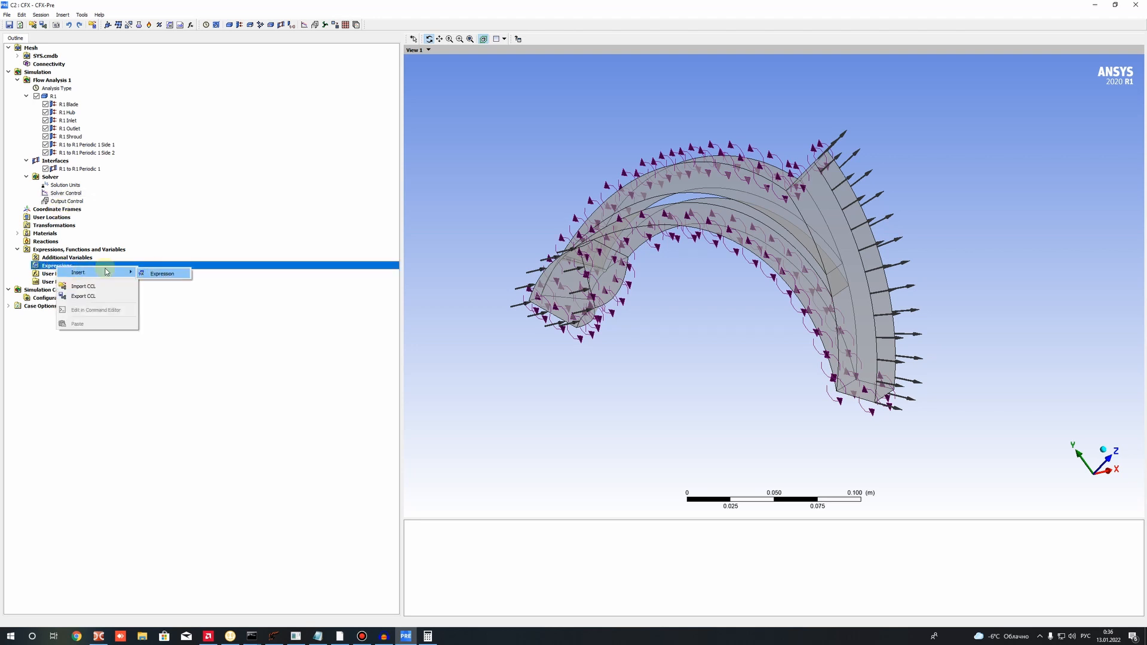
click(36, 267)
right_click(46, 266)
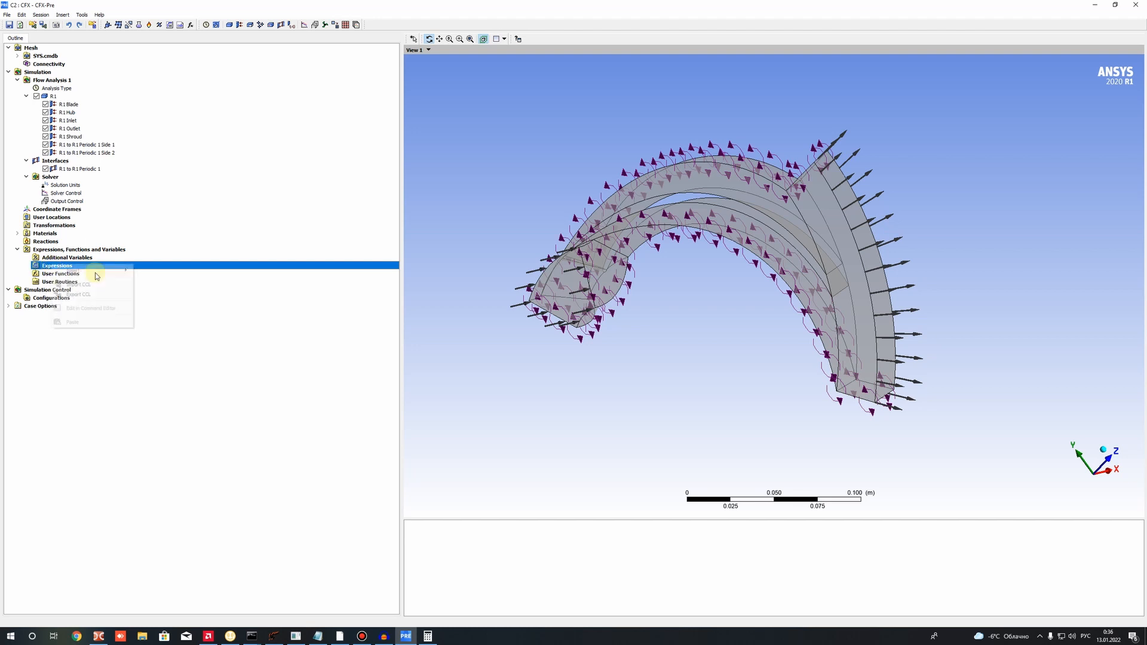
mouse_move(113, 272)
click(154, 270)
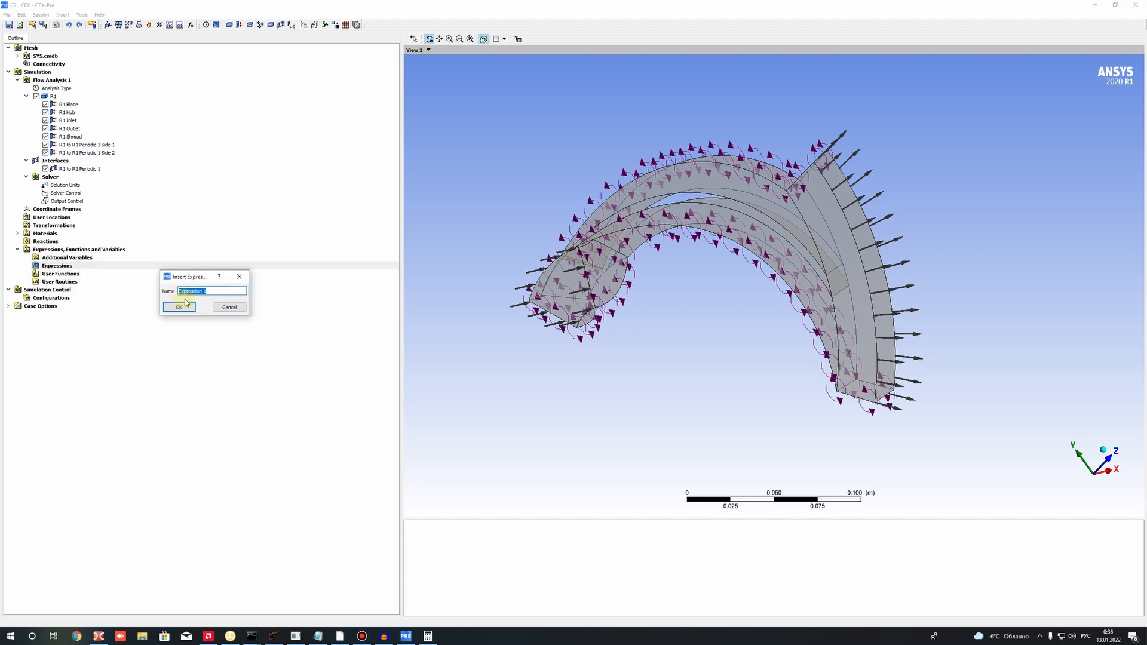
key(BackSpace)
key(alt+shift)
text(Head)
key(Return)
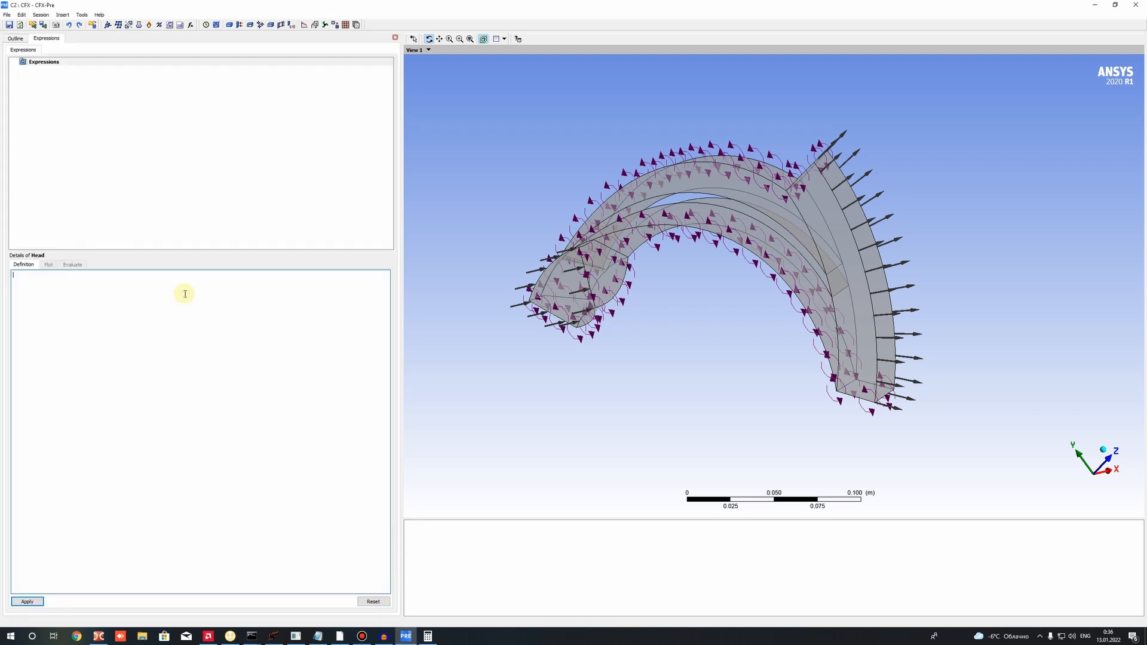
Start the Head definition with the locator-based function massFlowAveAbs.
right_click(68, 286)
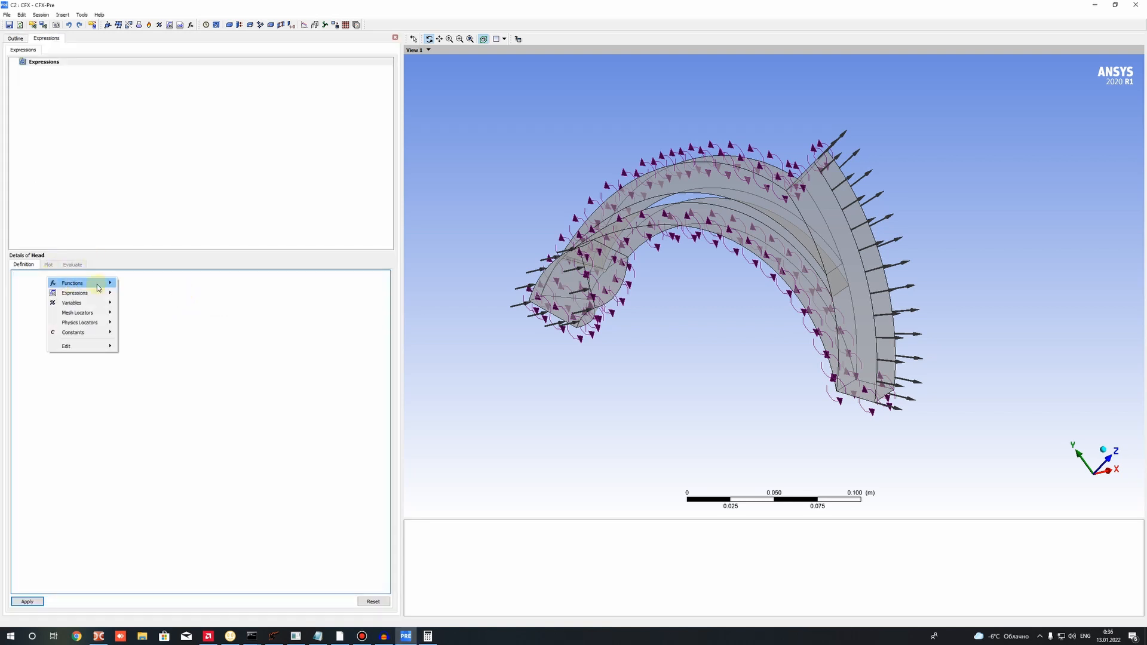
mouse_move(97, 285)
mouse_move(141, 298)
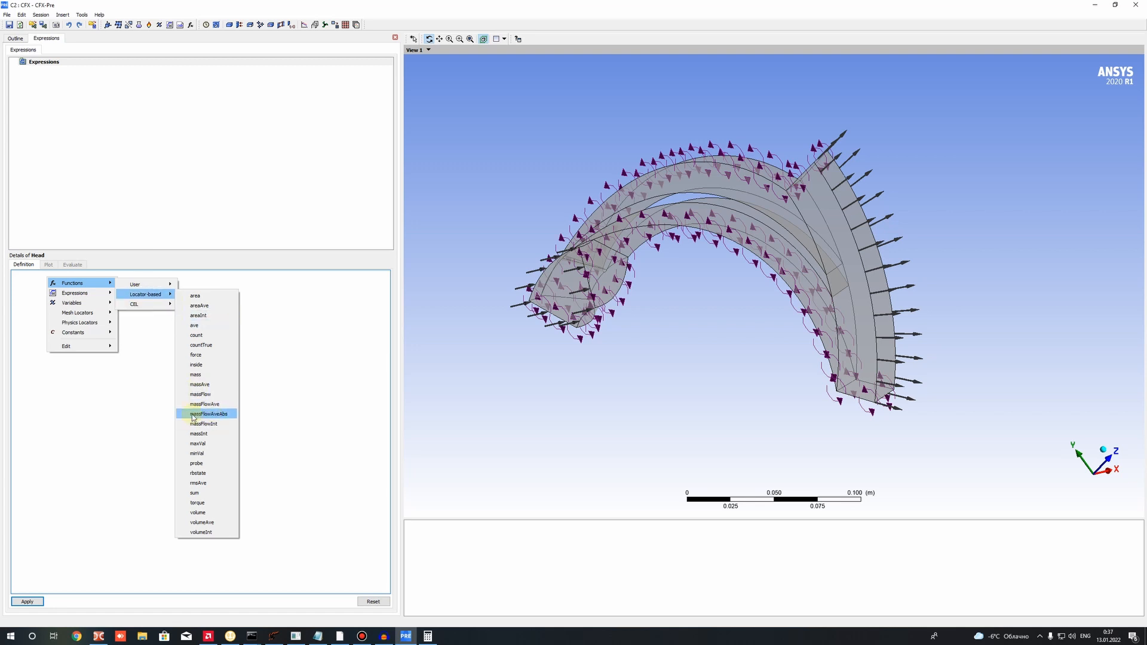
click(296, 347)
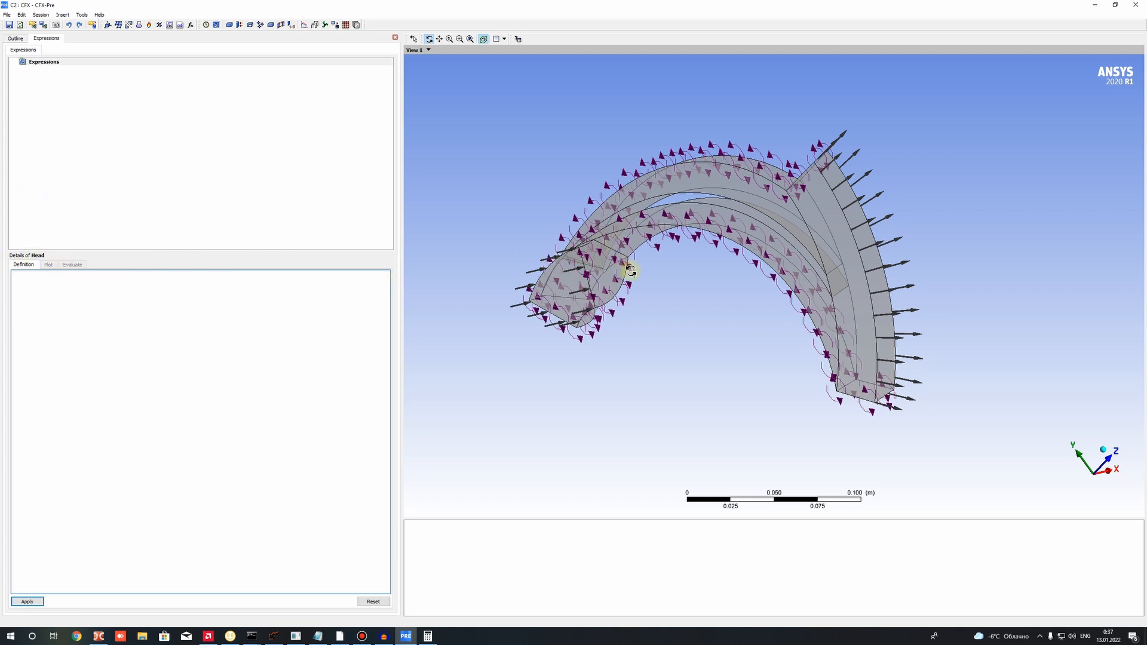
drag(625, 263, 864, 348)
drag(602, 312, 586, 204)
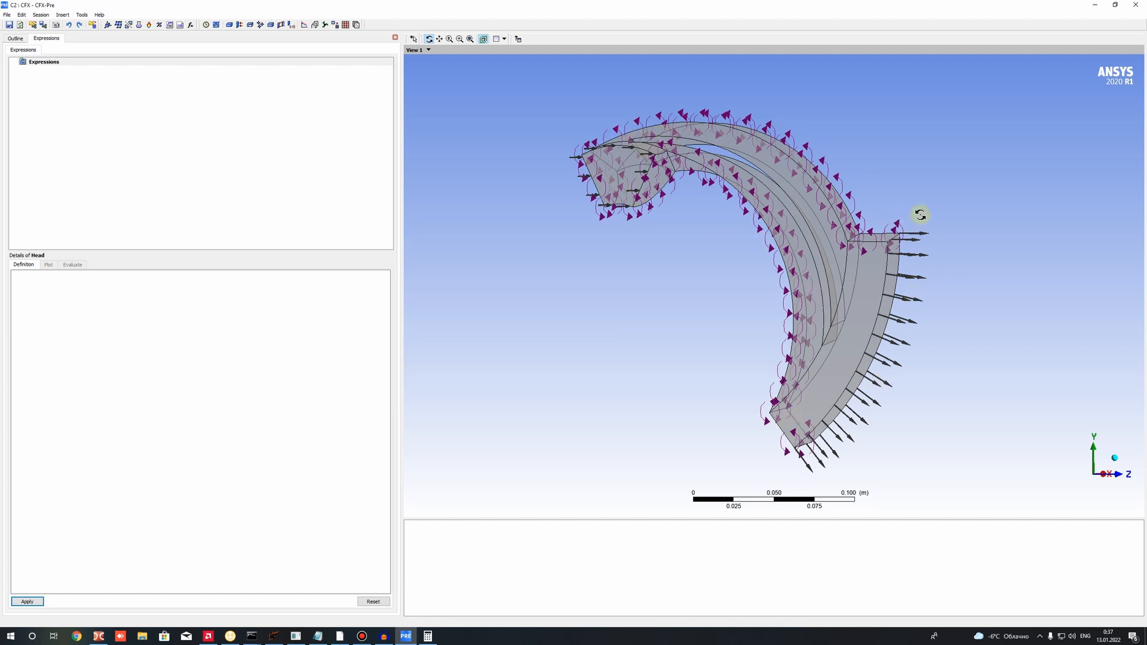
drag(797, 282, 878, 210)
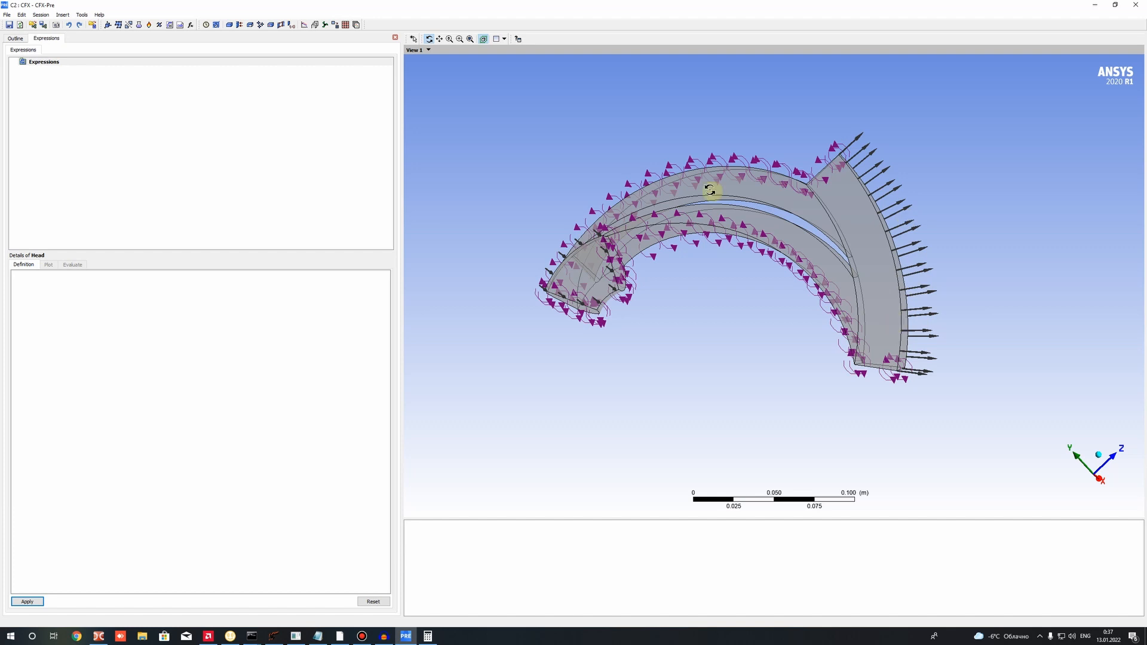
drag(577, 278, 548, 203)
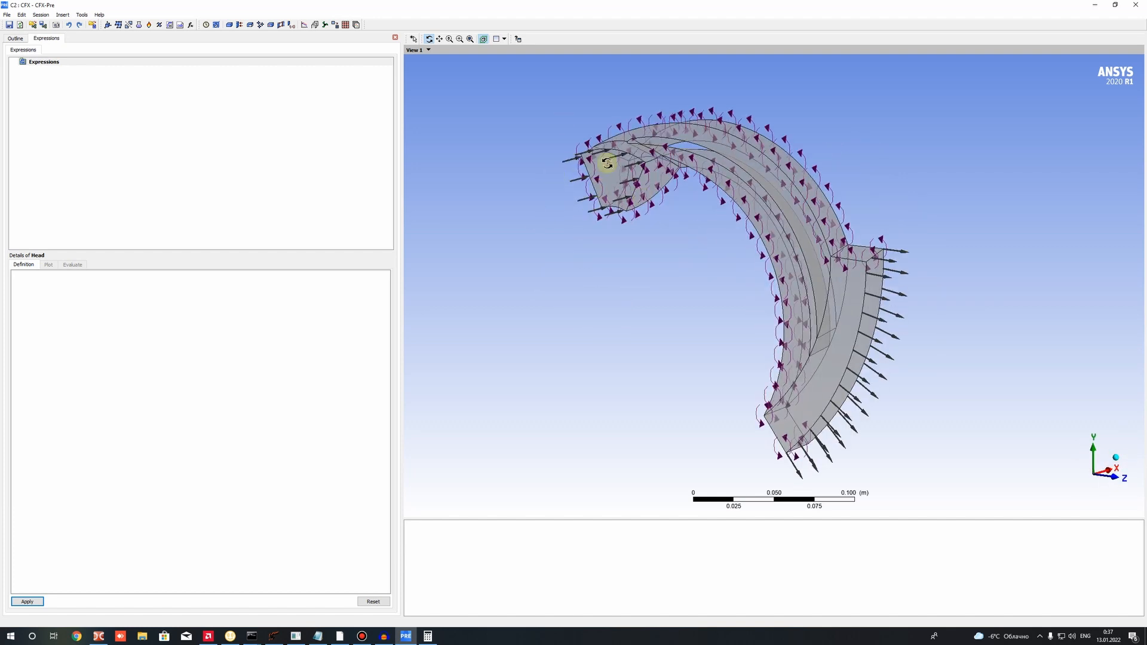
click(63, 298)
right_click(57, 286)
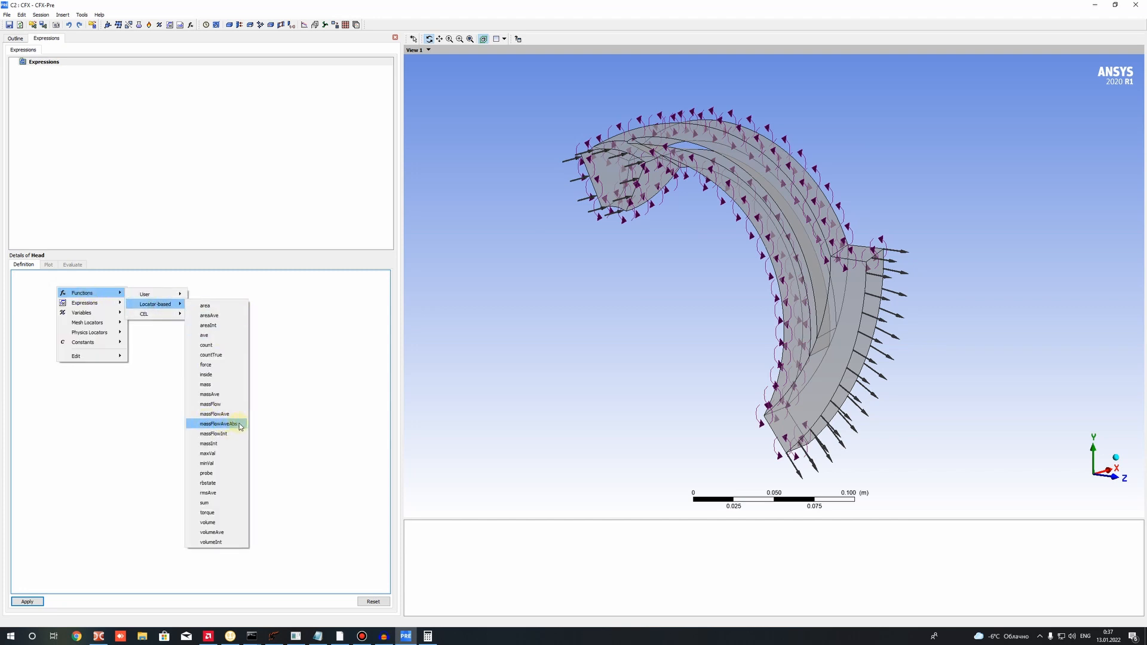
click(233, 425)
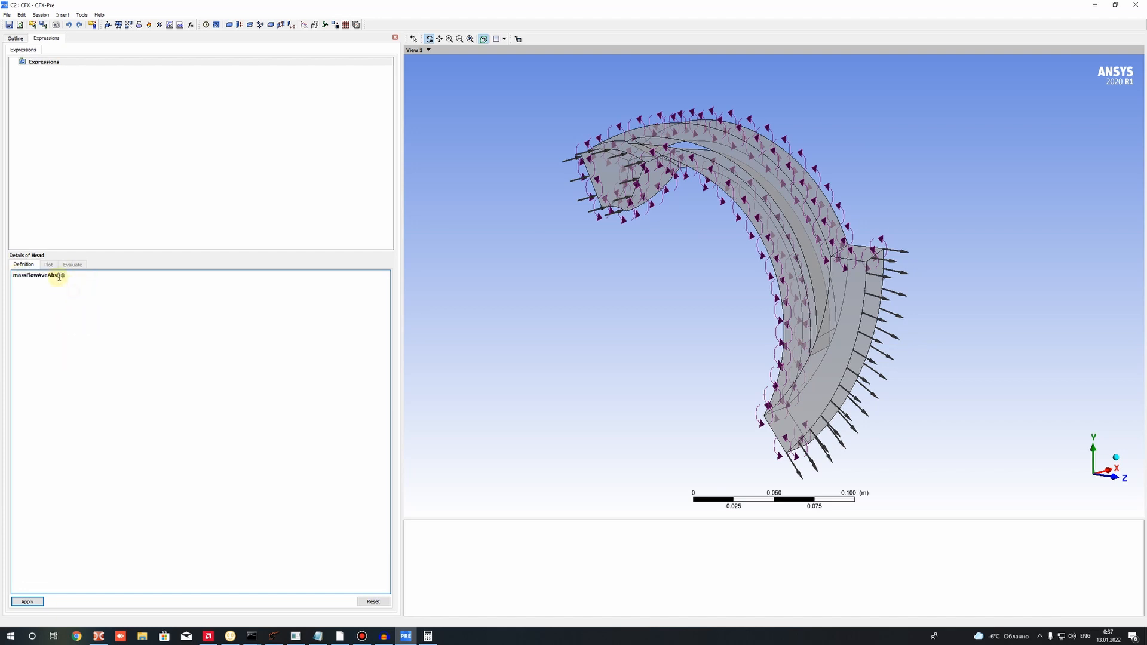
Use the variable Total Pressure in Stn Frame as the argument of massFlowAveAbs in the Head definition.
drag(17, 276, 61, 276)
click(59, 276)
right_click(59, 276)
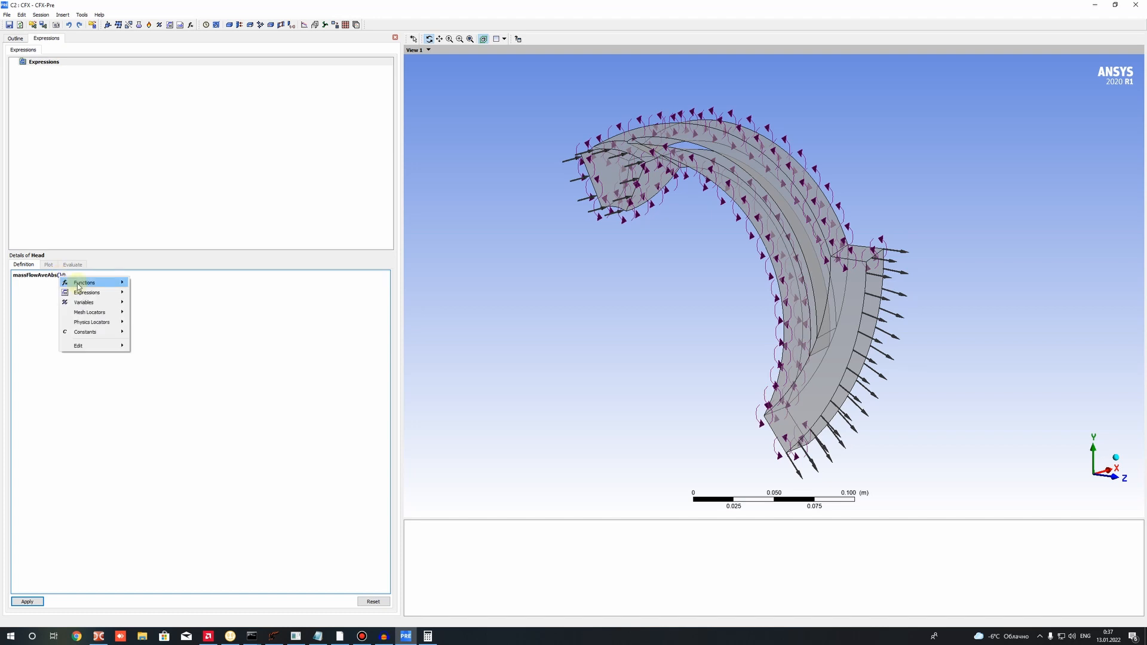
click(99, 302)
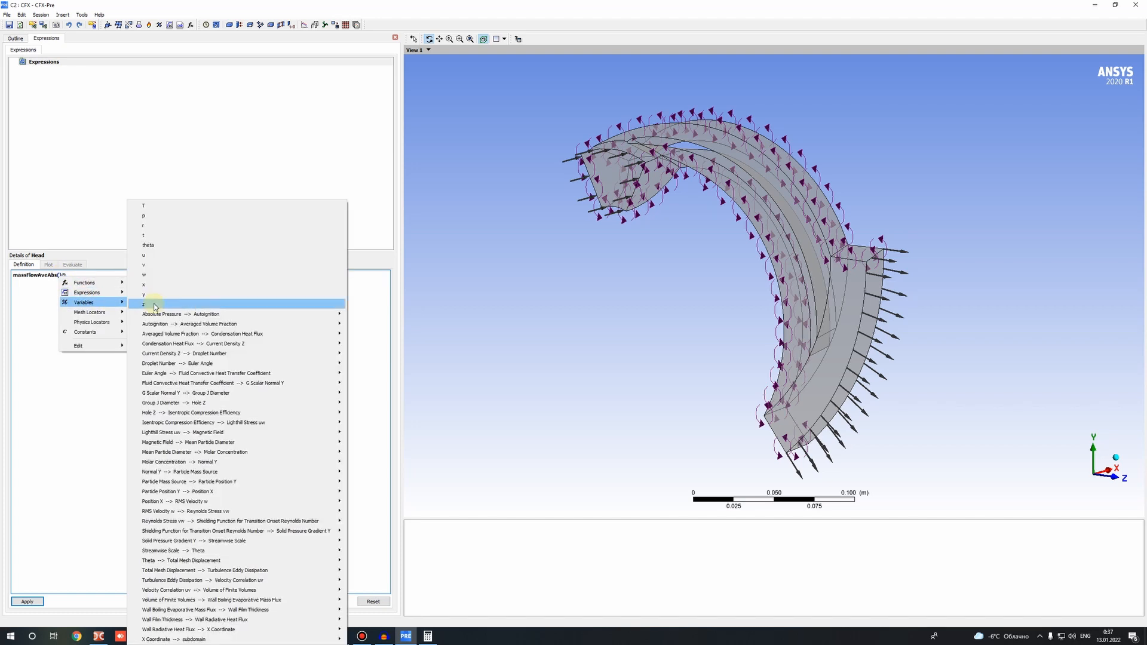
mouse_move(178, 317)
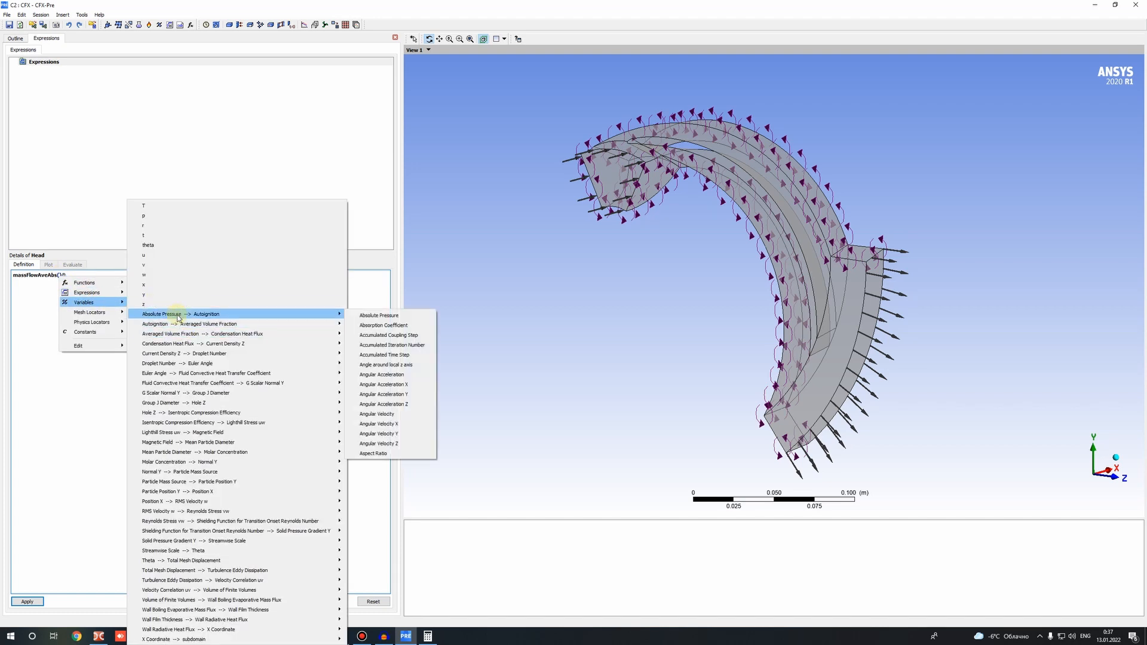
mouse_move(157, 534)
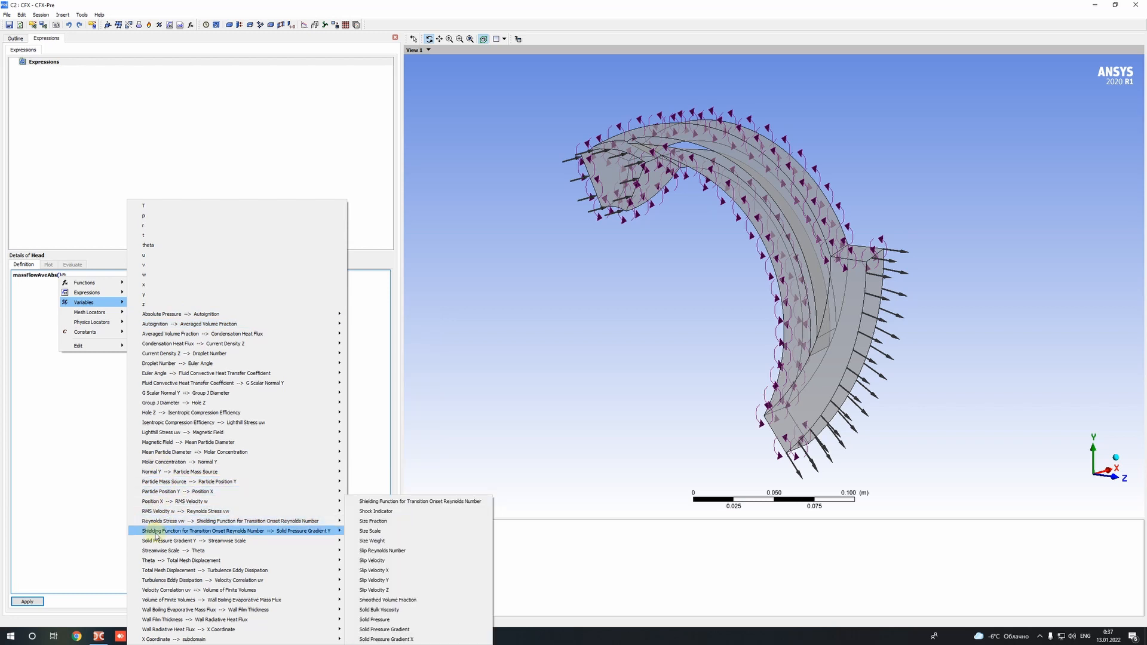
mouse_move(179, 571)
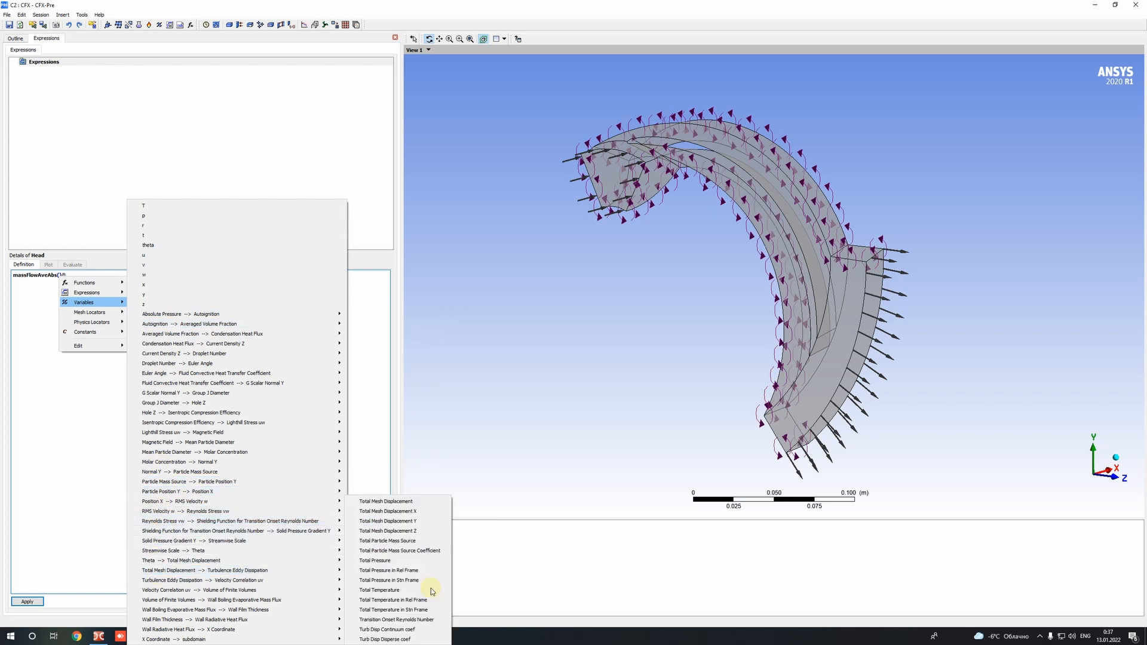
click(401, 581)
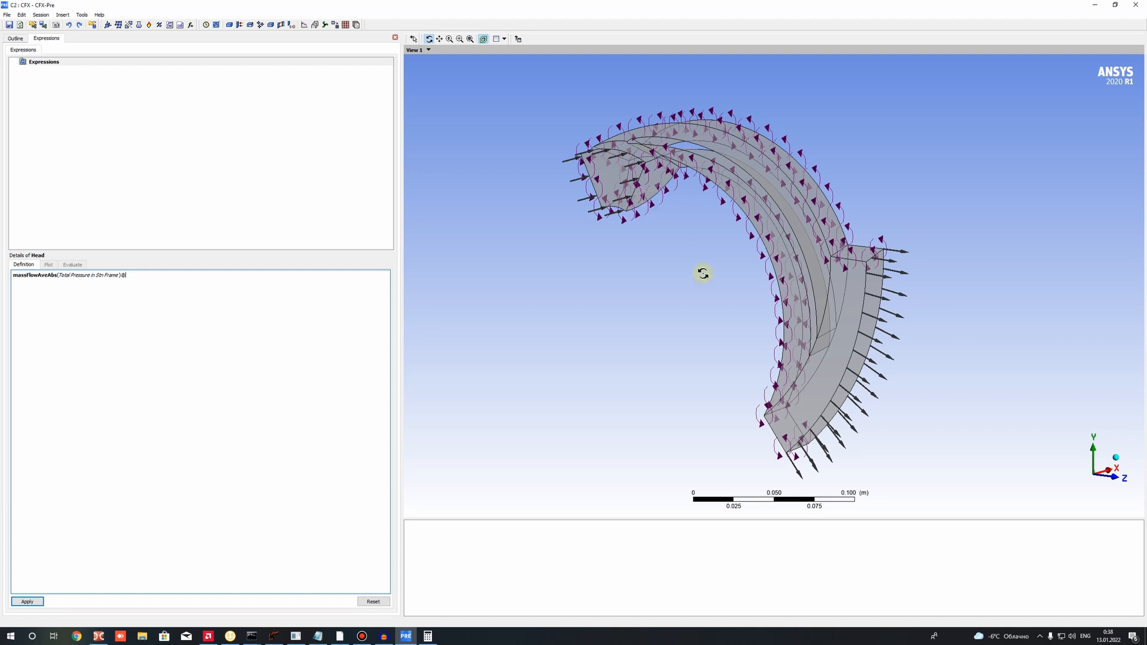
Complete the Head definition with the location R1 Outlet after the @ sign and apply the expression.
drag(699, 271, 848, 225)
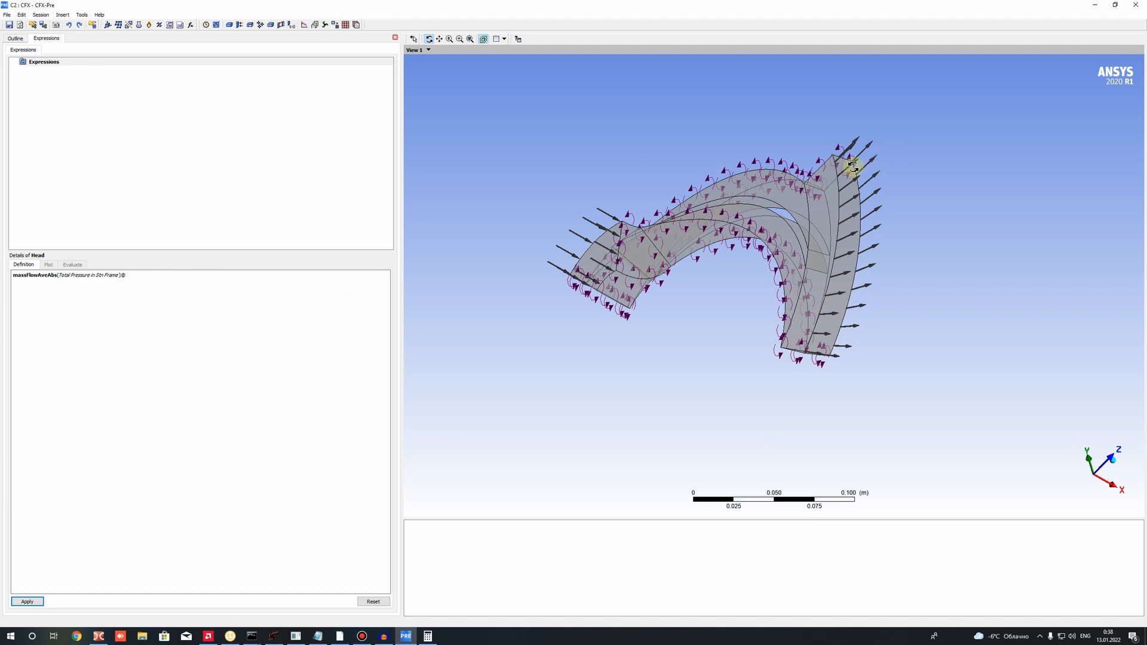
click(144, 274)
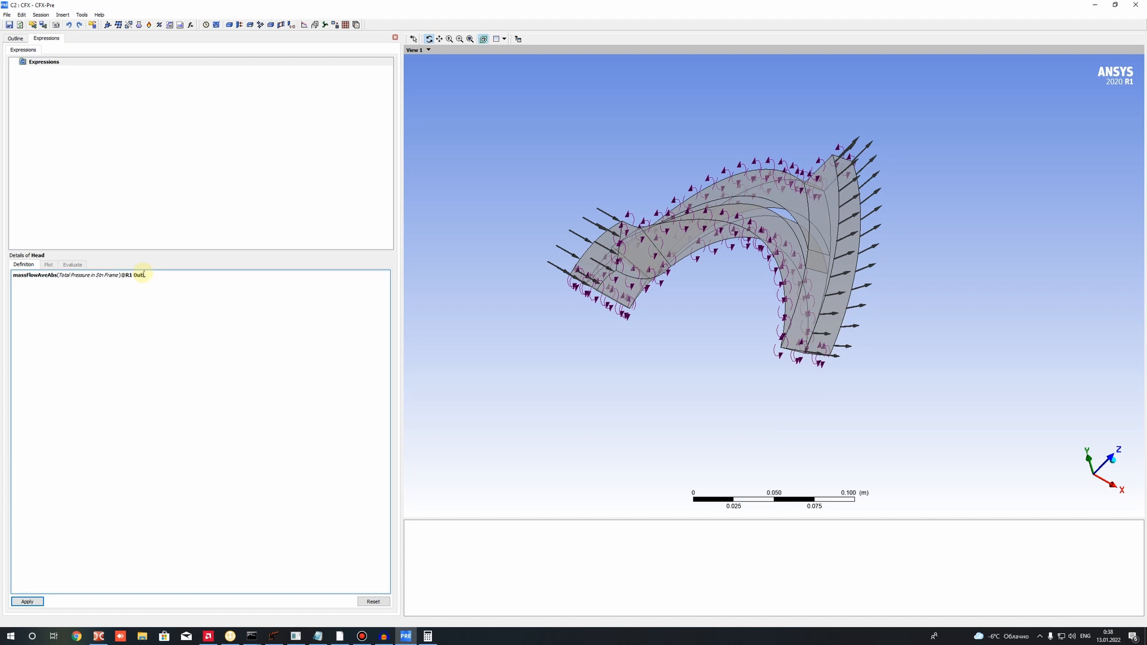
click(34, 602)
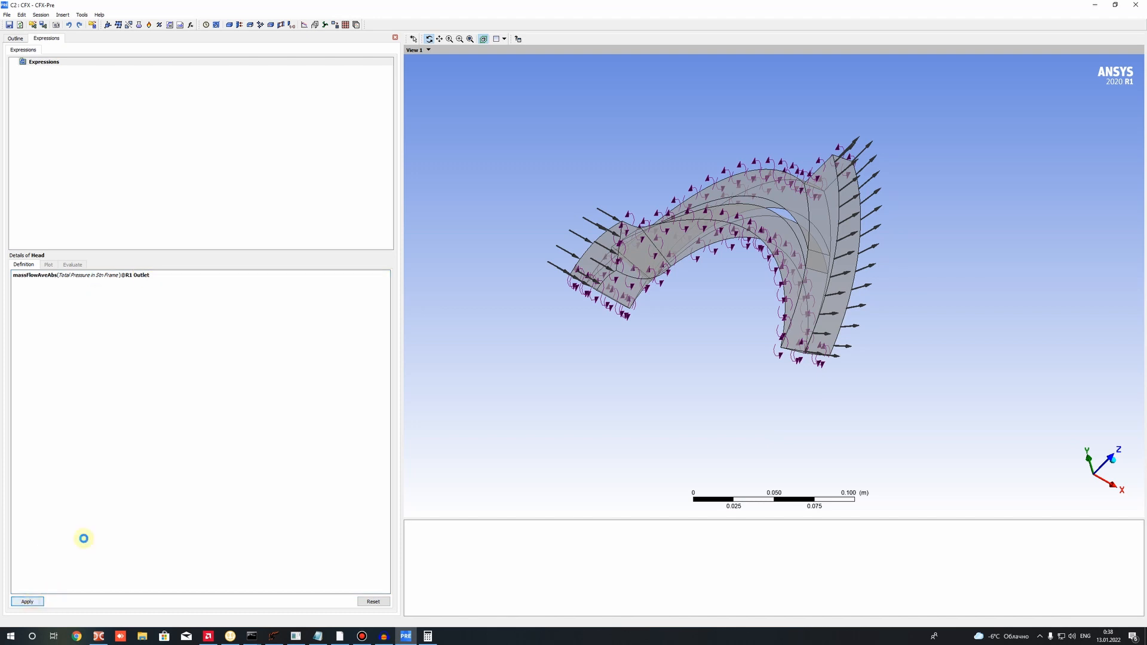
Highlight the R1 Outlet and R1 Inlet boundaries alternately to compare their locations on the impeller passage.
click(15, 39)
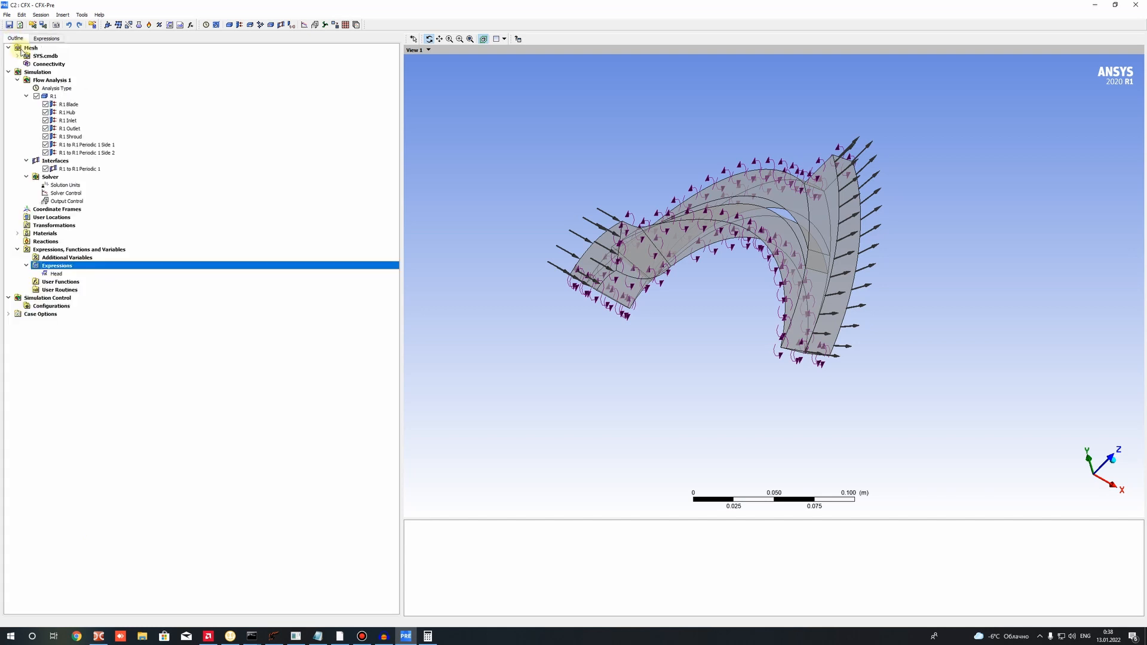
click(66, 128)
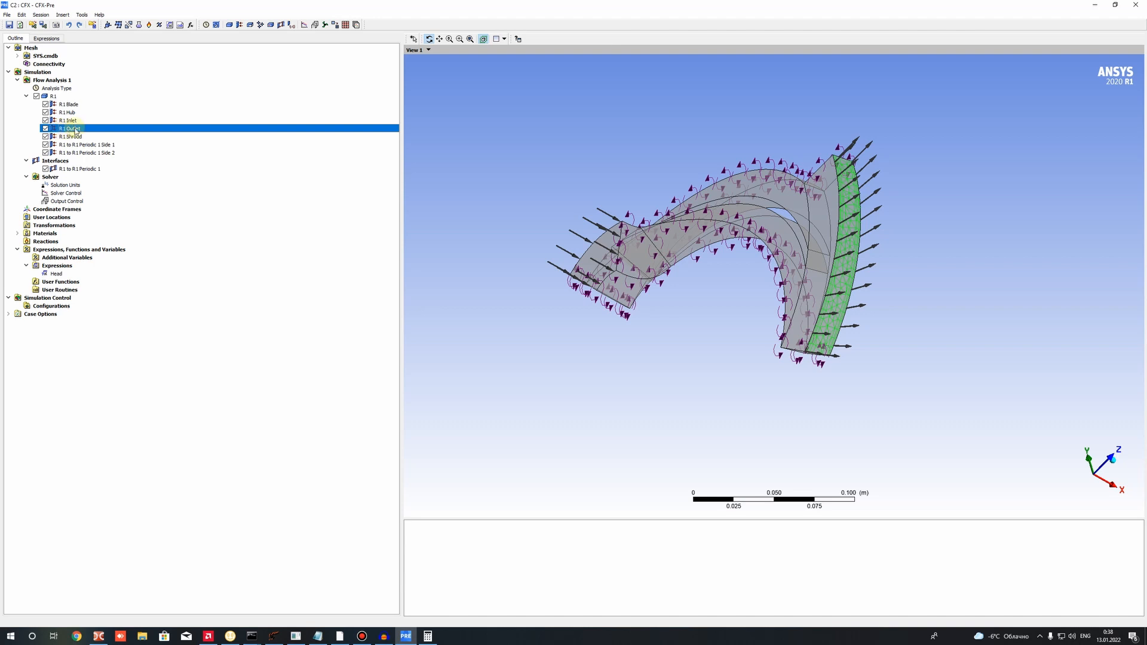
click(63, 122)
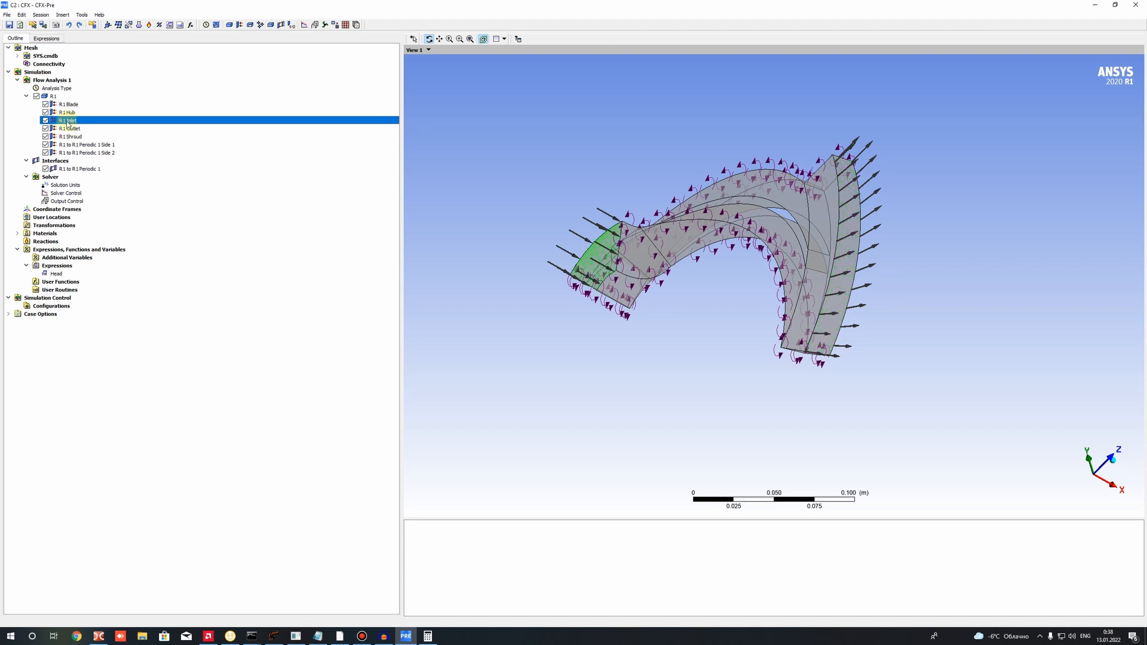
key(Down)
key(Up)
key(Down)
key(Up)
key(Down)
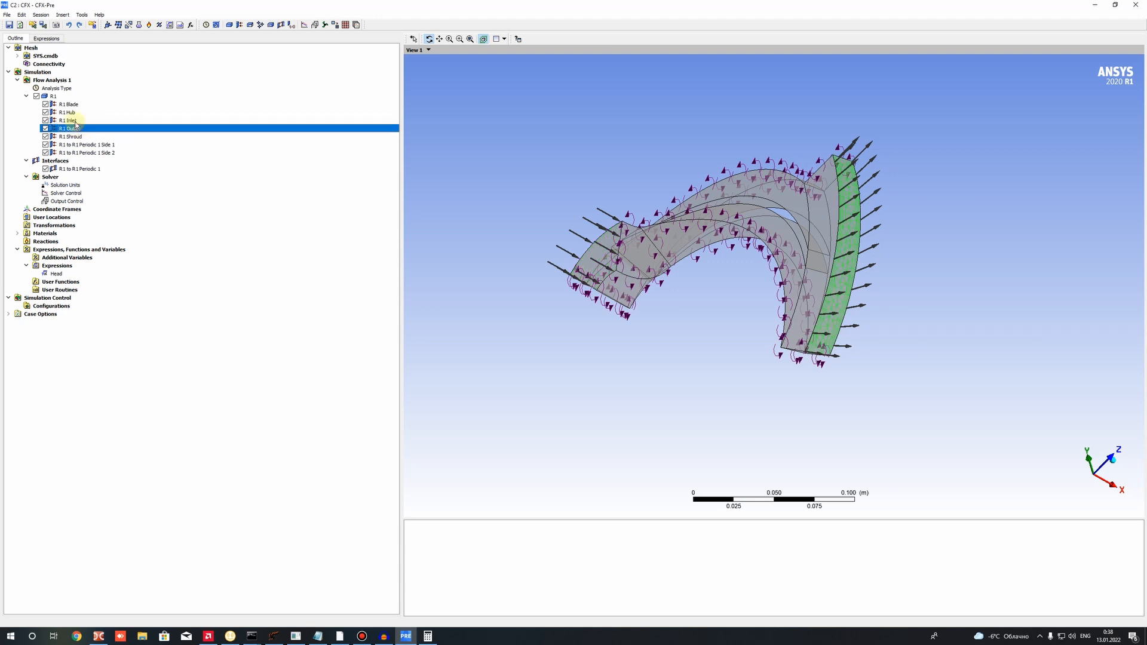
key(Up)
Reopen the Head expression and append a minus sign and a copy of its total pressure term.
double_click(56, 273)
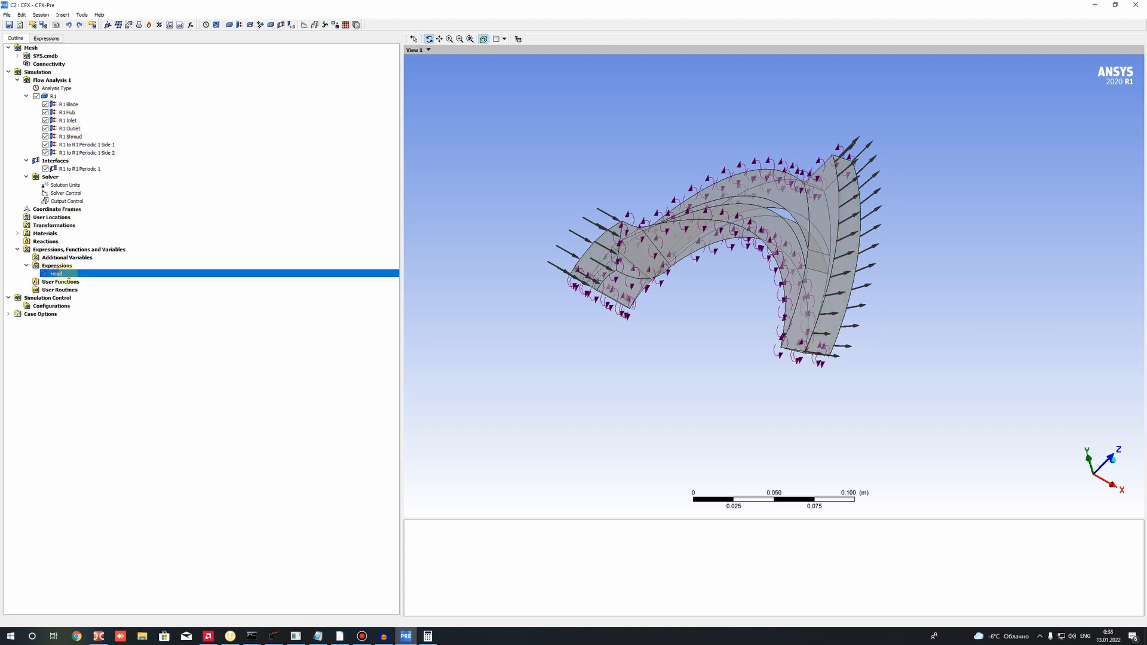
drag(151, 274, 14, 275)
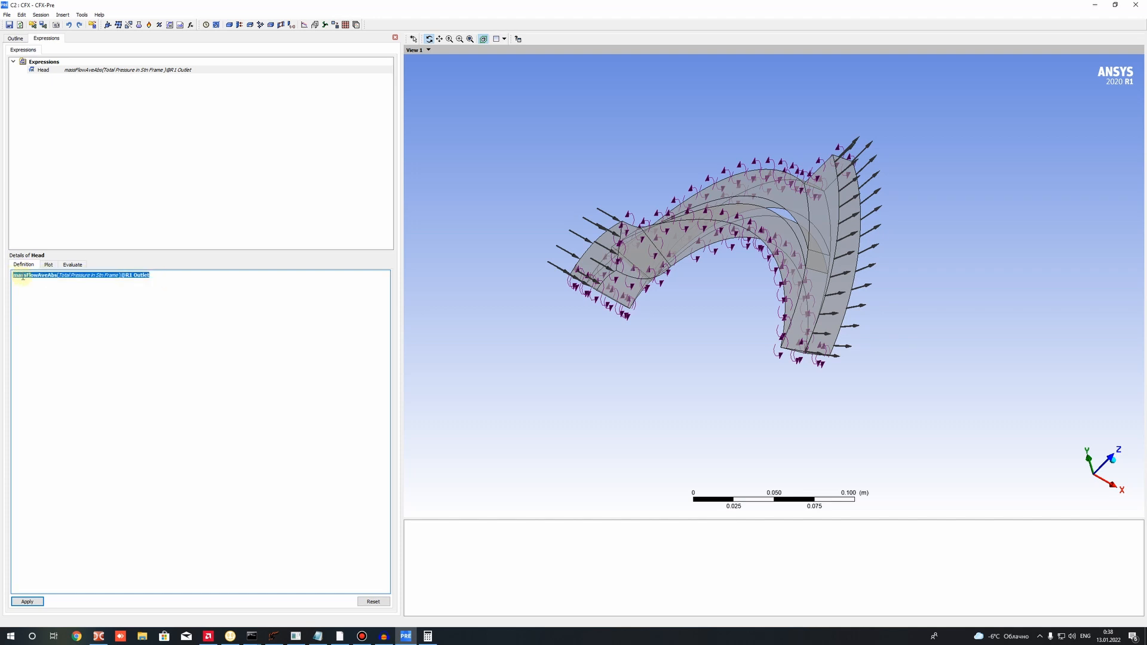
right_click(23, 276)
click(27, 275)
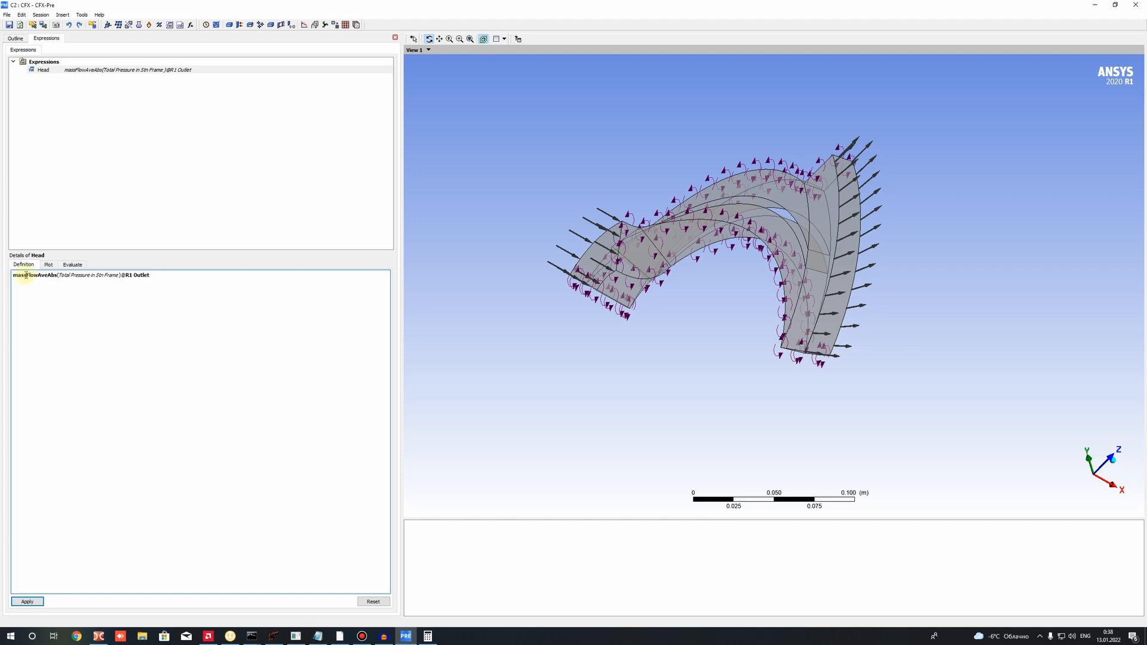
drag(13, 275, 172, 273)
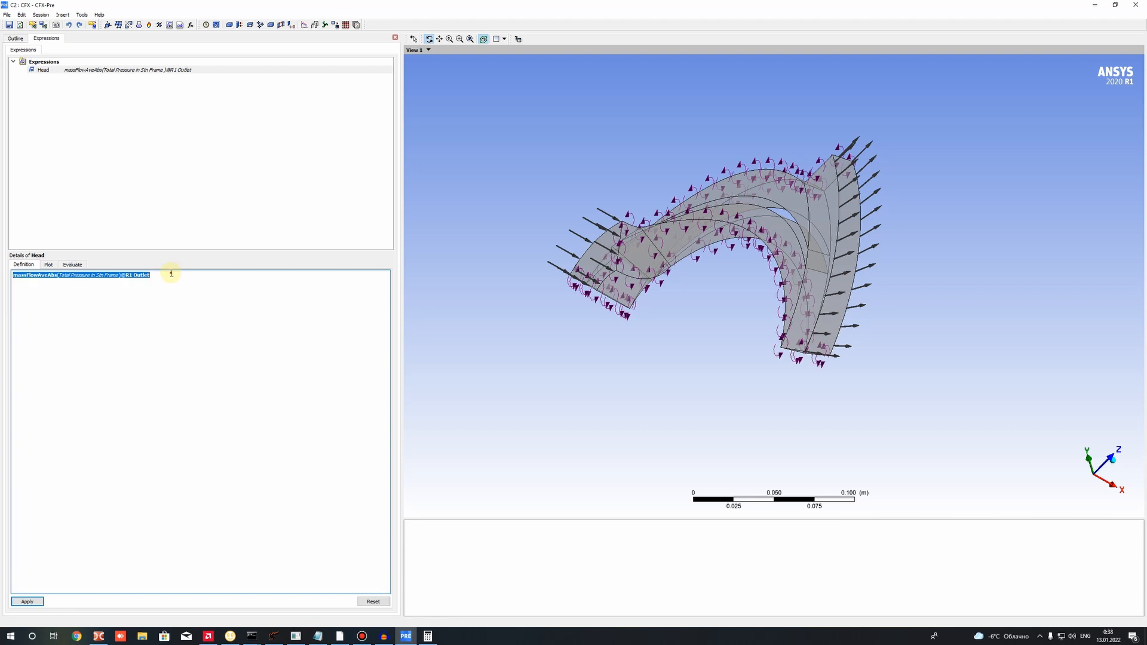
click(170, 273)
text(-)
key(ctrl+v)
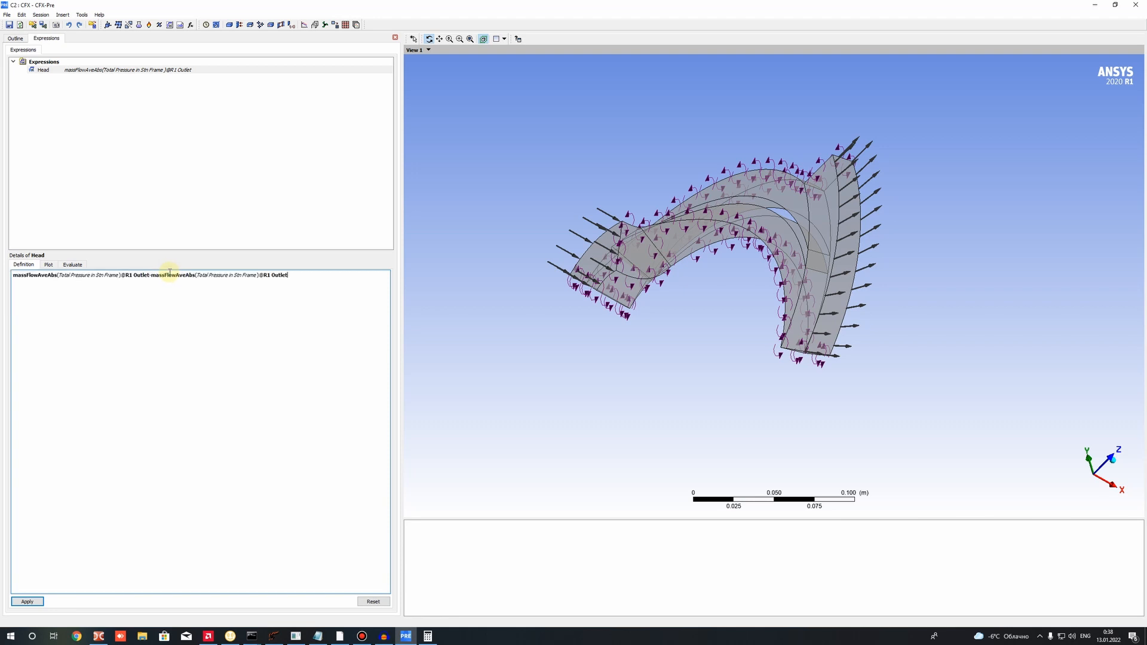
Change the location of the second term to R1 Inlet and enclose the whole pressure difference in parentheses.
drag(273, 274, 292, 276)
text(Inlet()
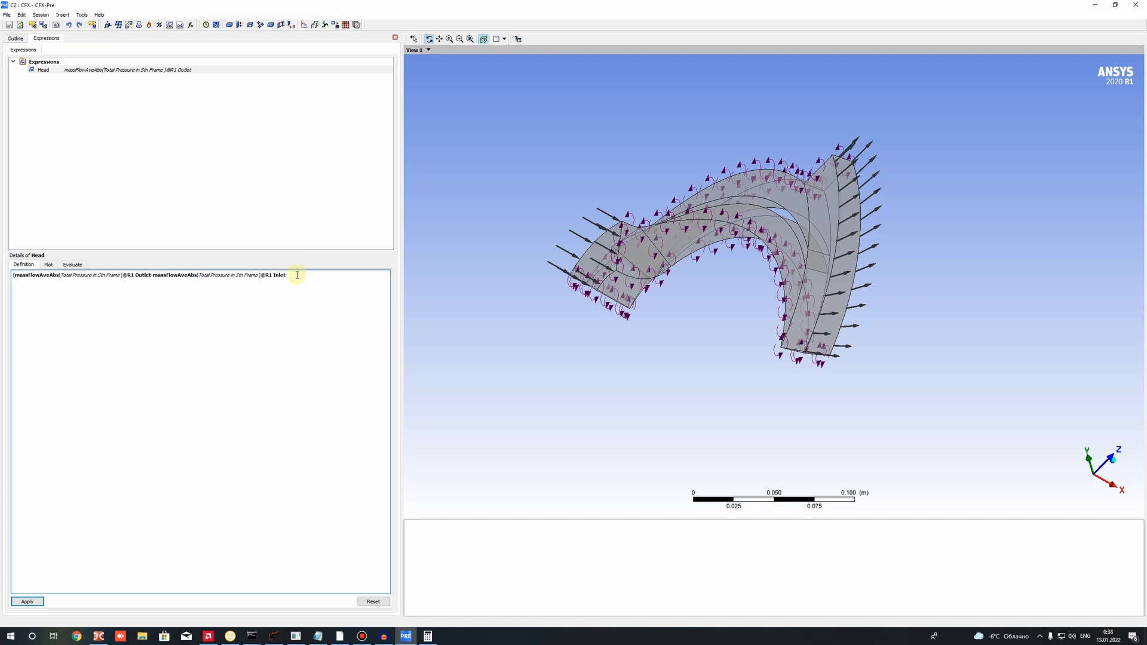
click(296, 275)
text())
Divide the parenthesised total pressure difference in Head by 997 and by g, and apply the expression.
drag(306, 281, 13, 280)
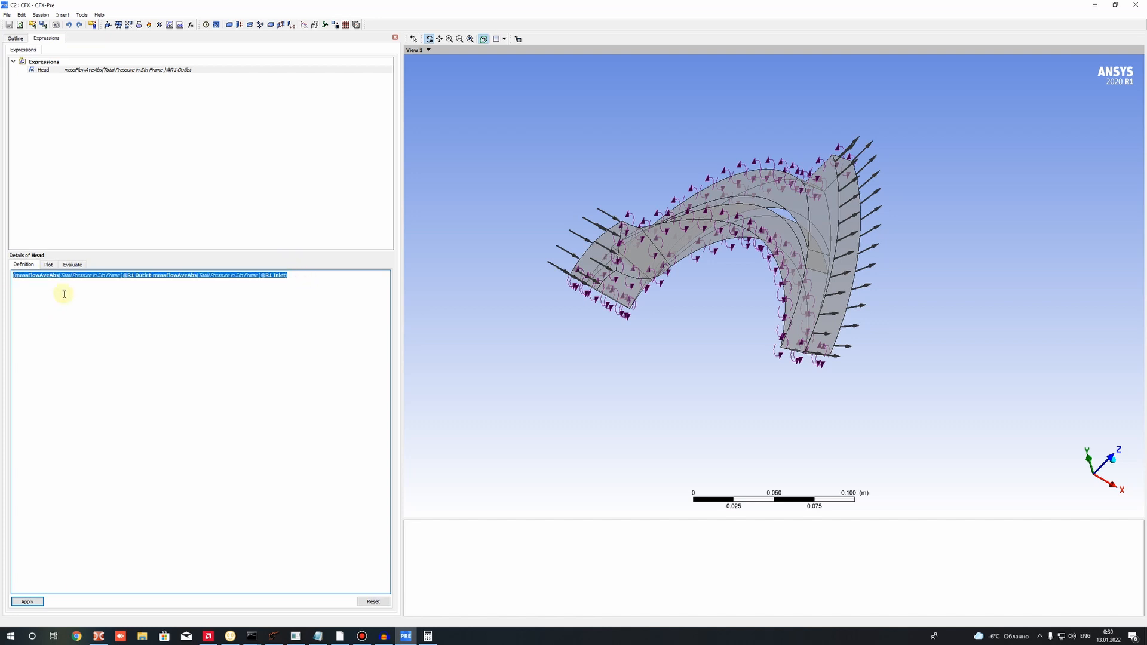
click(160, 301)
drag(292, 279, 9, 294)
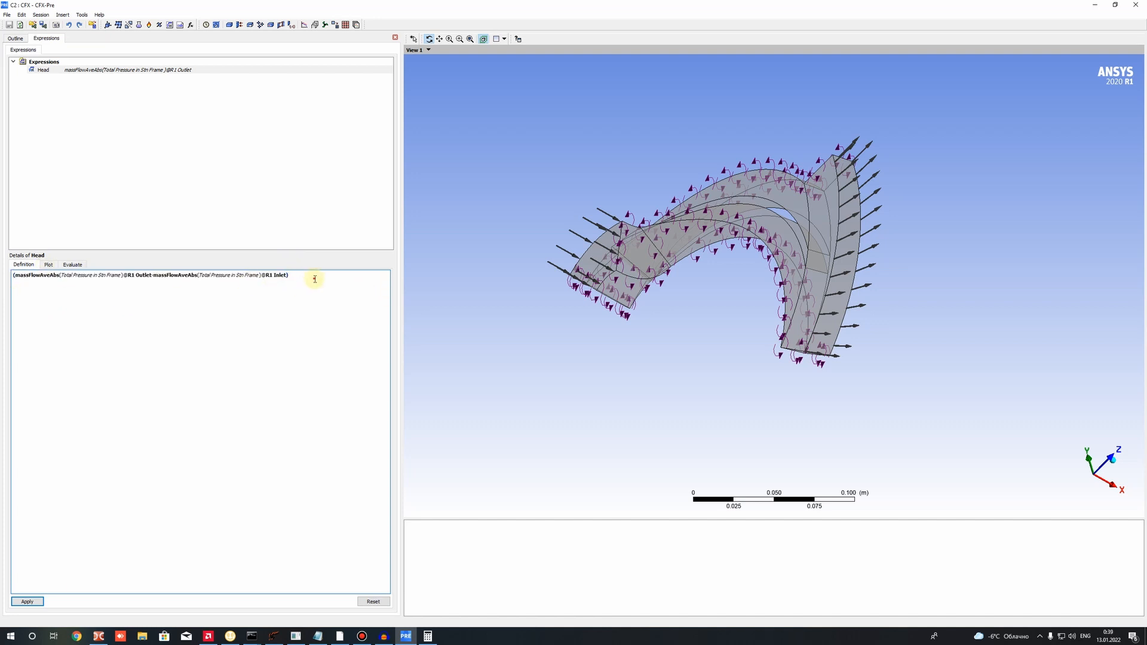
text(/)
text(997/g)
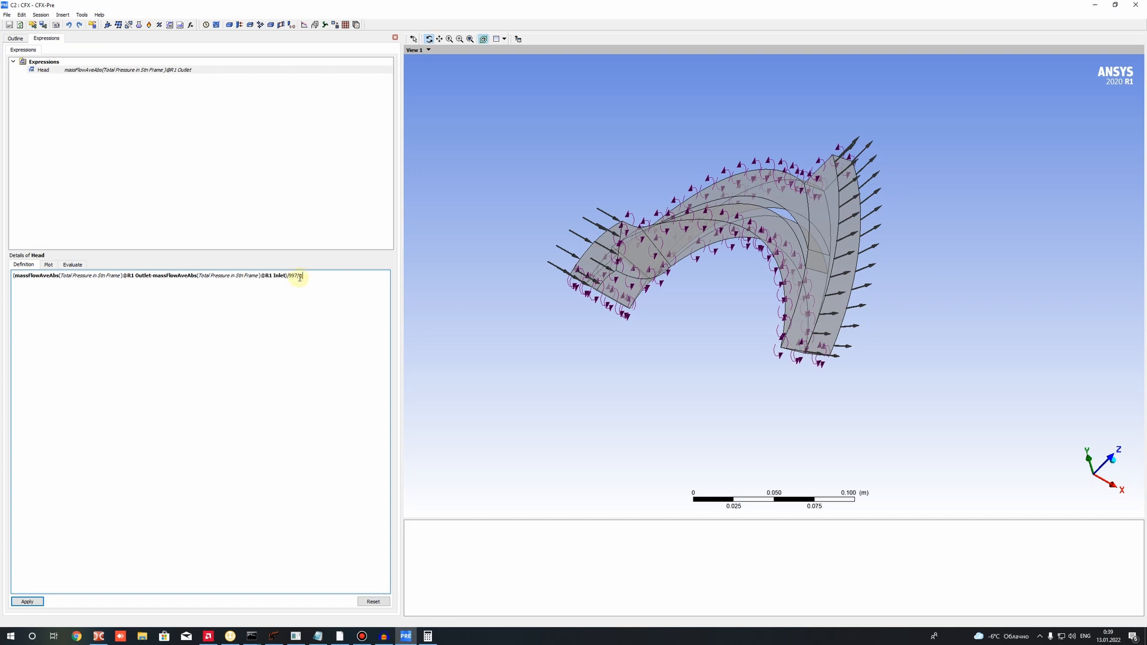
double_click(300, 278)
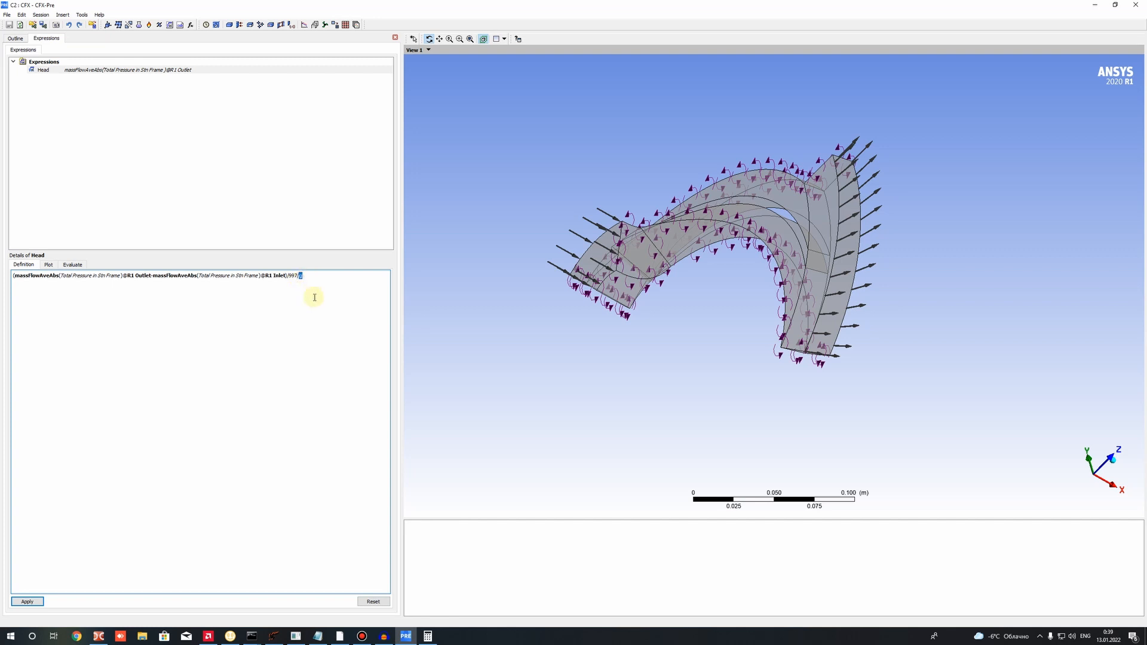
click(37, 602)
click(43, 72)
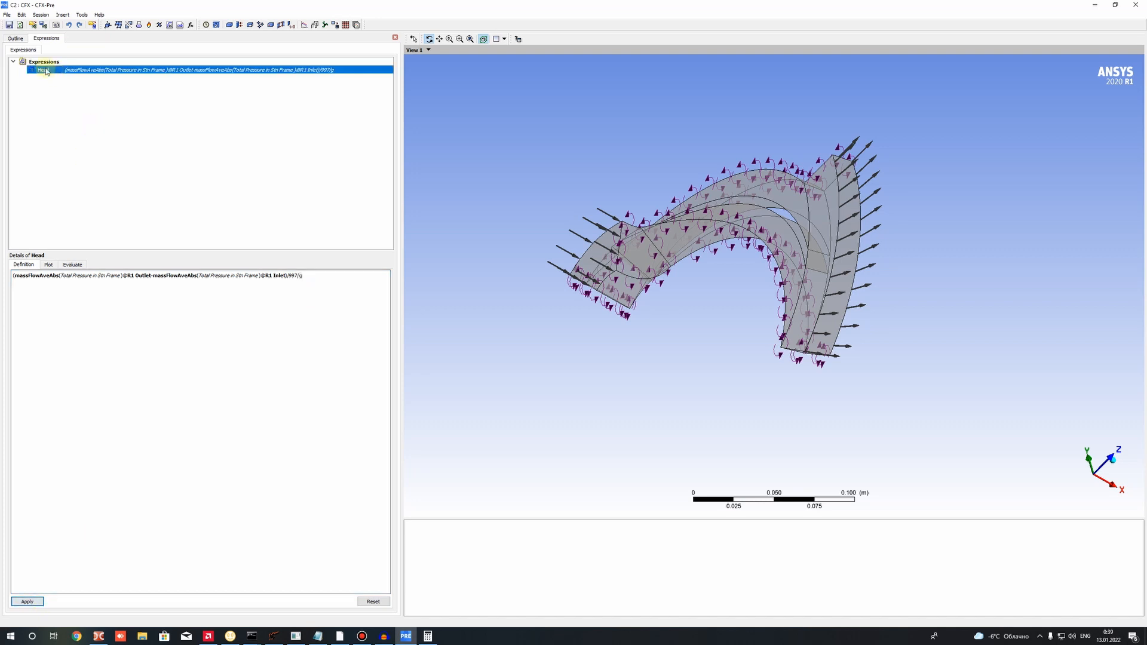
Enable monitor objects in the Output Control of Flow Analysis 1 and add a monitor point named H.
drag(662, 238, 665, 255)
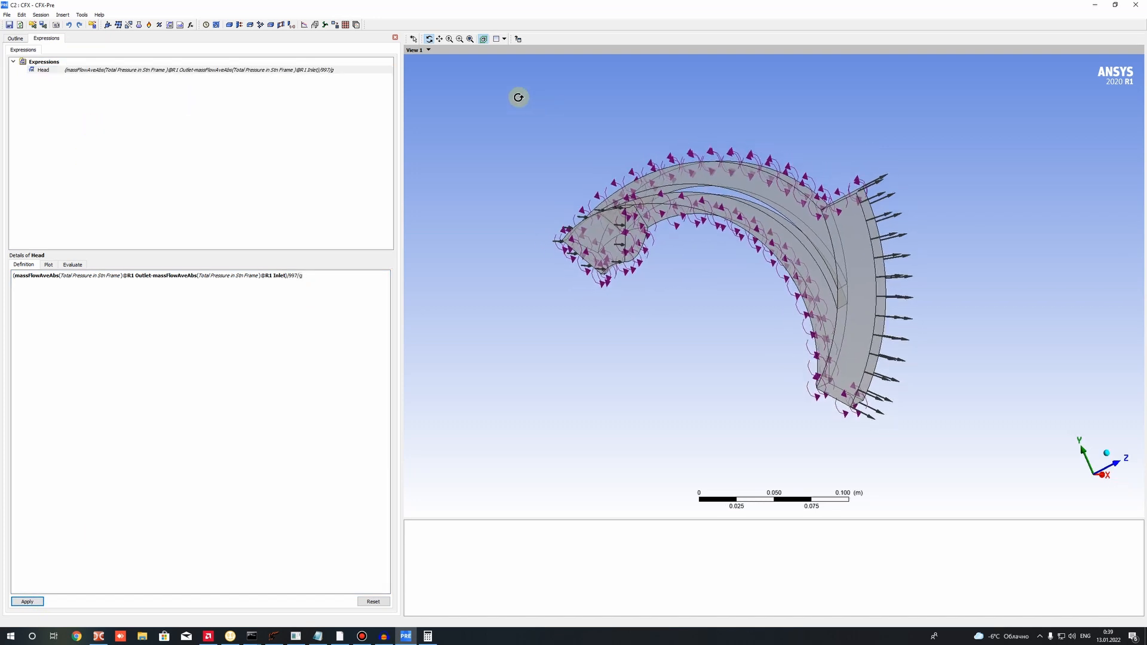
right_drag(520, 100, 955, 461)
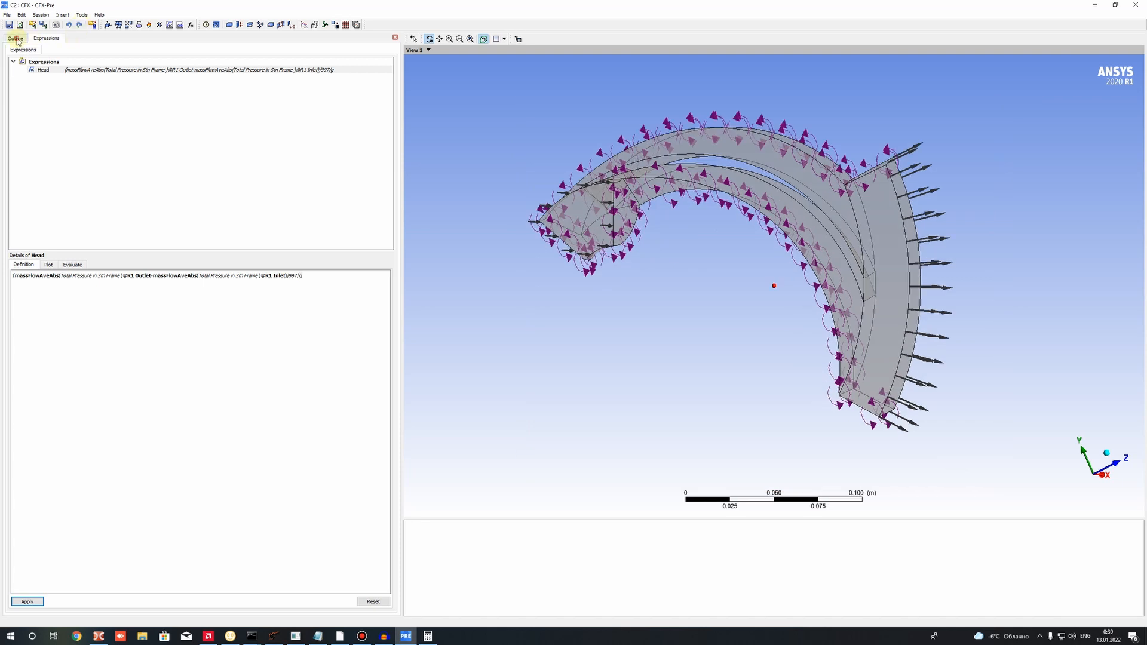
click(16, 39)
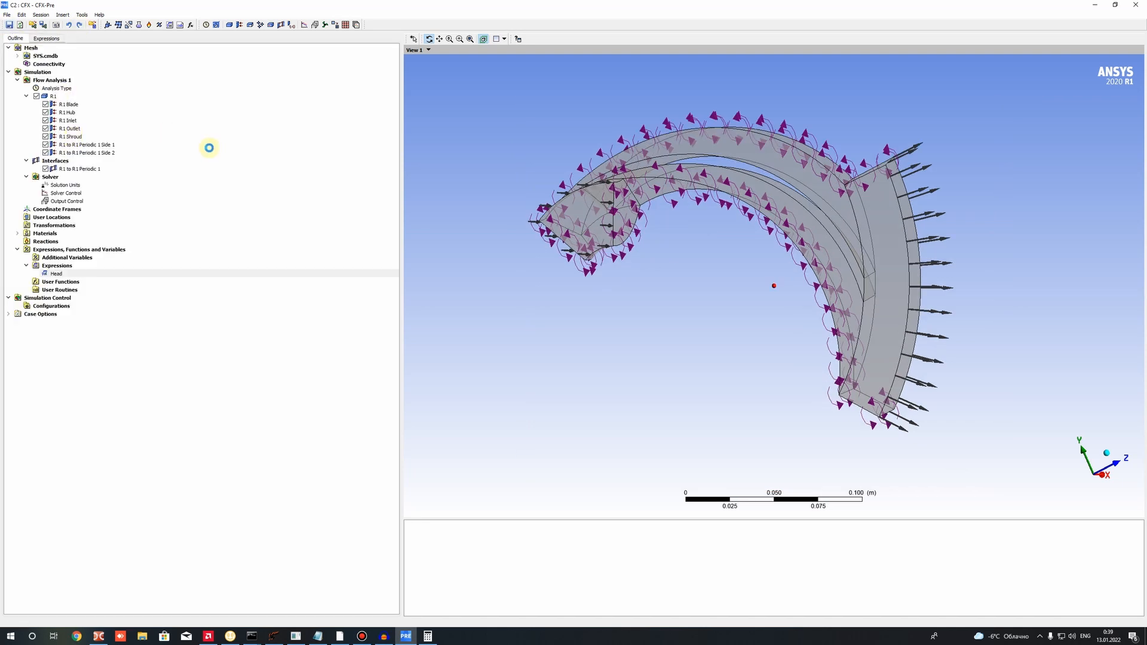
double_click(60, 202)
click(70, 57)
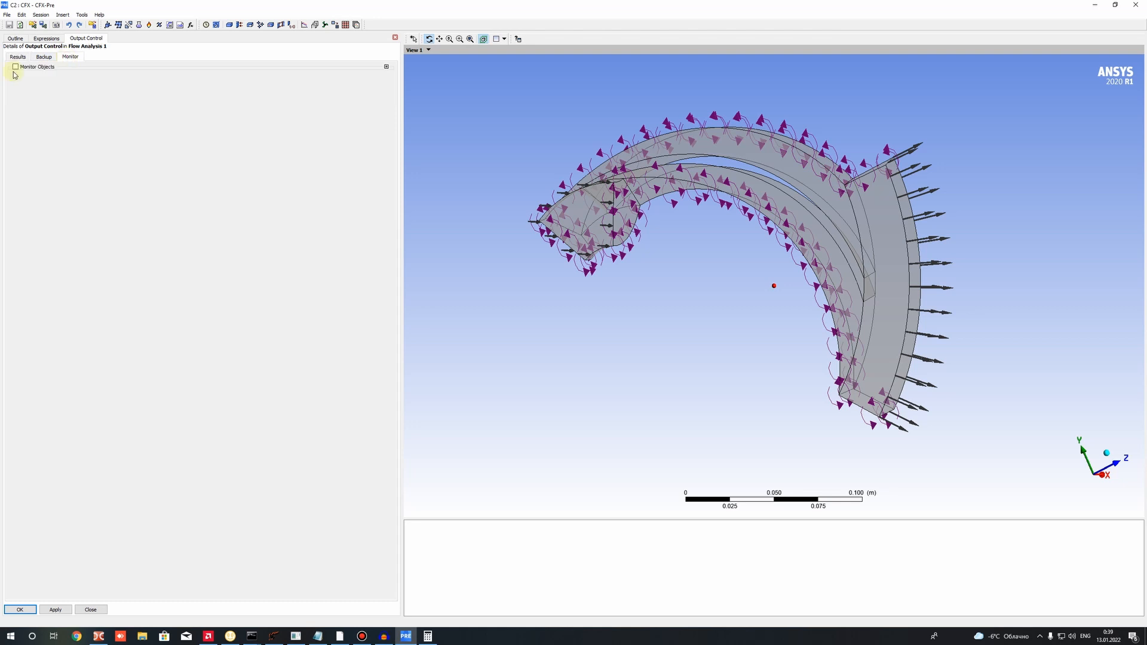
click(15, 68)
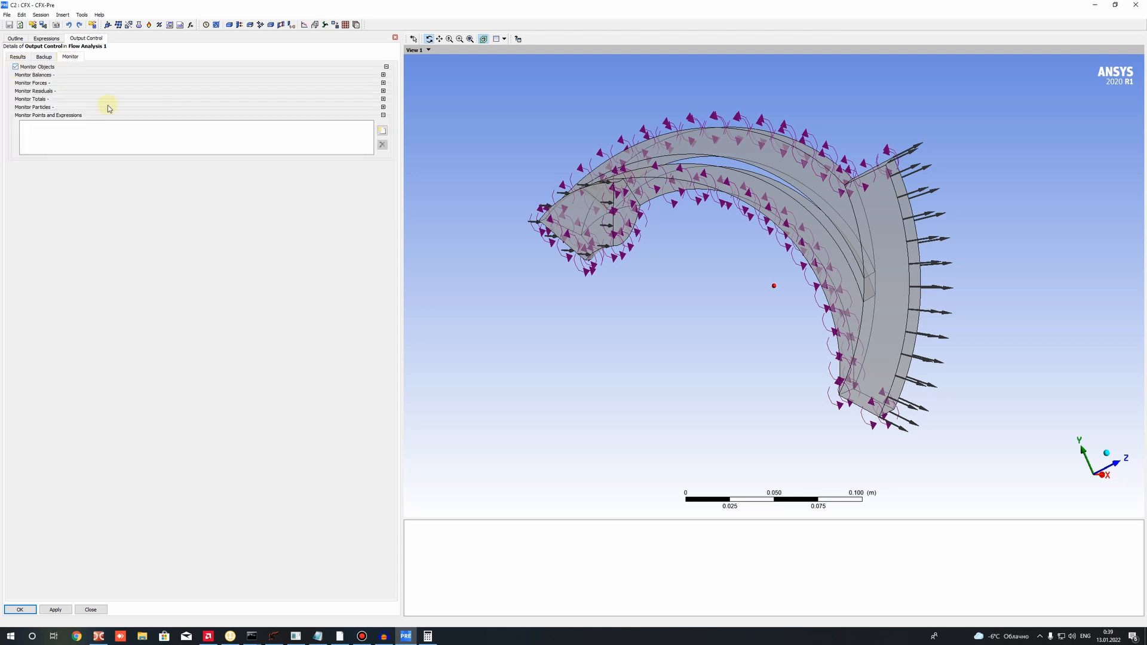
click(382, 131)
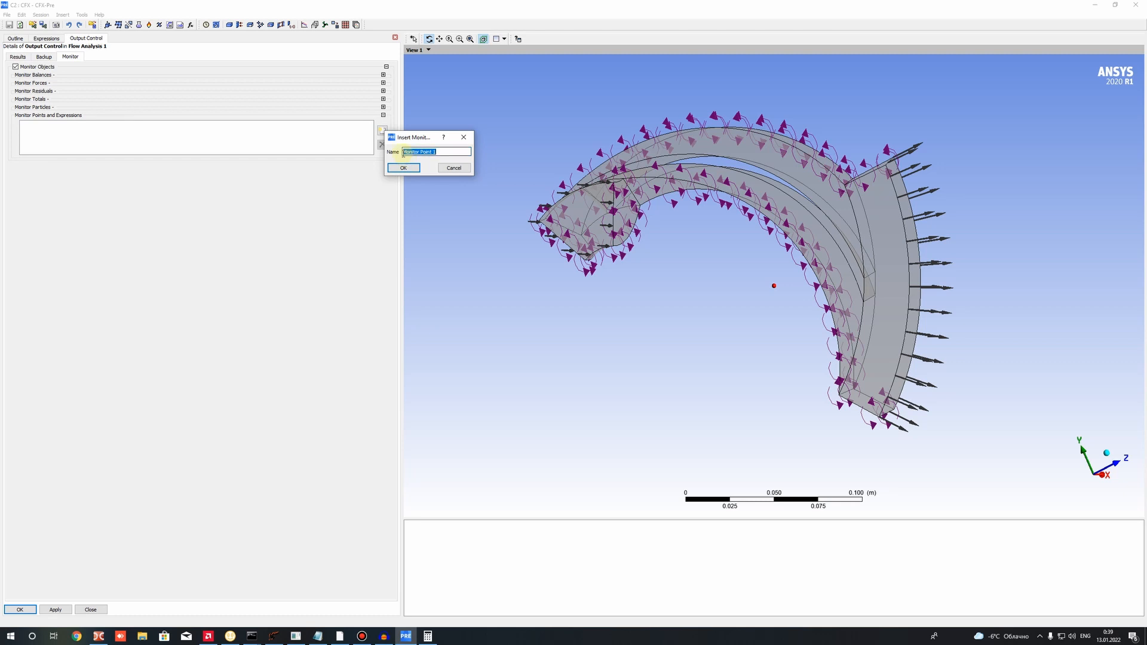
text(H)
key(Return)
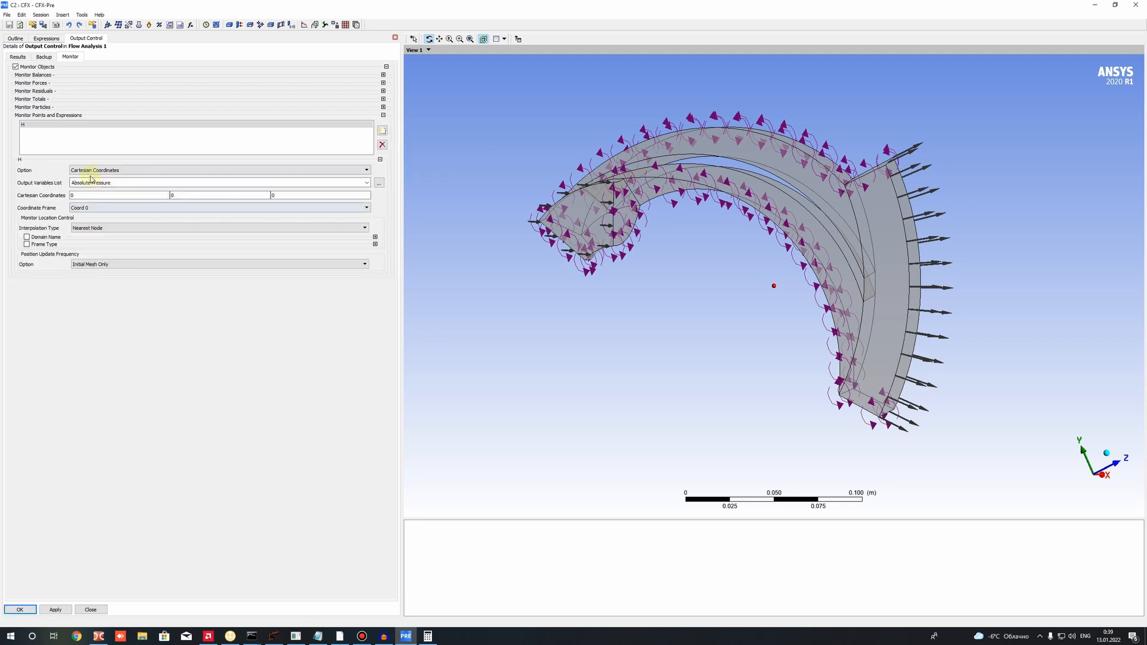
Set monitor H to the Expression option with Head as its expression value, and confirm the output control settings.
click(82, 170)
click(82, 169)
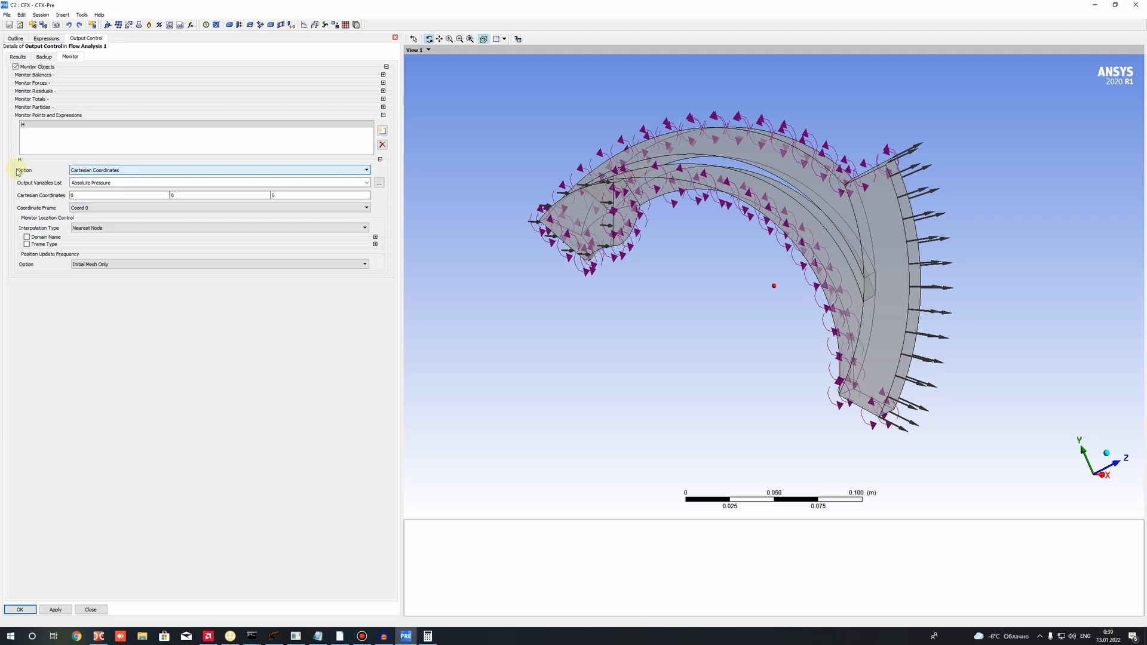
click(26, 125)
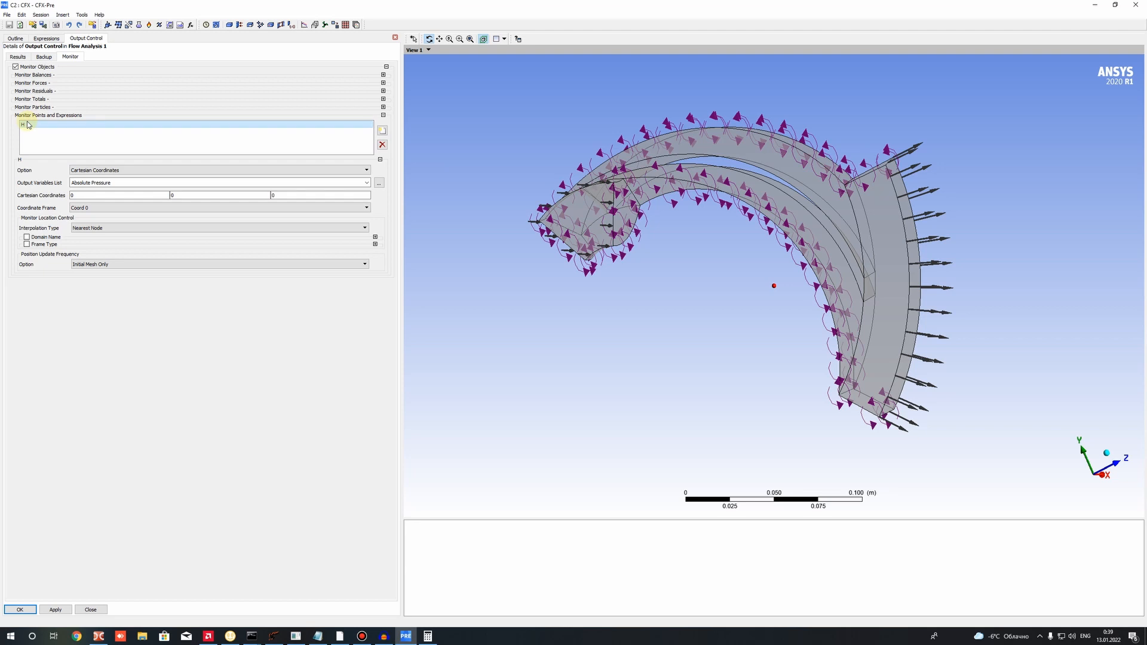
click(82, 172)
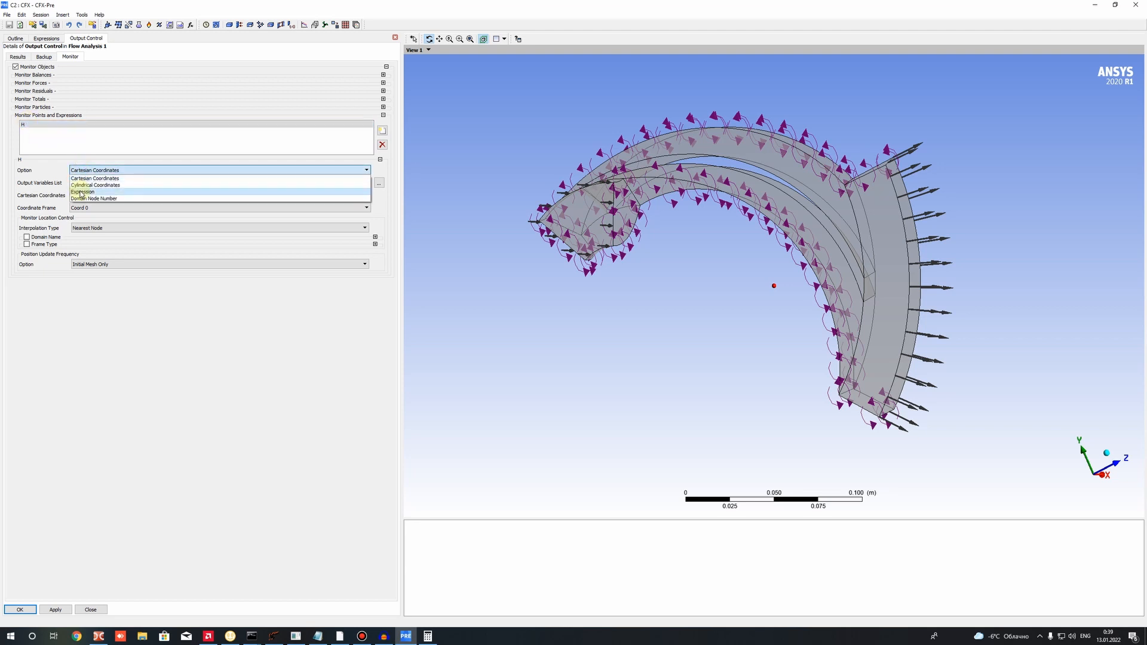
click(81, 192)
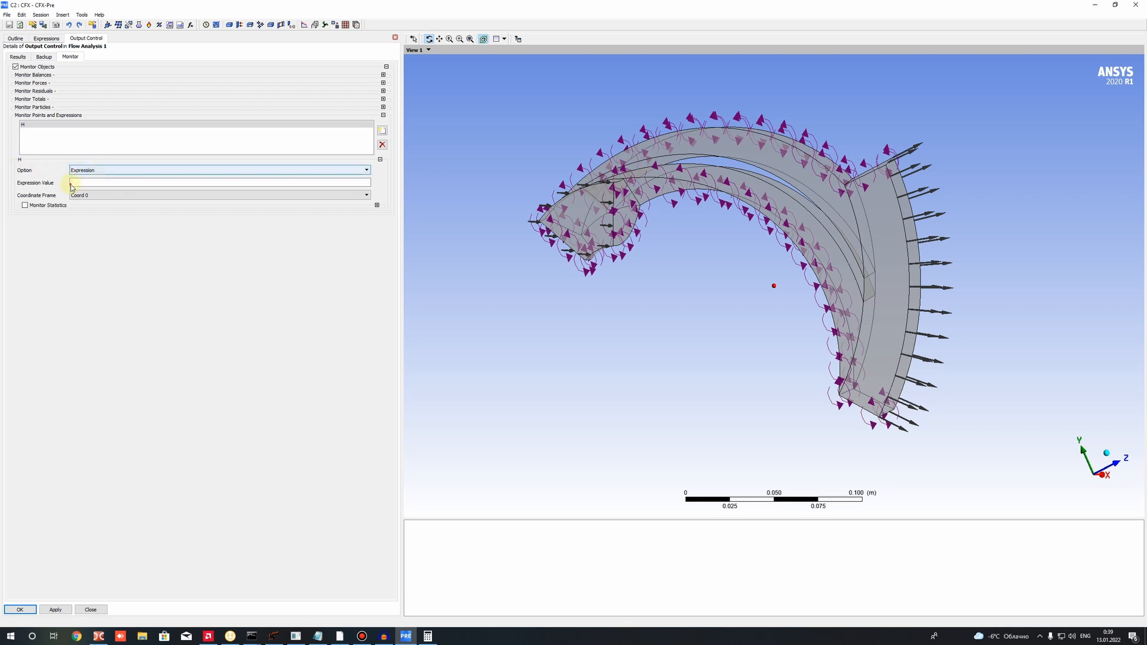
click(87, 183)
right_click(86, 185)
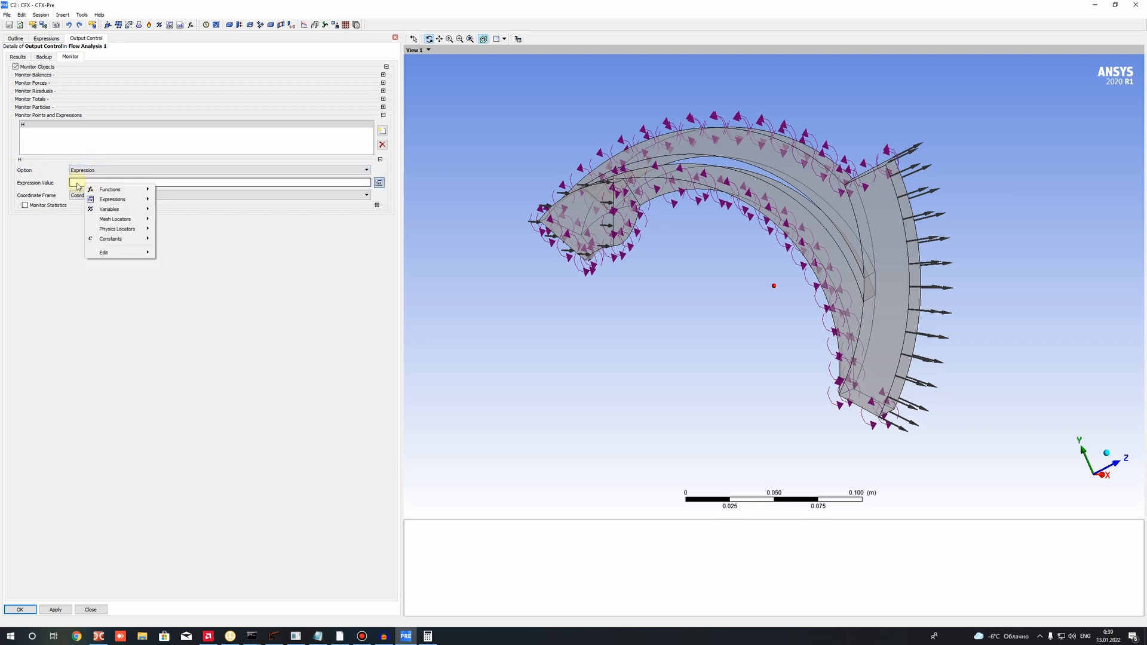
mouse_move(119, 199)
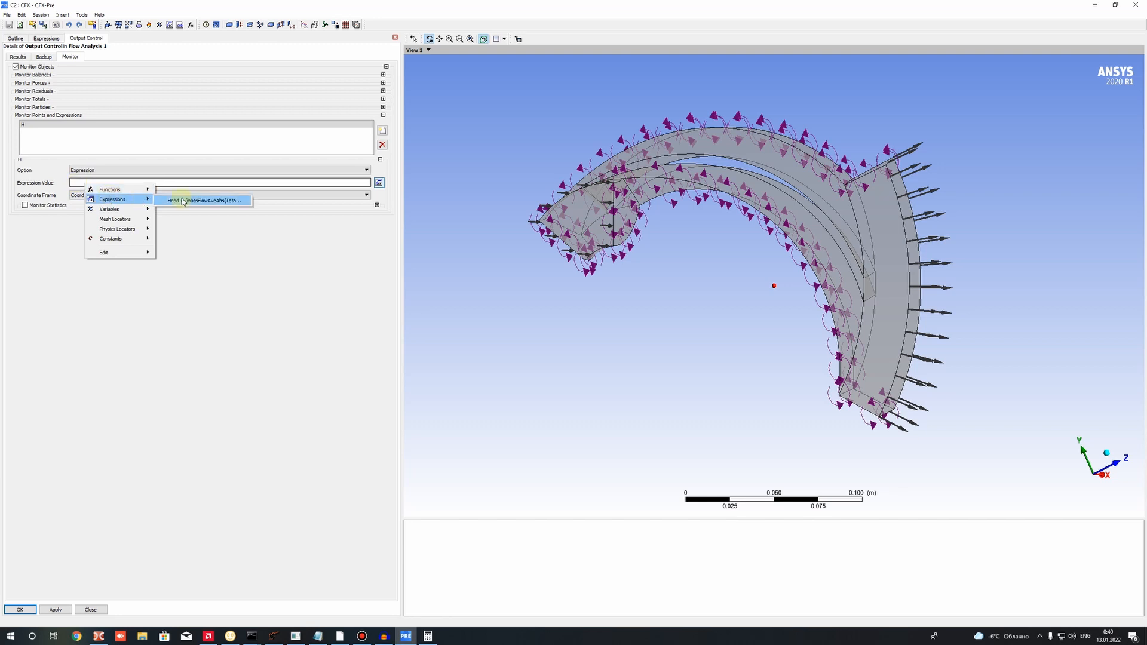
click(177, 202)
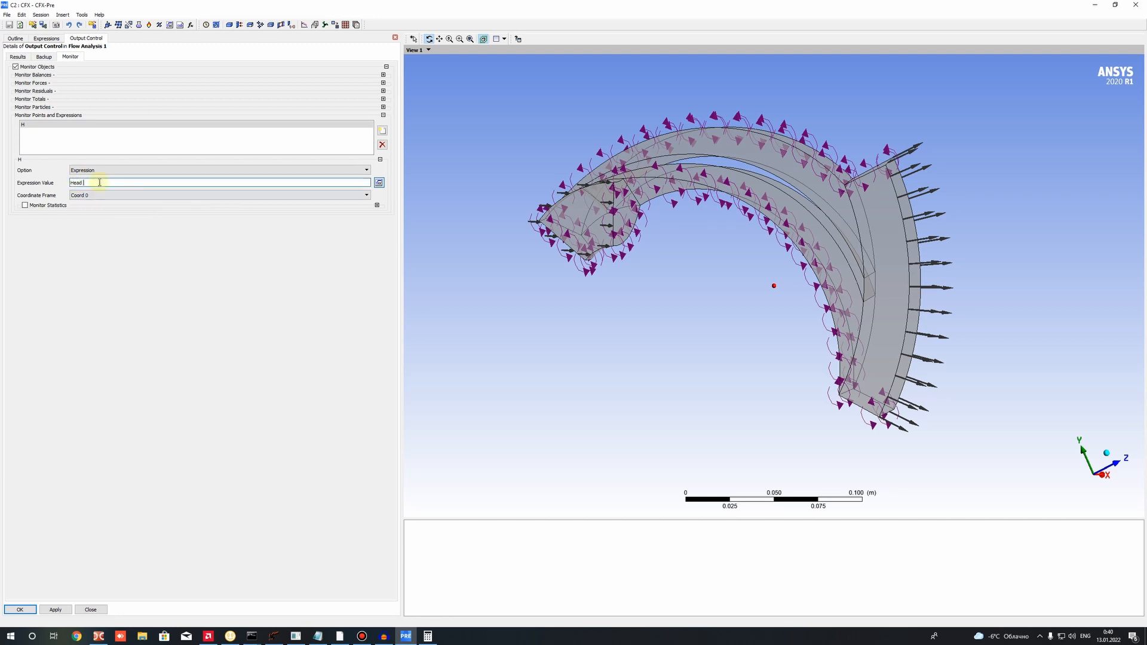
click(55, 610)
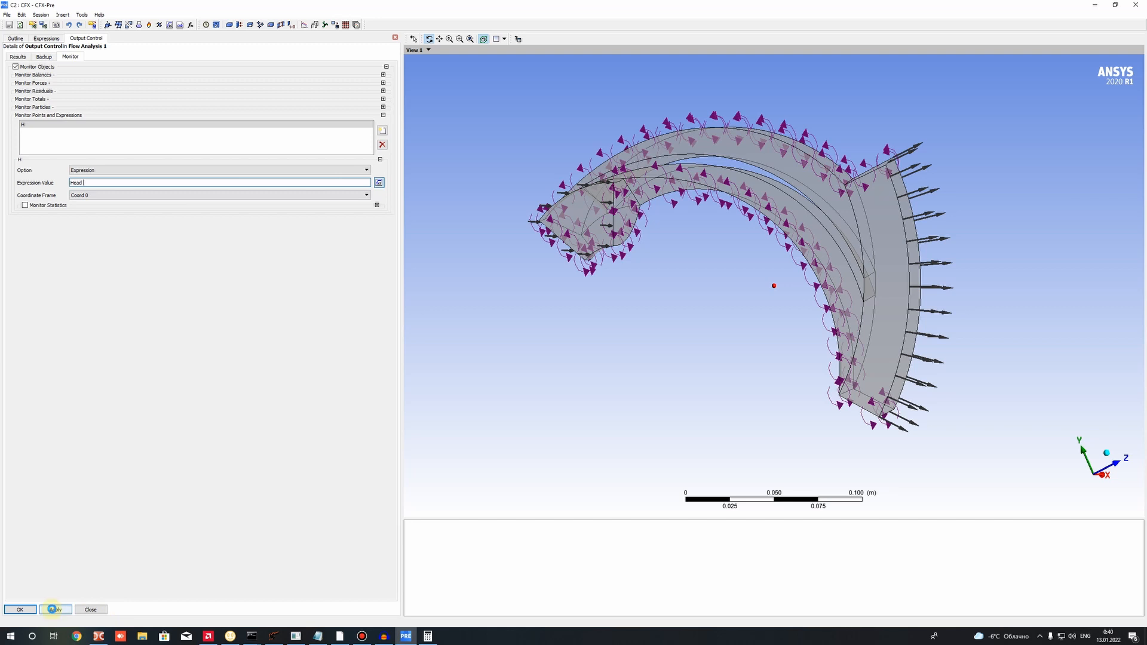
click(27, 609)
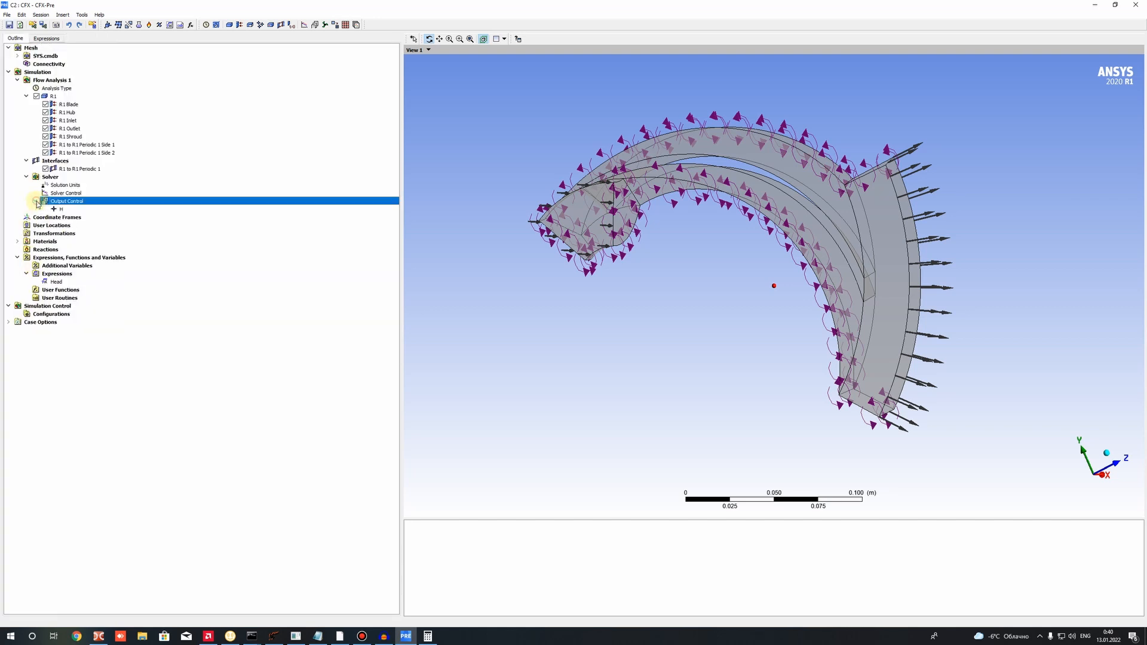
click(65, 209)
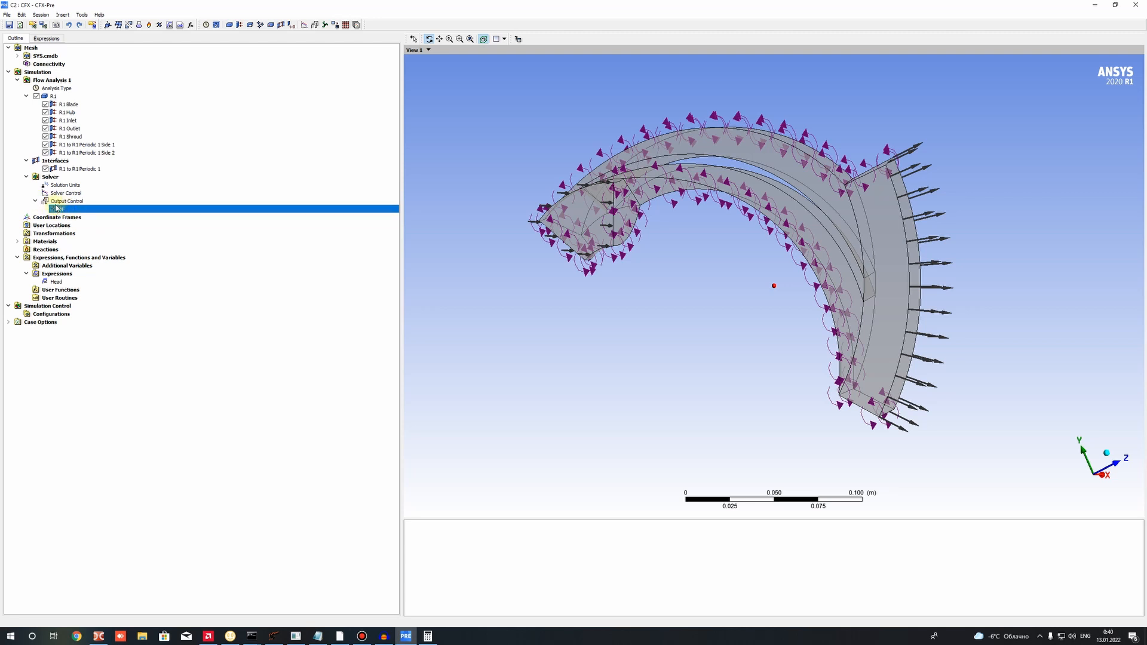
Save the case, switch to Workbench and open the Solution cell of the CFX system.
click(10, 24)
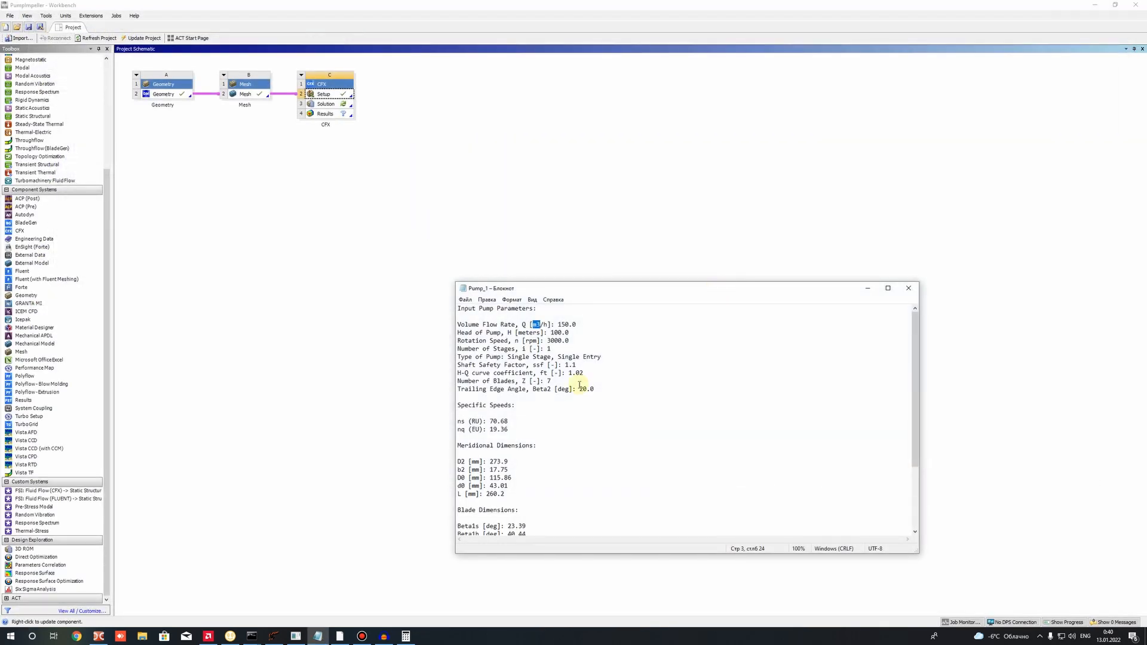
click(580, 385)
double_click(345, 107)
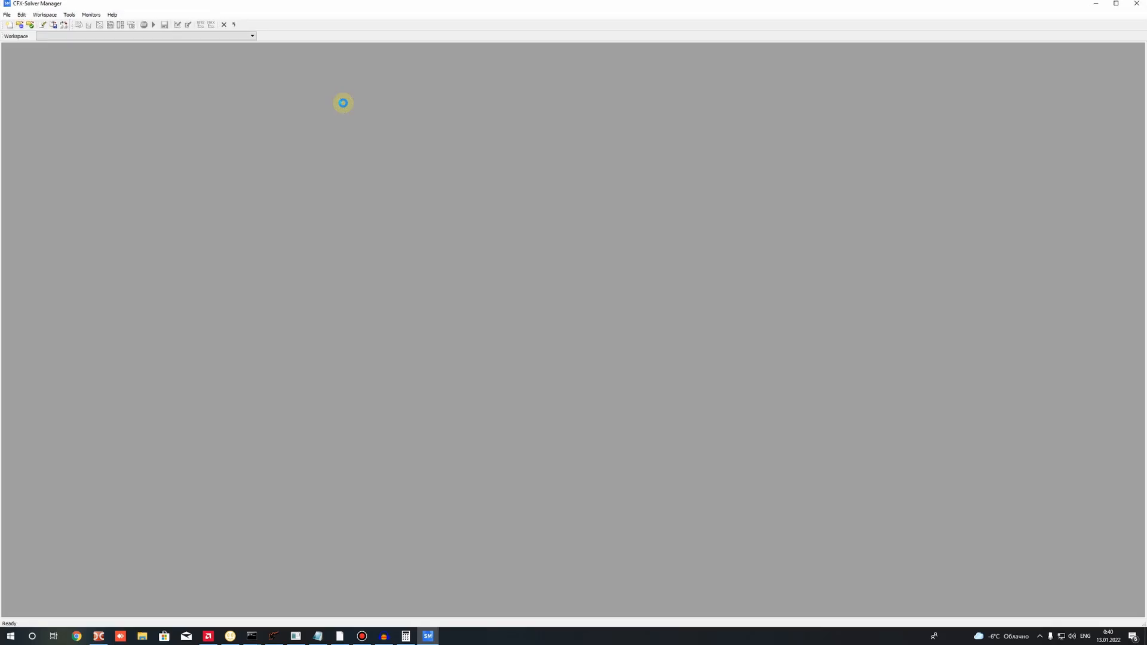
Set the run mode of the solver run to Intel MPI Local Parallel.
click(557, 282)
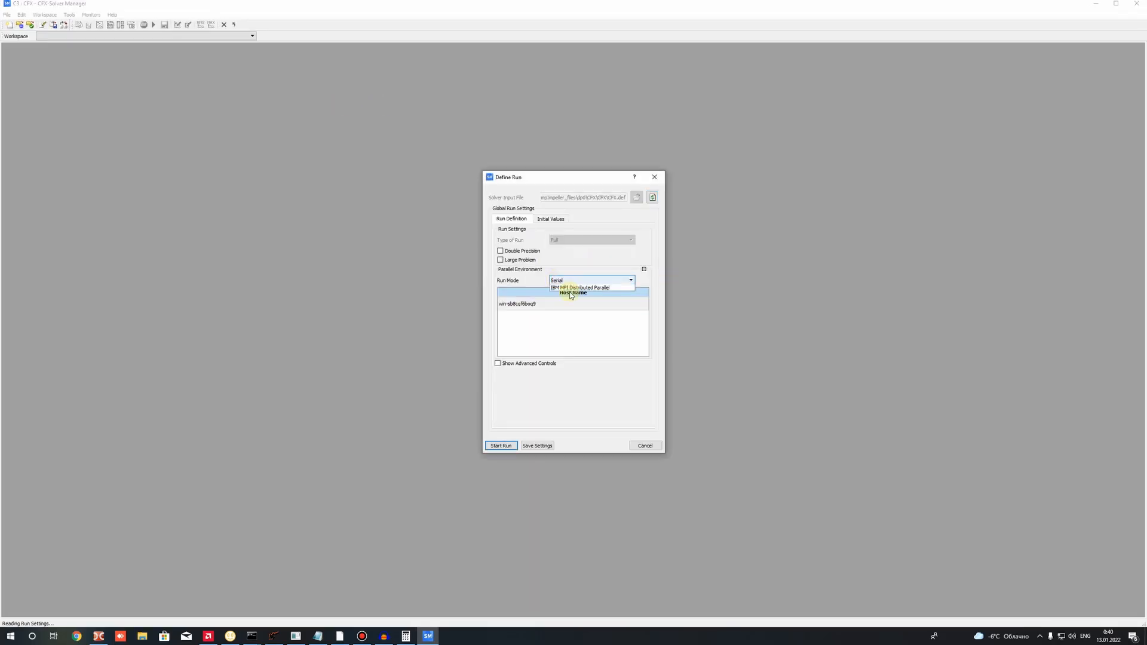
click(571, 290)
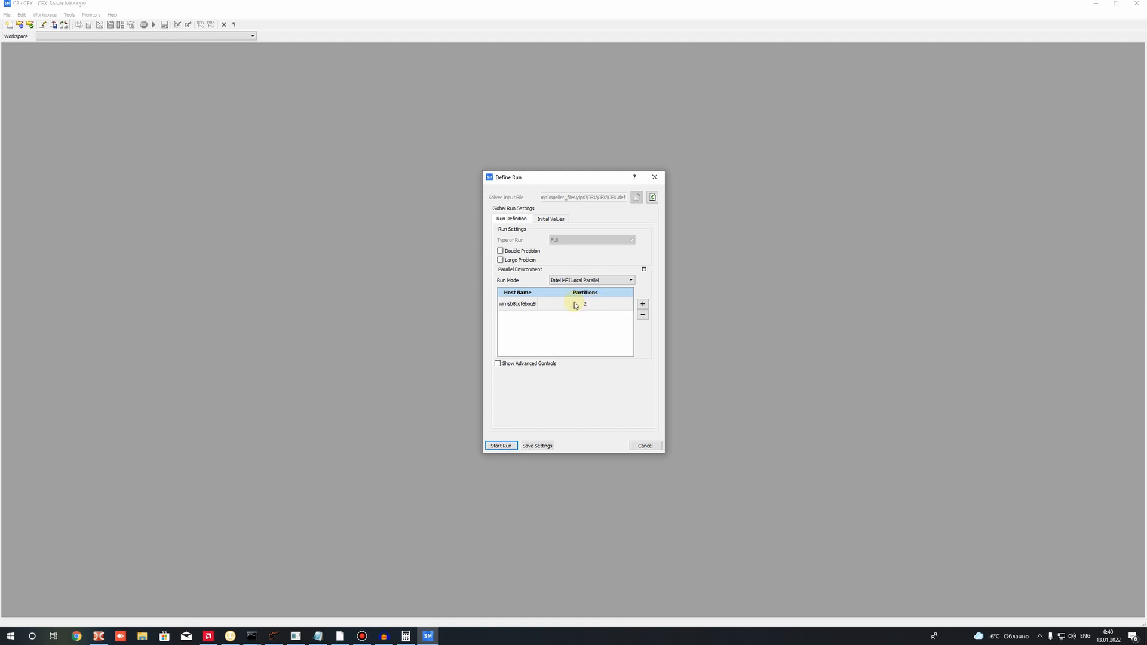
click(575, 304)
click(561, 281)
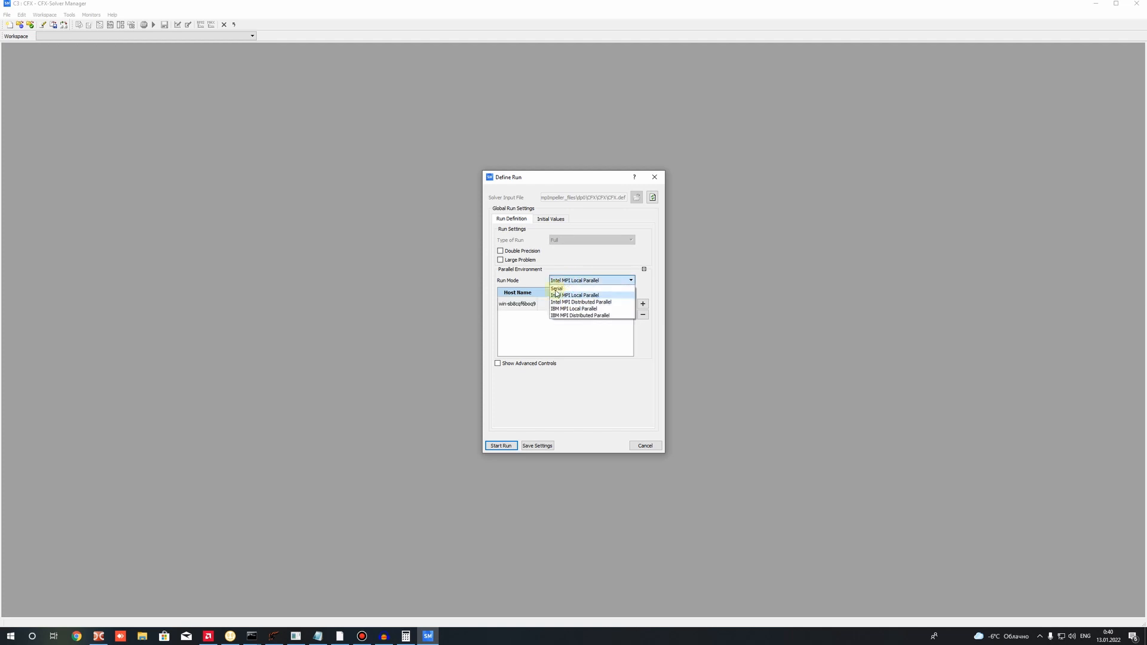
click(582, 296)
Set the number of partitions for the local host to 12.
click(585, 305)
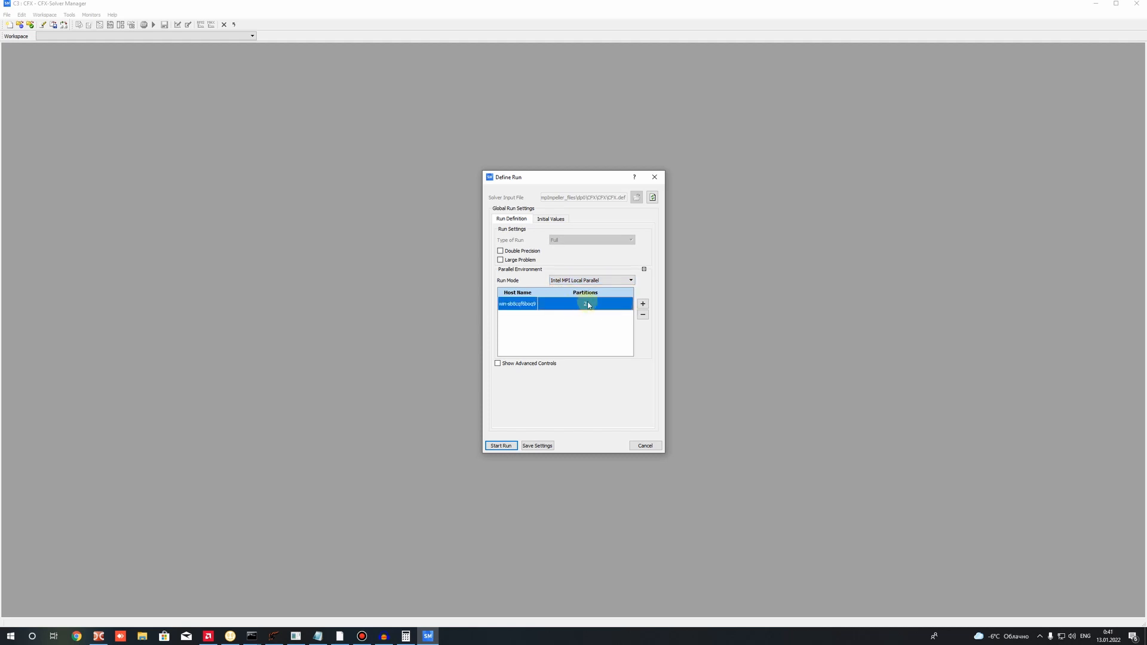
double_click(584, 306)
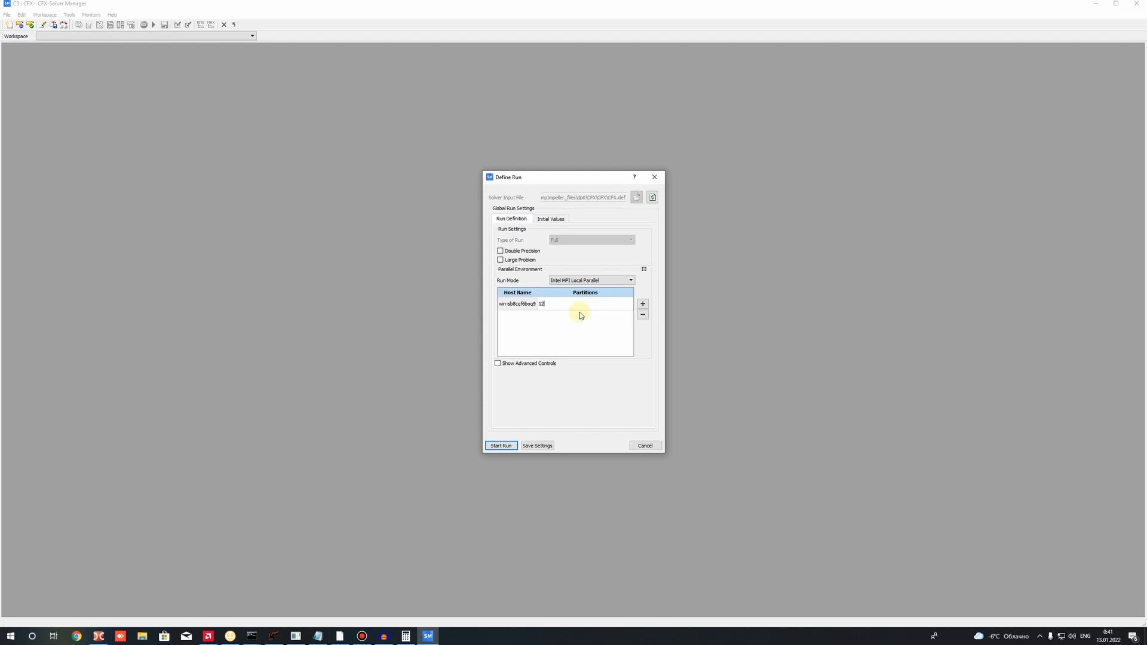
text(12)
click(560, 318)
click(608, 314)
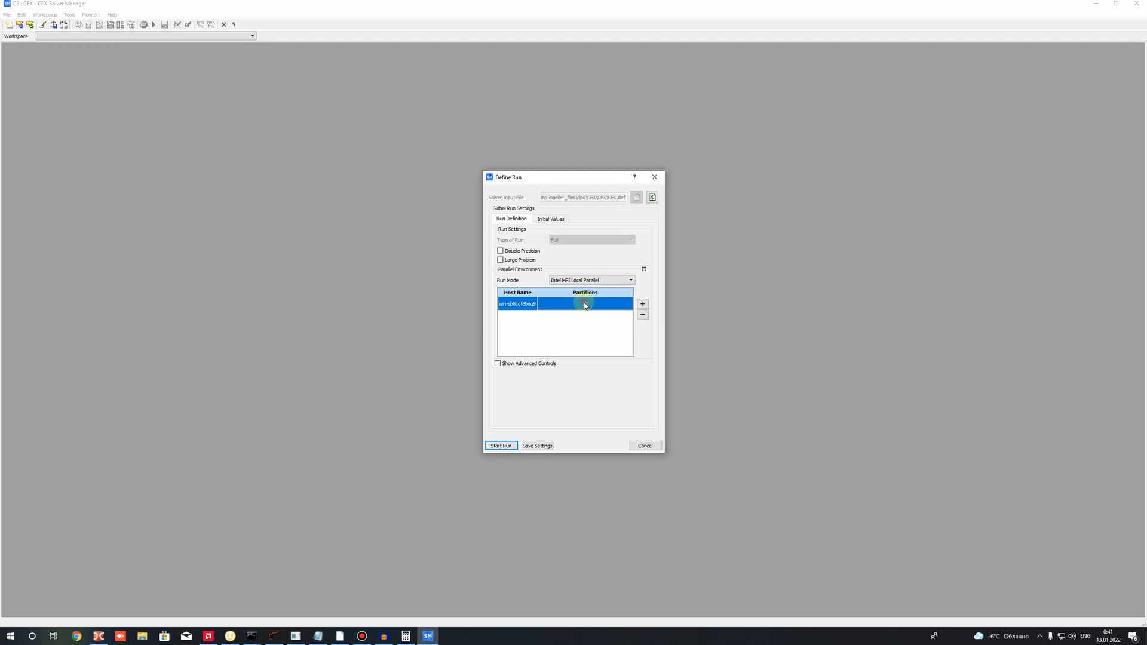
double_click(585, 305)
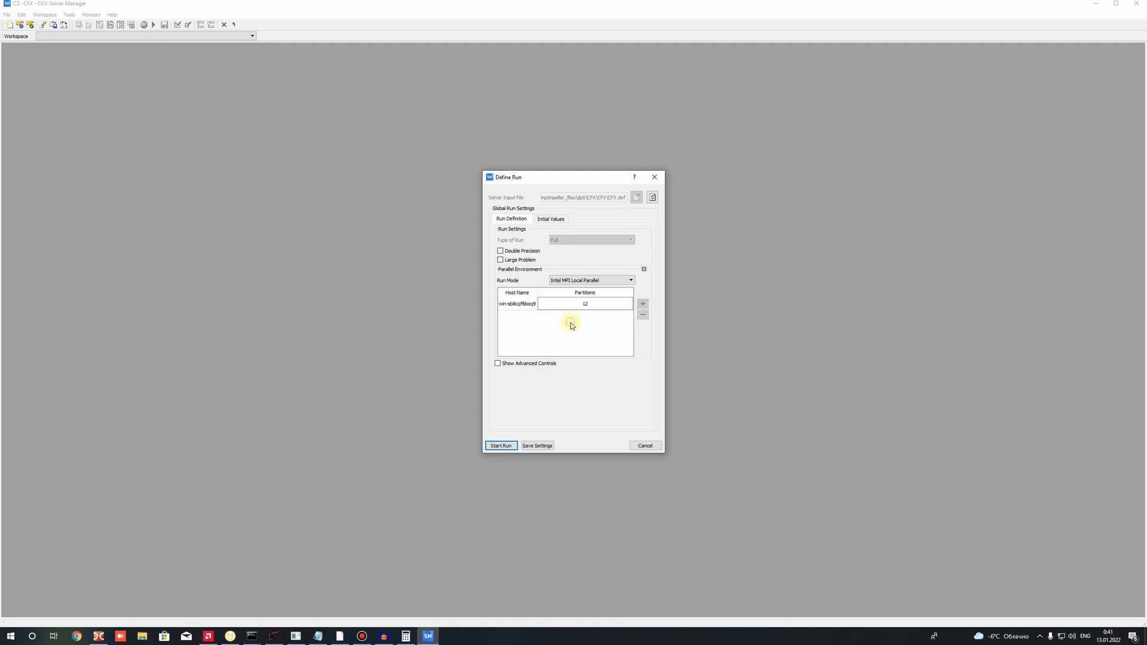
click(567, 307)
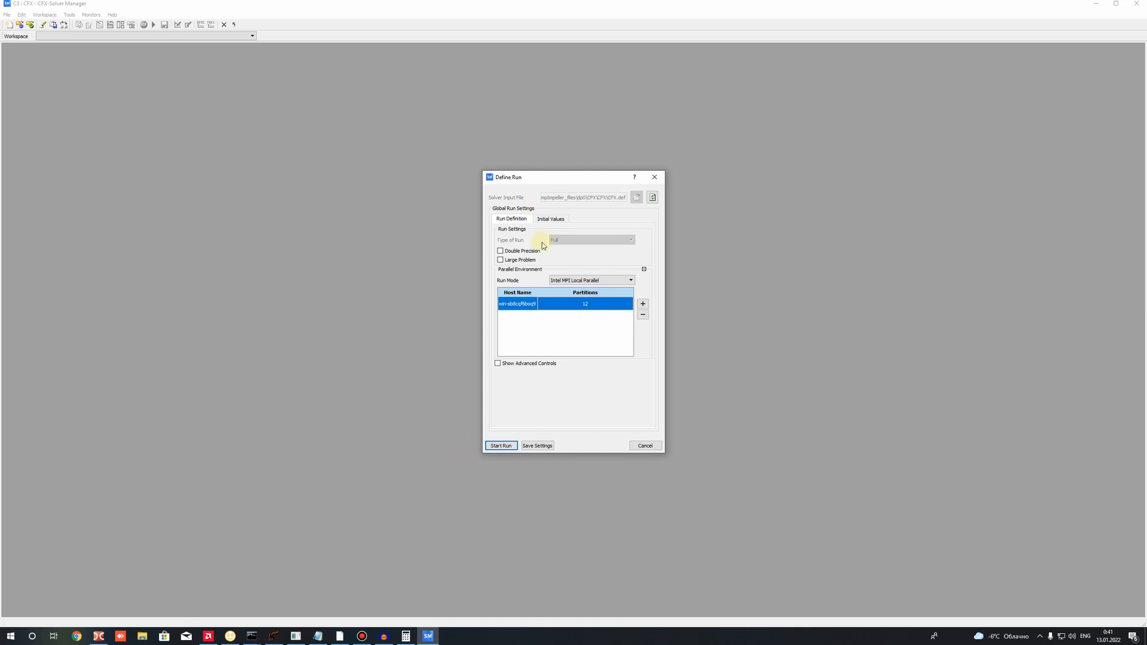
Check the initial values settings of the run definition and start the solver run.
click(550, 219)
click(510, 221)
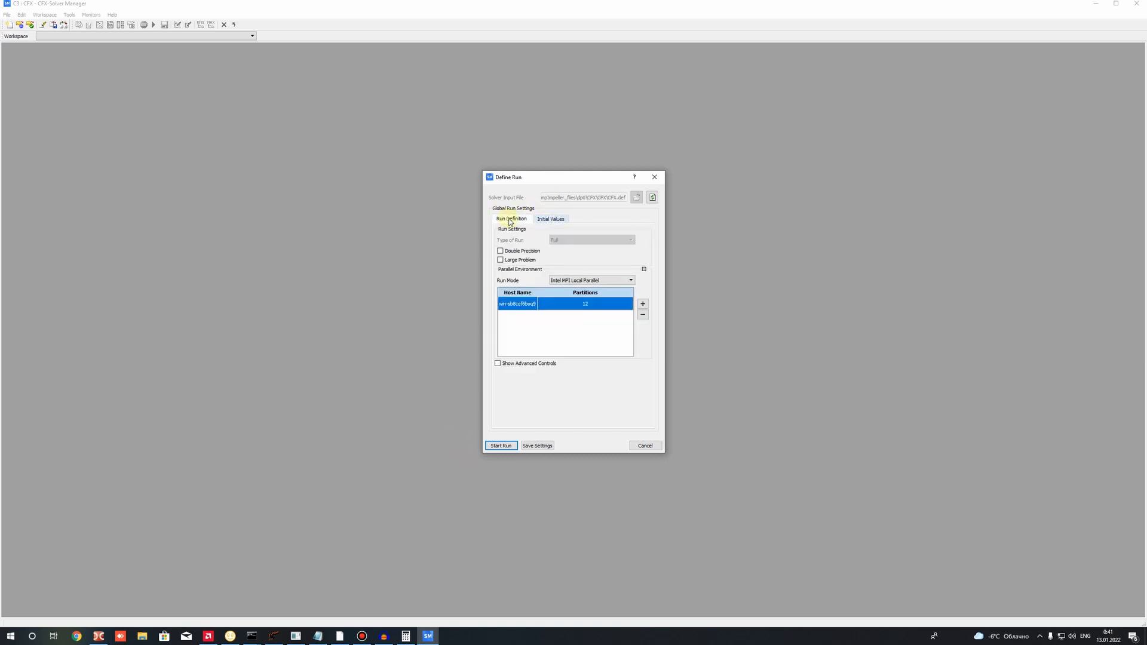
click(501, 446)
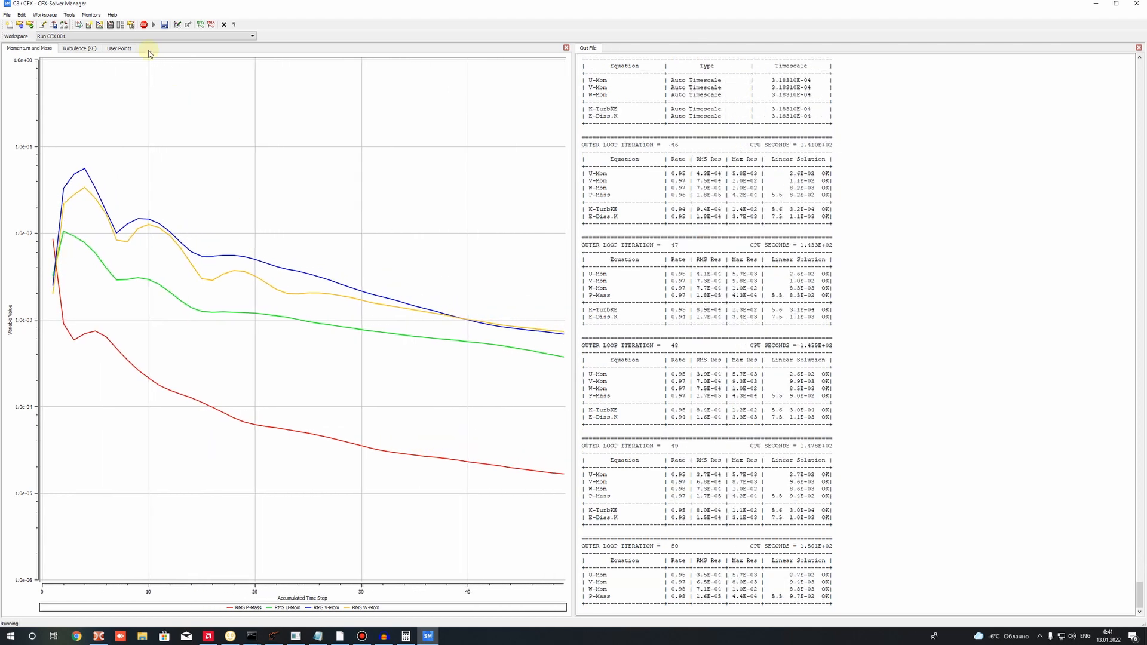
Display the Turbulence (KE) residual plot of the running solution.
click(82, 36)
click(79, 48)
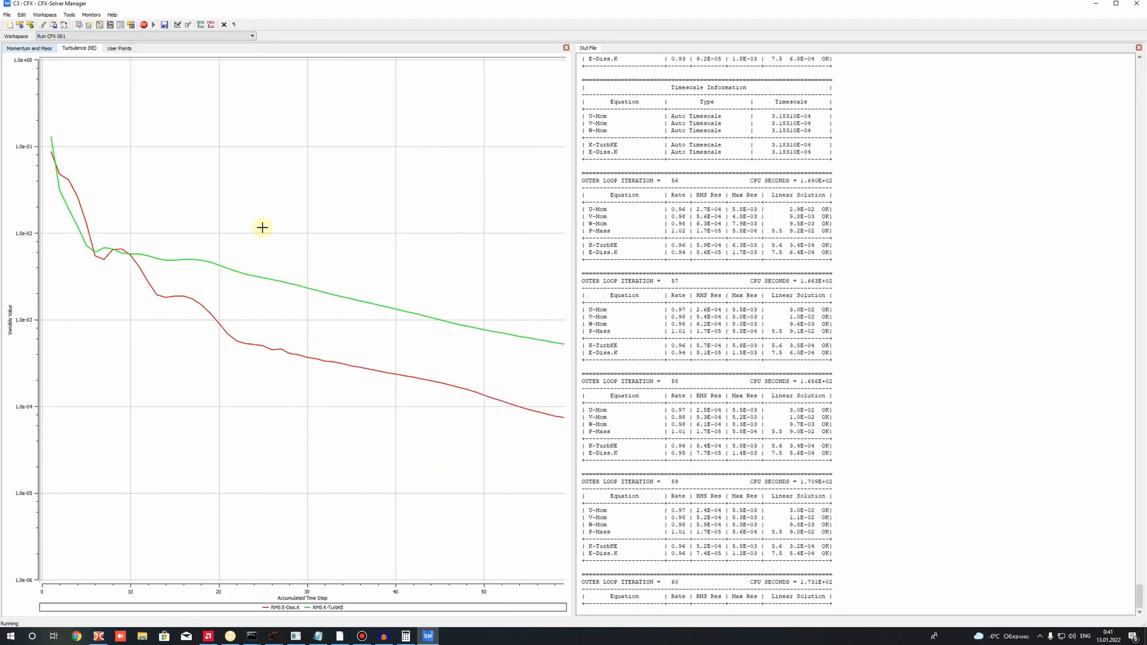
Check the Momentum and Mass residuals, then the latest head value on the User Points monitor plot.
click(30, 48)
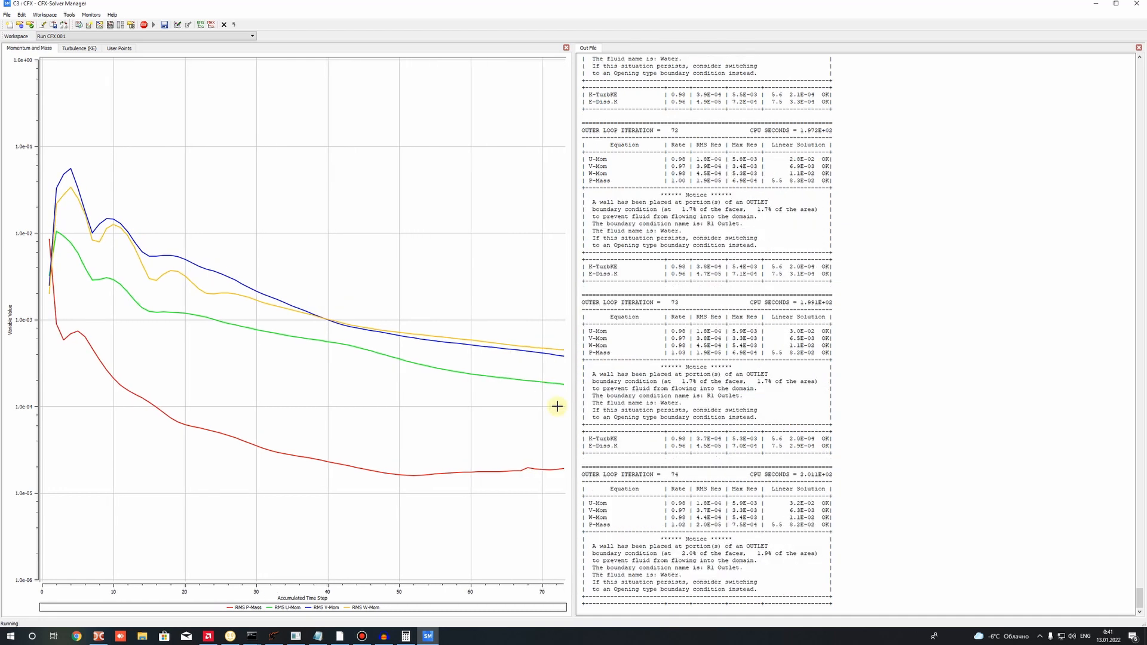
click(109, 51)
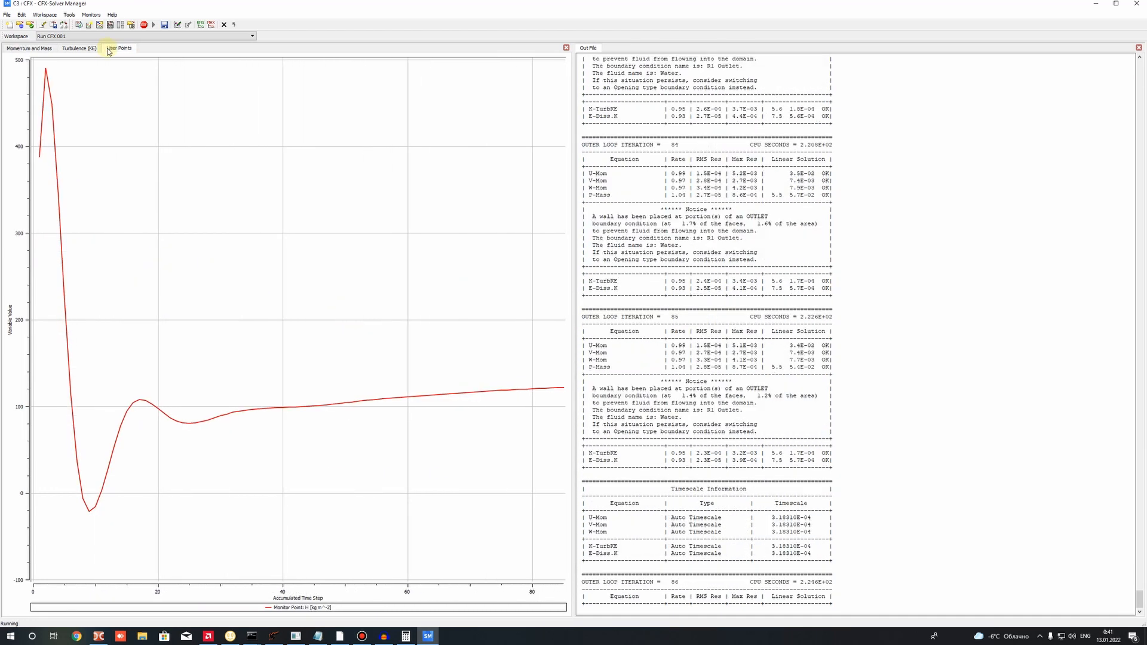
mouse_move(567, 388)
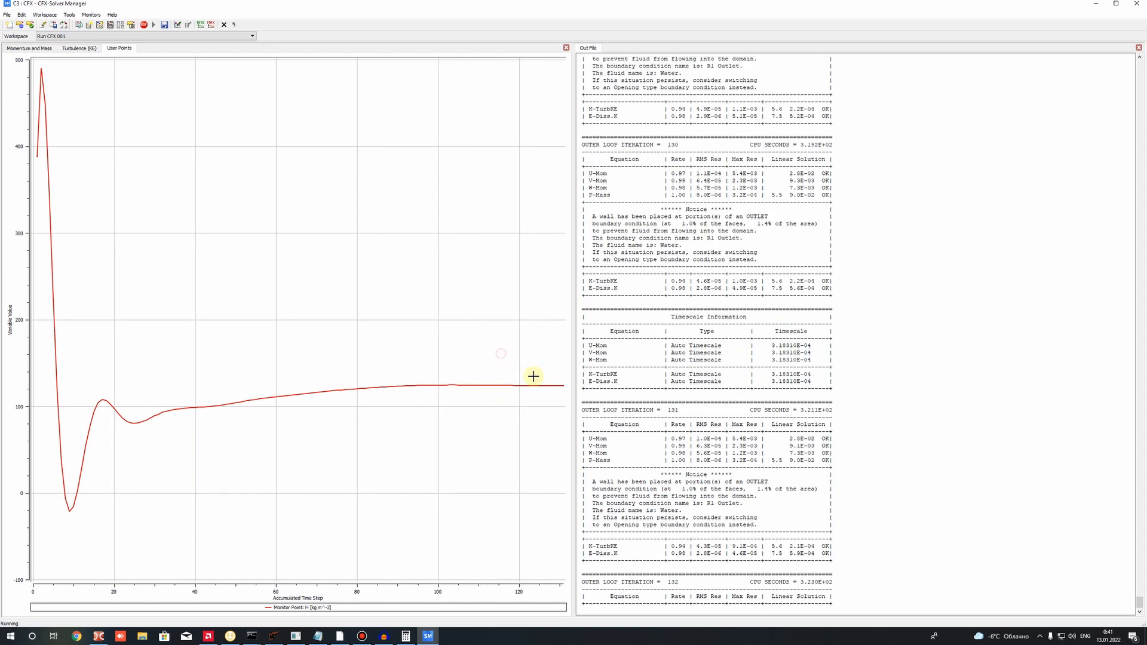
click(565, 383)
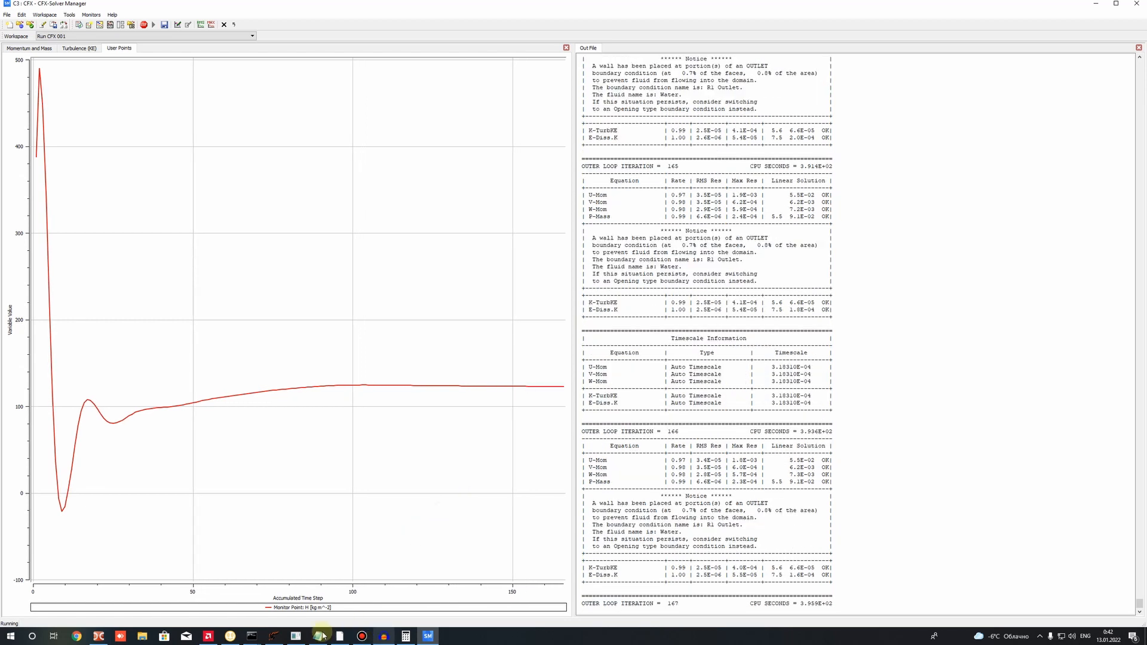
Switch to the Pump_1 text file in Notepad and examine the head H in its Pump Performance Prediction section.
key(alt+Tab)
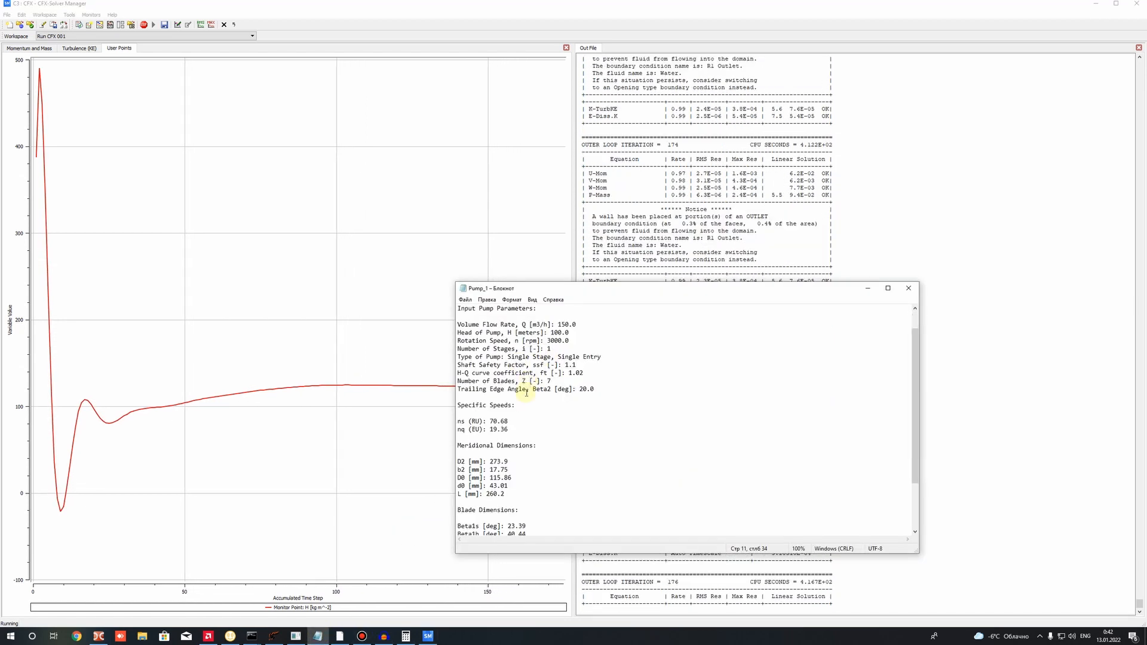
scroll(526, 393, down, 4)
drag(541, 289, 738, 238)
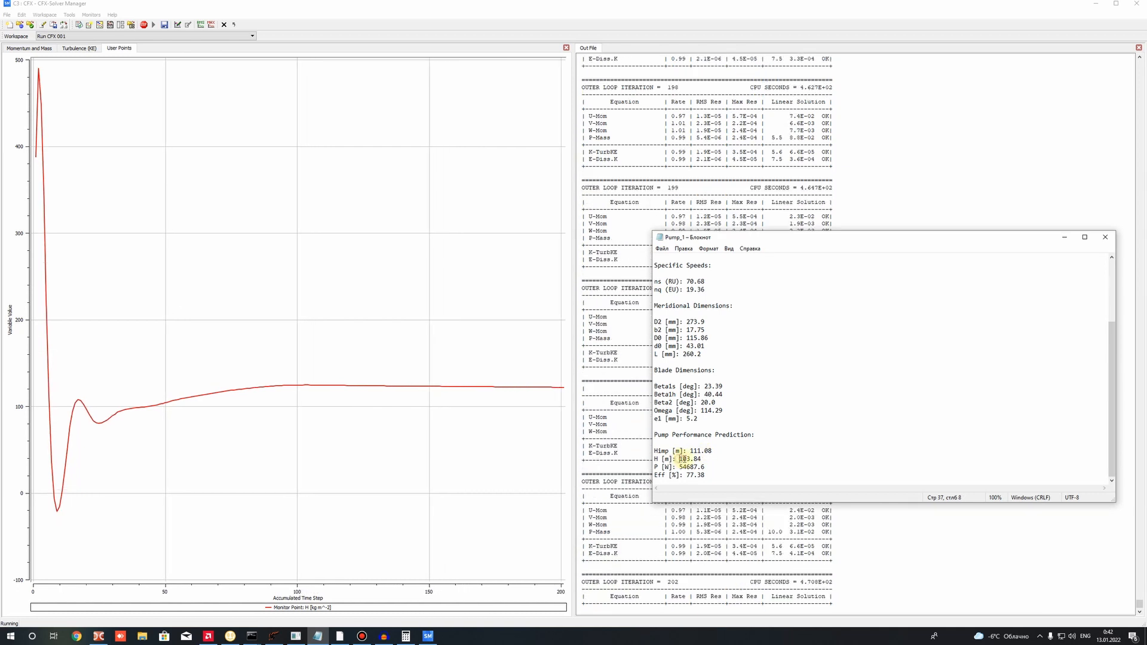
drag(679, 459, 690, 459)
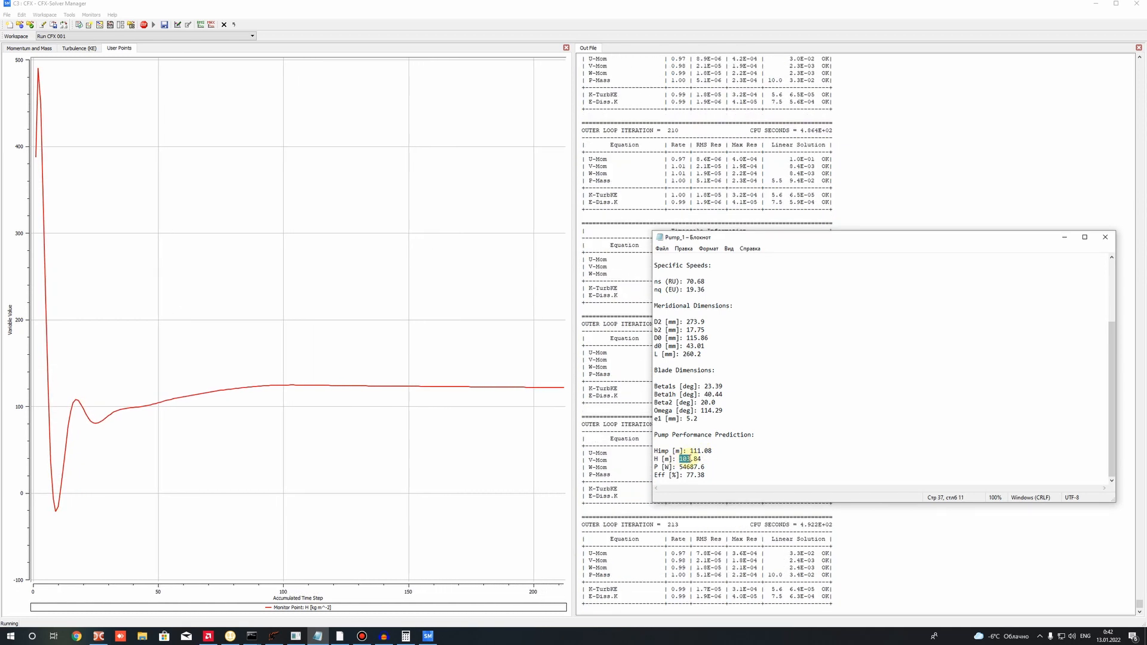
drag(687, 460, 691, 459)
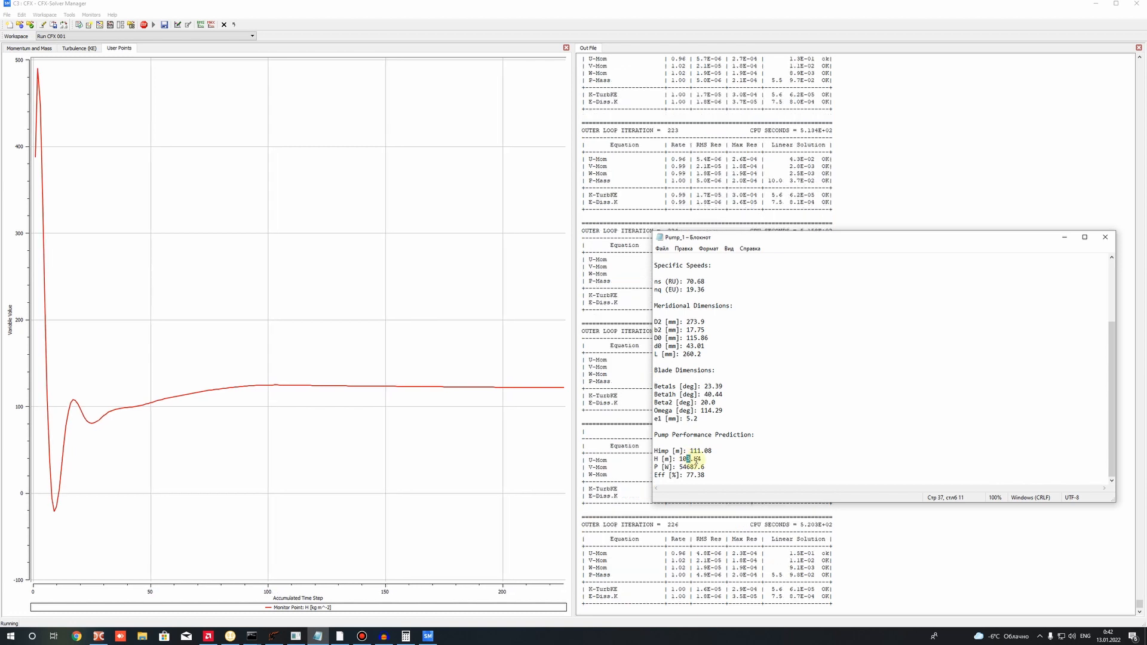
click(697, 460)
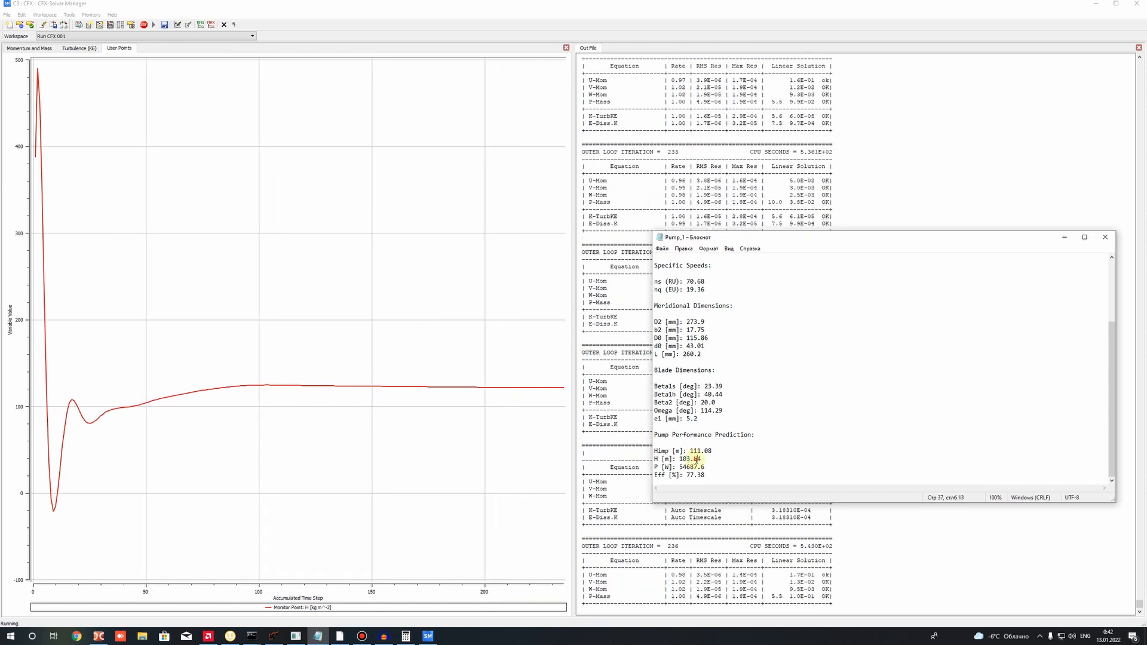
drag(654, 460, 734, 460)
click(733, 461)
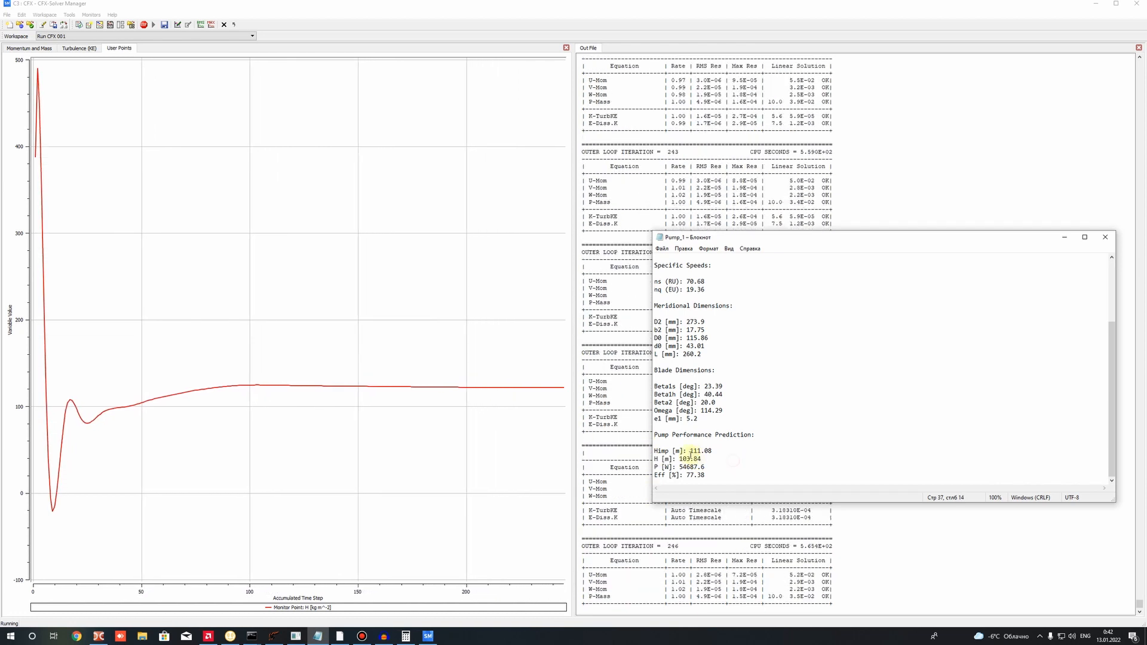
Compare the predicted impeller head Himp with the pump head H in the Pump_1 file.
drag(655, 451, 705, 450)
click(691, 451)
click(711, 466)
click(713, 459)
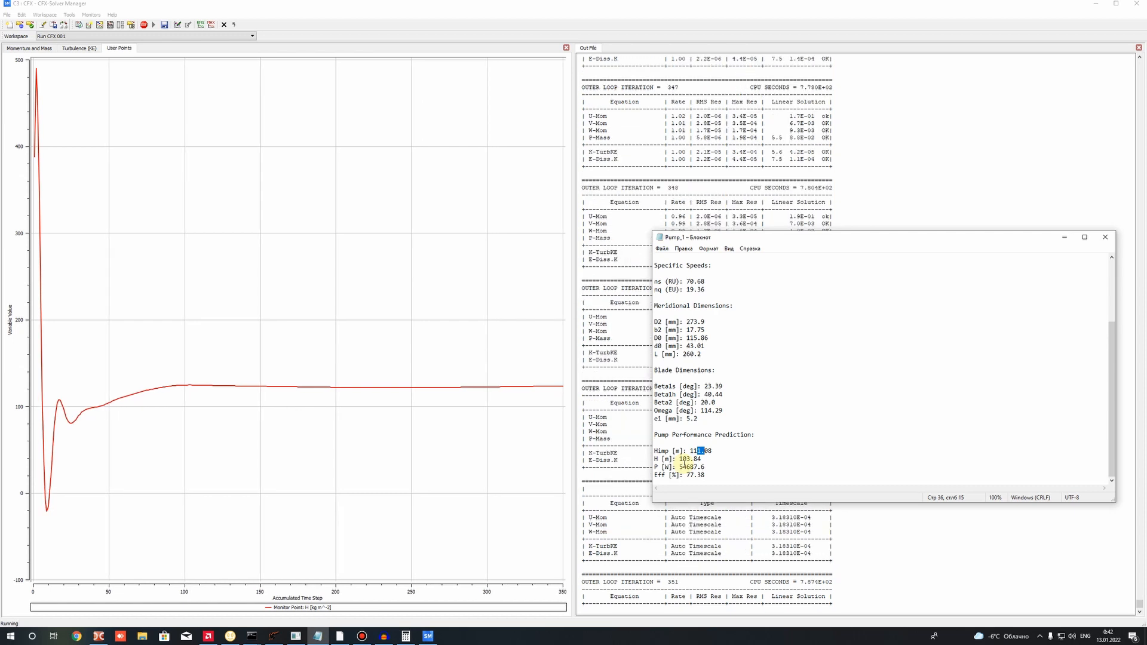
drag(680, 459, 718, 459)
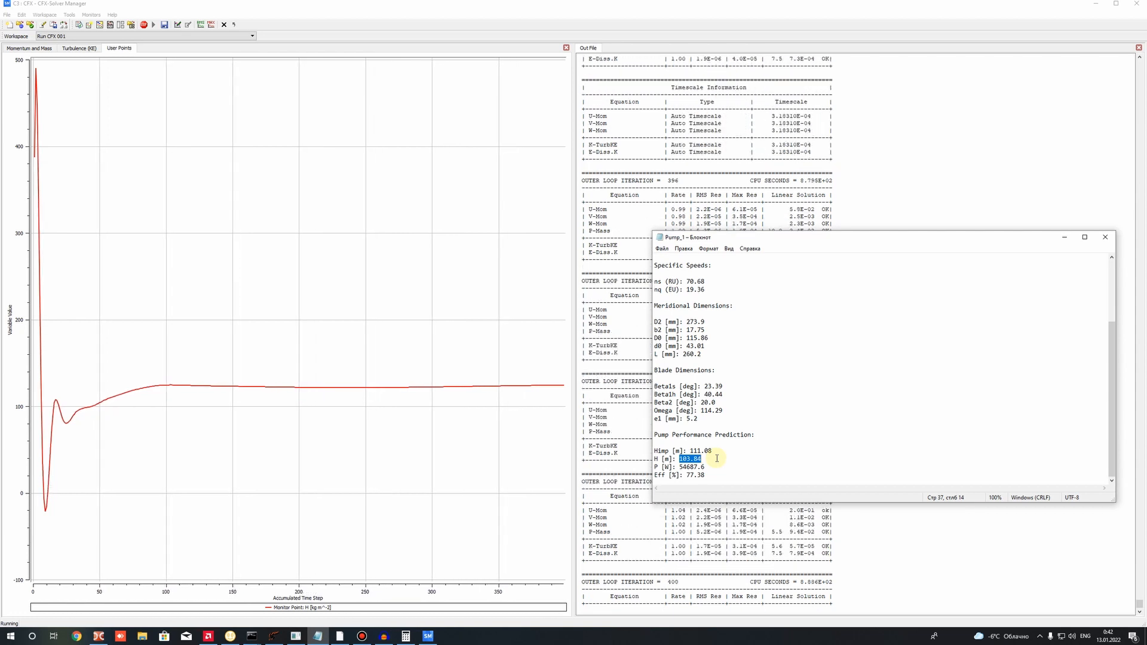
click(717, 458)
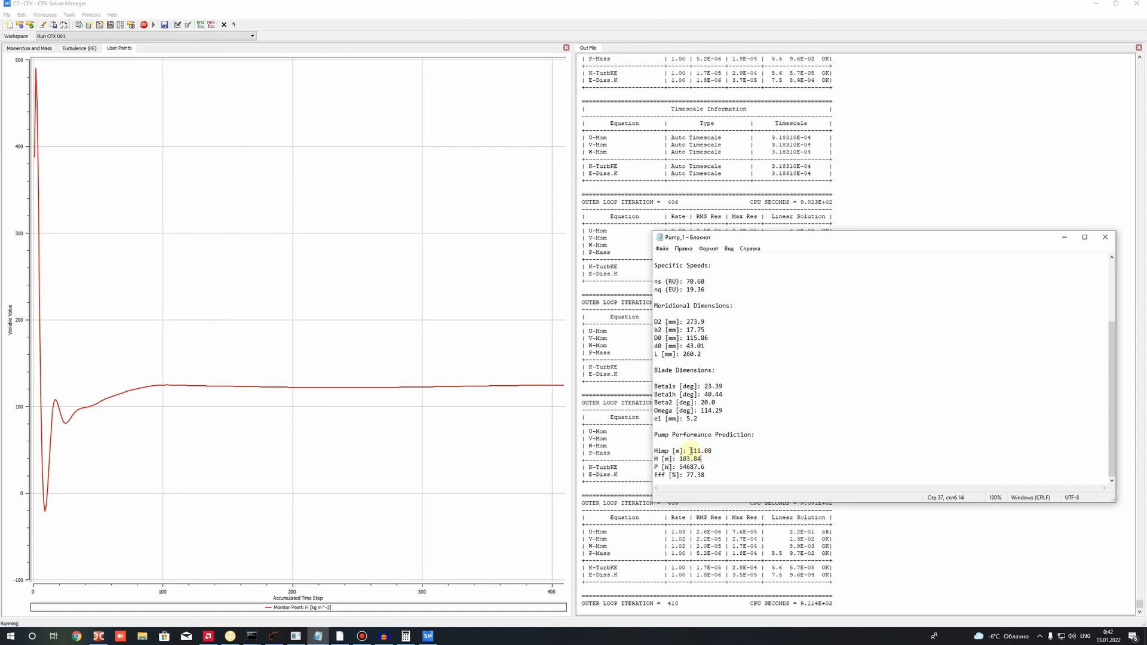
drag(690, 453, 712, 452)
click(709, 460)
click(690, 451)
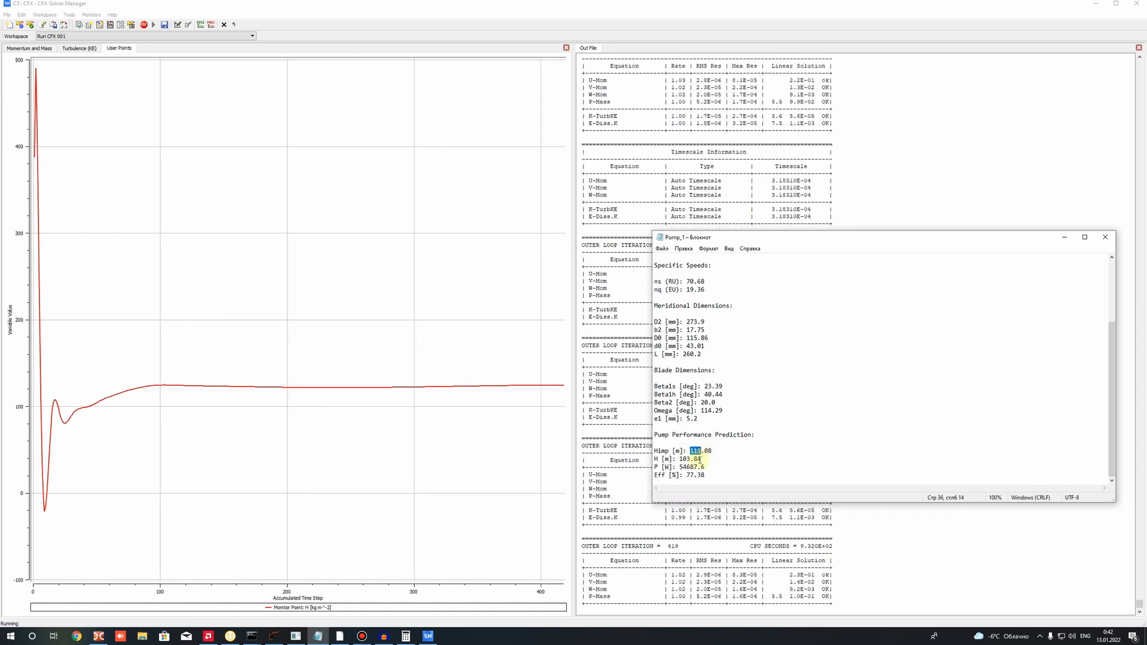
shift+click(717, 449)
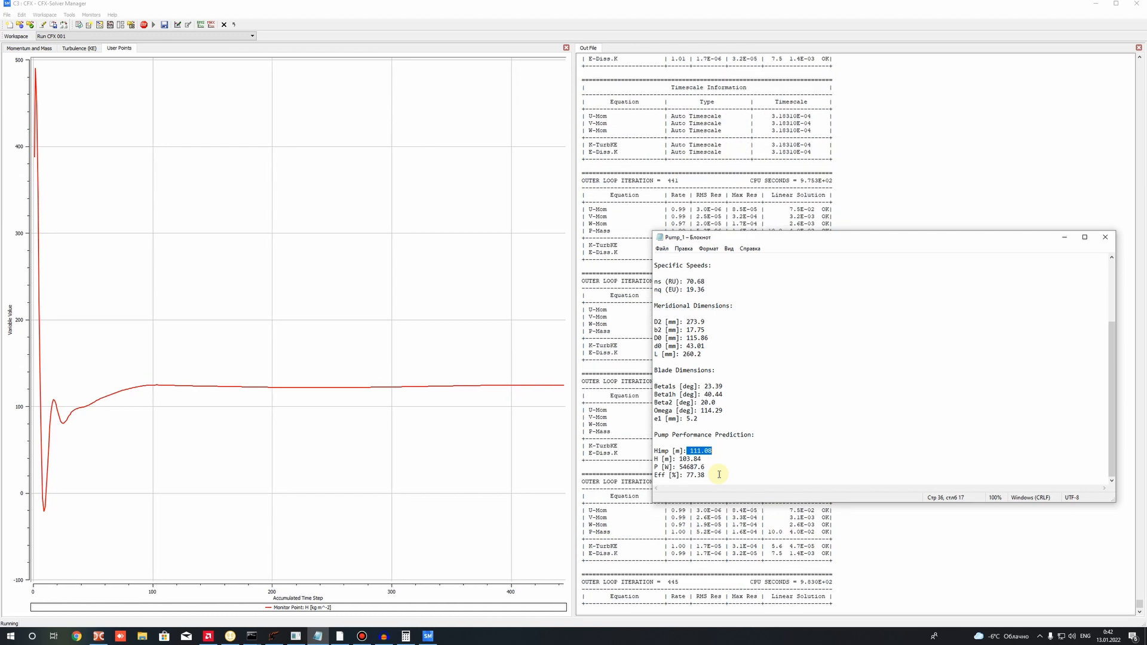
Read the latest monitored head on the solver's User Points plot and compare it with Himp in the Pump_1 file.
click(552, 383)
mouse_move(518, 406)
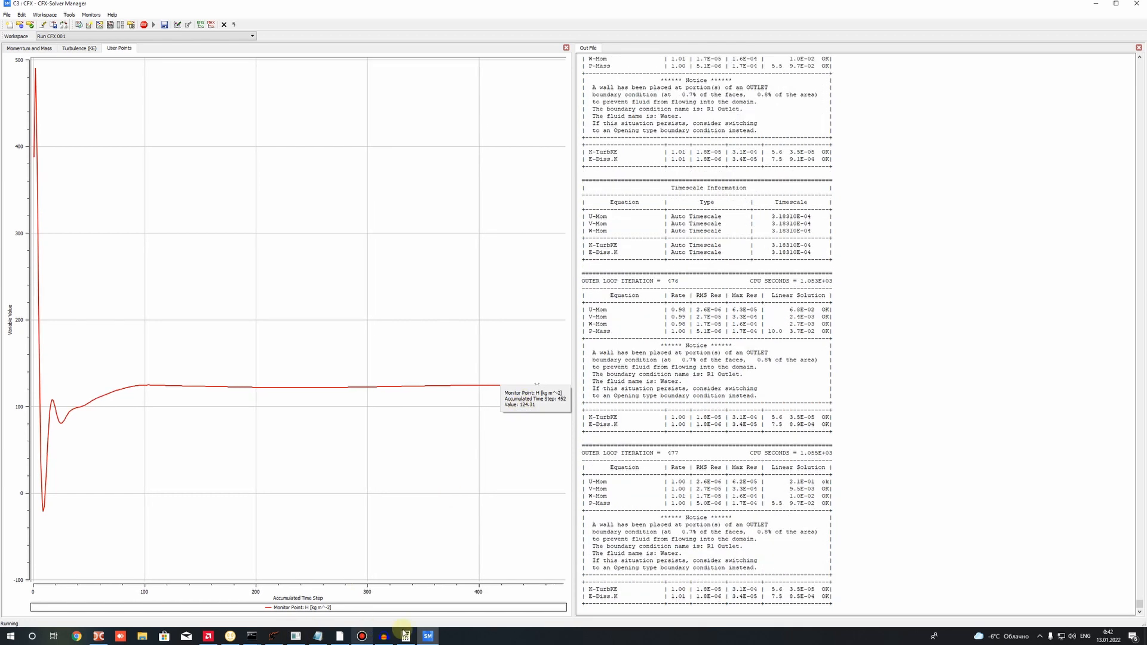
click(318, 636)
double_click(697, 451)
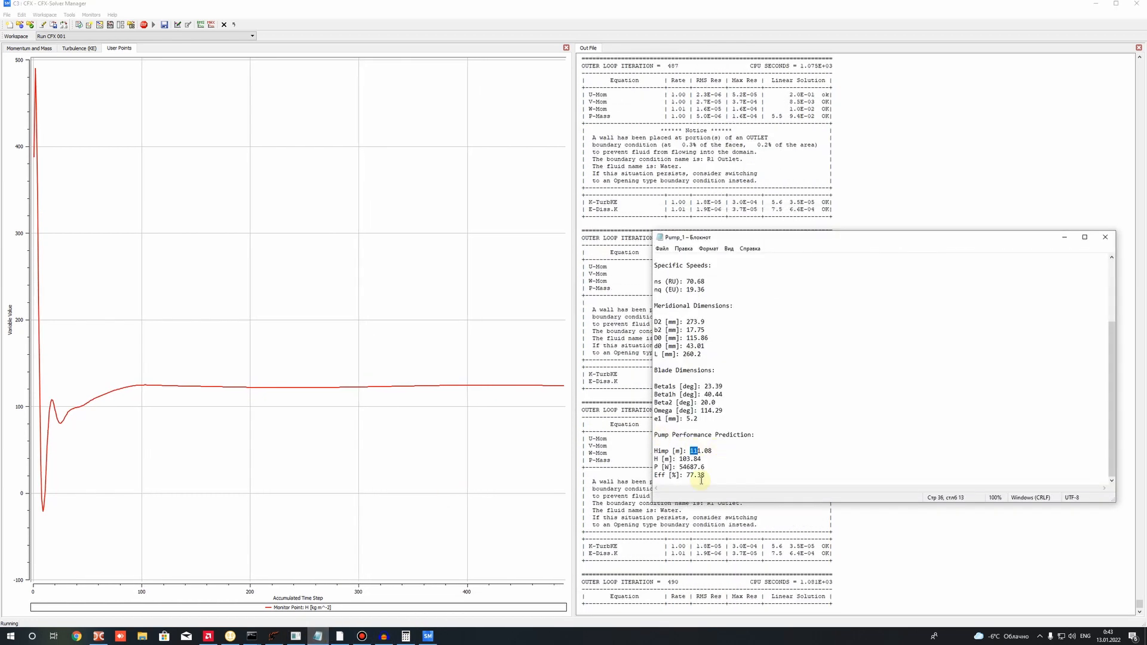
Divide the monitored head of 122 by the predicted impeller head of 111 in Calculator, then close it.
click(406, 636)
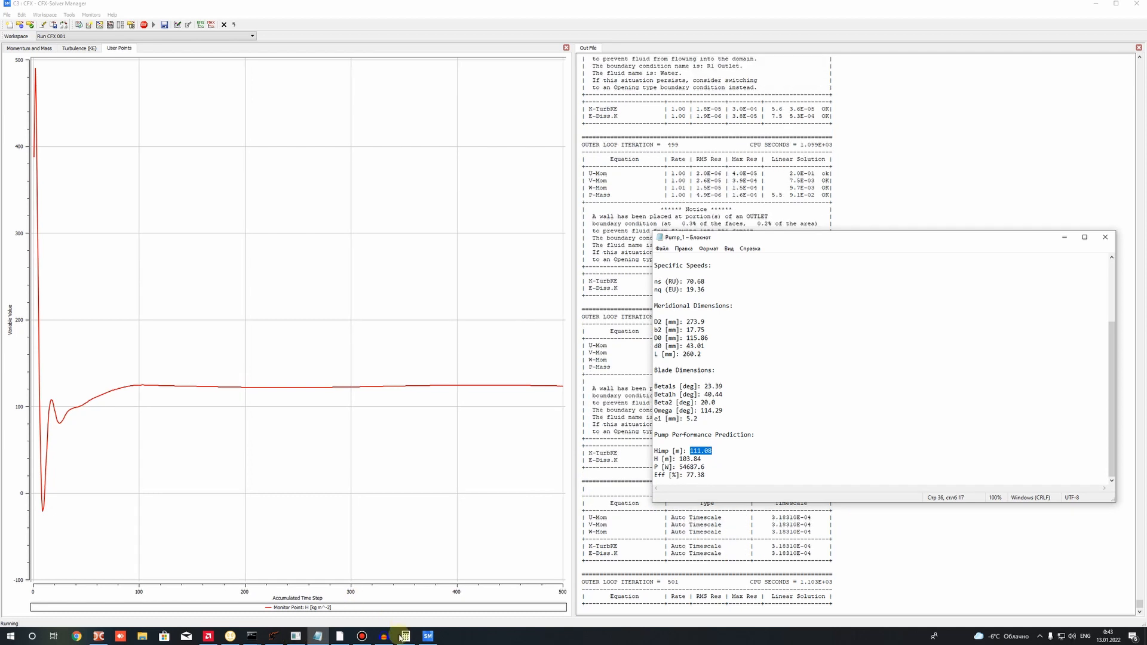
click(353, 483)
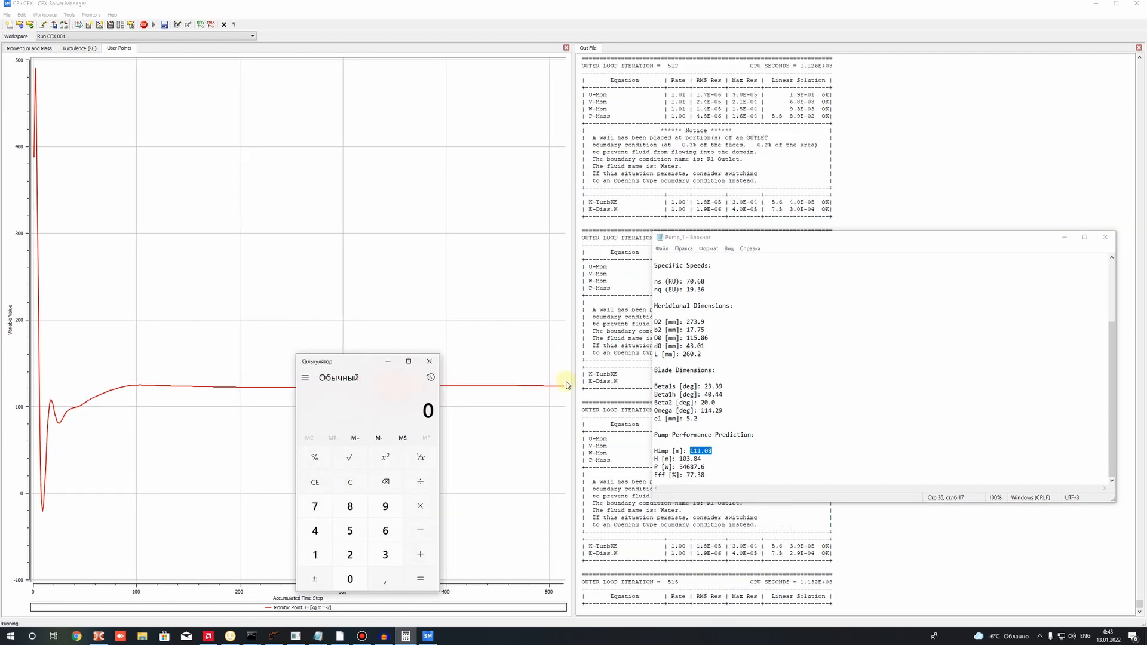
click(568, 383)
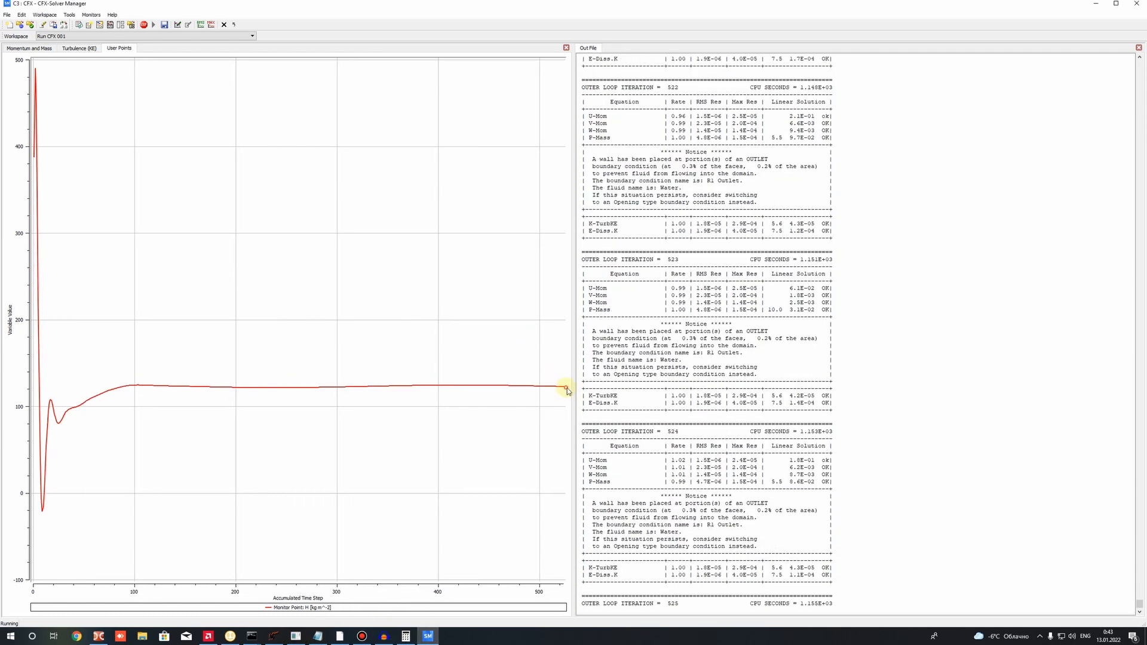
click(340, 636)
click(406, 636)
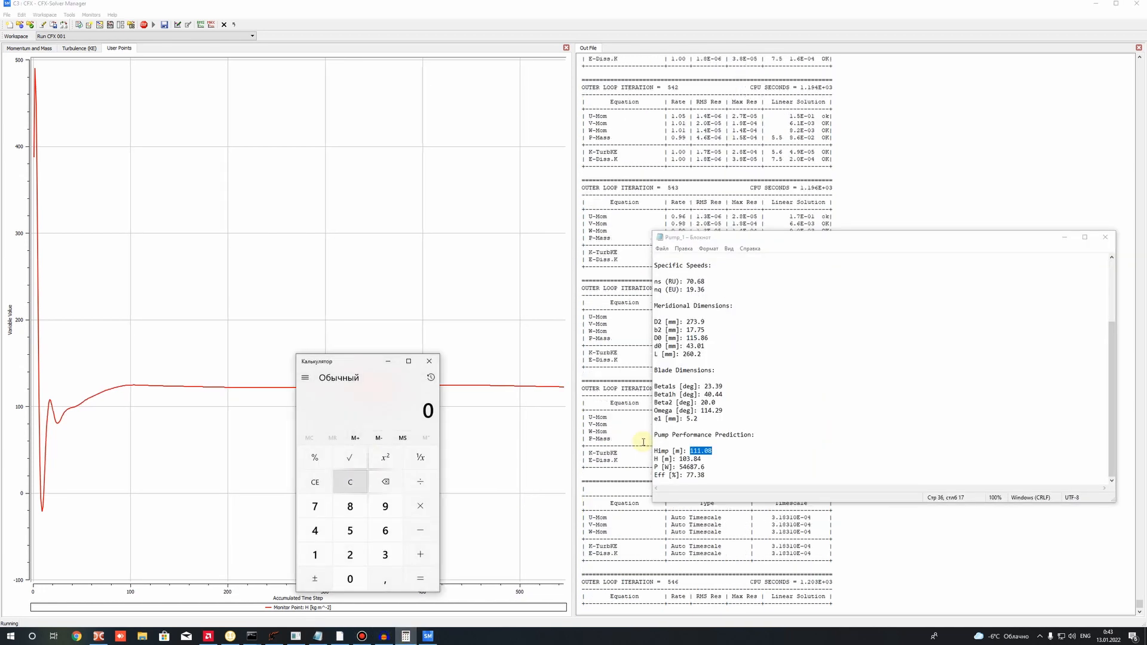
text(122/111)
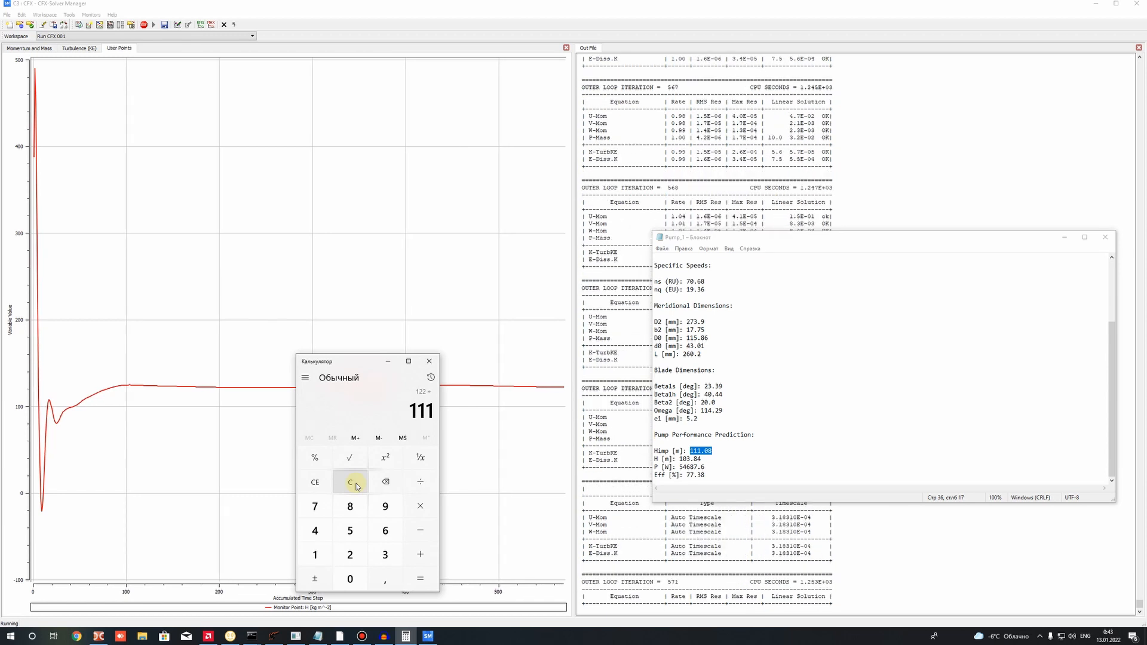
key(Return)
click(339, 407)
drag(339, 406, 339, 407)
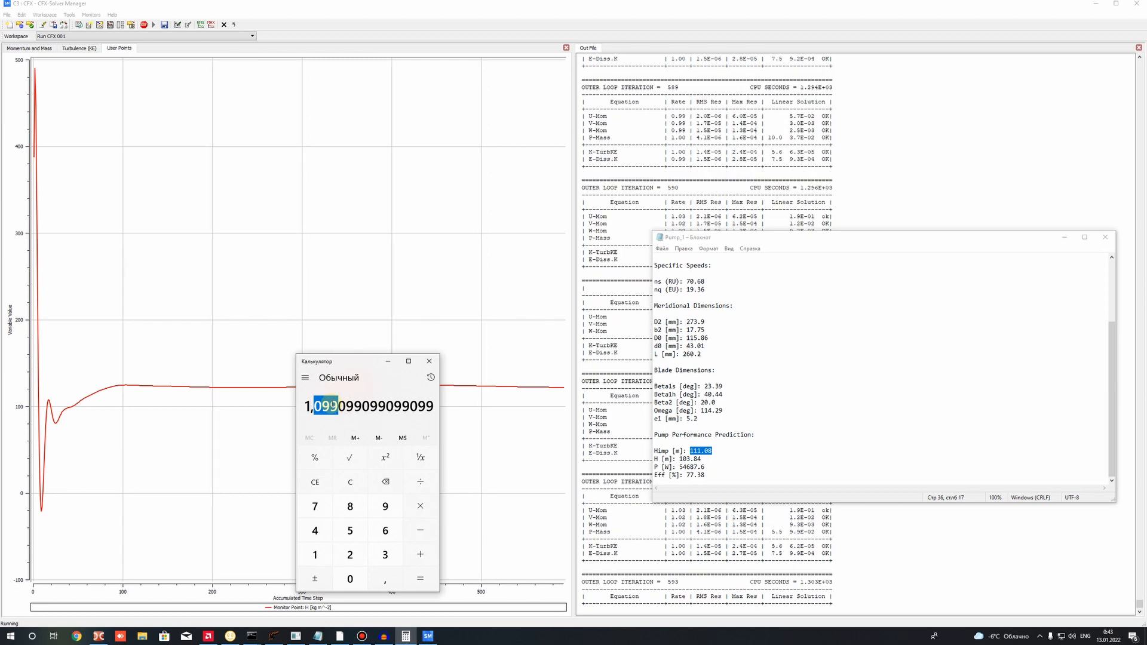
click(428, 363)
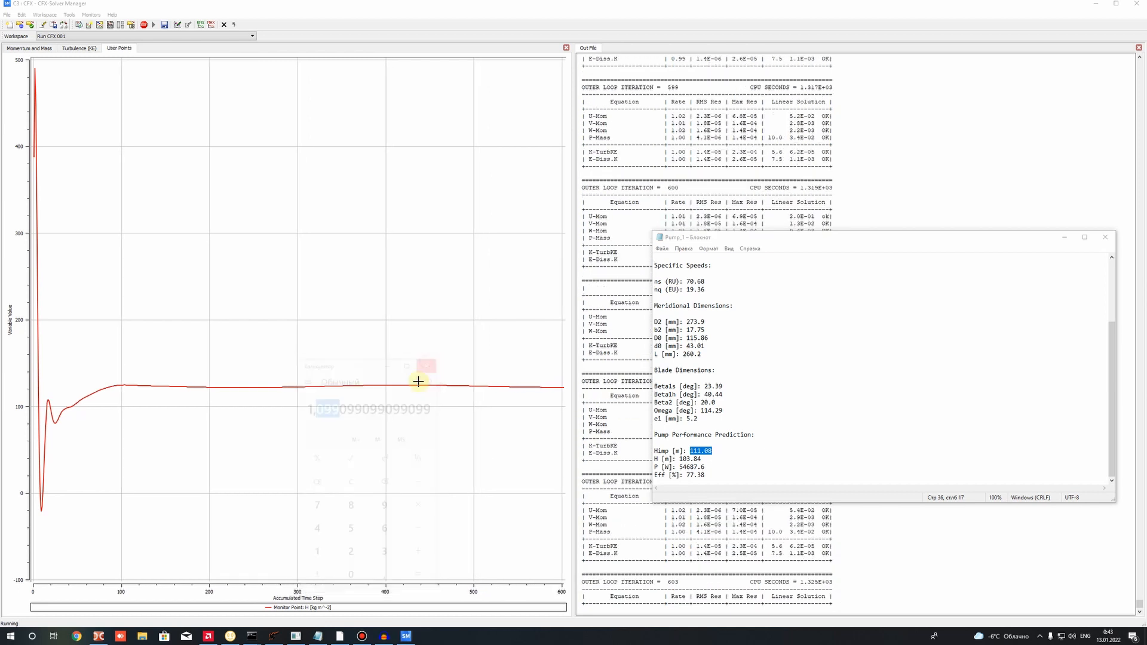
Review the latest head monitor value and the Momentum and Mass and Turbulence (KE) residuals, returning to the User Points plot.
click(562, 388)
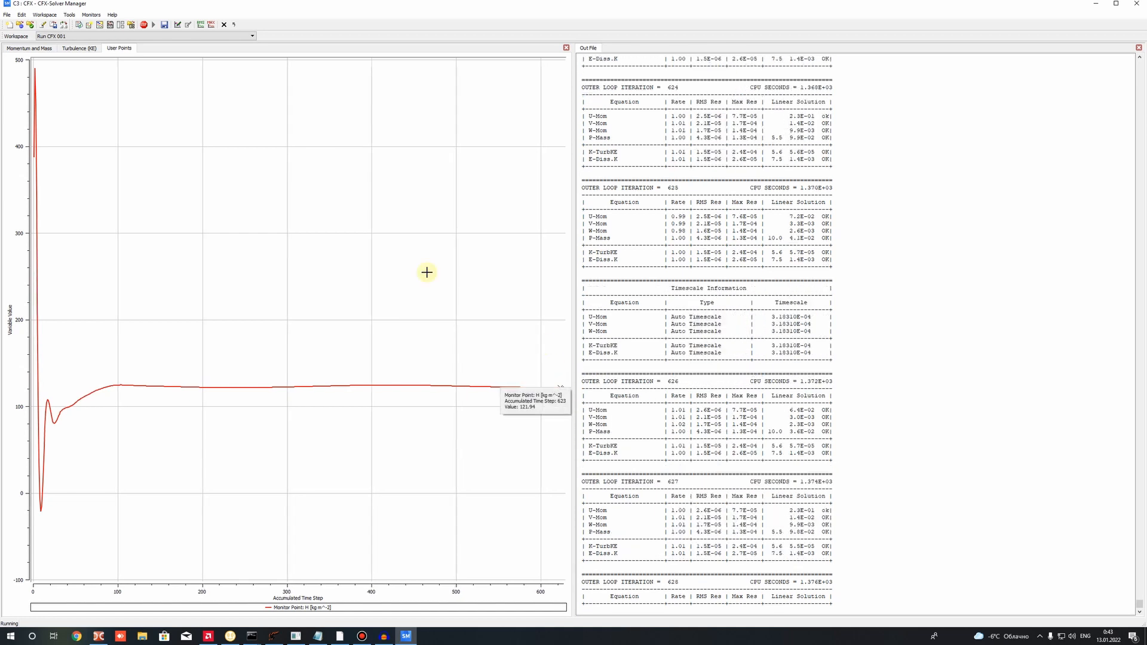
click(29, 48)
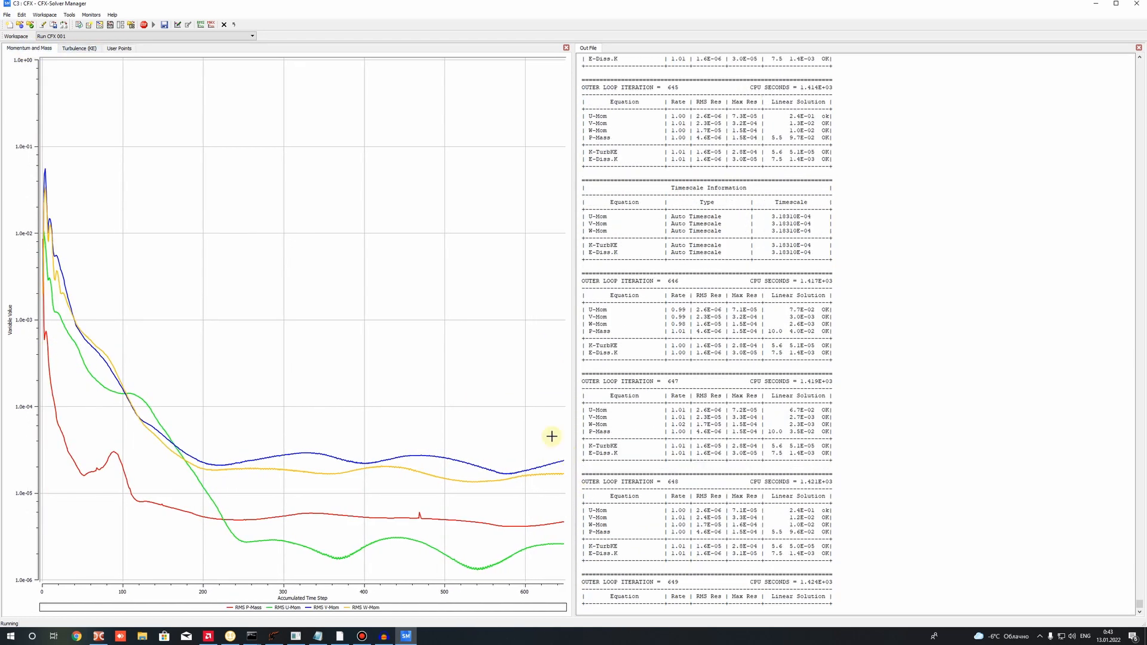
click(79, 48)
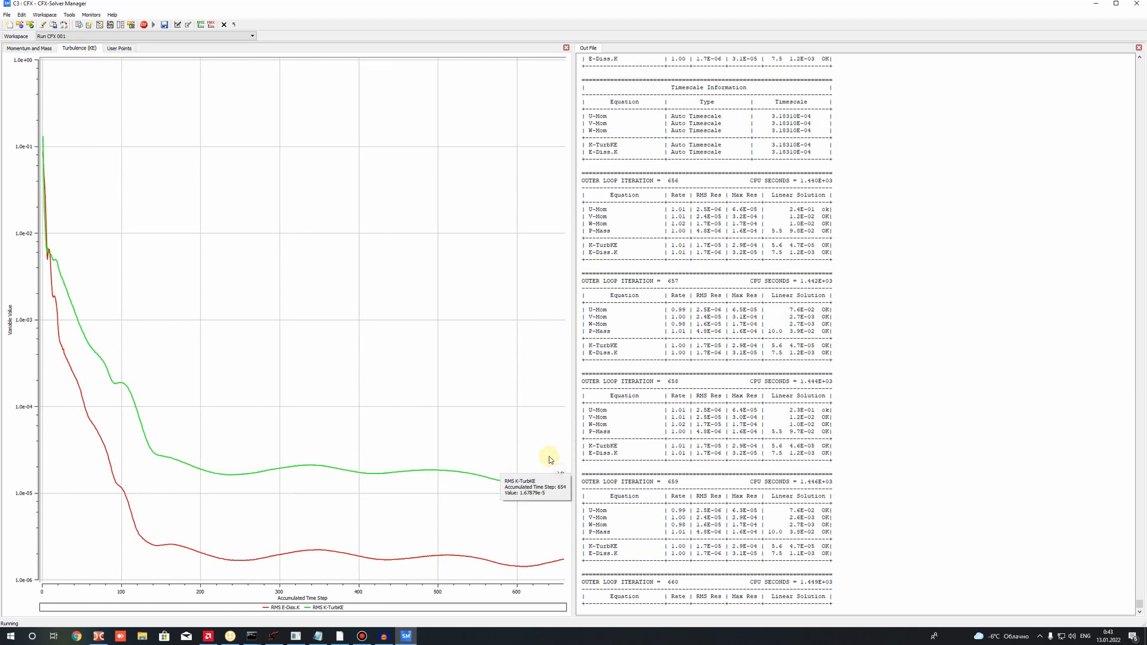
click(128, 48)
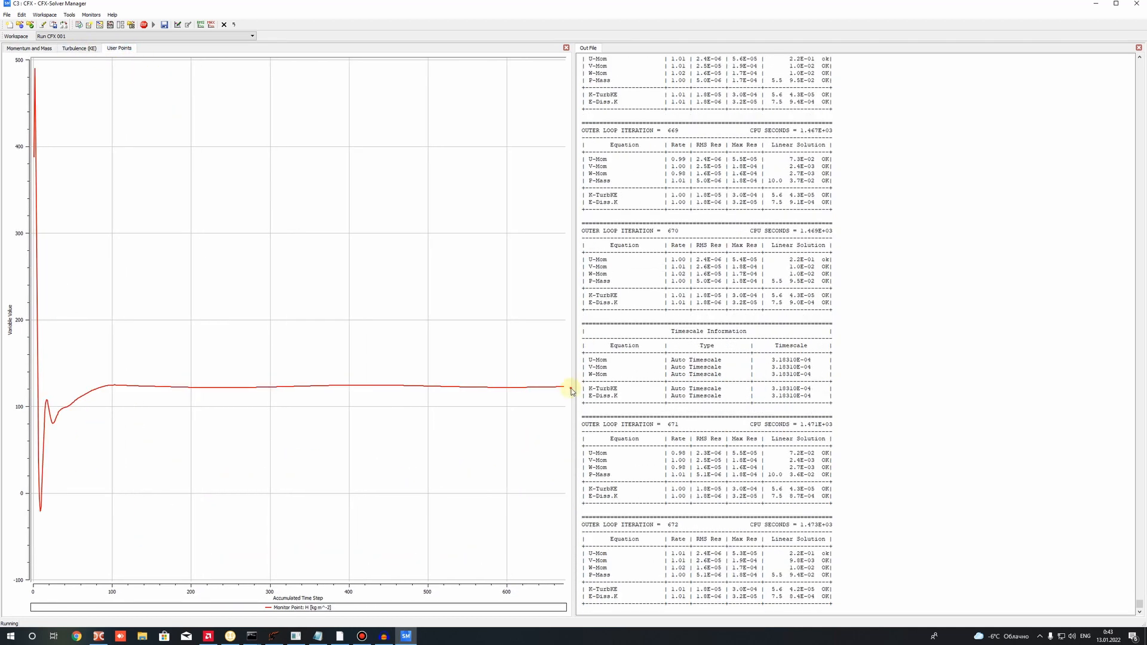
Limit the User Points monitor plot to the Most Recent timesteps with a Timestep Window Size of 500.
click(501, 265)
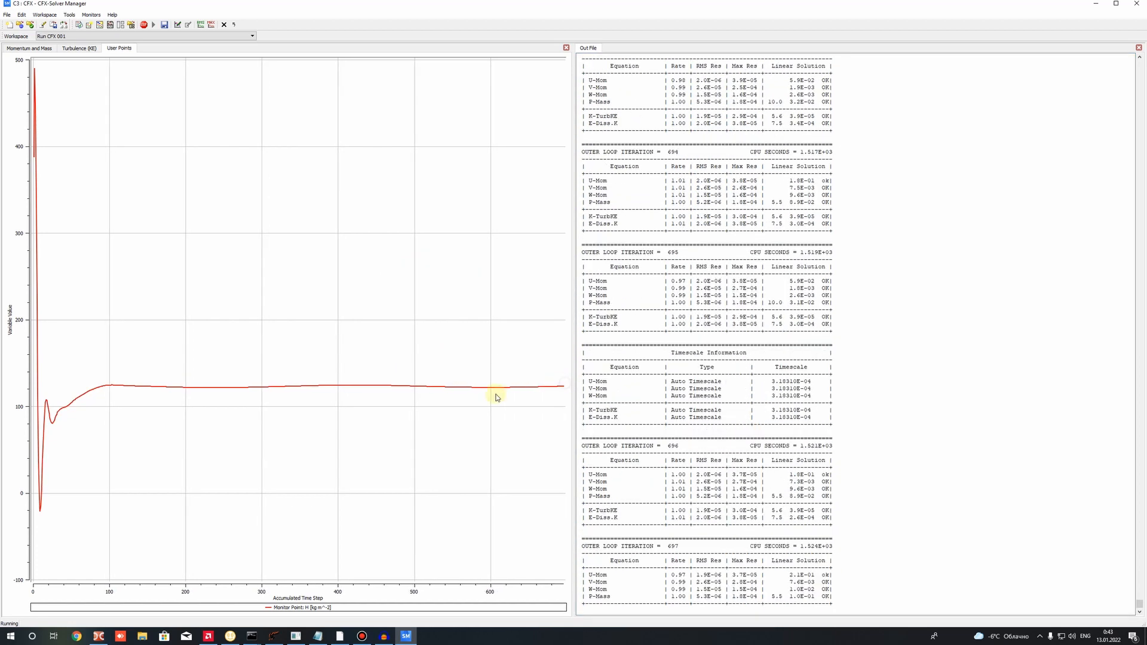
mouse_move(524, 409)
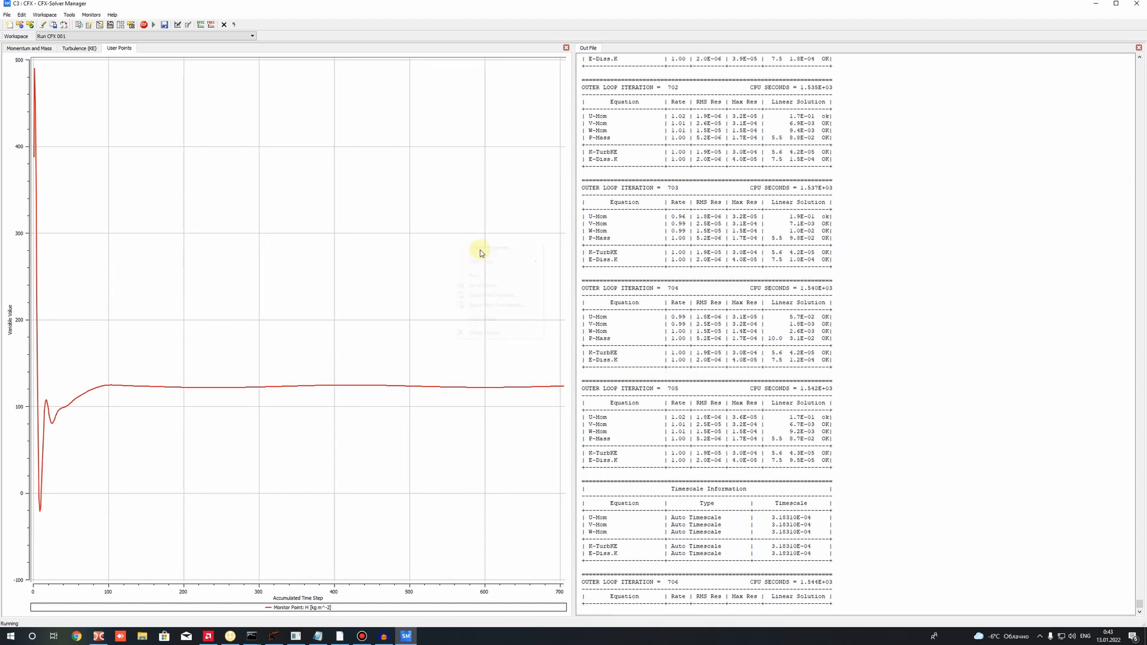
click(542, 248)
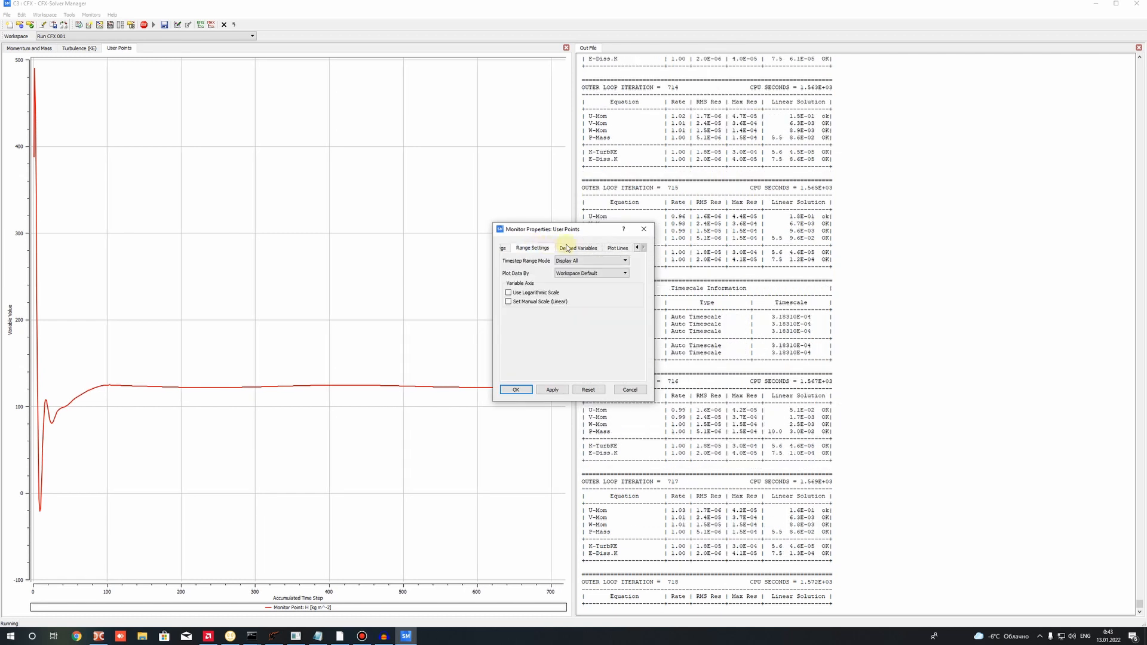
click(579, 260)
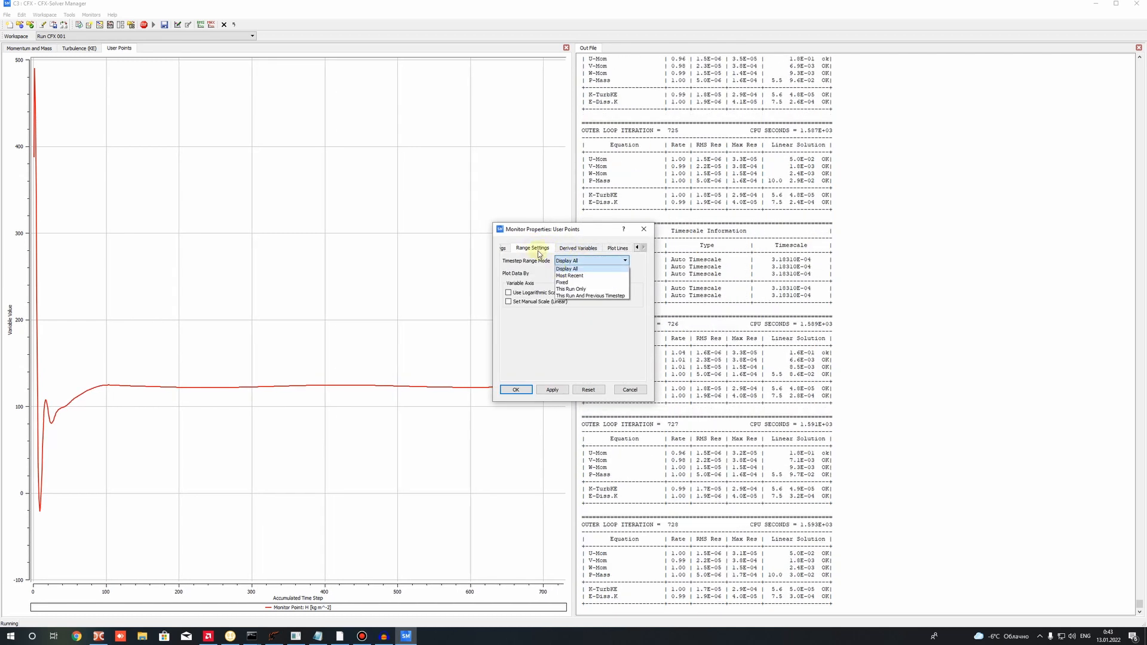
click(569, 276)
double_click(569, 276)
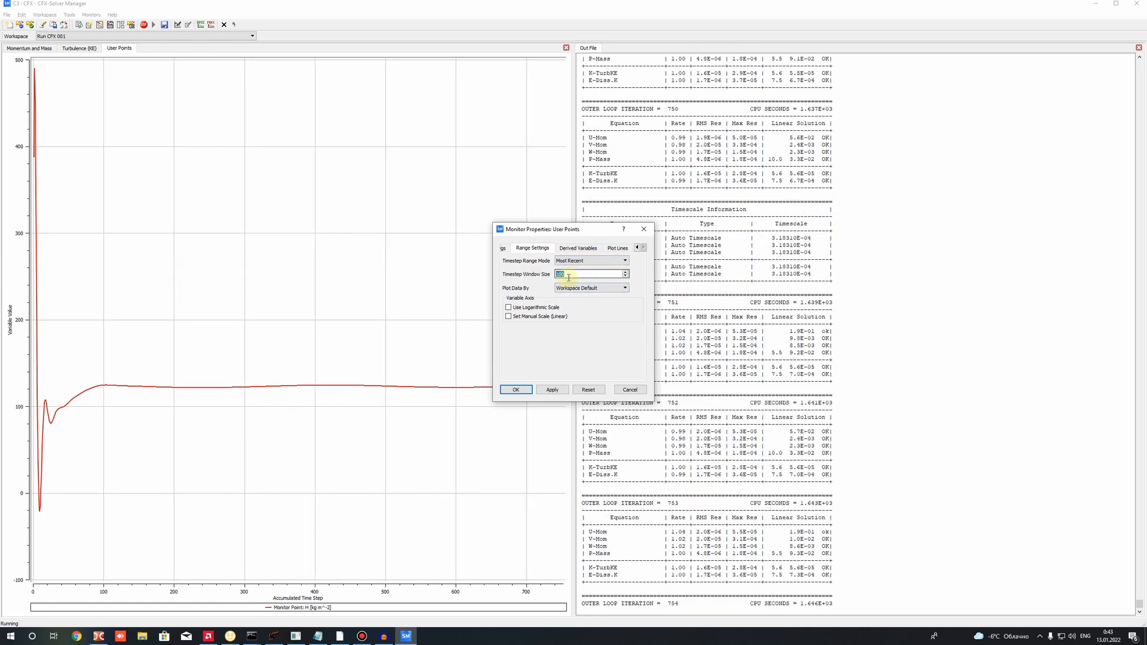
text(500)
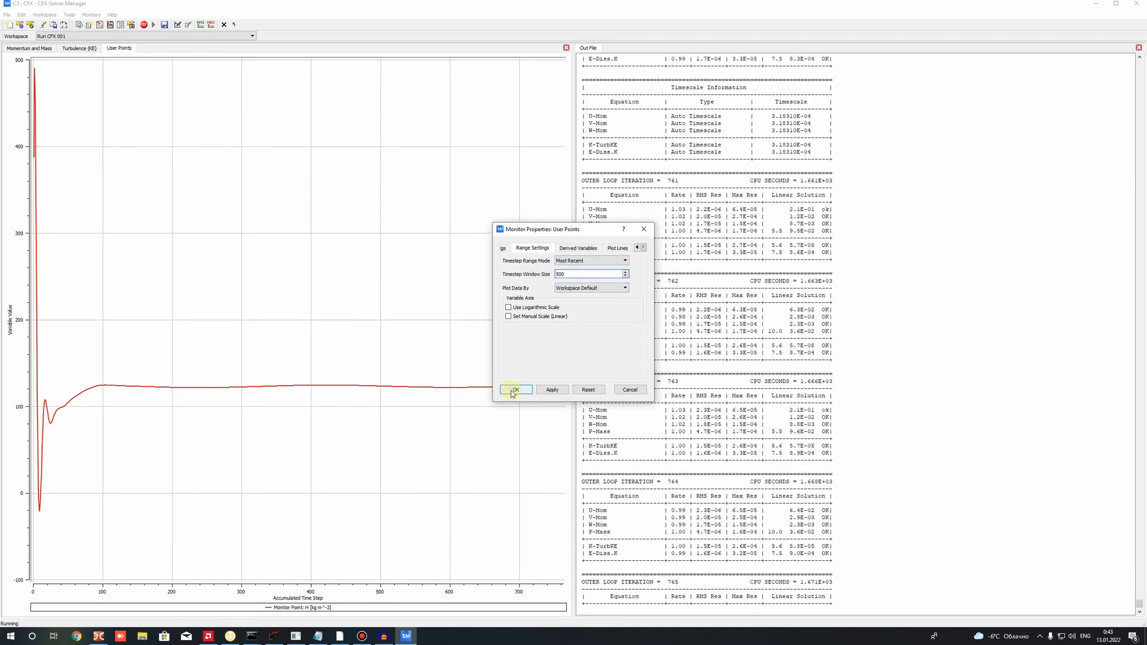
click(513, 390)
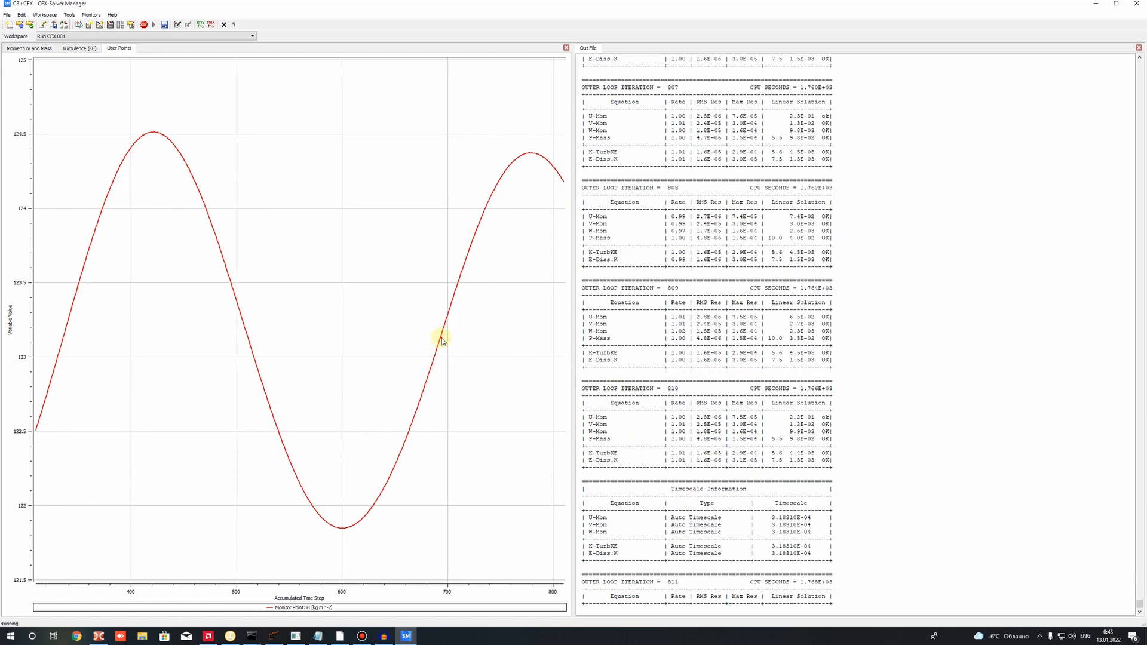
Stop the running CFX solver run and acknowledge its termination.
click(441, 338)
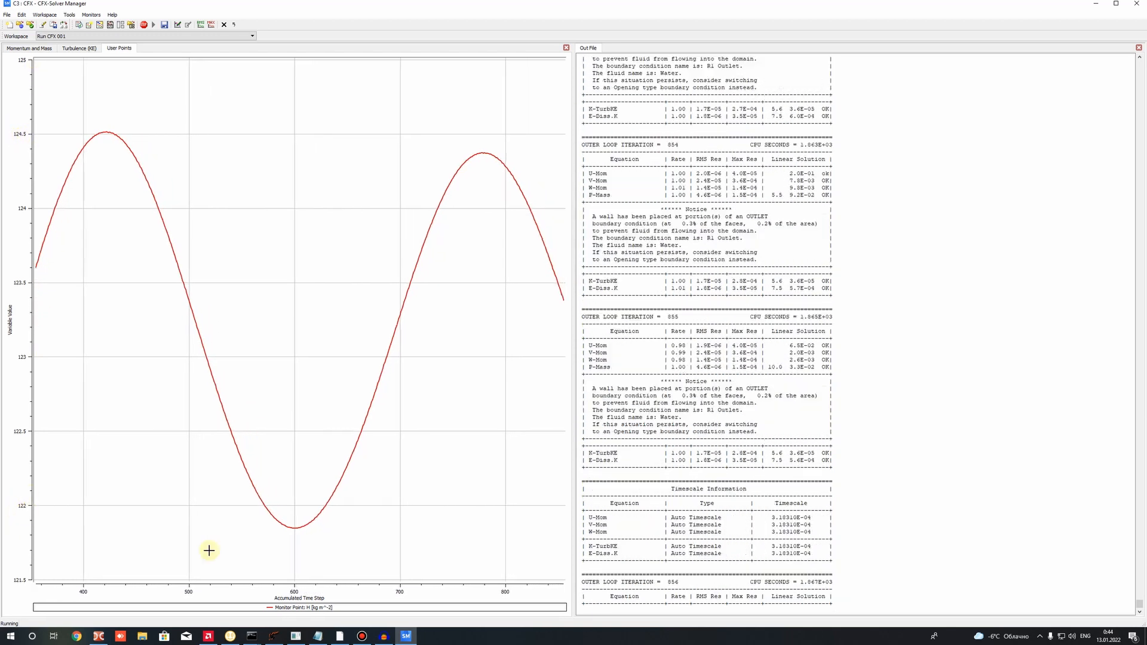
click(144, 25)
click(653, 328)
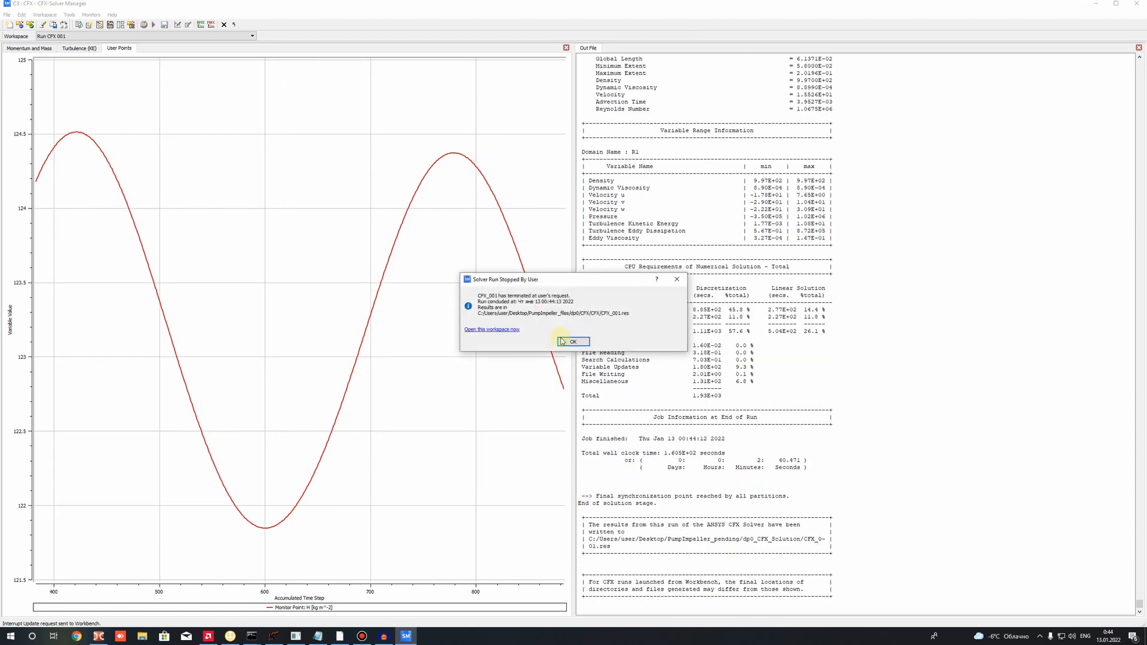
click(640, 341)
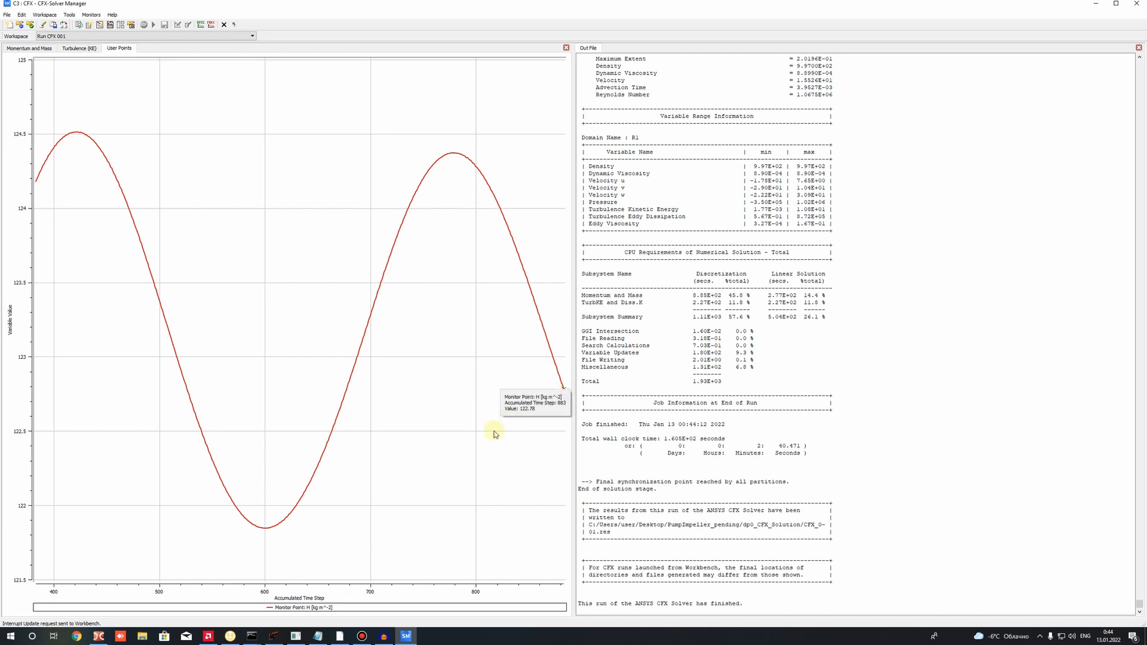
Review the final Momentum and Mass residuals and the User Points head plot of the stopped run.
click(18, 49)
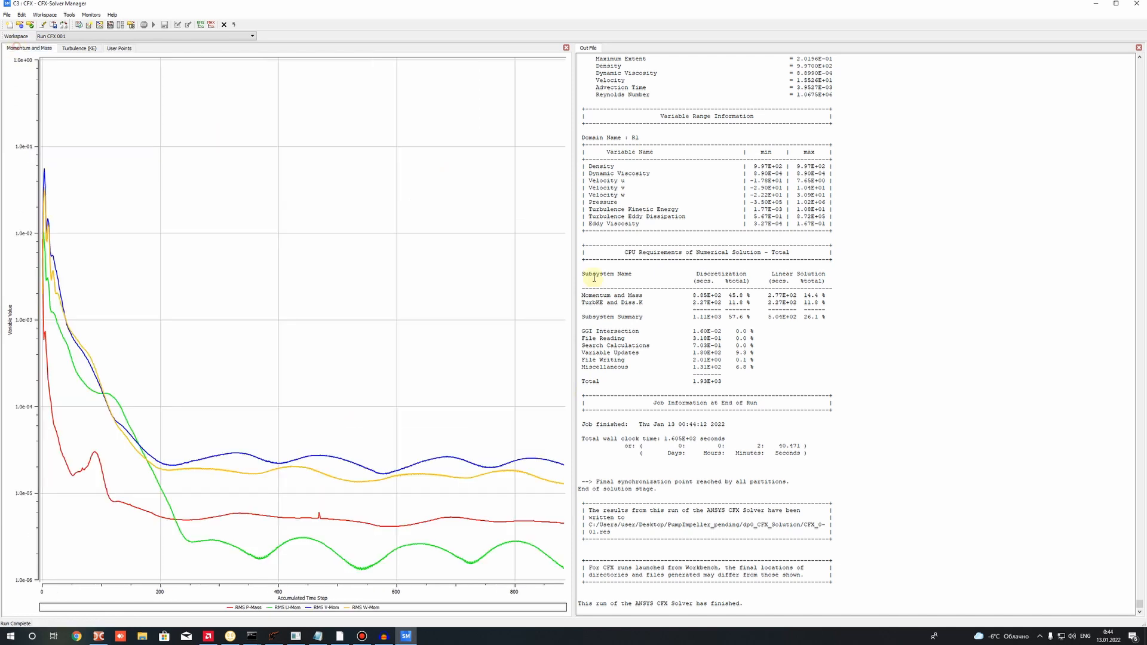
click(113, 48)
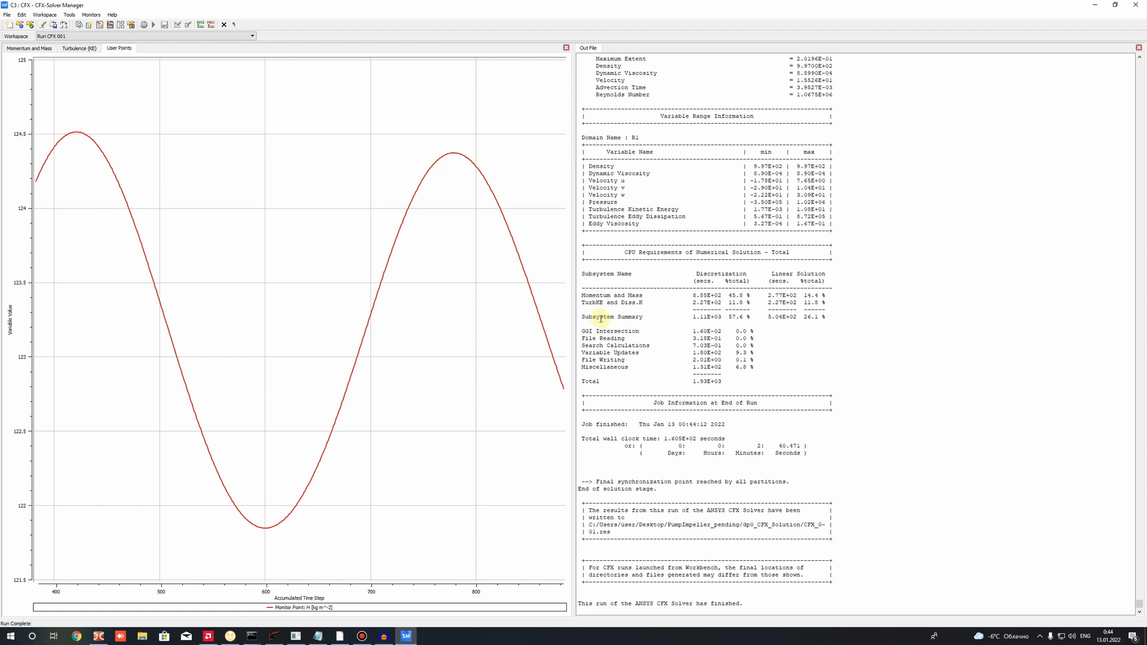
click(29, 49)
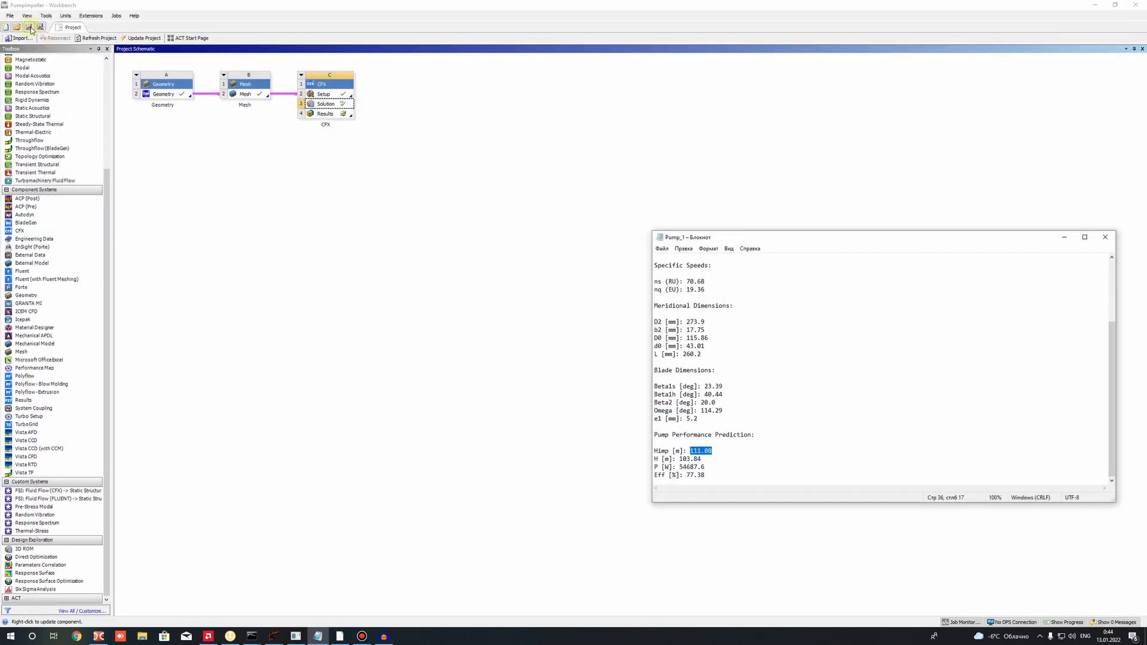
Save the project in Workbench and open the CFX system's Results in CFD-Post, viewing the impeller passage wireframe.
click(29, 27)
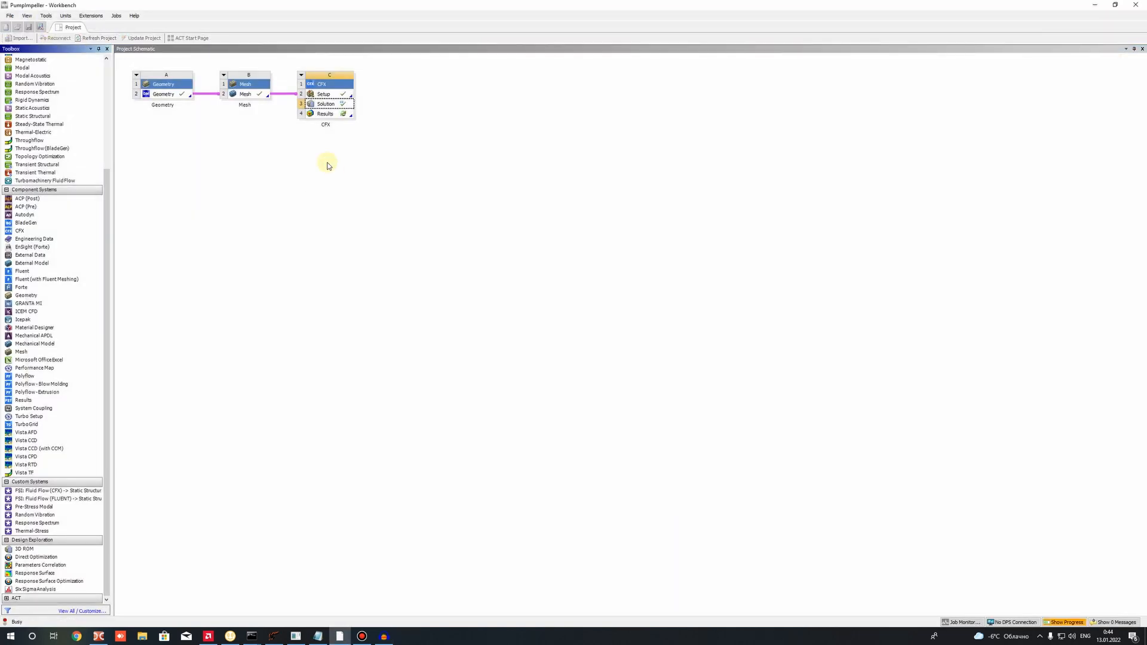
double_click(343, 114)
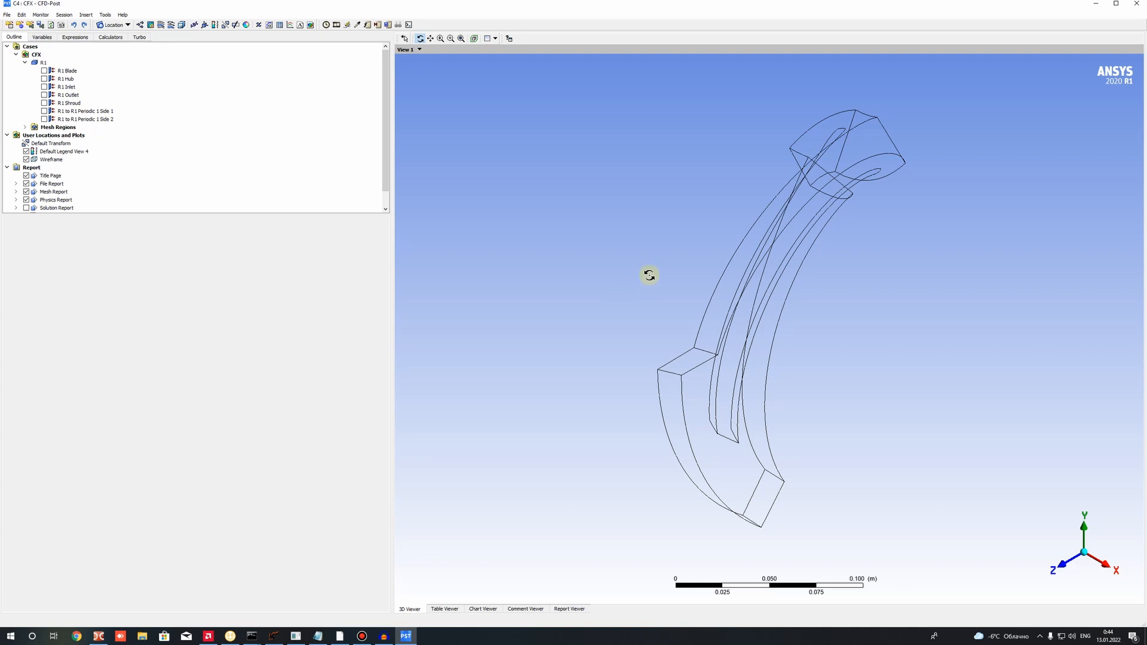
middle_drag(650, 276, 738, 224)
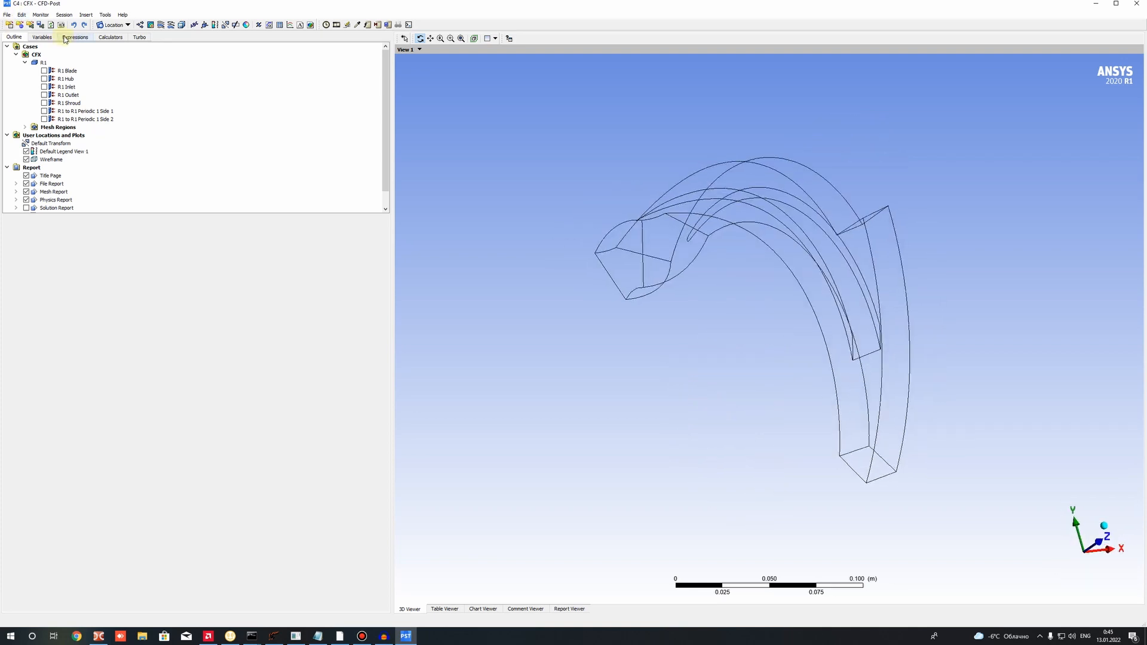
drag(528, 175, 812, 225)
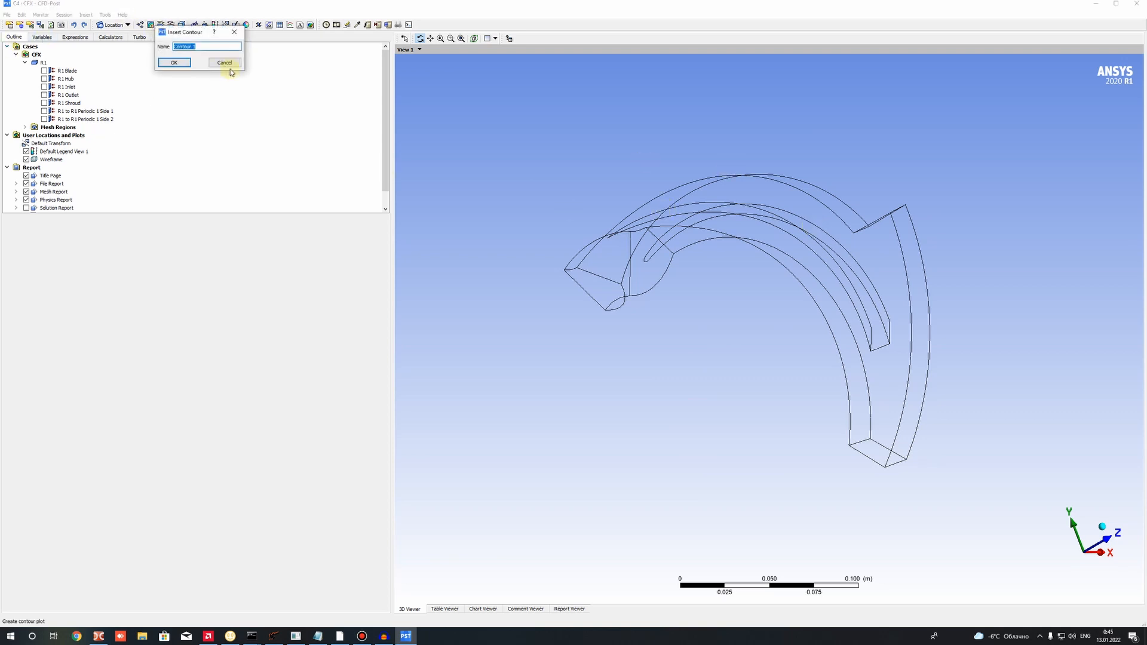
Dismiss the new contour dialog and enlarge the outline tree area until all its entries fit.
key(Escape)
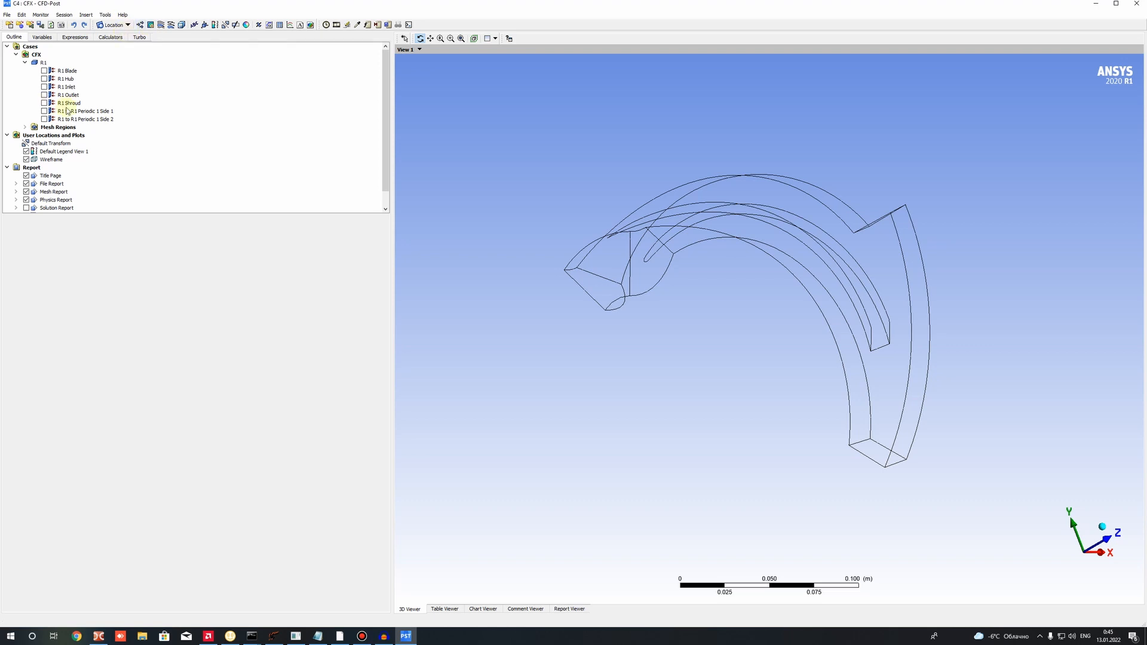
click(6, 15)
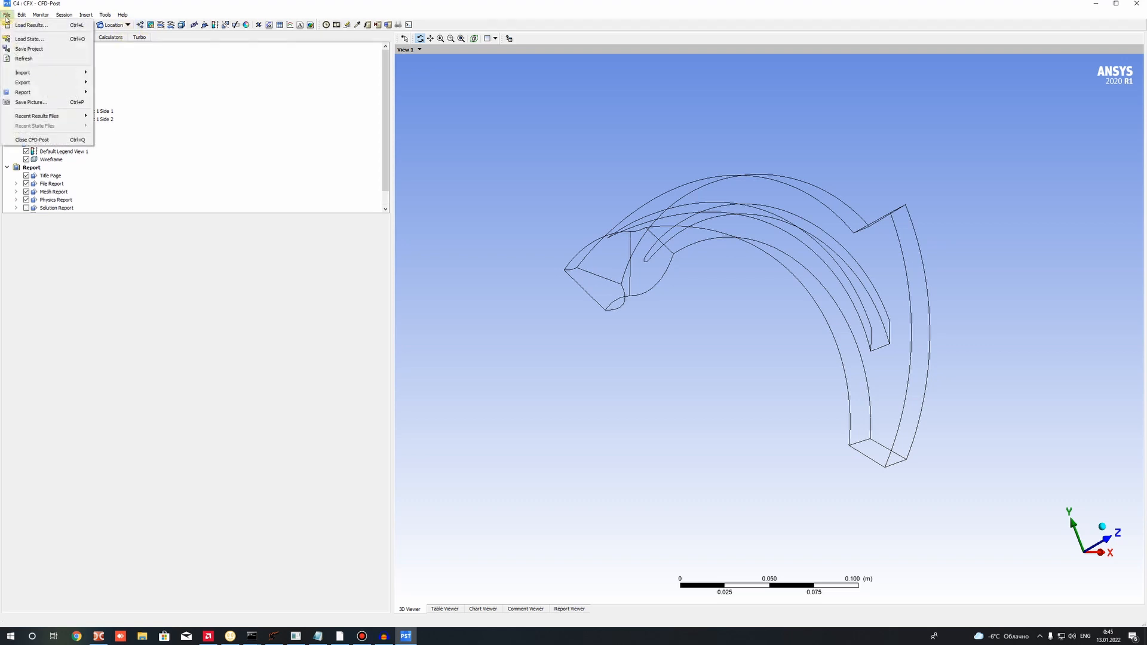
click(204, 71)
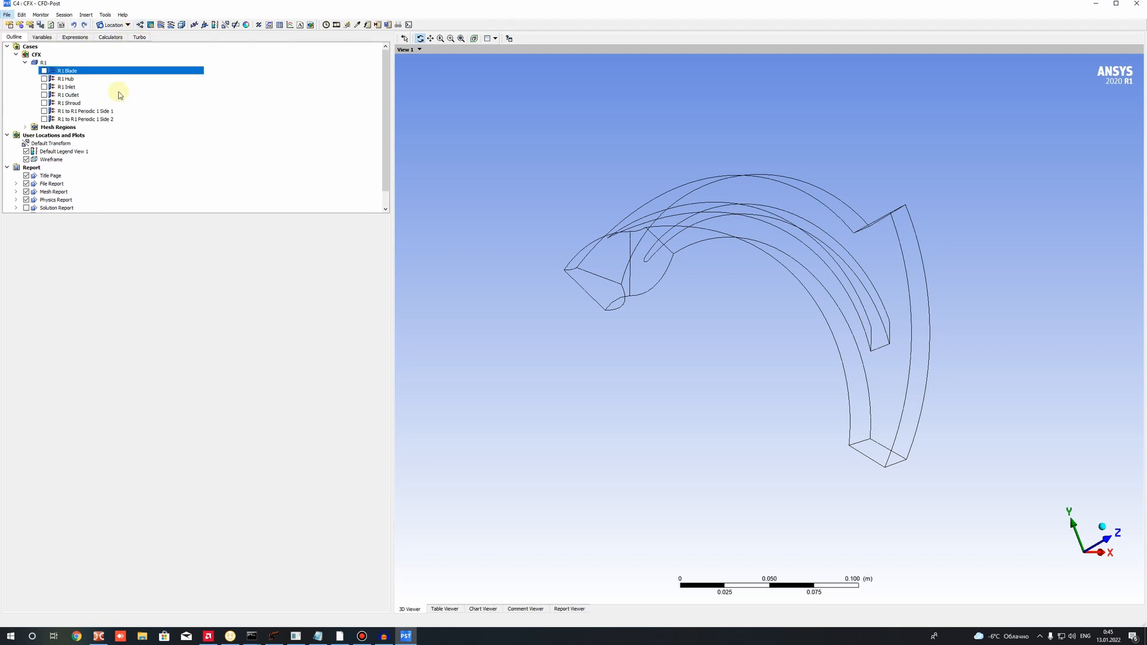
scroll(98, 143, down, 2)
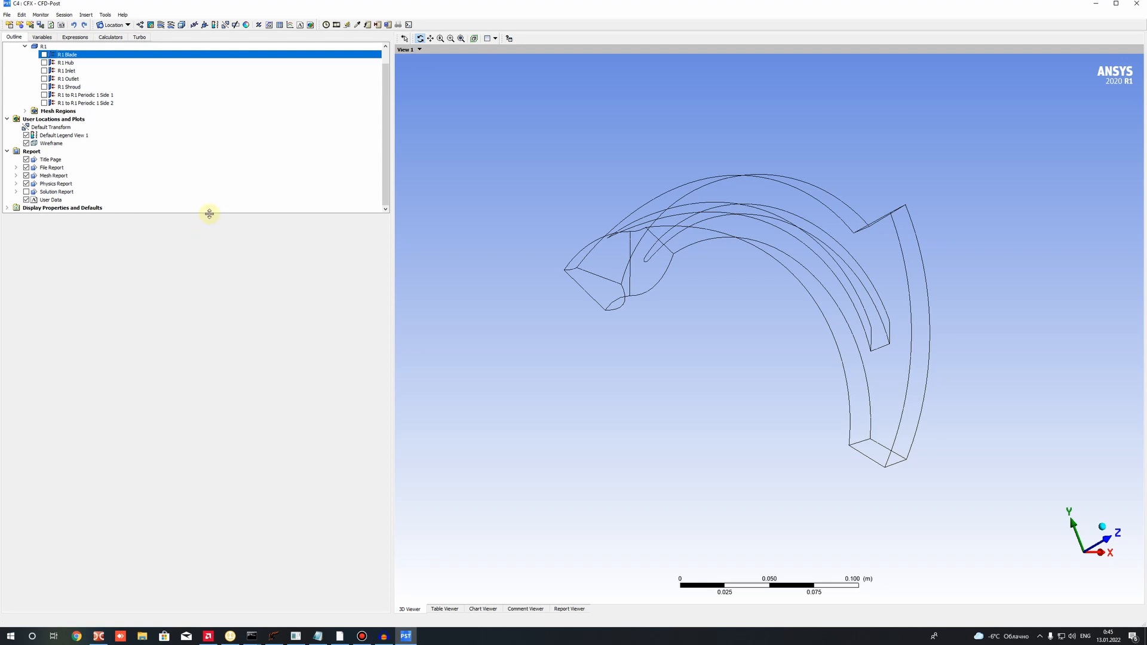
drag(230, 216, 231, 368)
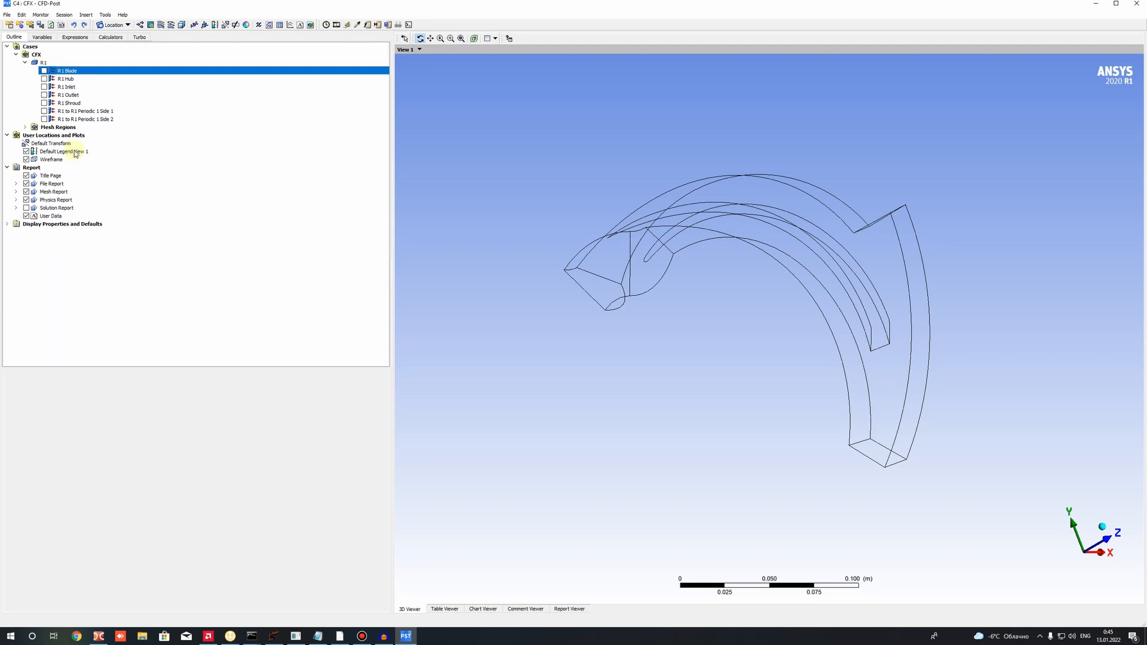
click(68, 95)
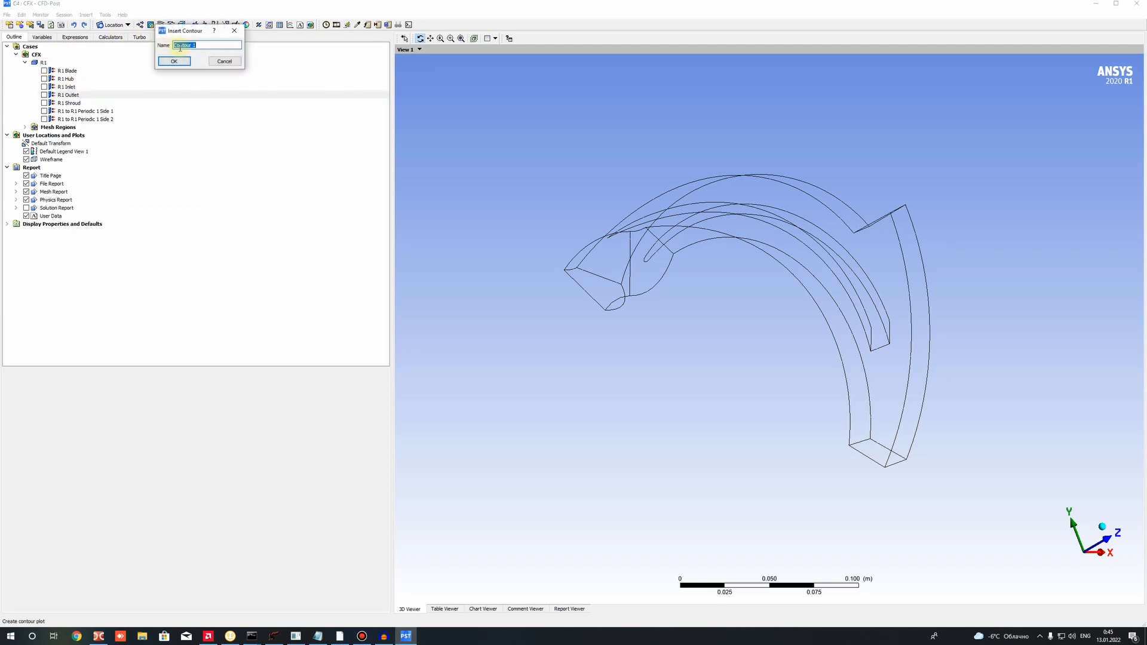
click(230, 62)
click(141, 25)
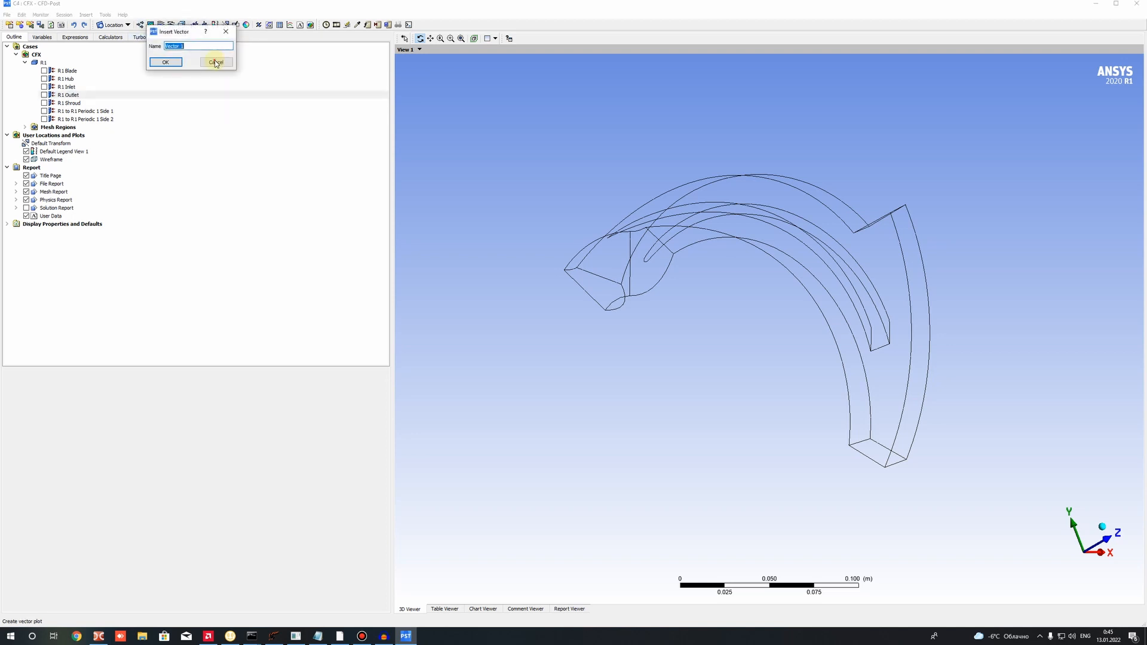
click(214, 62)
click(6, 15)
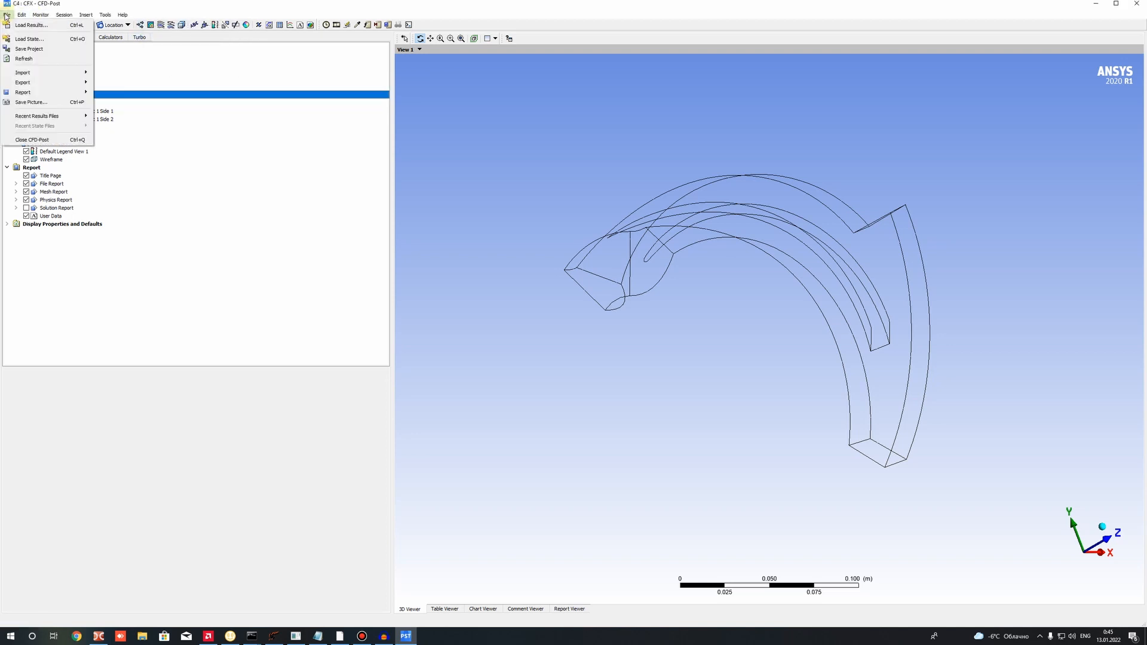
click(738, 196)
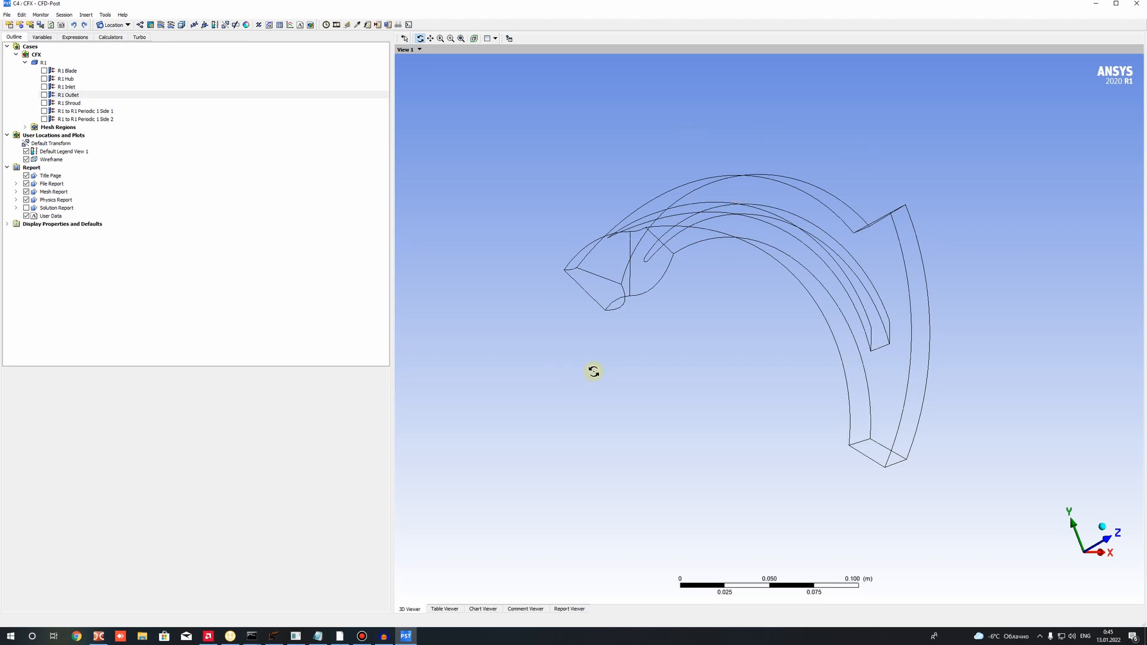
Open the list of report templates and look through the available turbomachinery reports.
drag(657, 246, 681, 220)
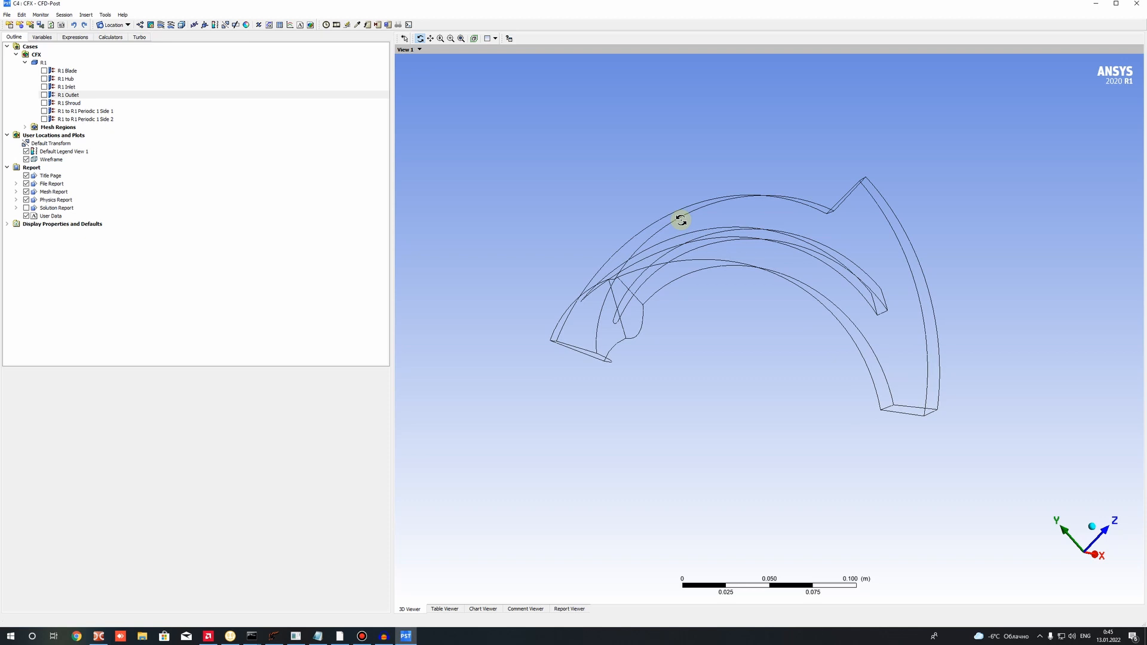
click(7, 14)
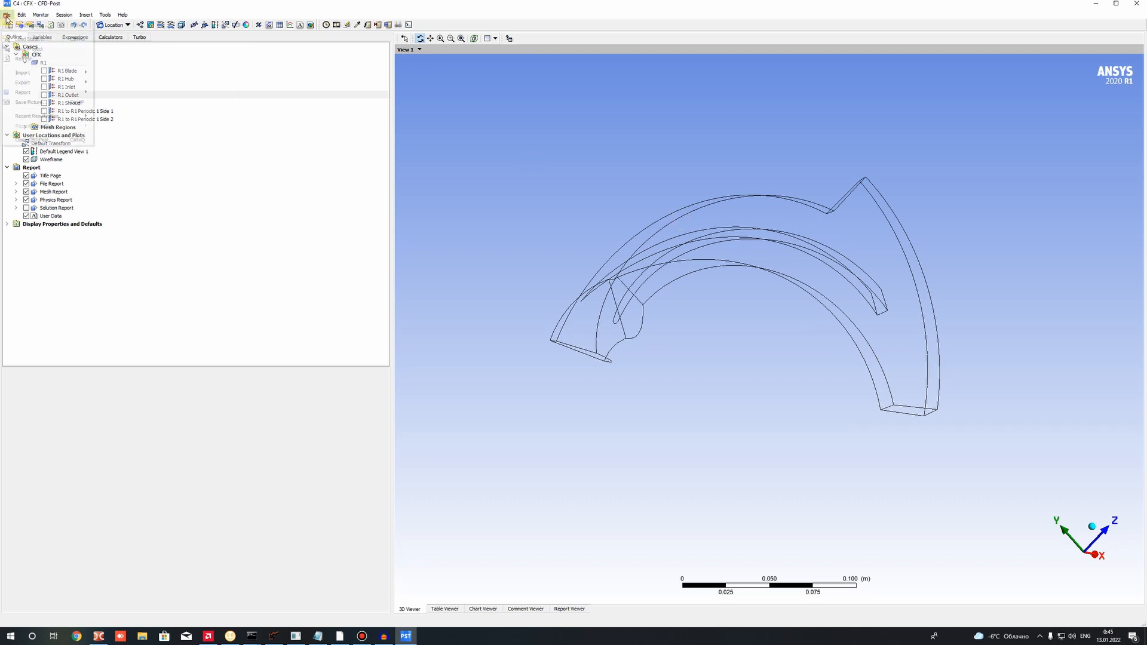
mouse_move(67, 93)
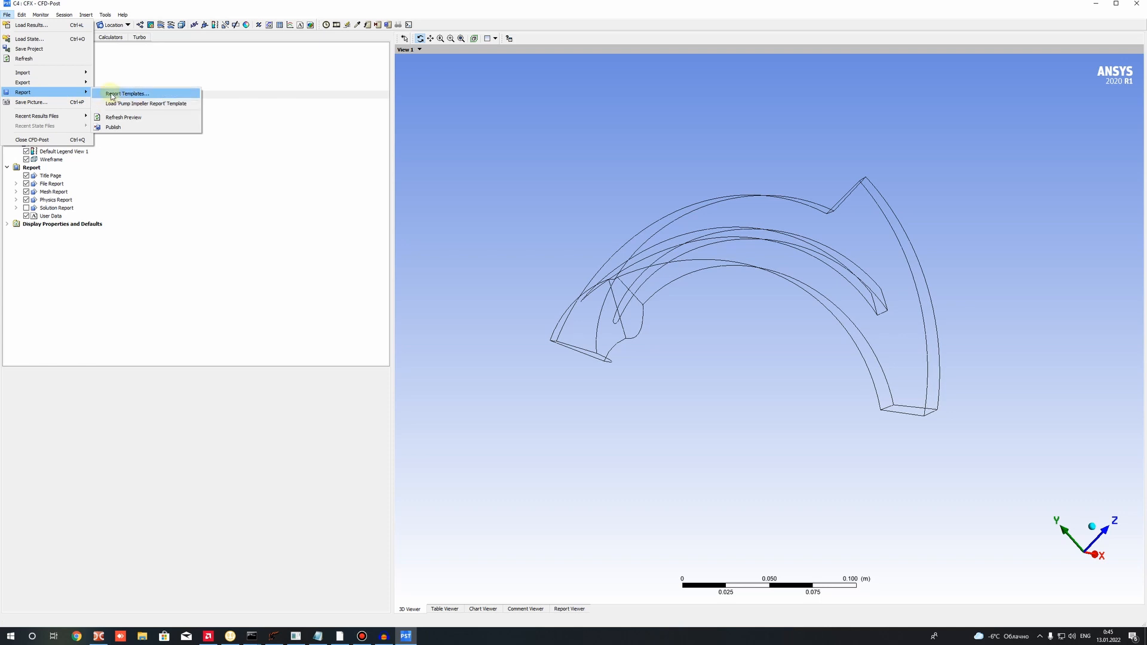
click(113, 94)
scroll(472, 306, down, 5)
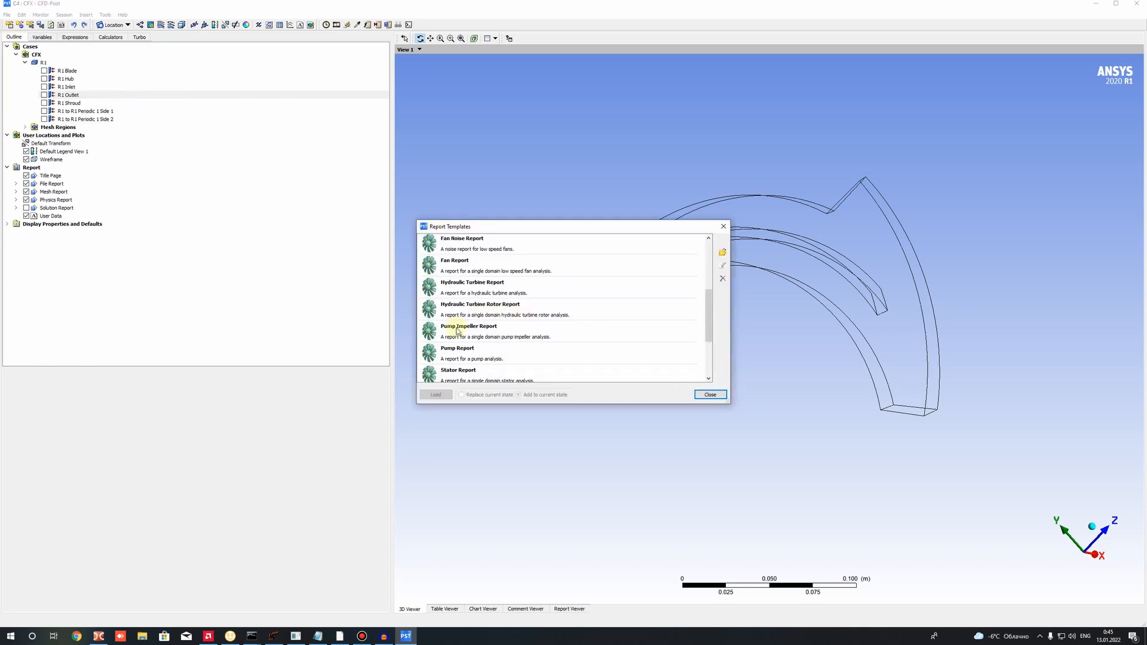
scroll(454, 327, down, 3)
scroll(457, 323, up, 8)
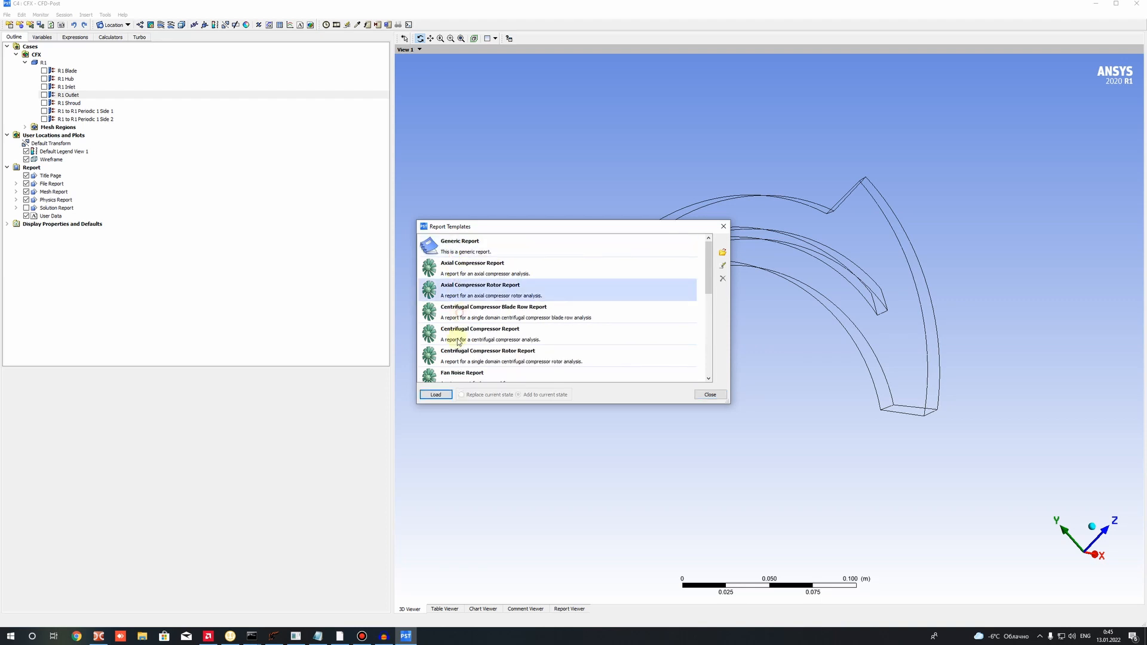
click(465, 321)
scroll(466, 323, down, 5)
click(469, 335)
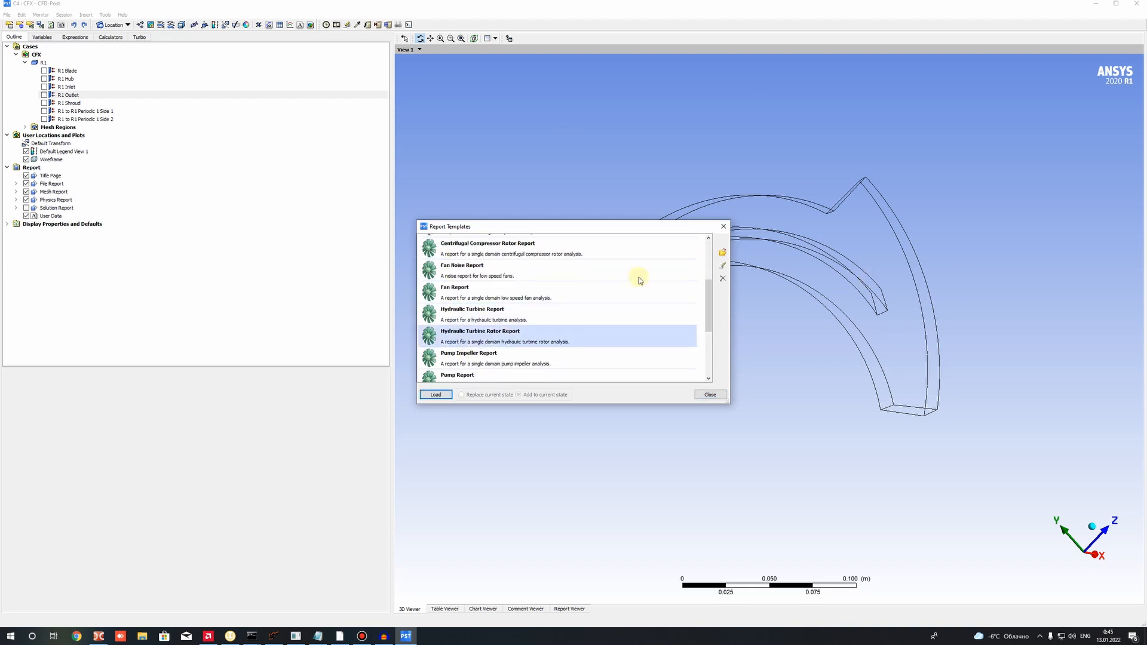
drag(584, 230, 466, 203)
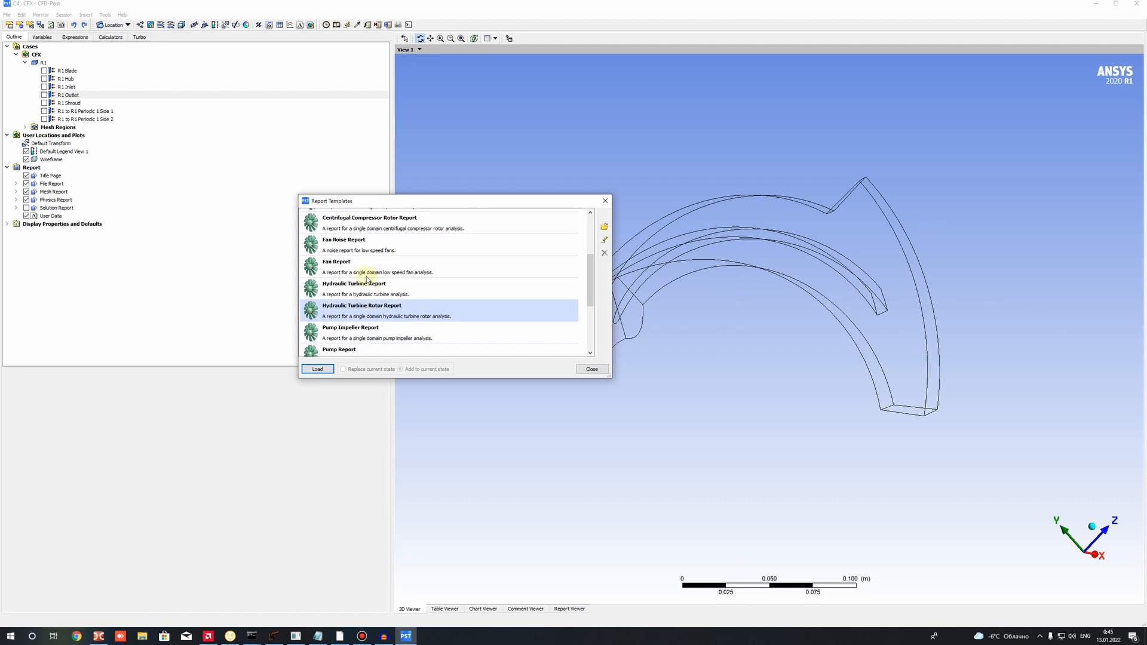
Load the Pump Impeller Report template and accept the warning about the duplicate Head expression.
scroll(363, 299, down, 3)
scroll(362, 302, down, 1)
click(333, 251)
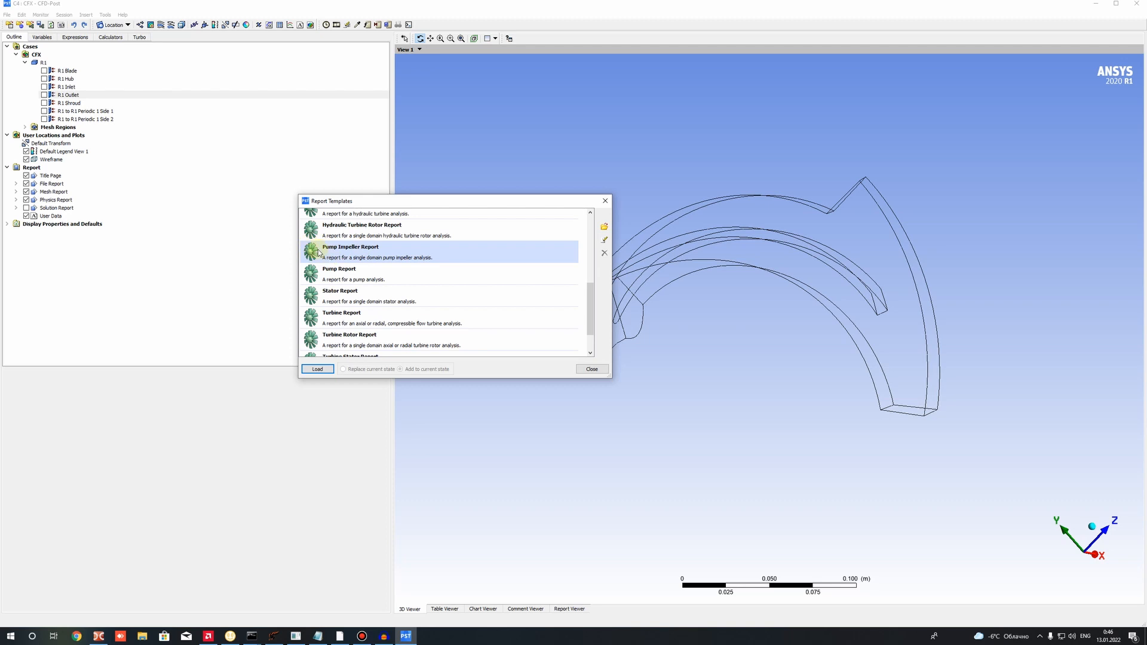
click(315, 368)
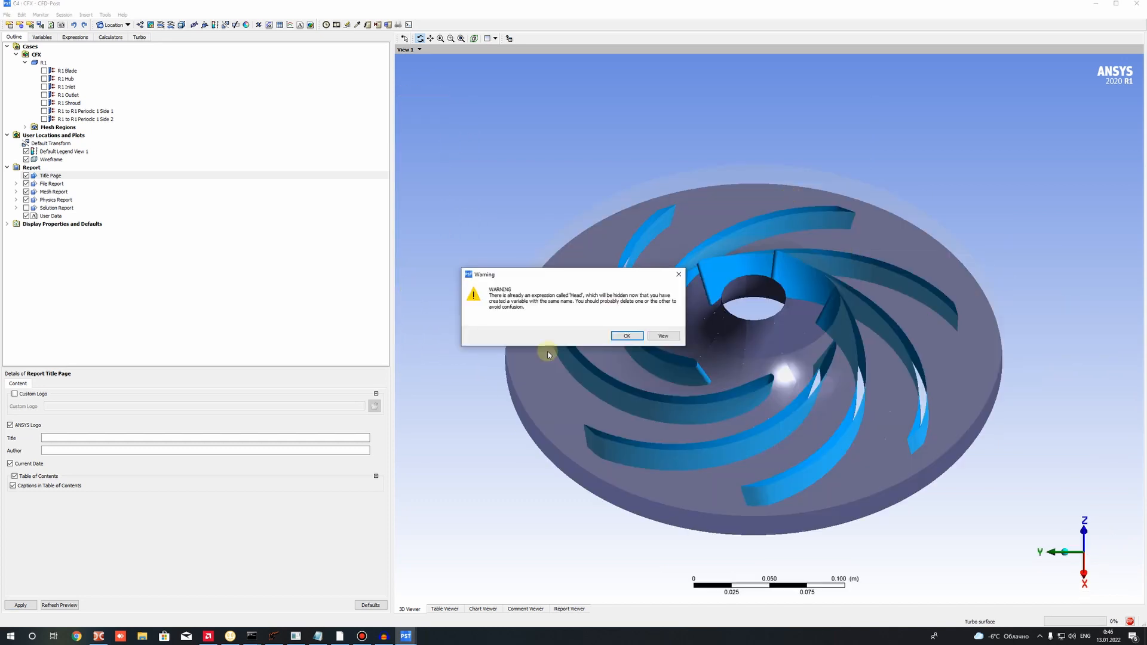
click(627, 336)
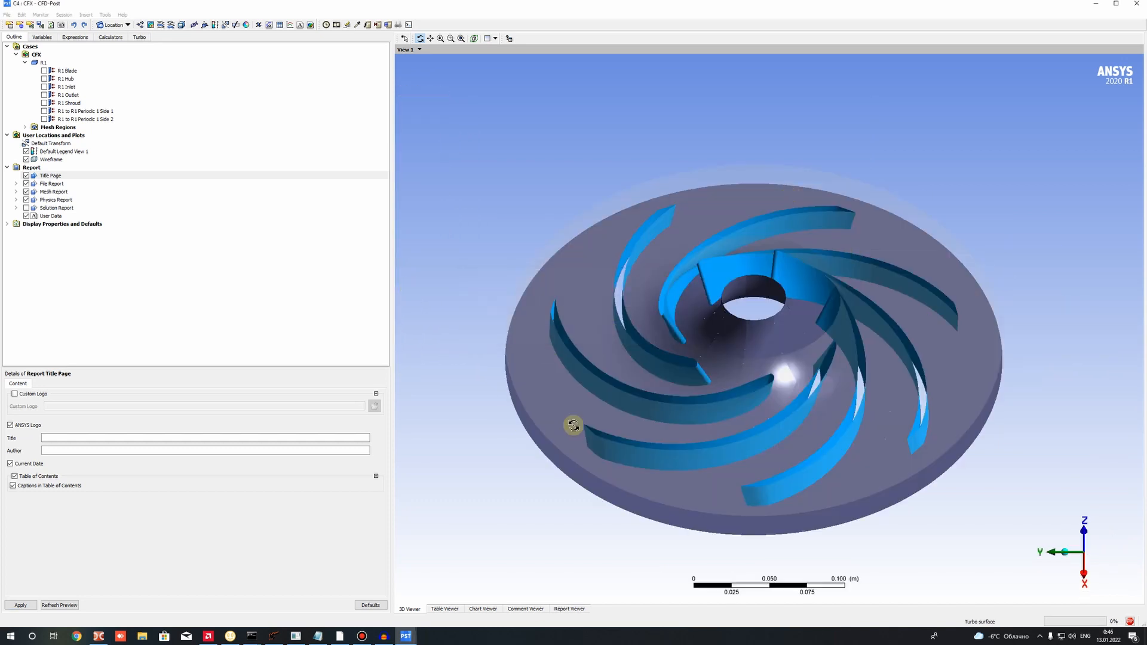
Show the generated pump impeller report and examine the Shaft Power in the Performance Results table.
click(568, 610)
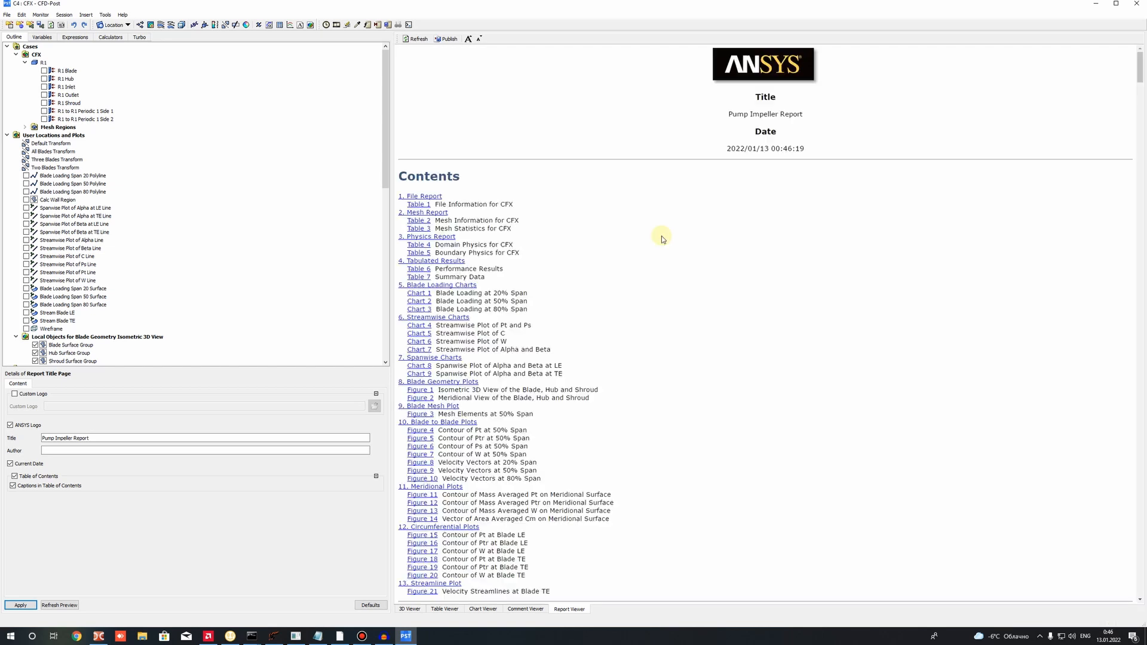
scroll(654, 241, down, 1)
scroll(654, 240, down, 15)
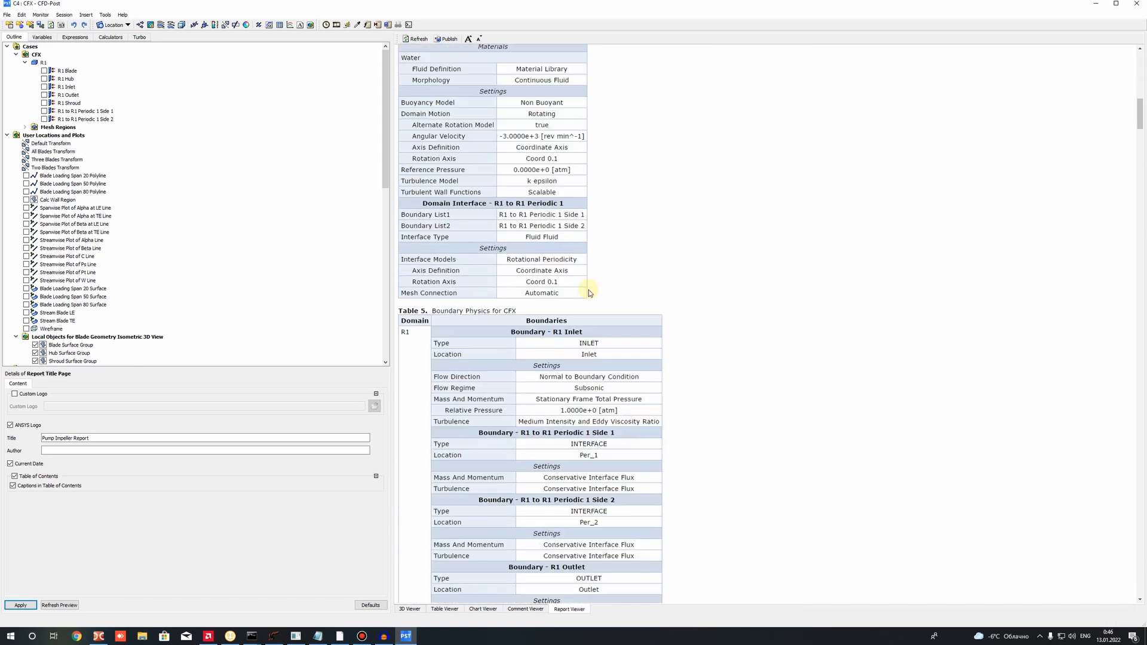
scroll(569, 278, down, 3)
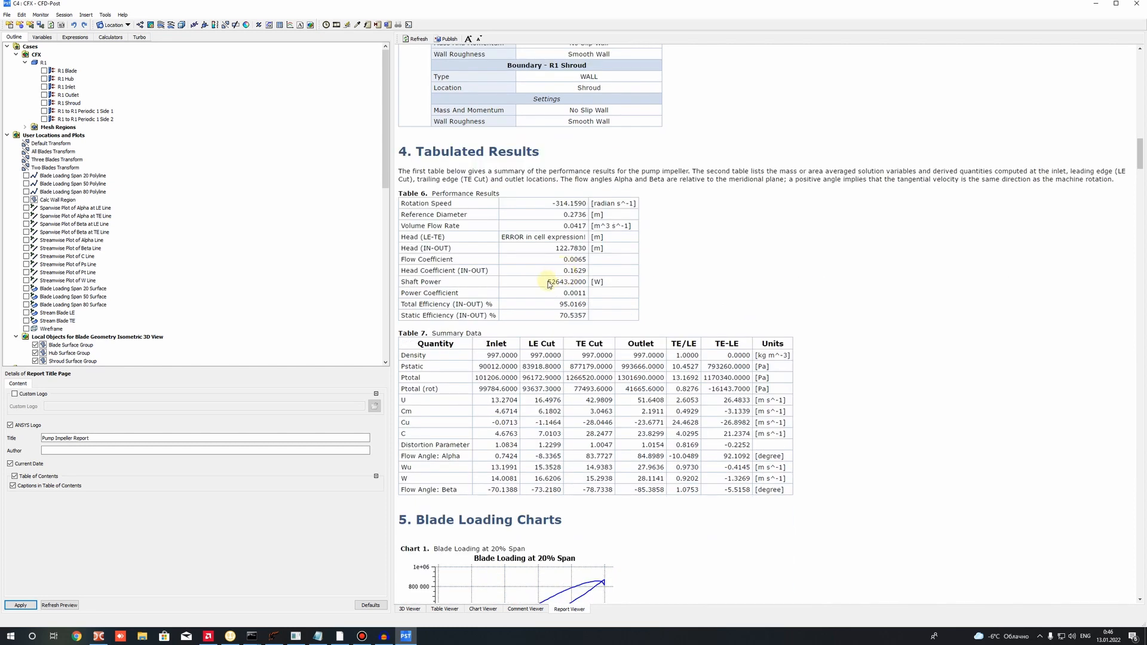
drag(548, 282, 568, 282)
drag(400, 282, 406, 282)
click(543, 287)
drag(548, 282, 555, 282)
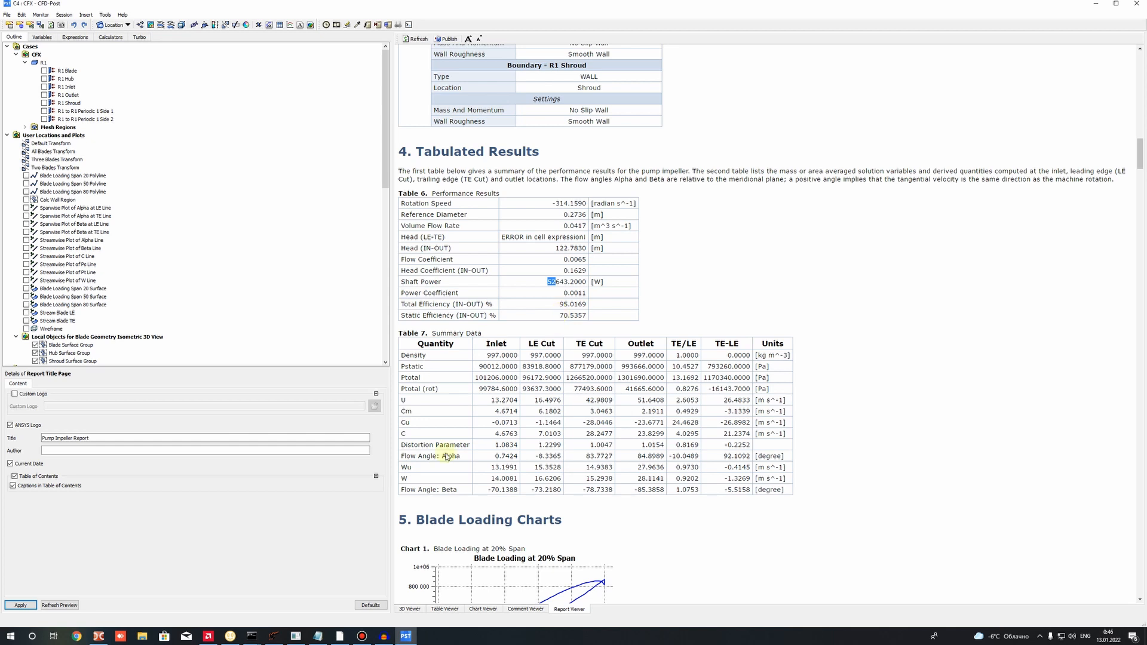
Compare the predicted power and efficiency in the Pump_1 file with the Total Efficiency (IN-OUT) in the report.
click(318, 636)
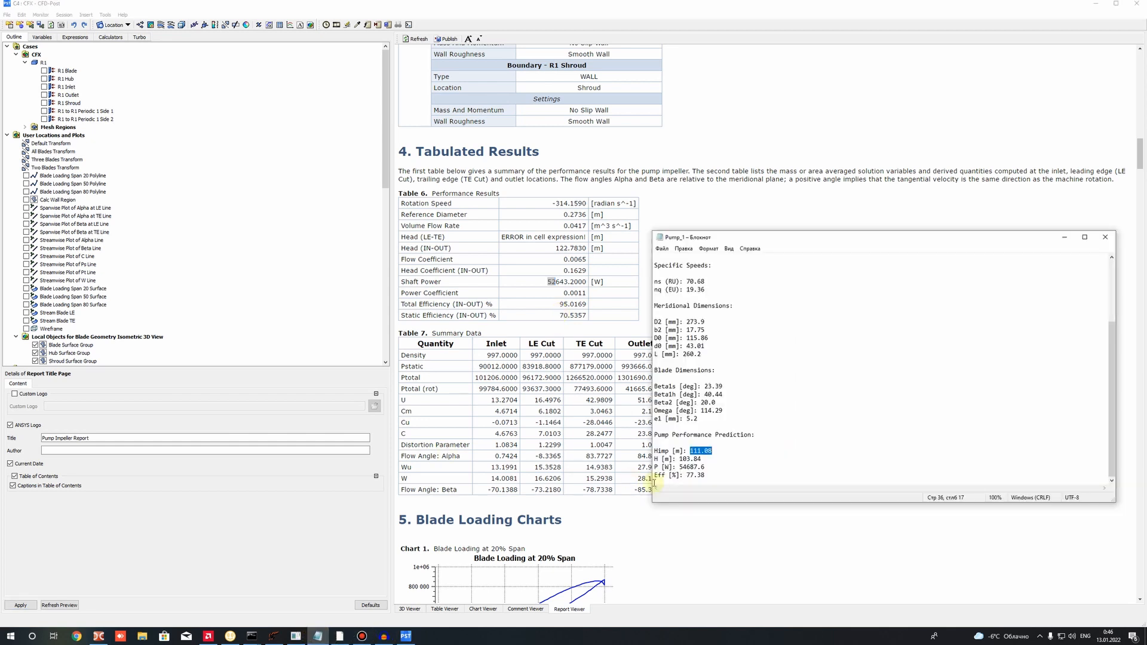
drag(680, 466, 688, 467)
click(705, 459)
drag(687, 476, 711, 474)
click(713, 476)
click(562, 305)
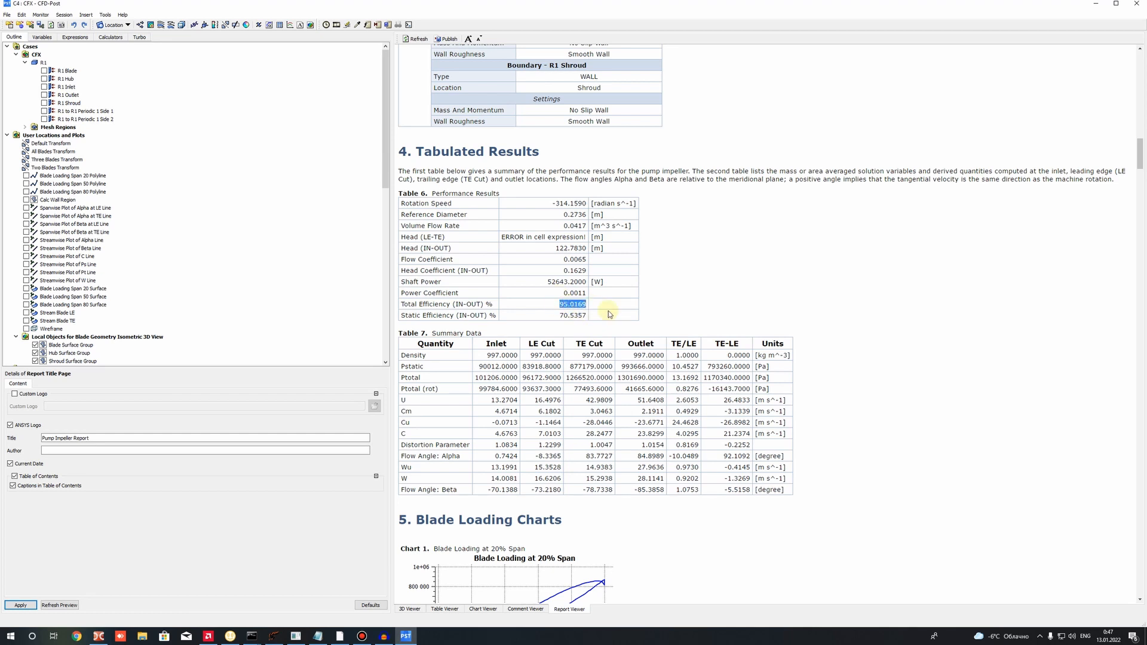
Check the Total Efficiency (IN-OUT) in the report and examine the blade loading charts at 20%, 50% and 80% span.
click(562, 304)
drag(561, 305, 600, 303)
click(587, 300)
scroll(586, 298, down, 1)
scroll(586, 299, down, 5)
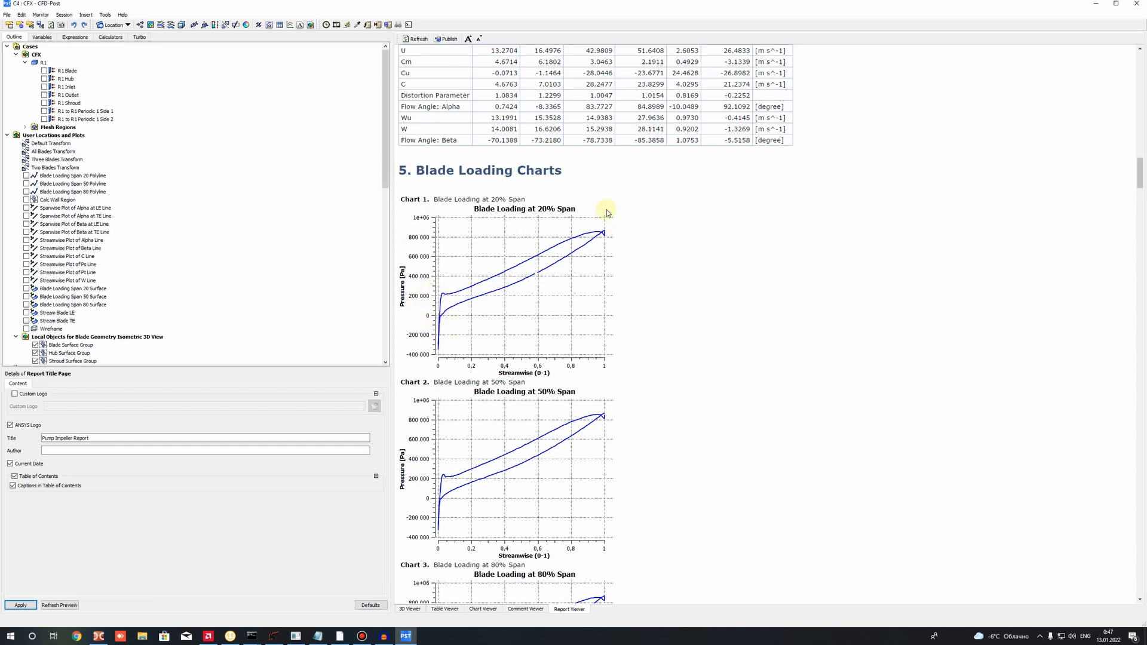
scroll(520, 284, down, 5)
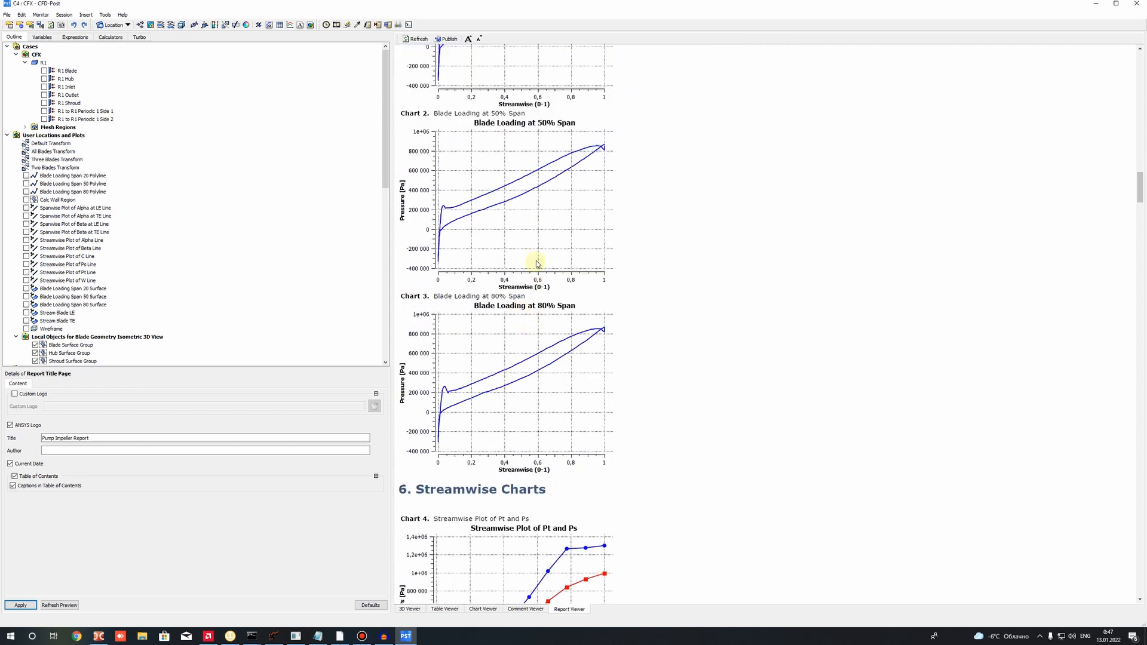
scroll(538, 259, up, 4)
scroll(558, 257, down, 2)
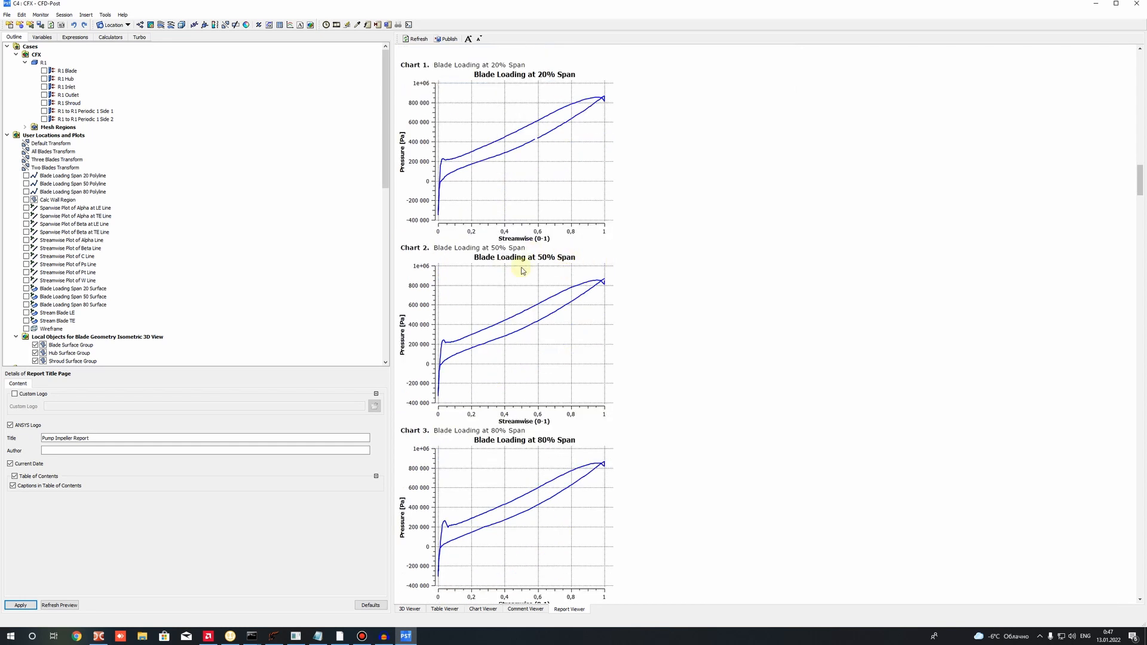
scroll(538, 287, down, 1)
scroll(562, 298, down, 3)
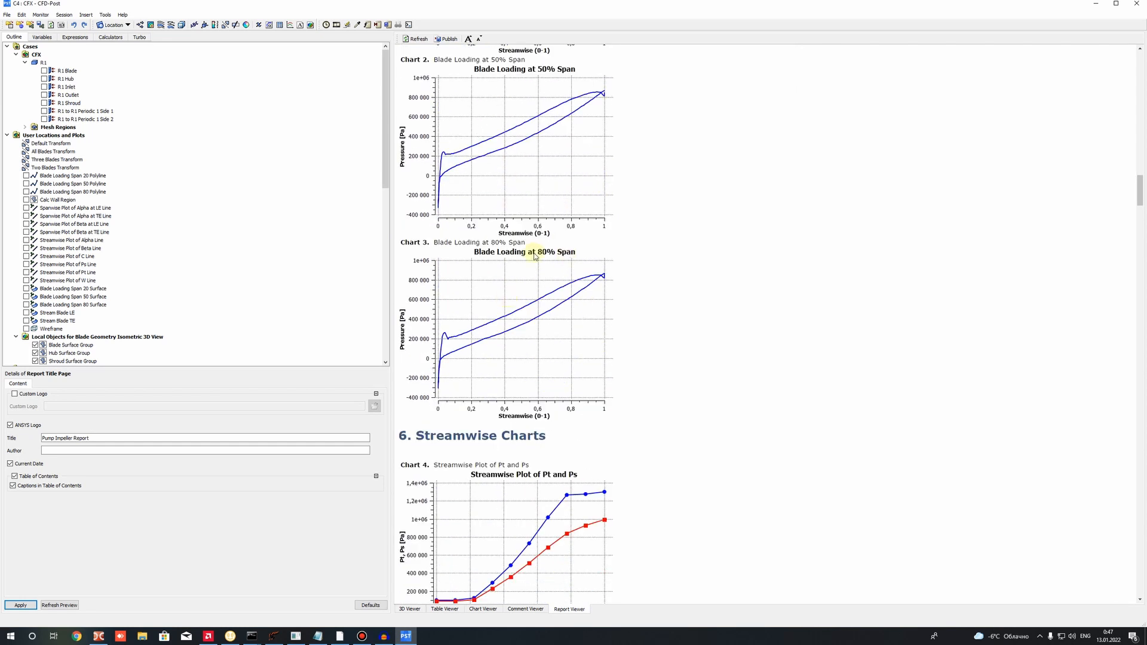
Look through the report's streamwise charts, blade geometry views, mesh figure and blade-to-blade contours.
scroll(544, 314, down, 5)
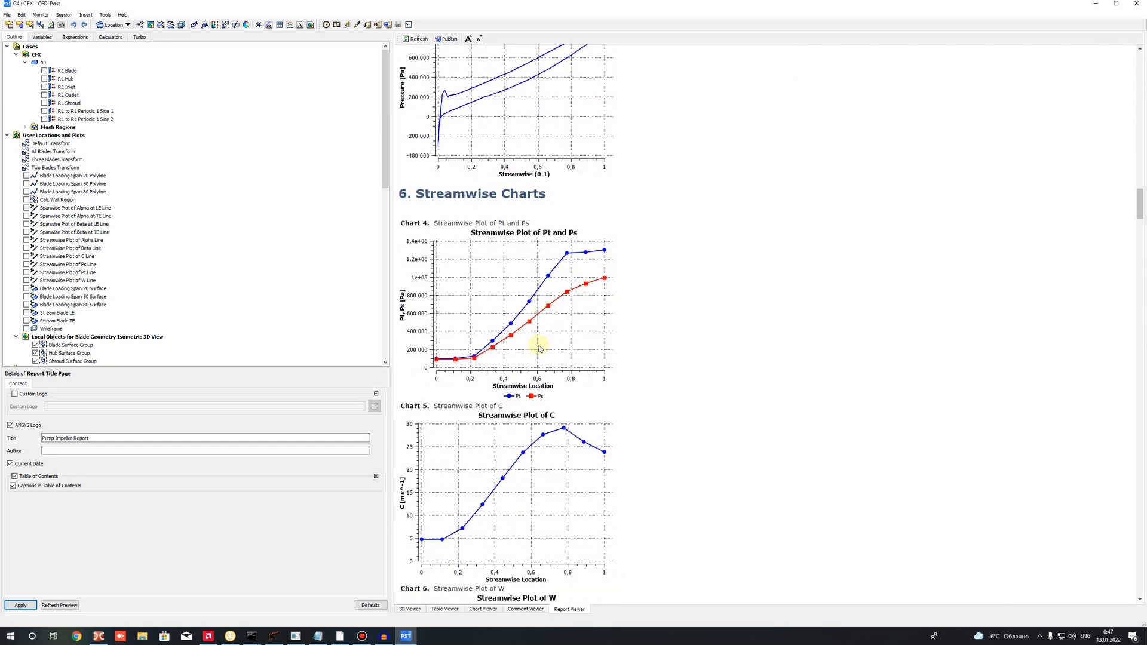
scroll(538, 341, up, 5)
scroll(500, 286, down, 8)
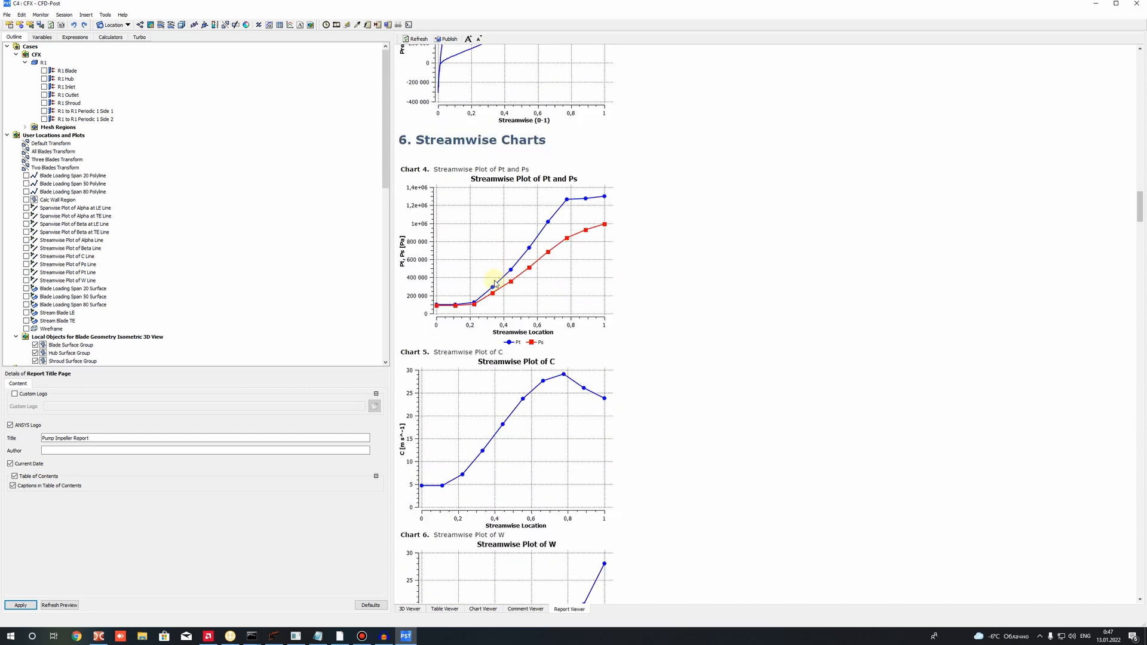
scroll(559, 345, down, 20)
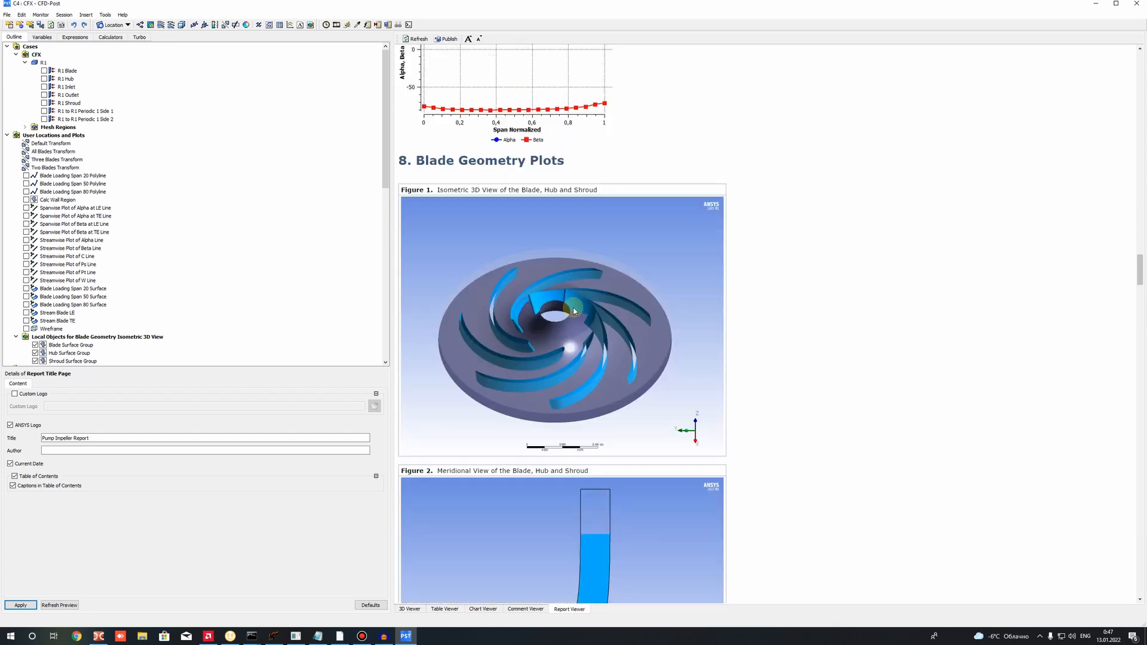
scroll(590, 292, down, 11)
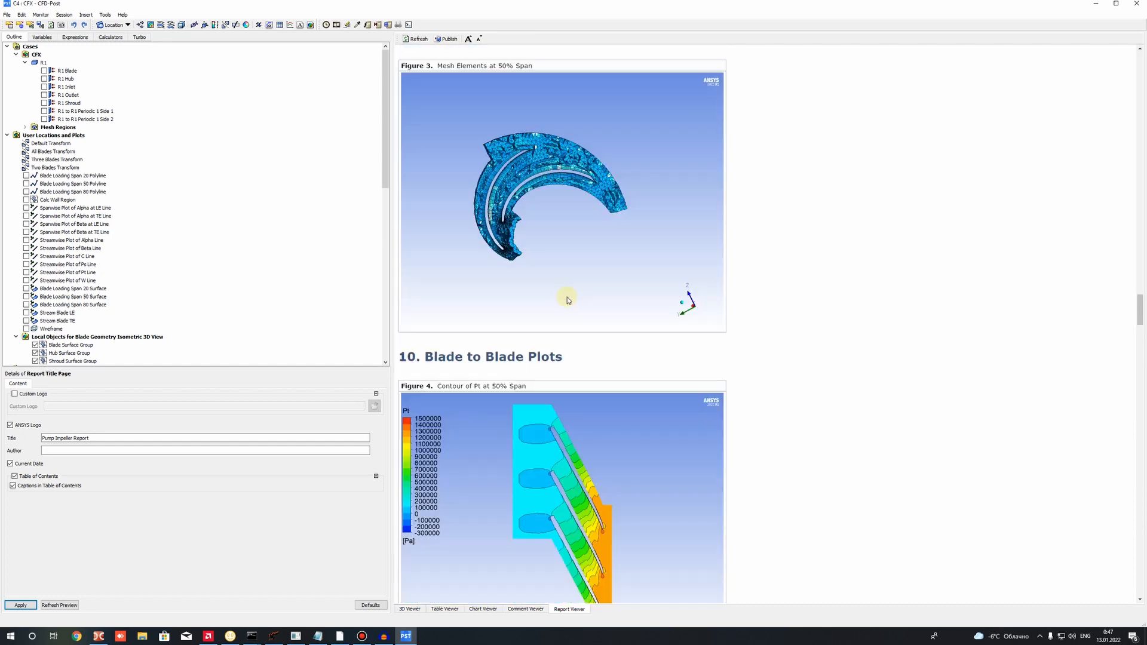
scroll(572, 285, down, 14)
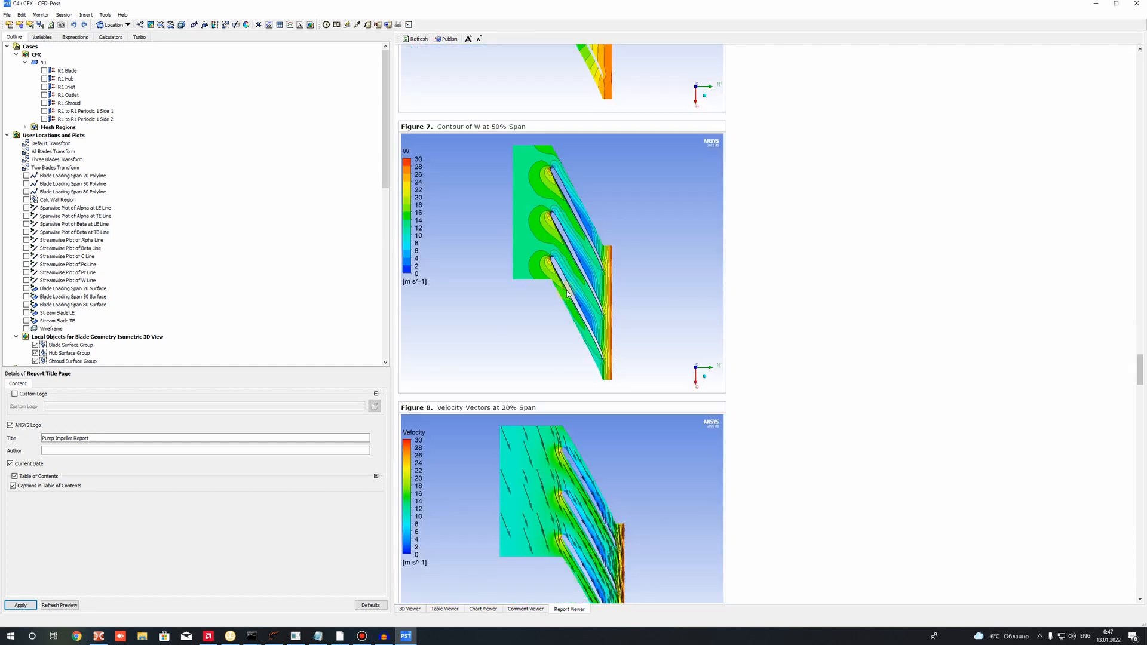
Compare the blade-to-blade velocity vector plots at 20%, 50% and 80% span.
scroll(417, 271, down, 1)
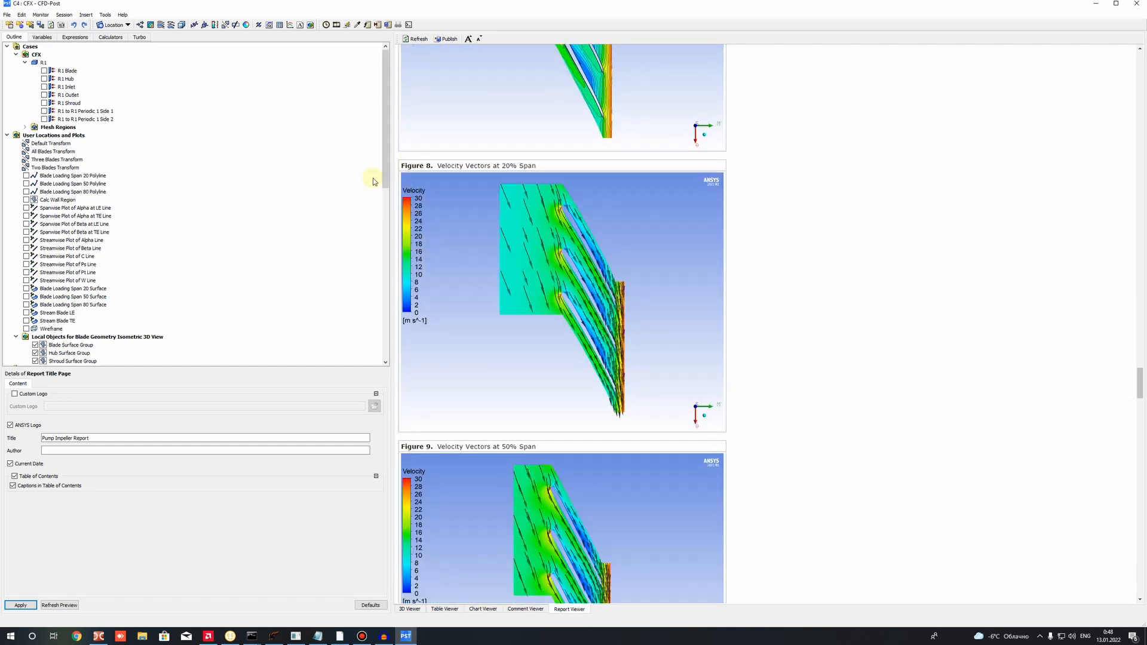
scroll(533, 333, down, 10)
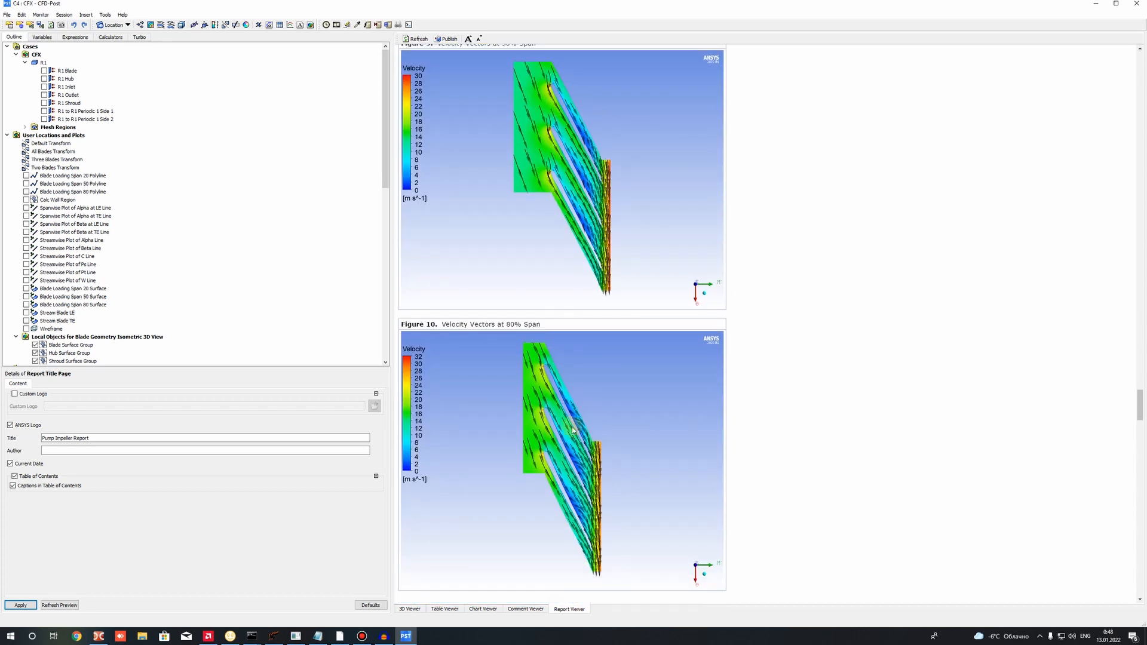
scroll(557, 367, up, 10)
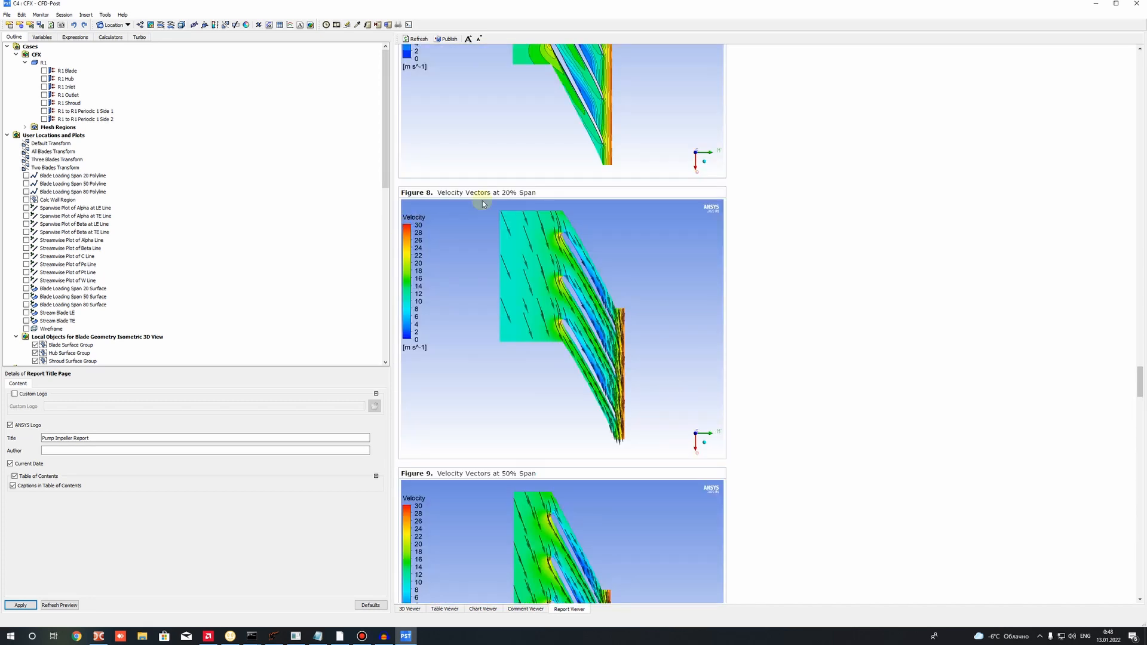
drag(517, 192, 502, 193)
scroll(499, 336, down, 2)
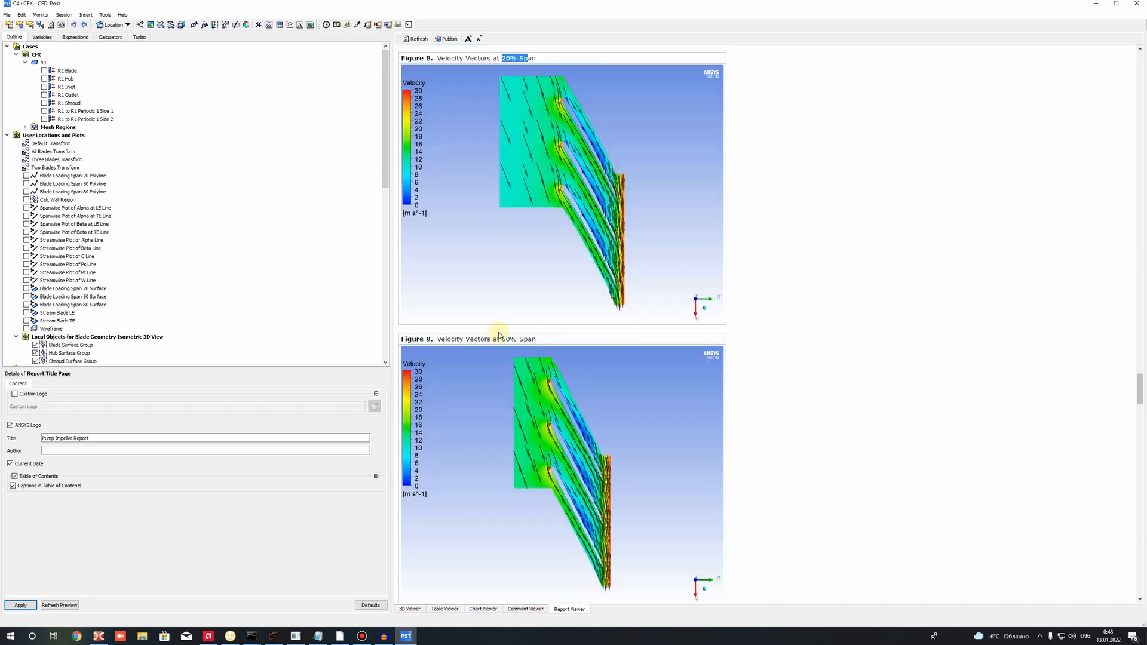
scroll(519, 470, down, 5)
mouse_move(536, 340)
mouse_down()
mouse_move(502, 340)
mouse_move(529, 353)
mouse_up()
scroll(481, 302, down, 5)
scroll(517, 356, down, 7)
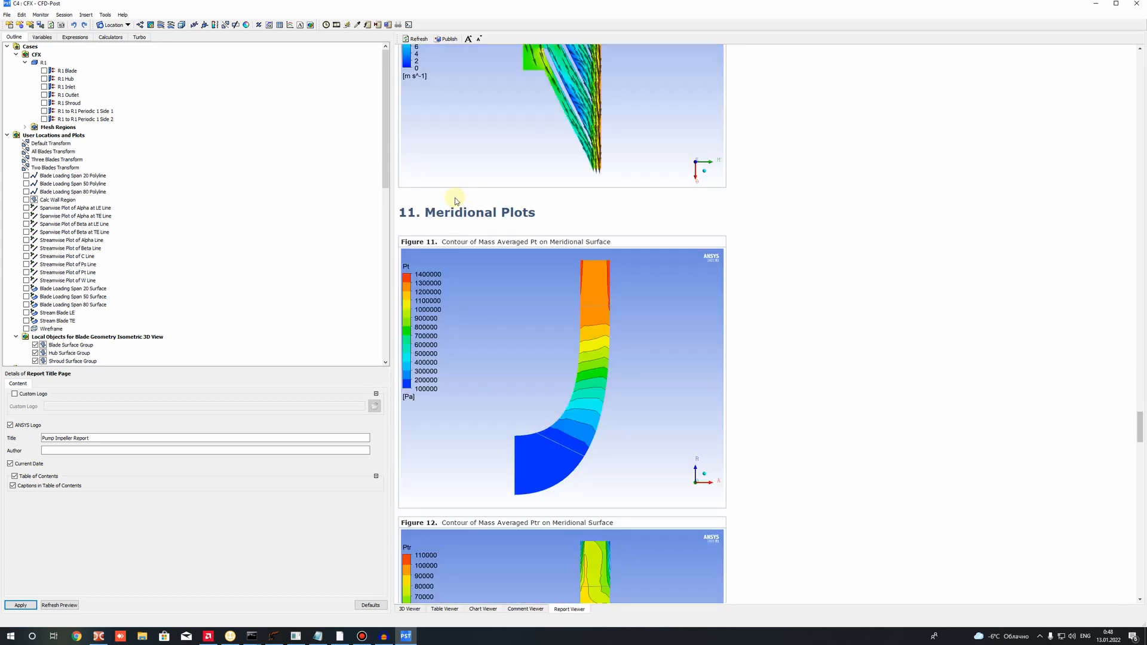
Examine the meridional plots of mass-averaged Ptr and W and the area-averaged Cm vectors.
scroll(600, 316, down, 12)
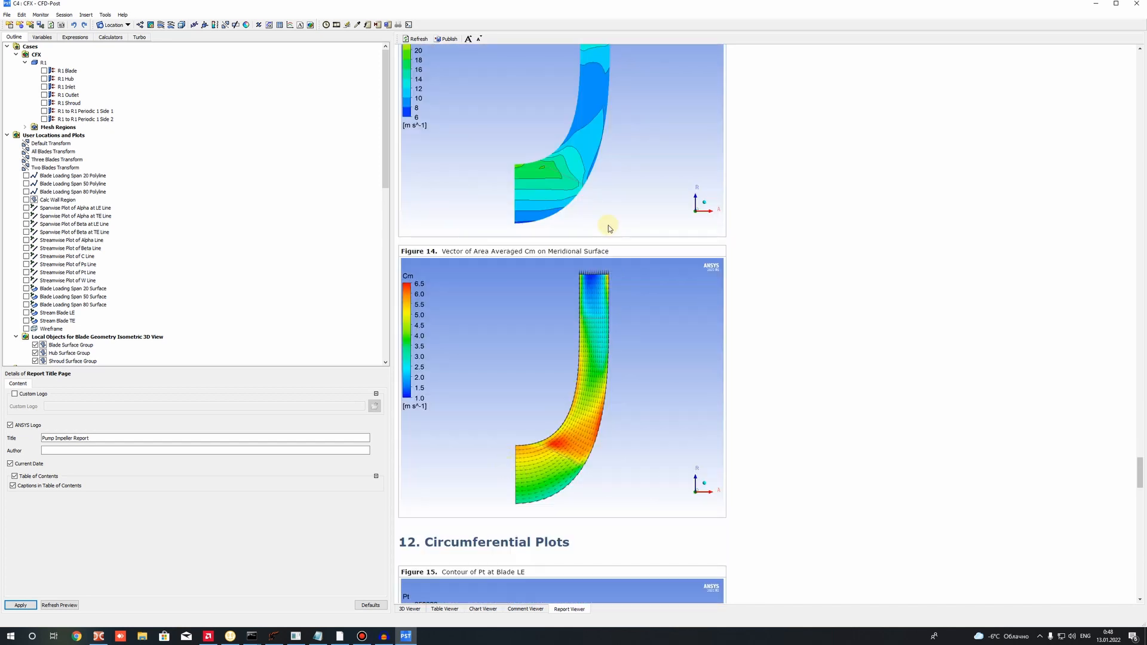
scroll(610, 282, down, 1)
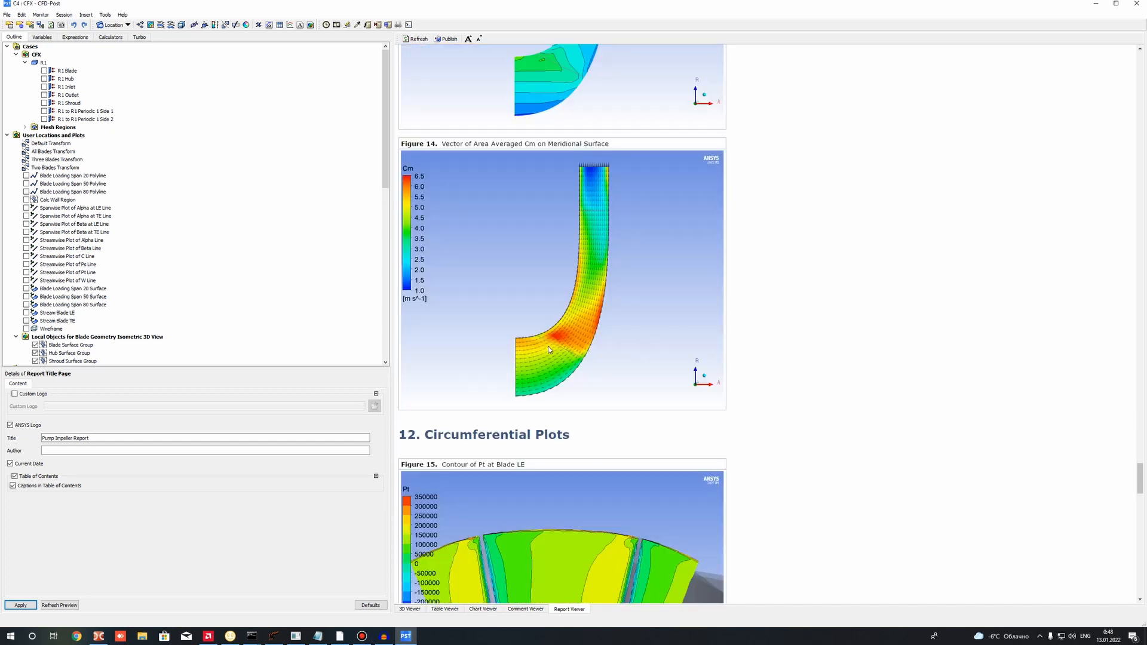
scroll(492, 378, up, 4)
scroll(478, 261, up, 1)
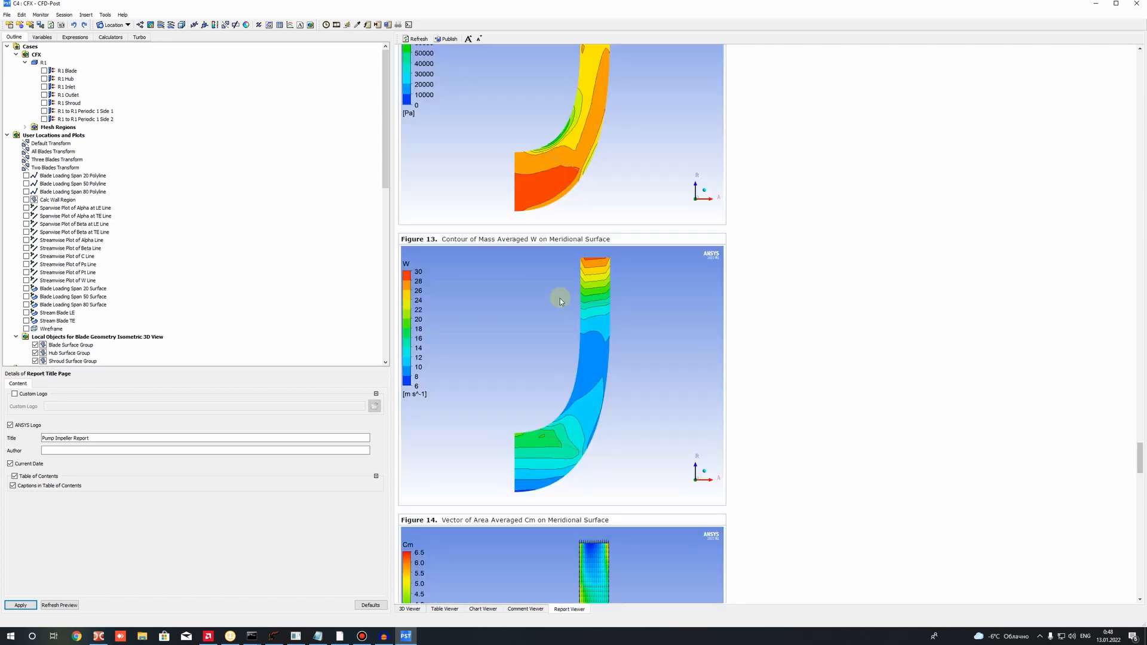
scroll(561, 299, down, 4)
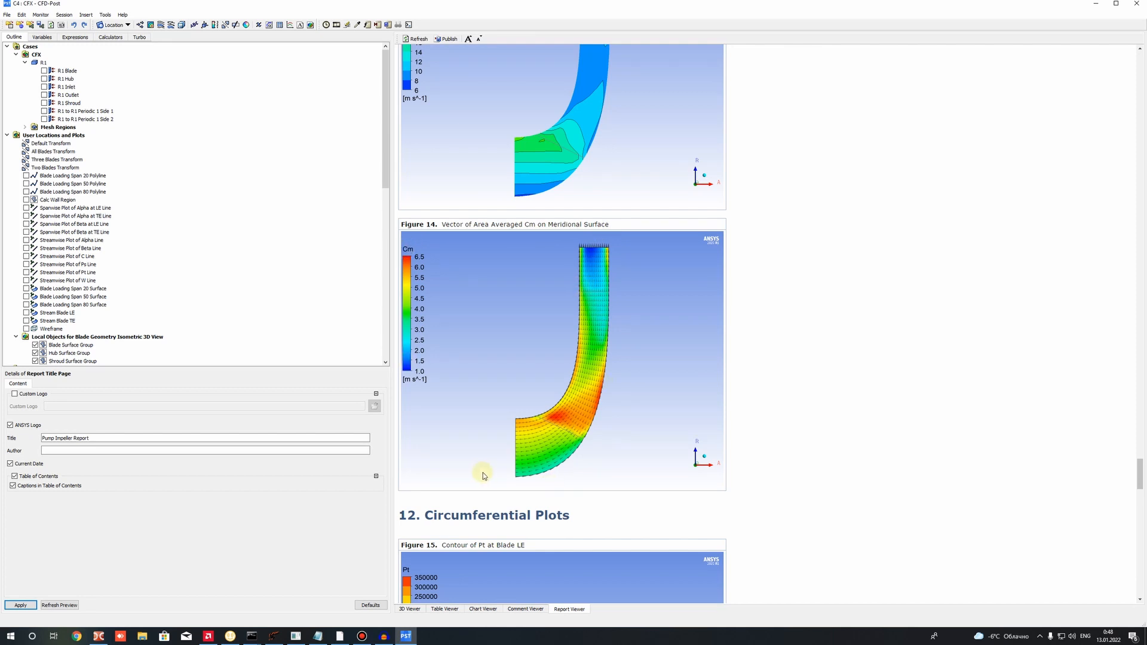
View the circumferential plots and the blade TE streamlines, and return to the Performance Results table.
scroll(579, 238, down, 15)
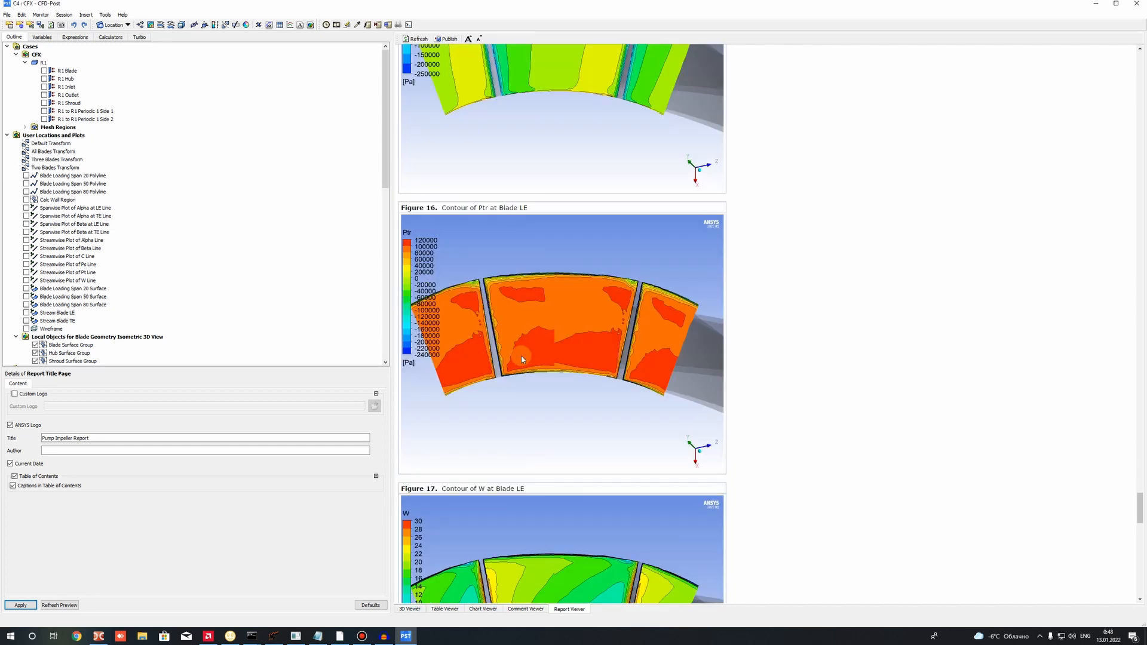
scroll(527, 372, down, 15)
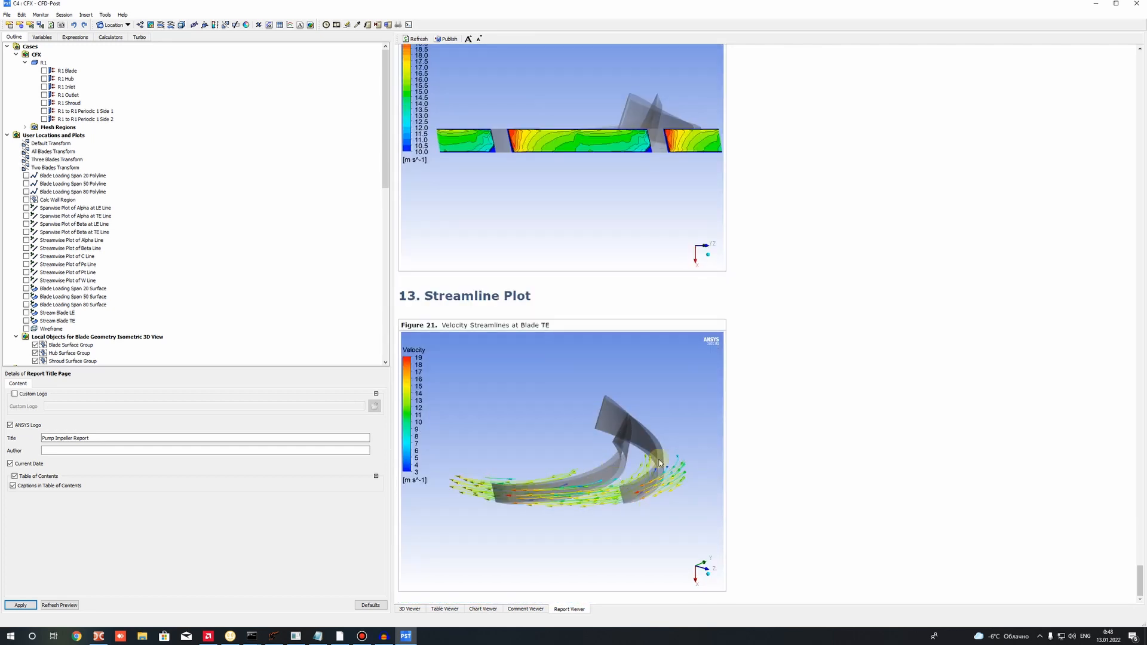
drag(1142, 570, 1108, 57)
scroll(758, 421, down, 20)
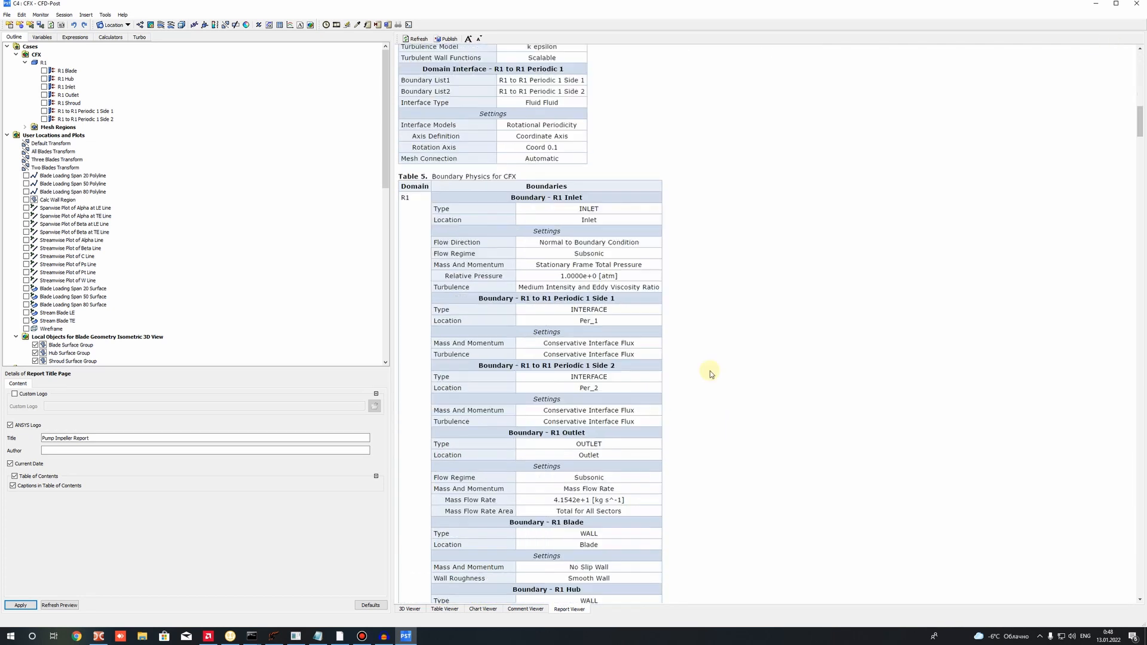
scroll(568, 323, up, 6)
drag(645, 358, 586, 342)
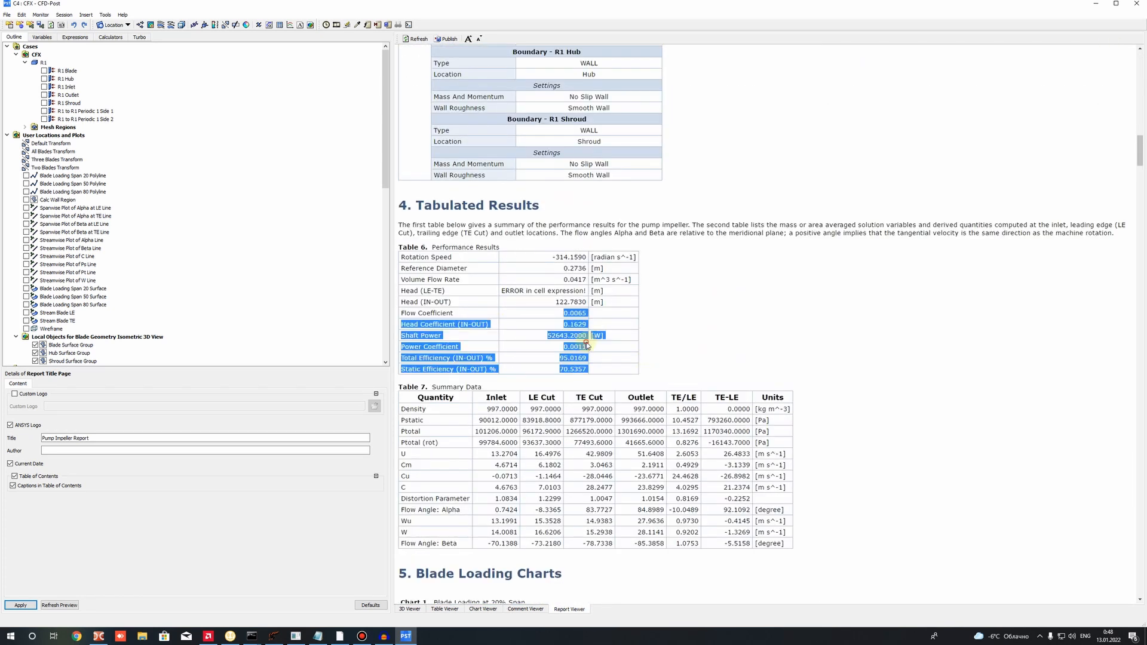
click(586, 343)
Look through the report again from the blade loading charts down to the circumferential contours at the blade LE.
scroll(588, 343, down, 7)
scroll(1043, 198, down, 3)
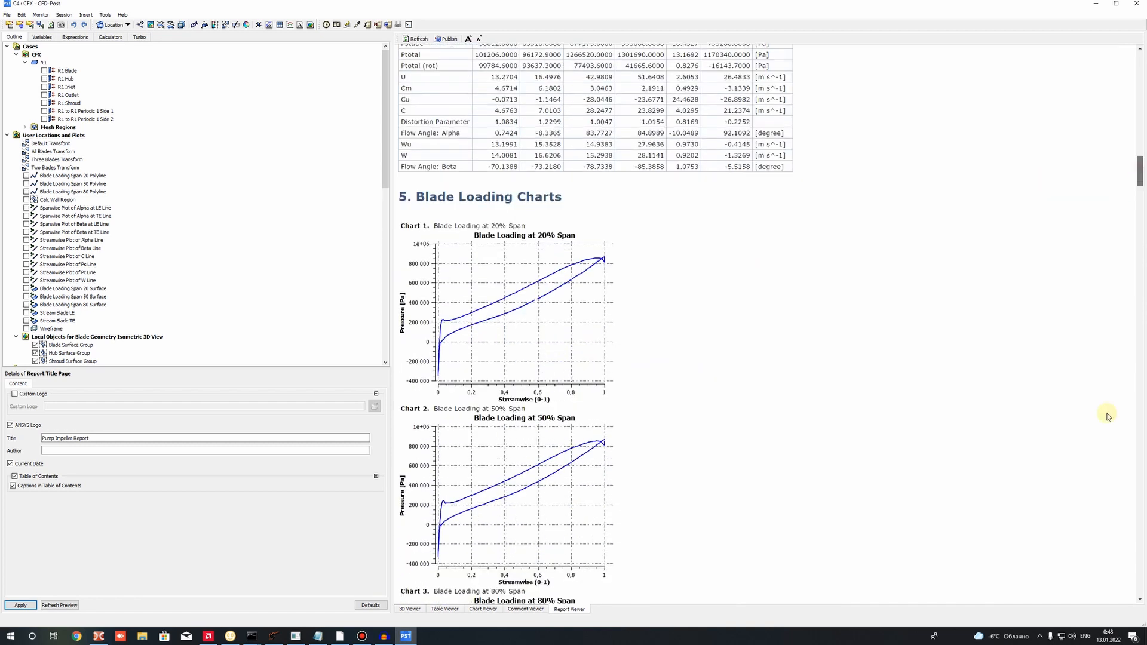
scroll(1094, 428, down, 20)
scroll(1097, 499, down, 8)
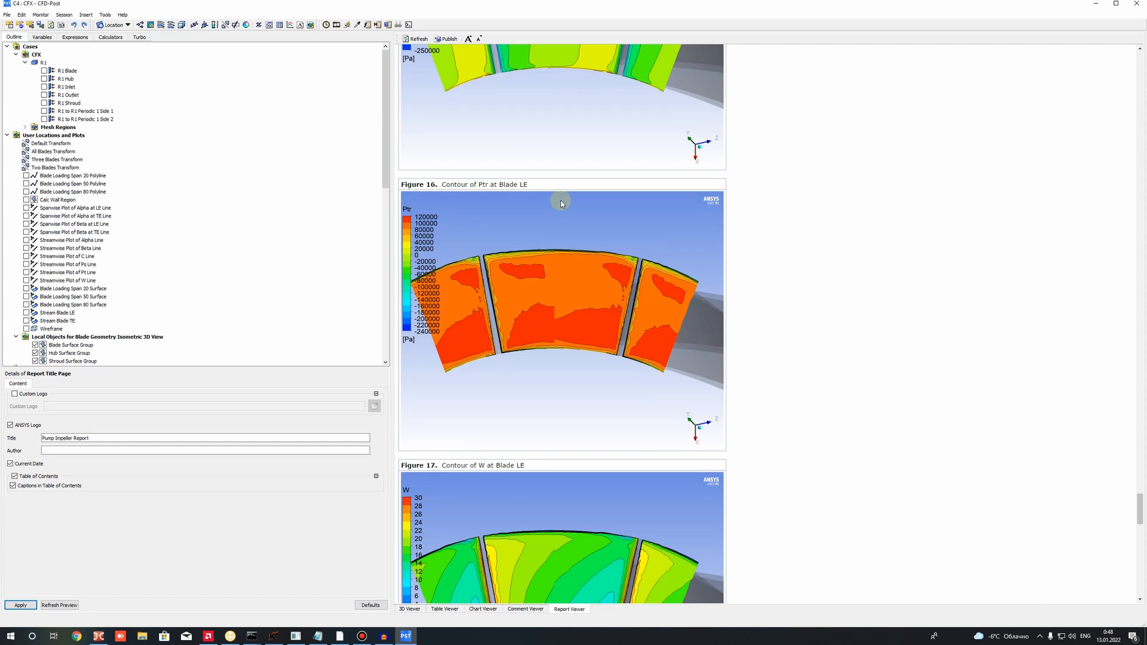
Switch to the Pump_1 file in Notepad and review the Pump Performance Prediction values, highlighting the predicted power P.
click(318, 635)
drag(711, 476, 667, 445)
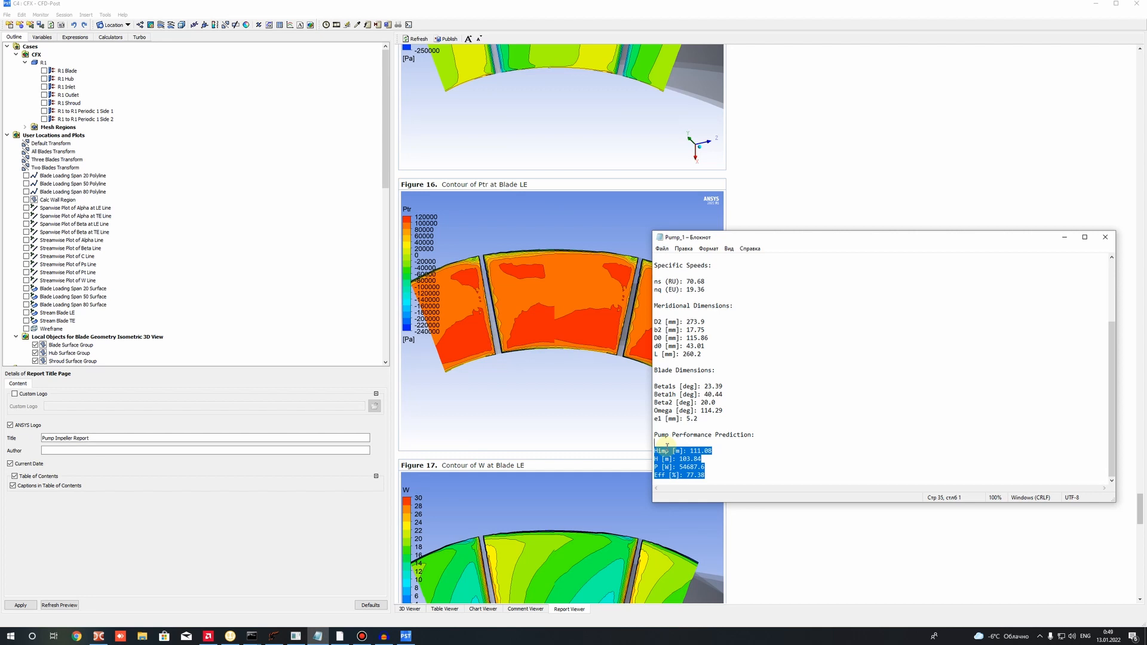
click(714, 454)
drag(703, 459, 644, 471)
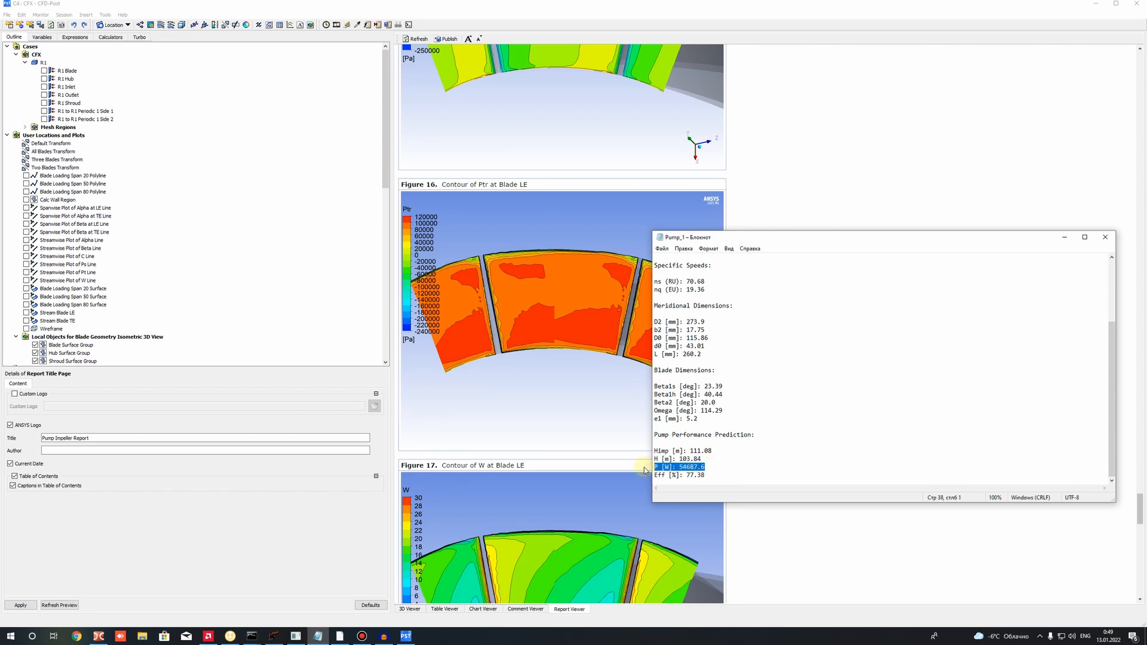
click(722, 454)
Return to the pump impeller report in CFD-Post and show the domain physics table in its Physics Report section.
click(803, 205)
scroll(1132, 431, up, 3)
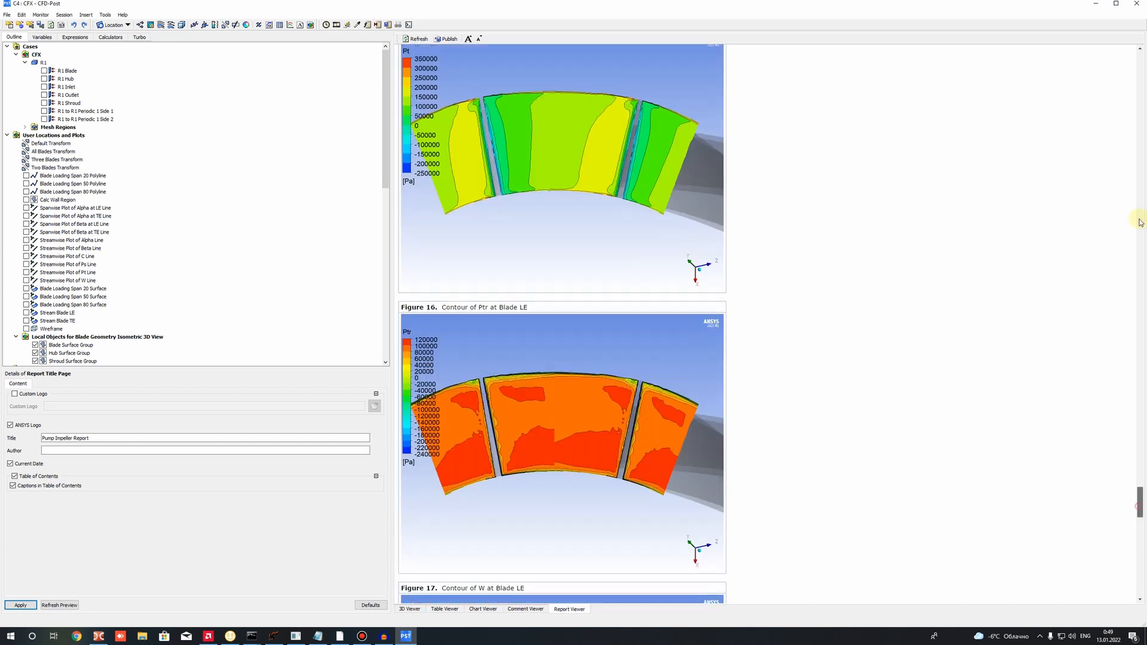
scroll(1018, 344, up, 12)
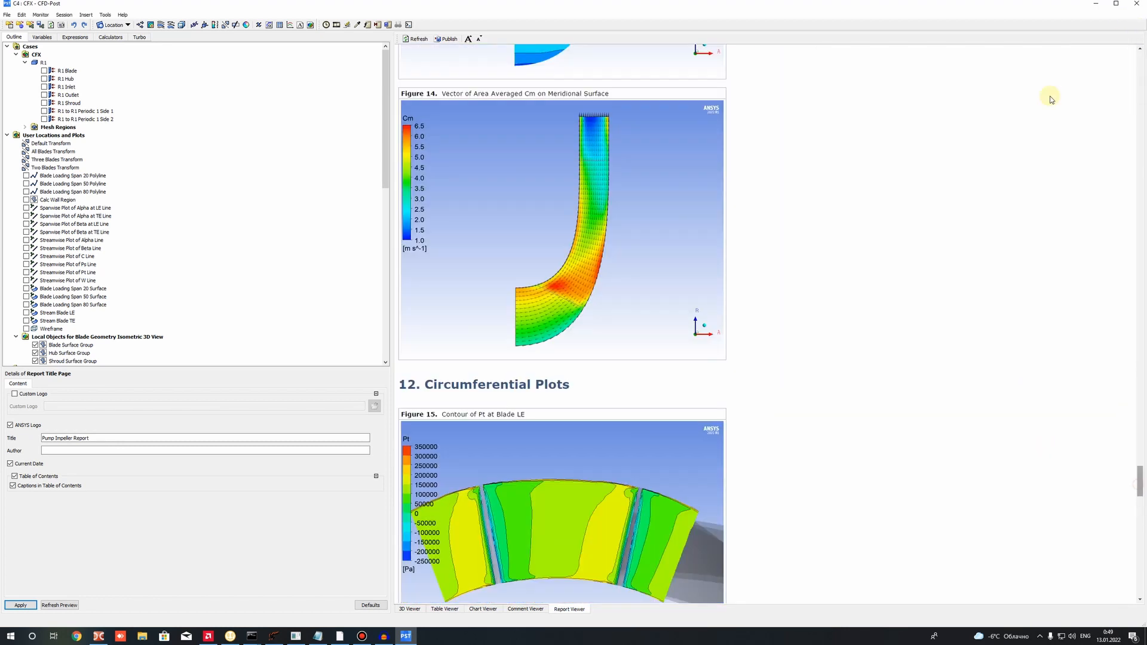
click(1139, 122)
click(1140, 123)
scroll(873, 140, up, 5)
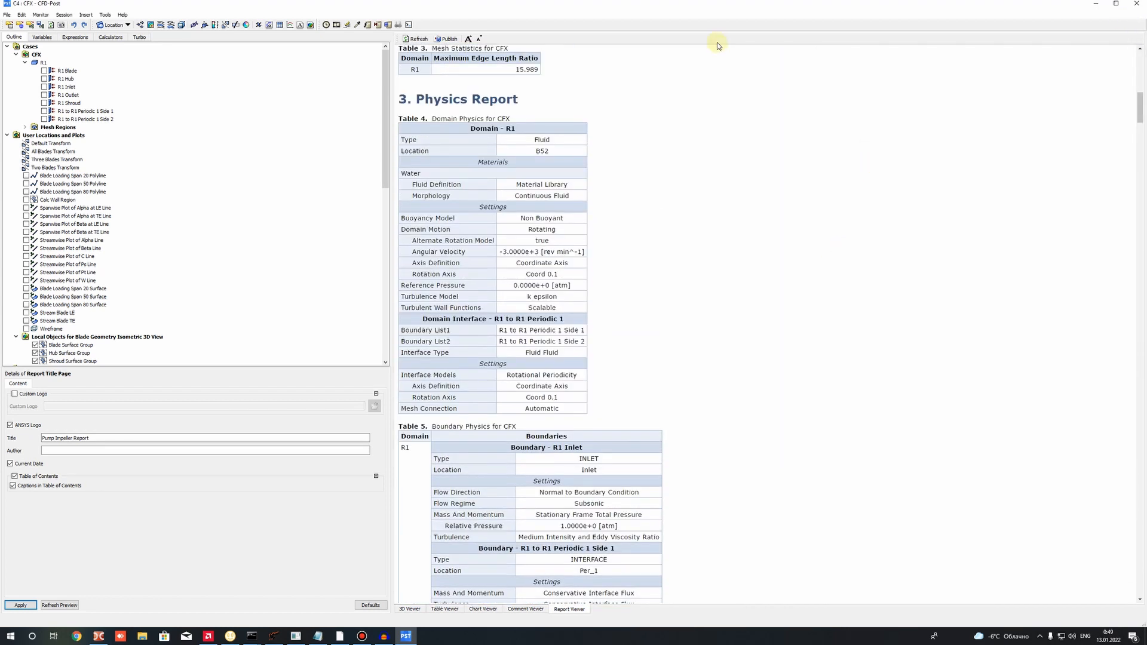